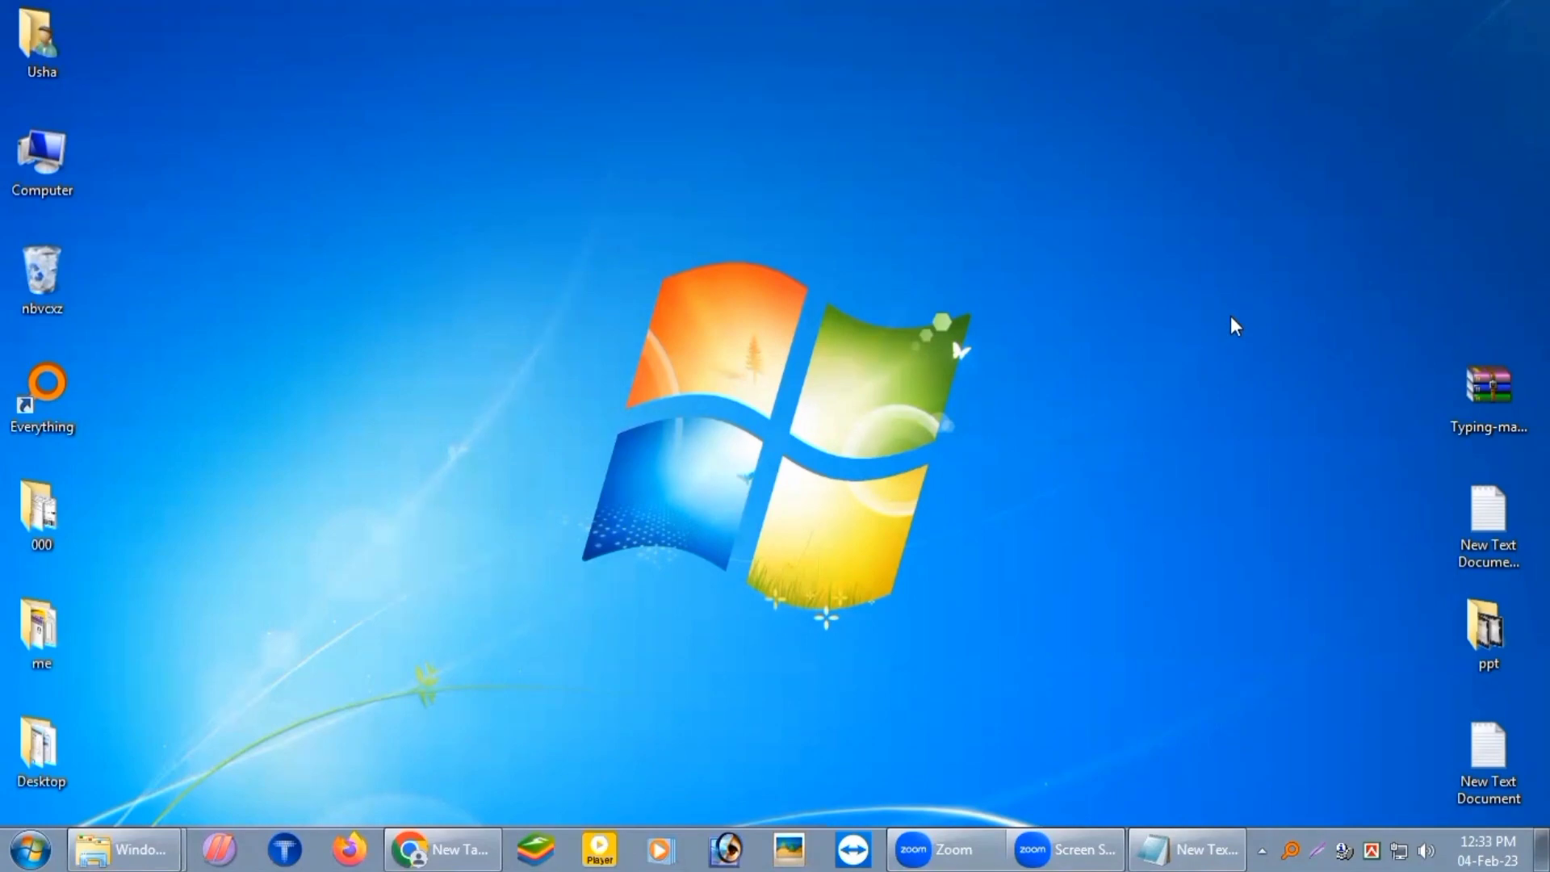
Step: Search Google for 'epassport' in Chrome
left_click(452, 848)
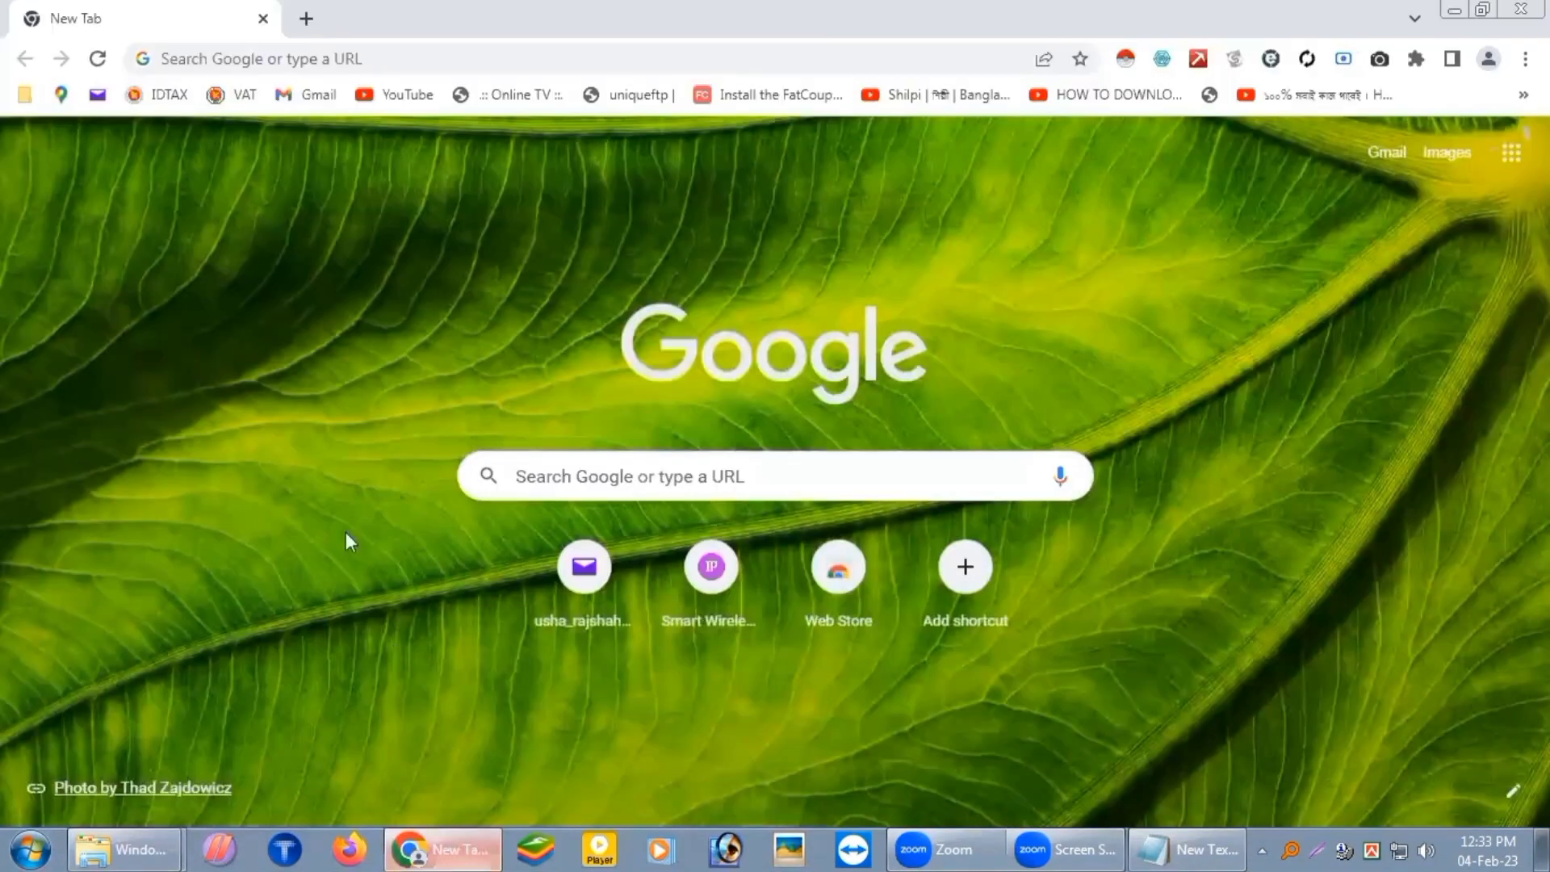
left_click(388, 60)
type("epa")
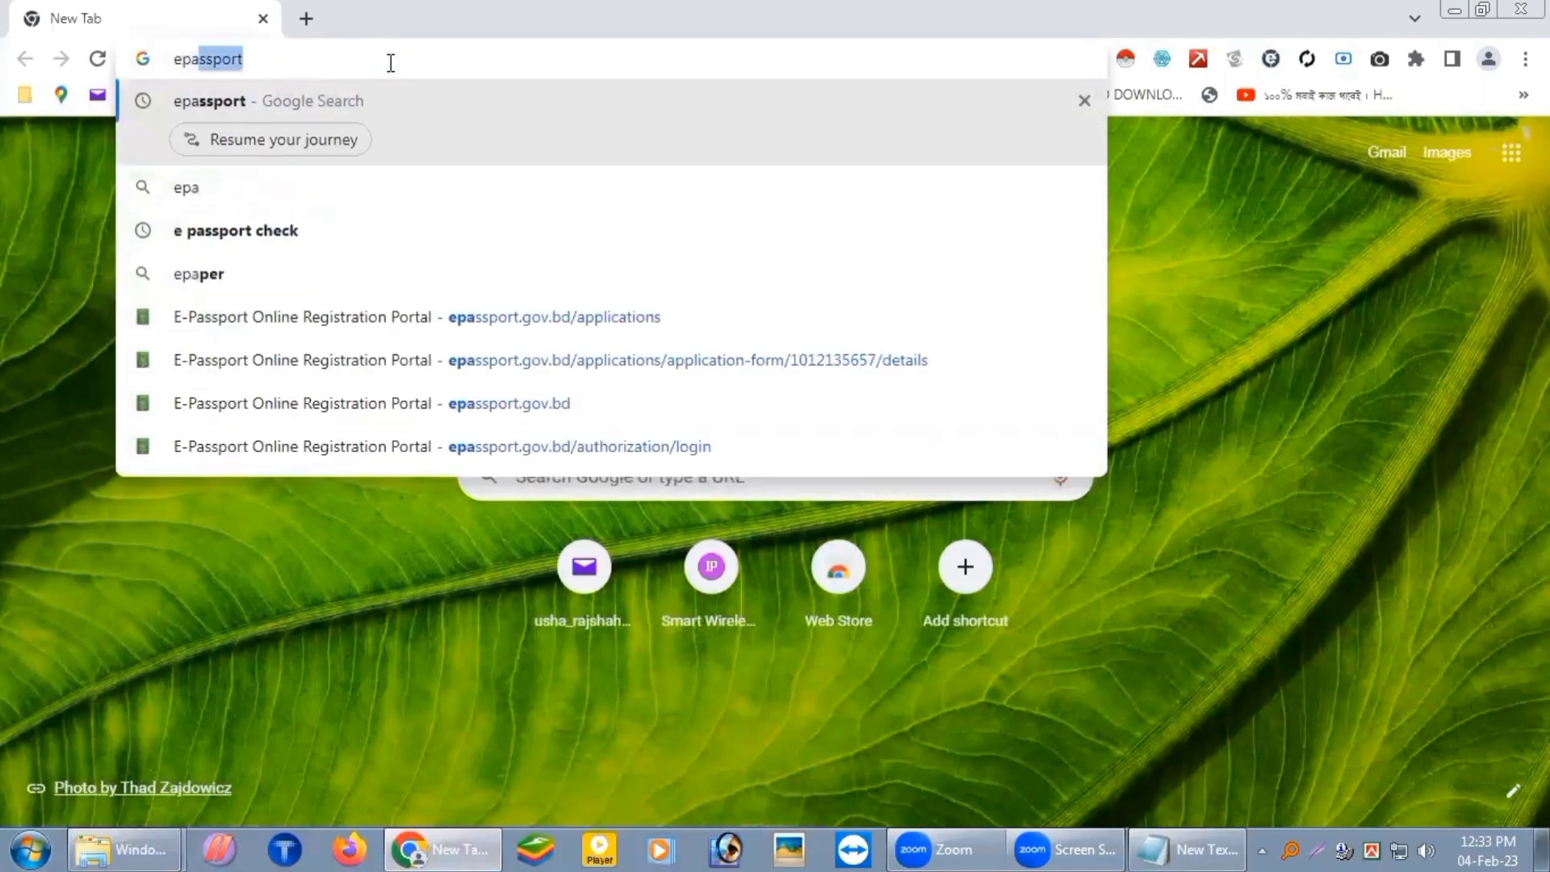
type("ssport")
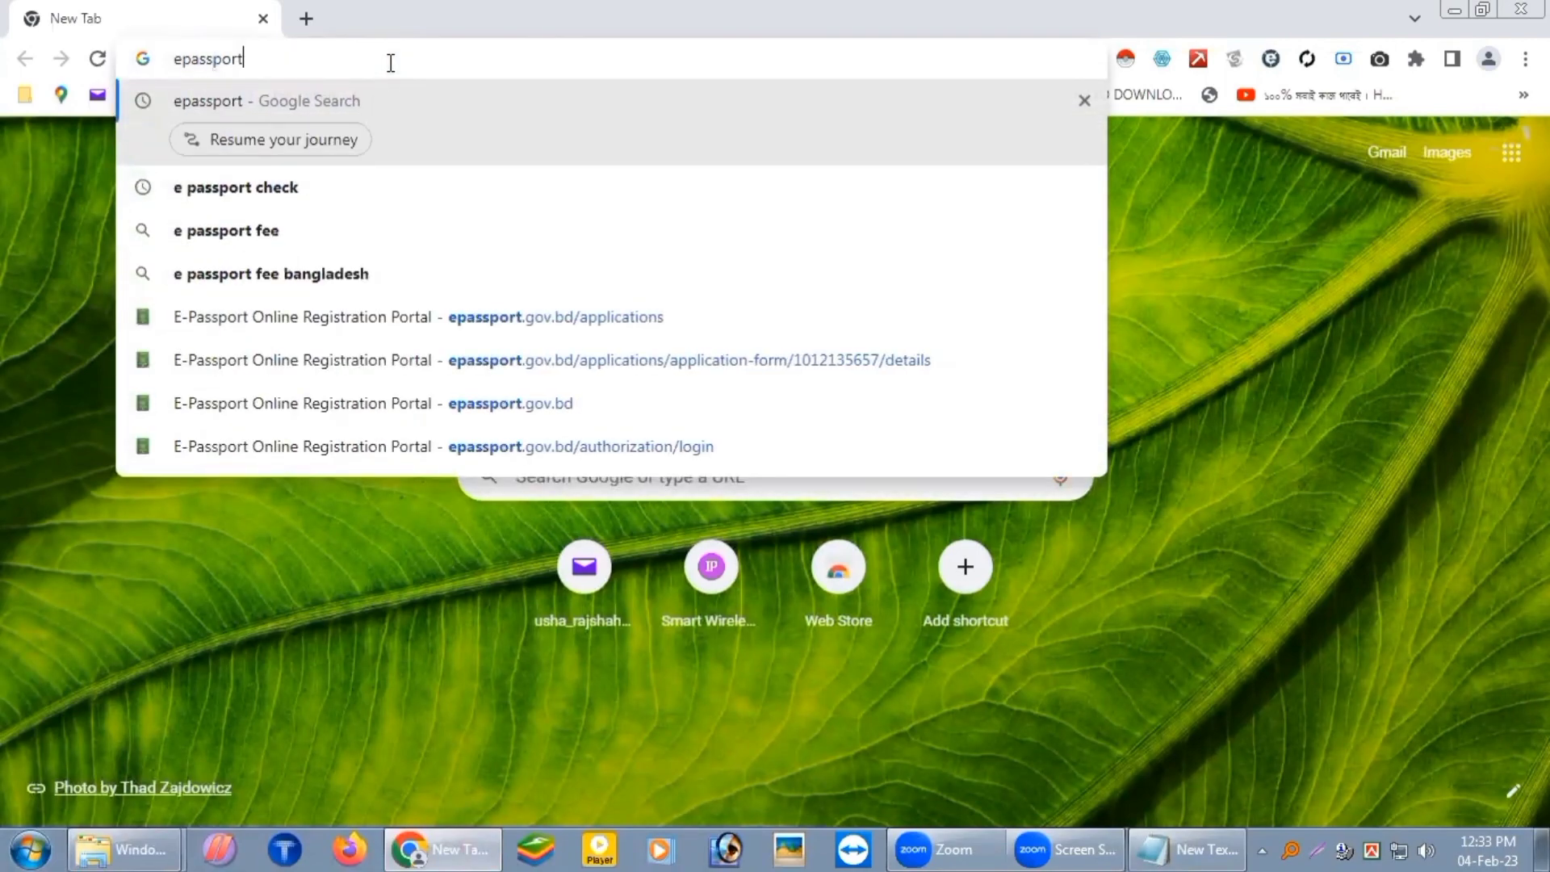
key("Return")
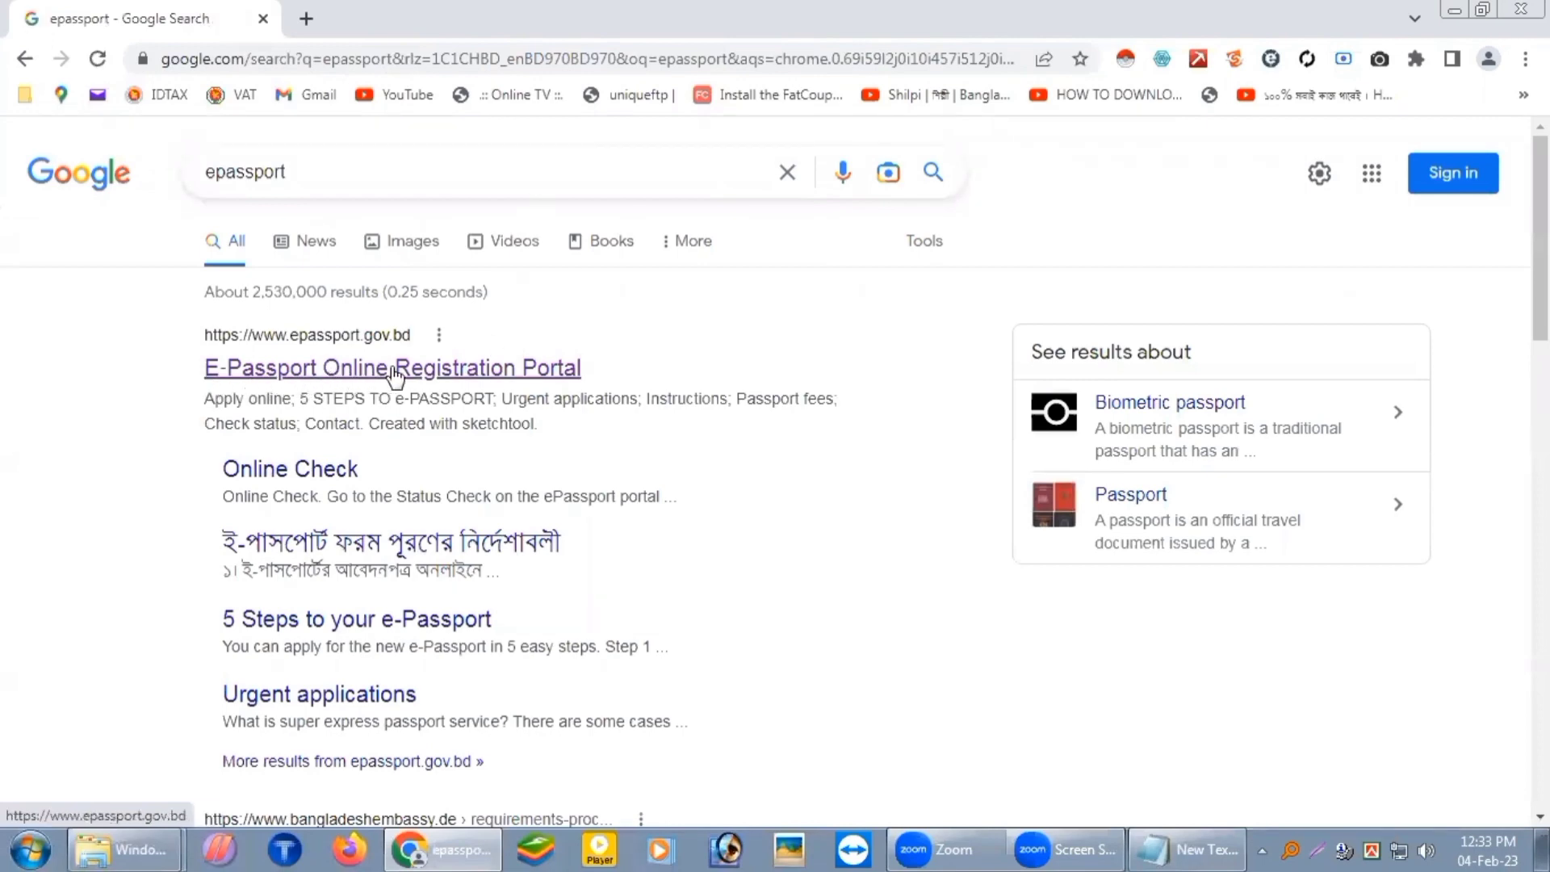
Step: Open the E-Passport Online Registration Portal result, zoom out and scroll through the landing page
left_click(346, 369)
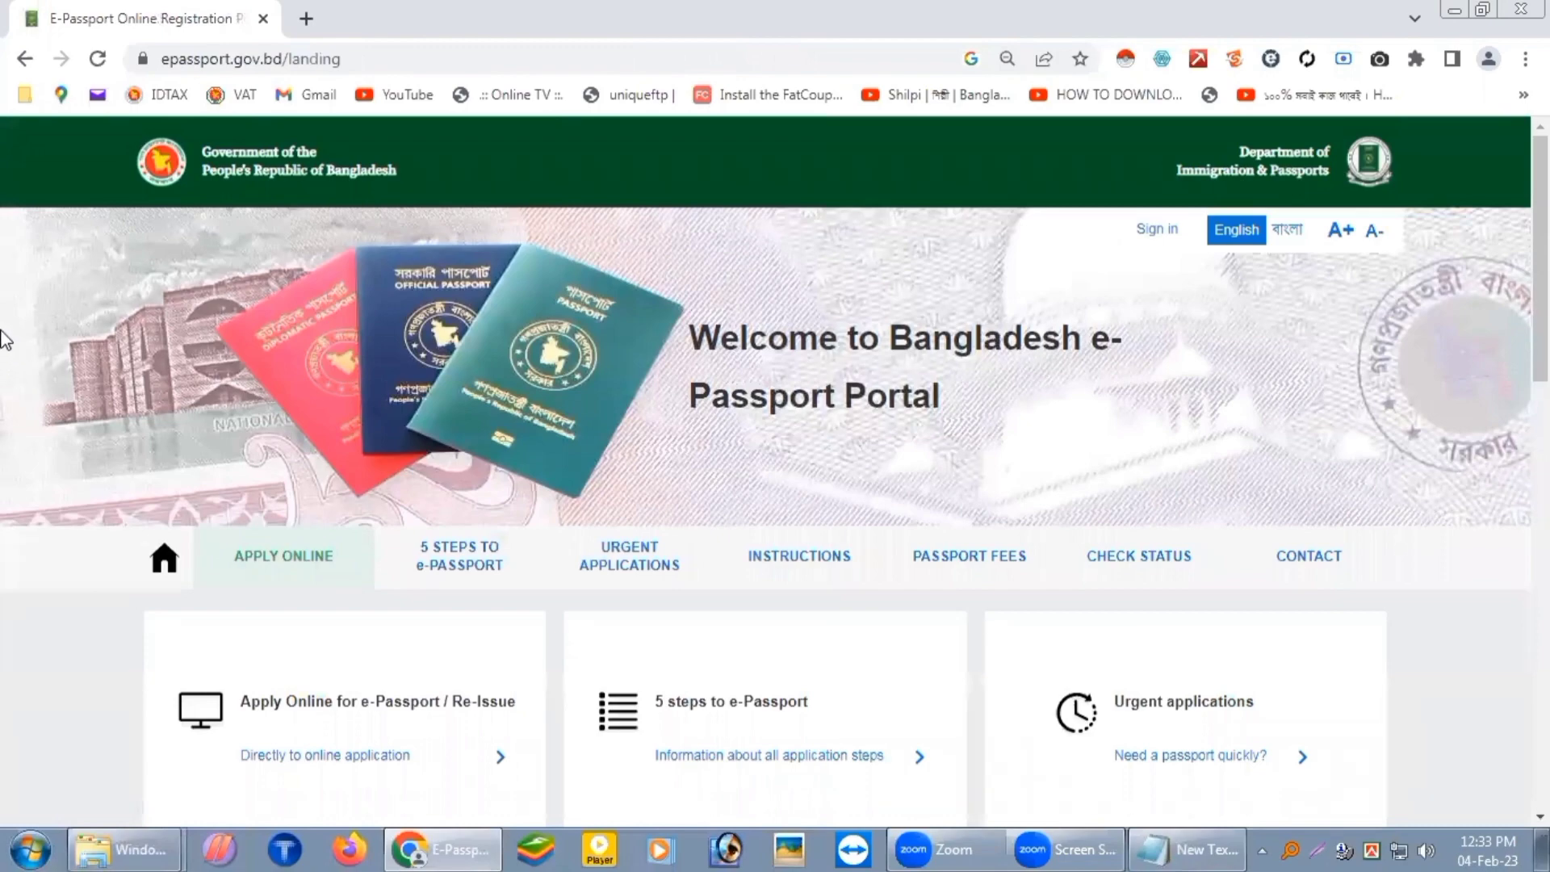
key("ctrl+minus")
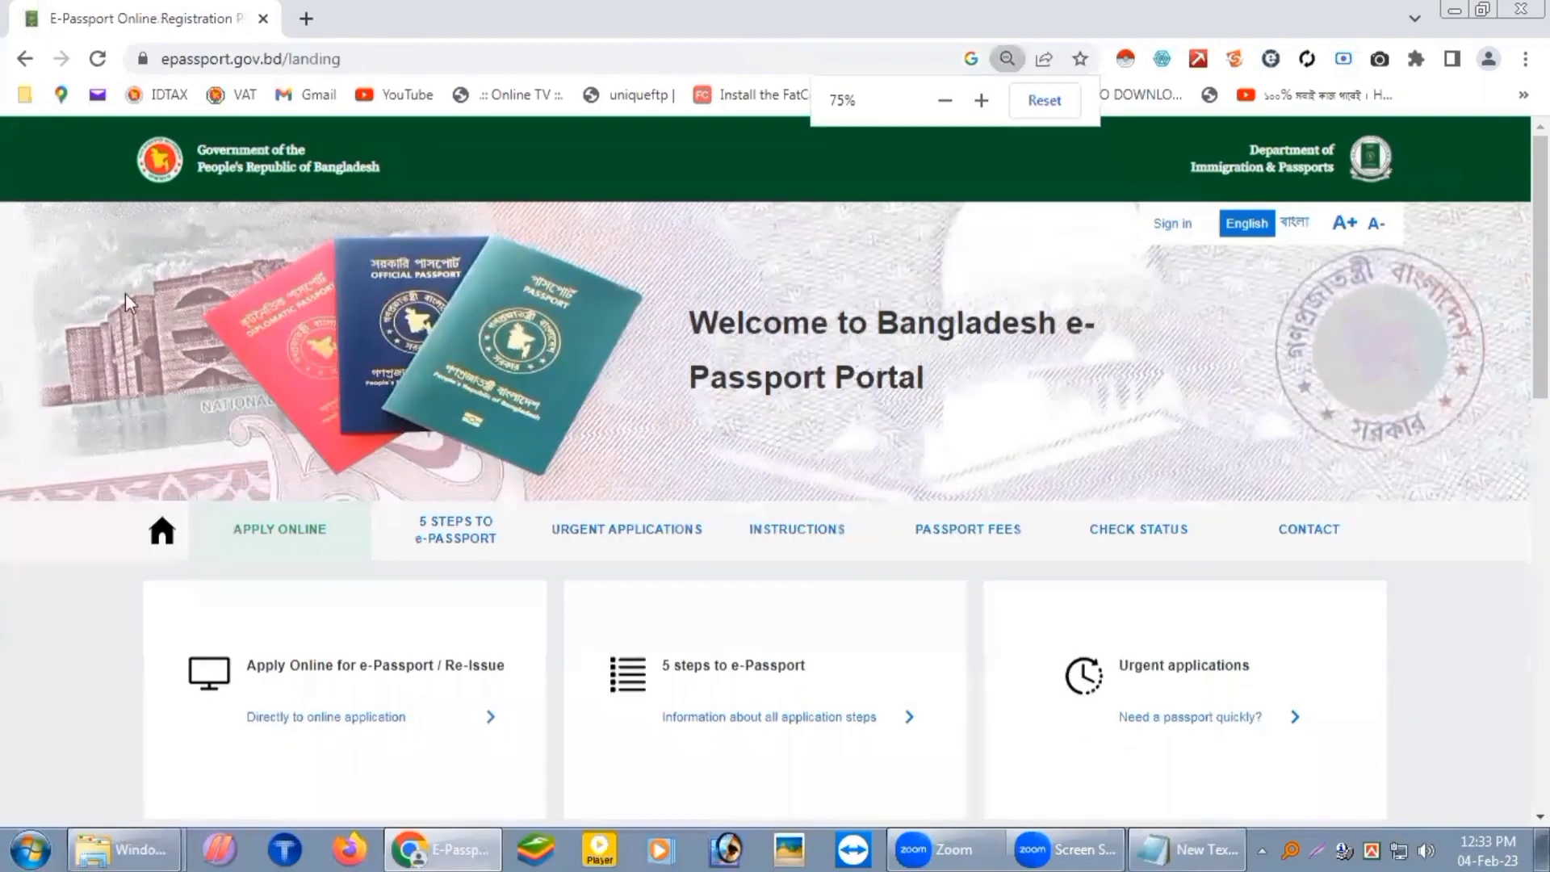
scroll(1485, 582, "down", 5)
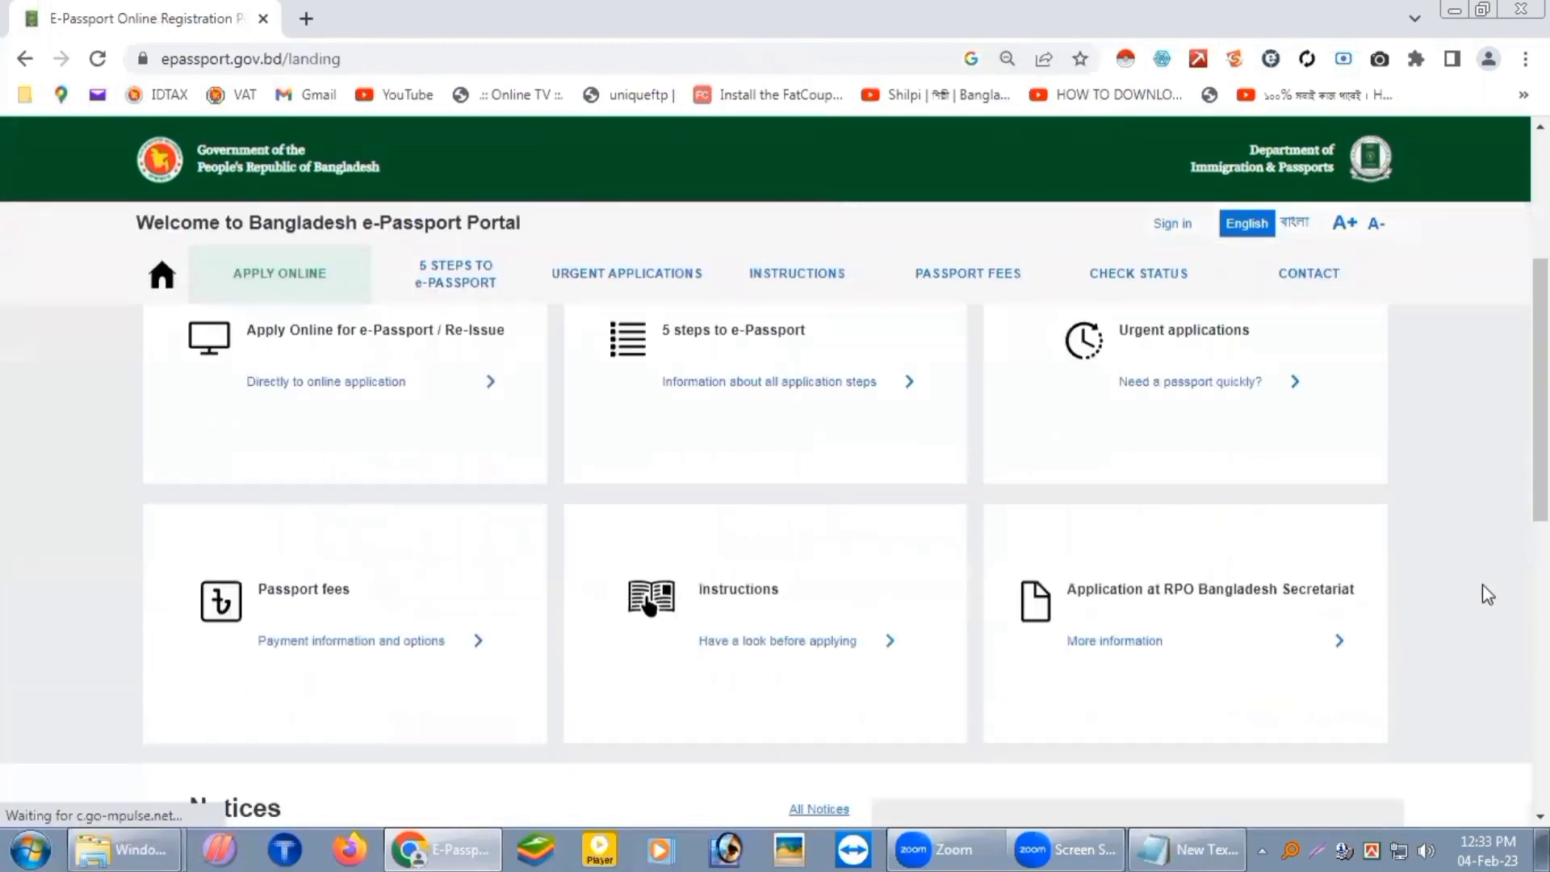
scroll(1484, 589, "up", 3)
scroll(1449, 578, "up", 1)
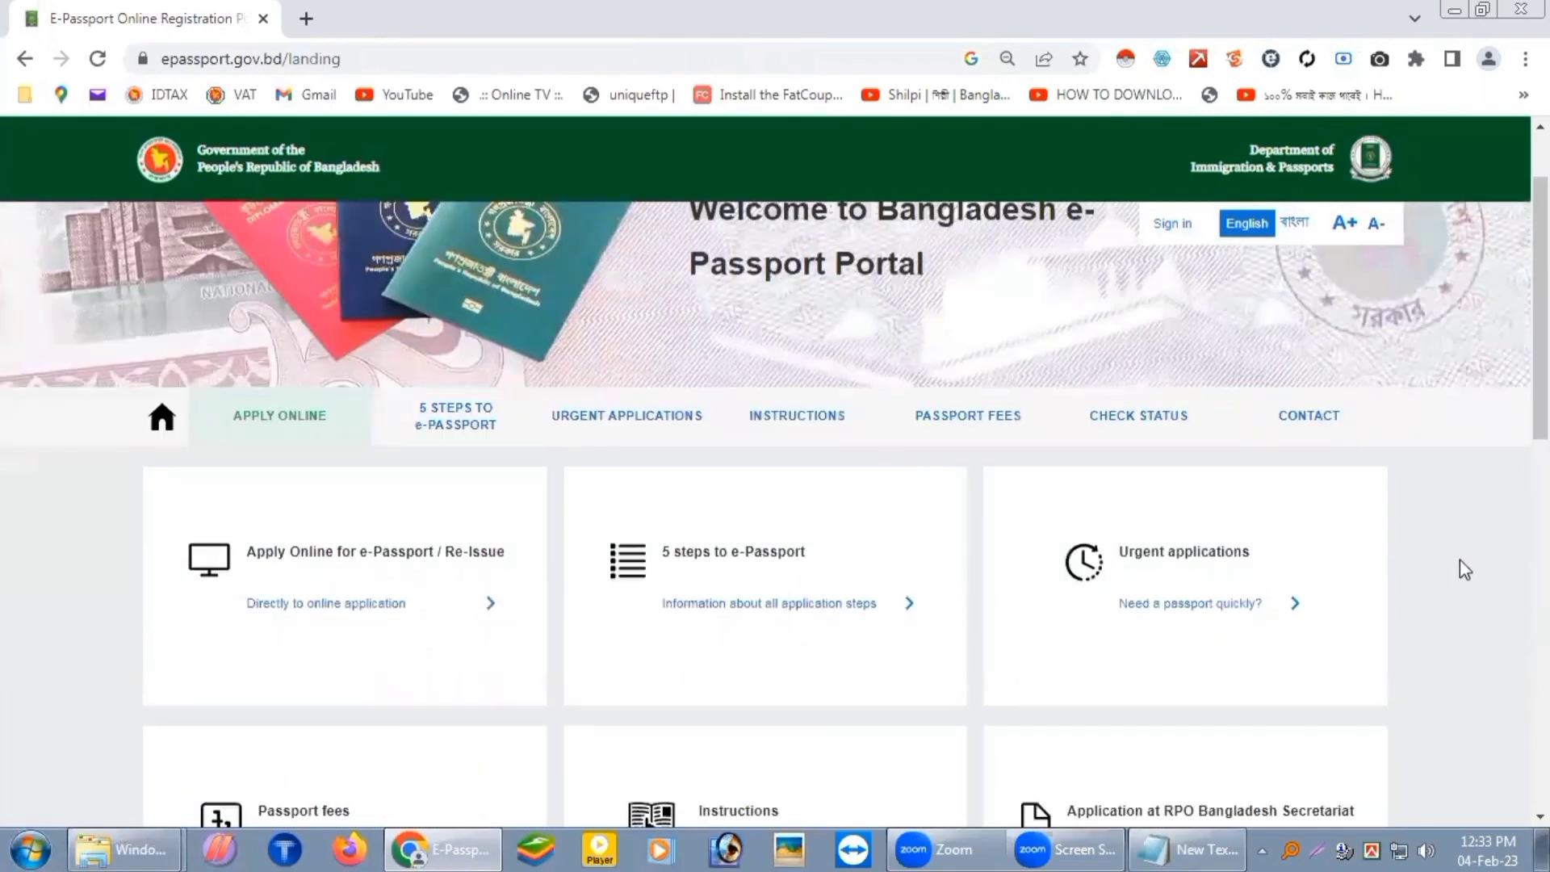
scroll(1456, 564, "down", 1)
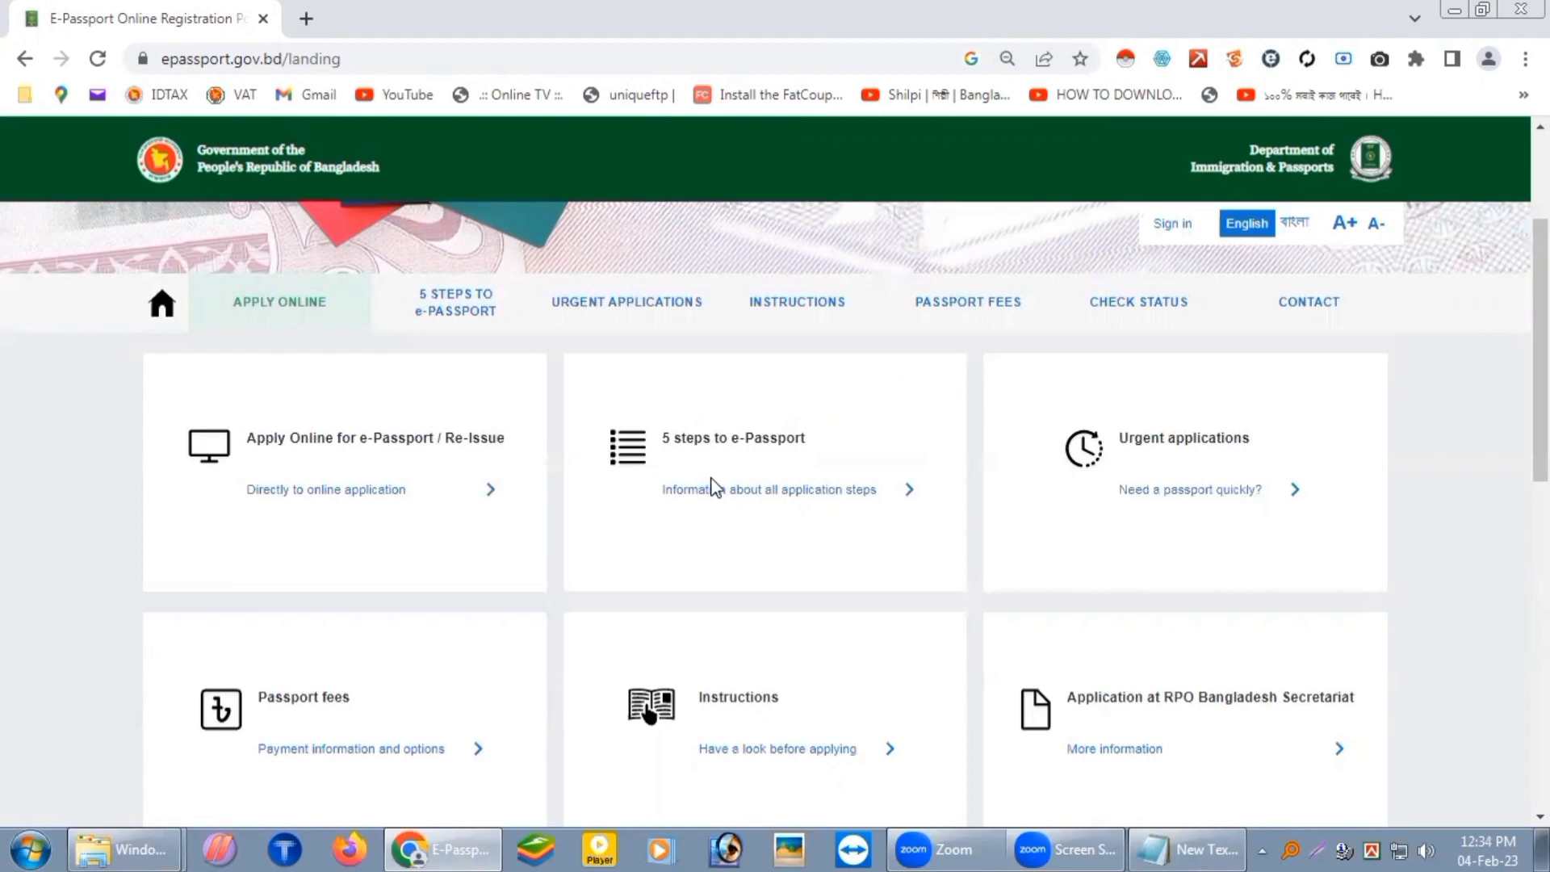
scroll(709, 487, "down", 1)
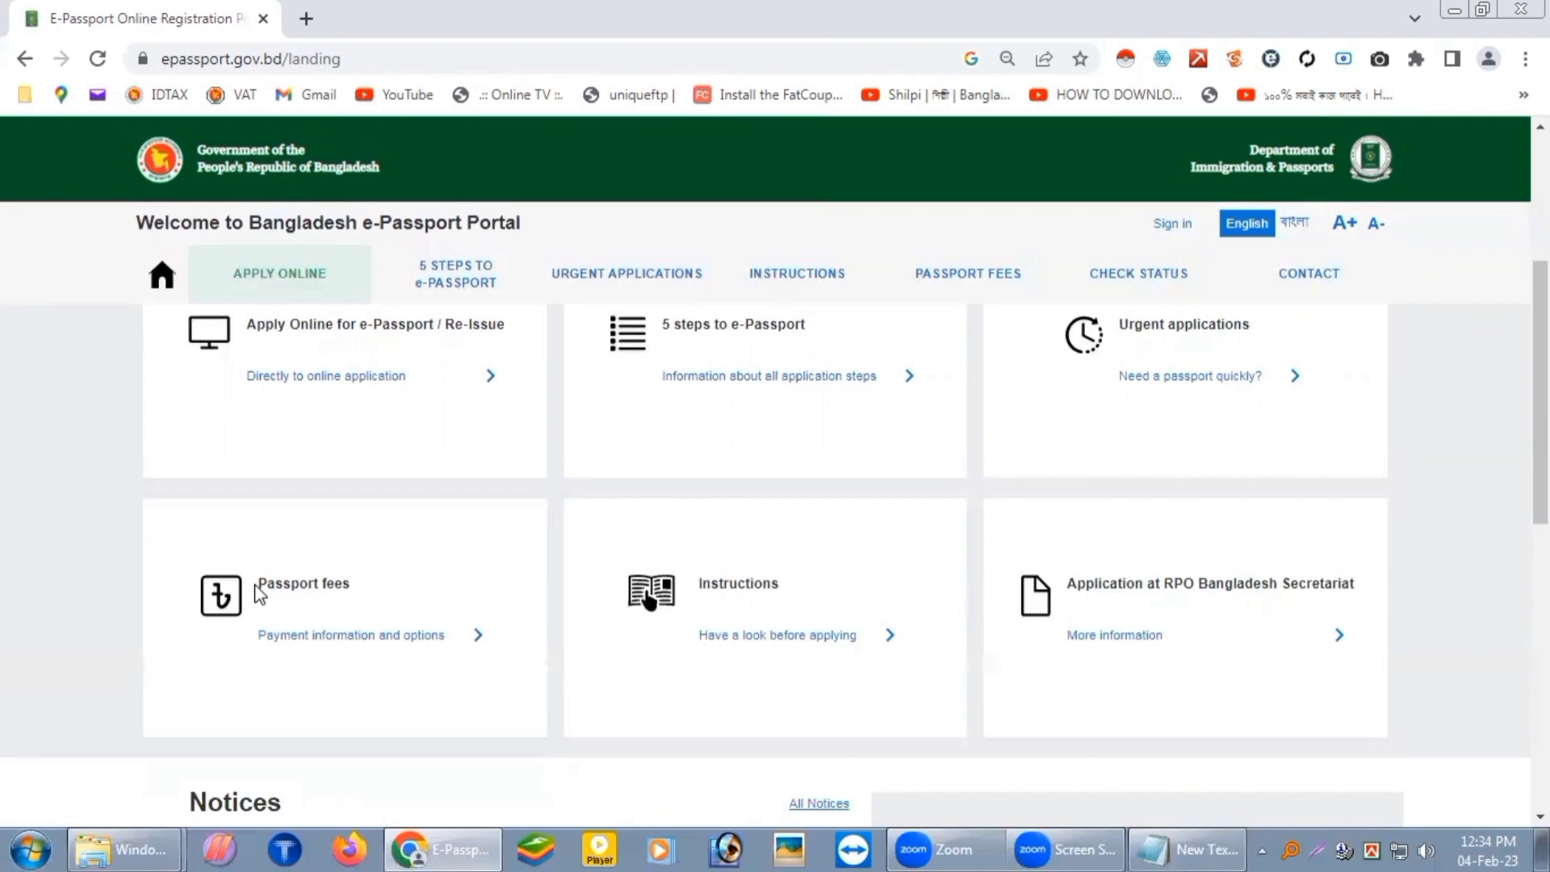
scroll(380, 617, "up", 3)
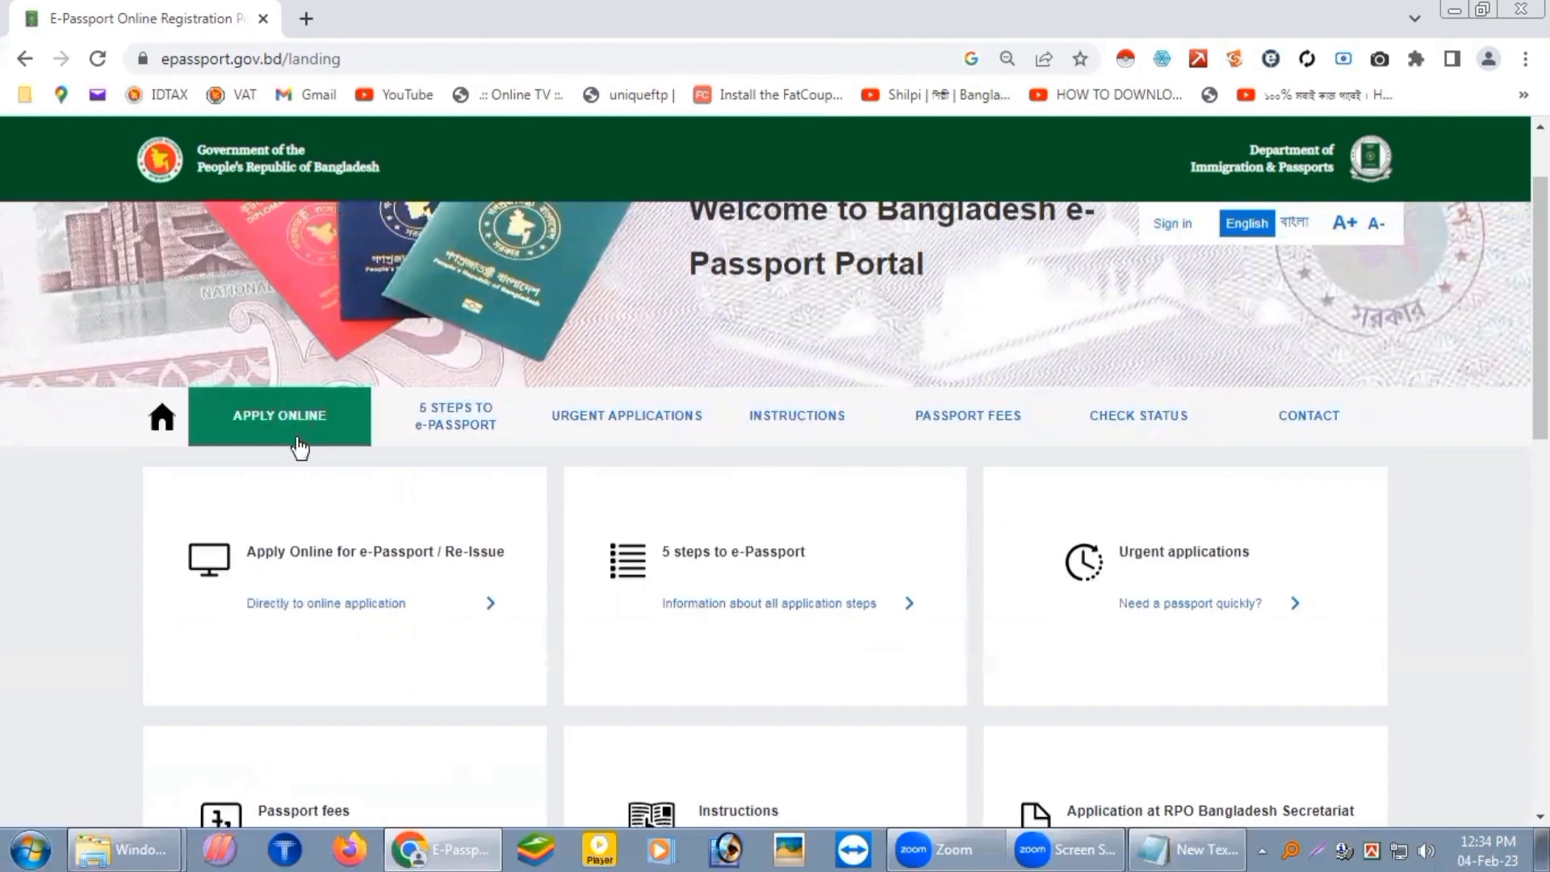
Step: Start the direct online application and look over the onboarding page
left_click(331, 604)
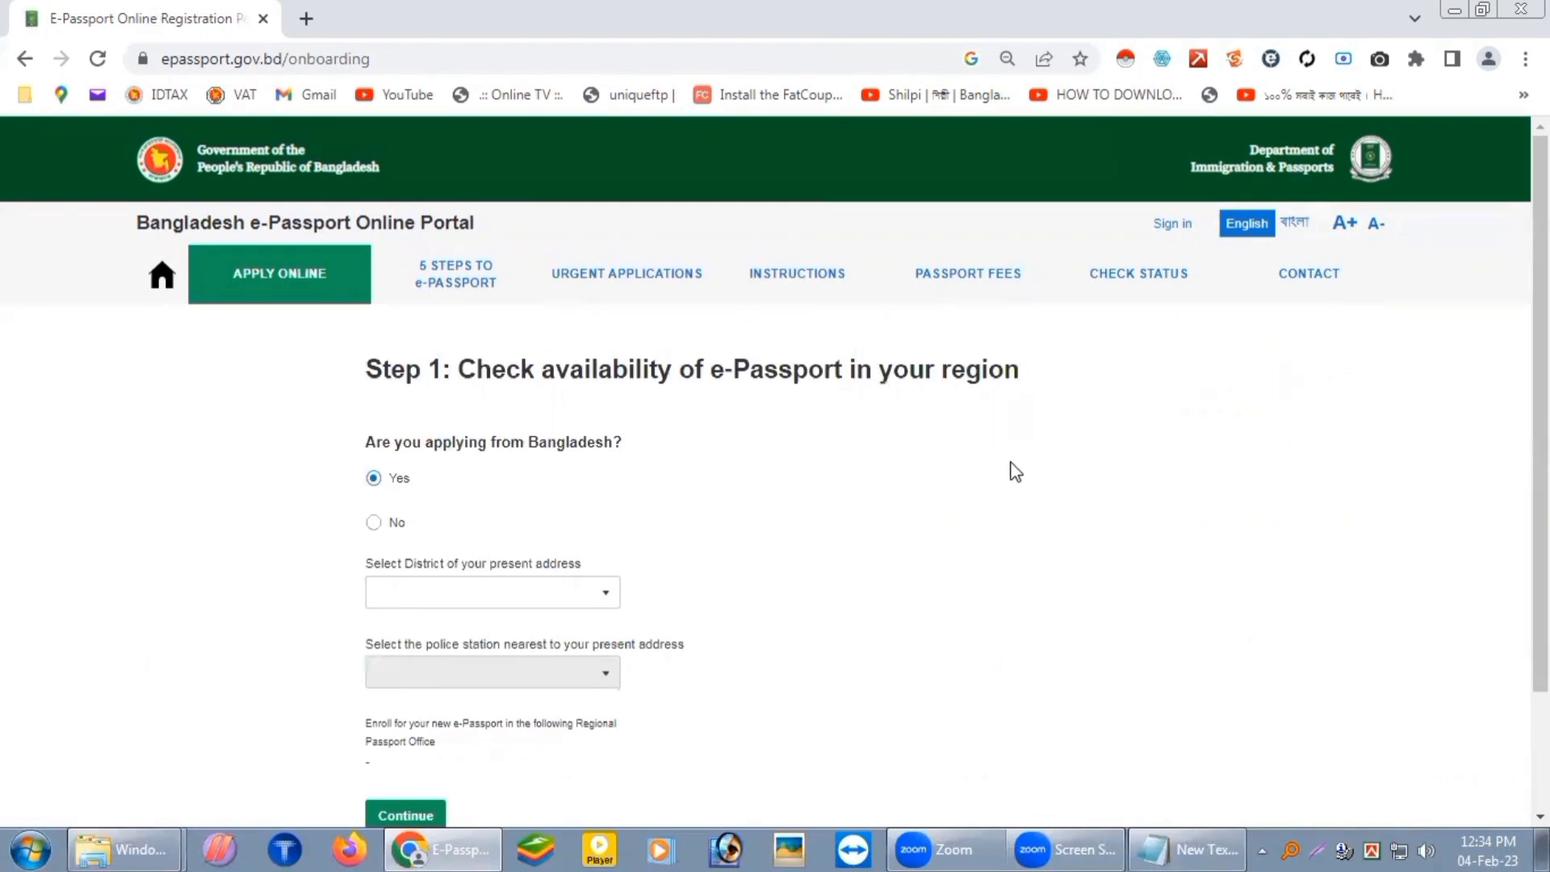
scroll(1006, 472, "down", 2)
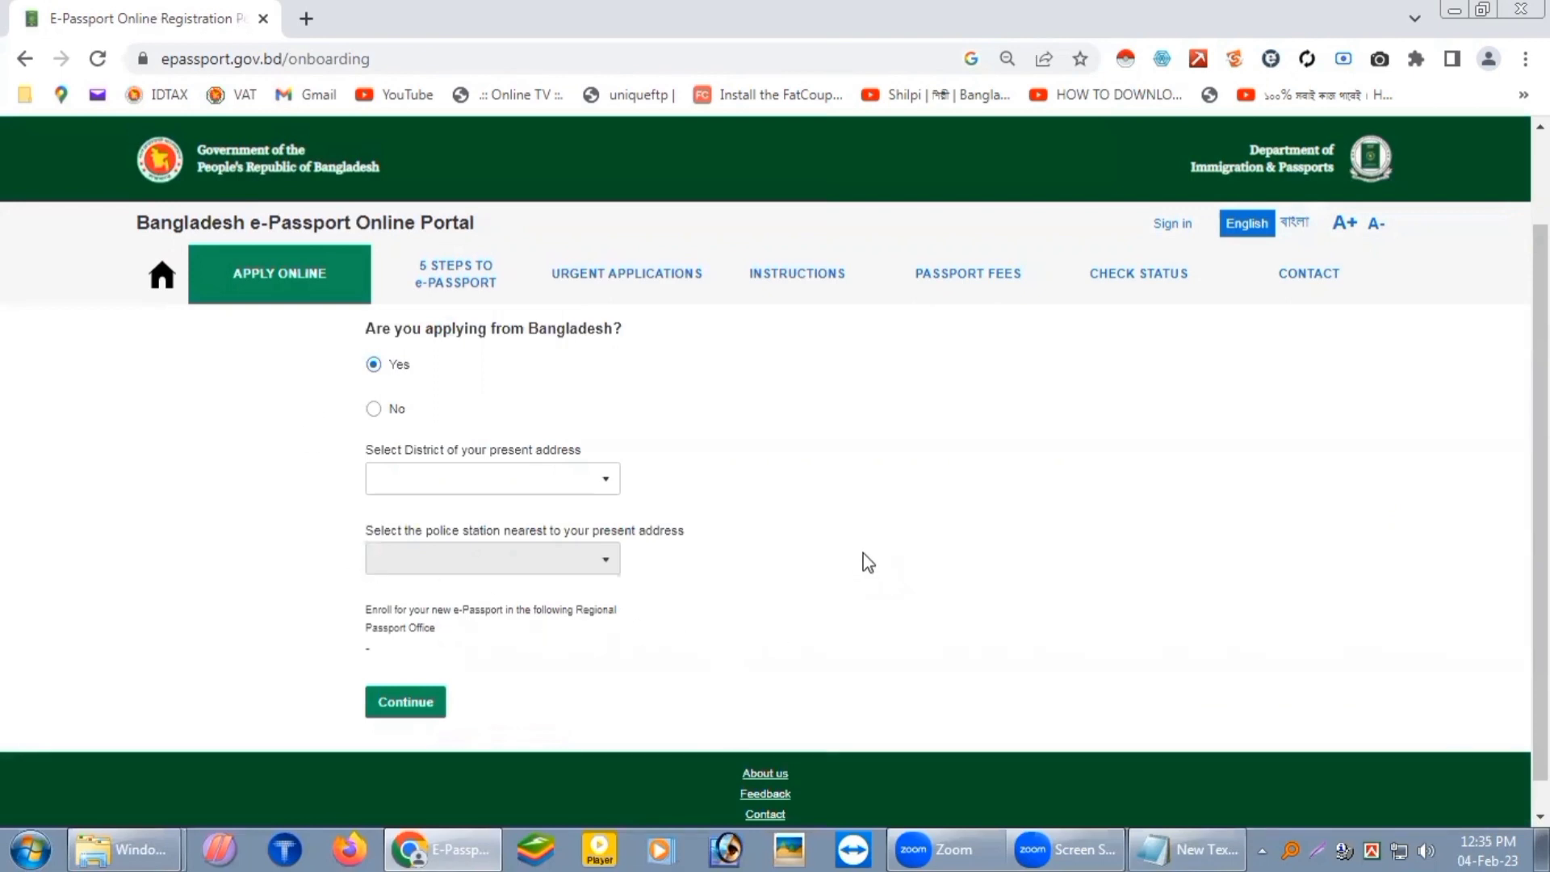
scroll(861, 554, "up", 2)
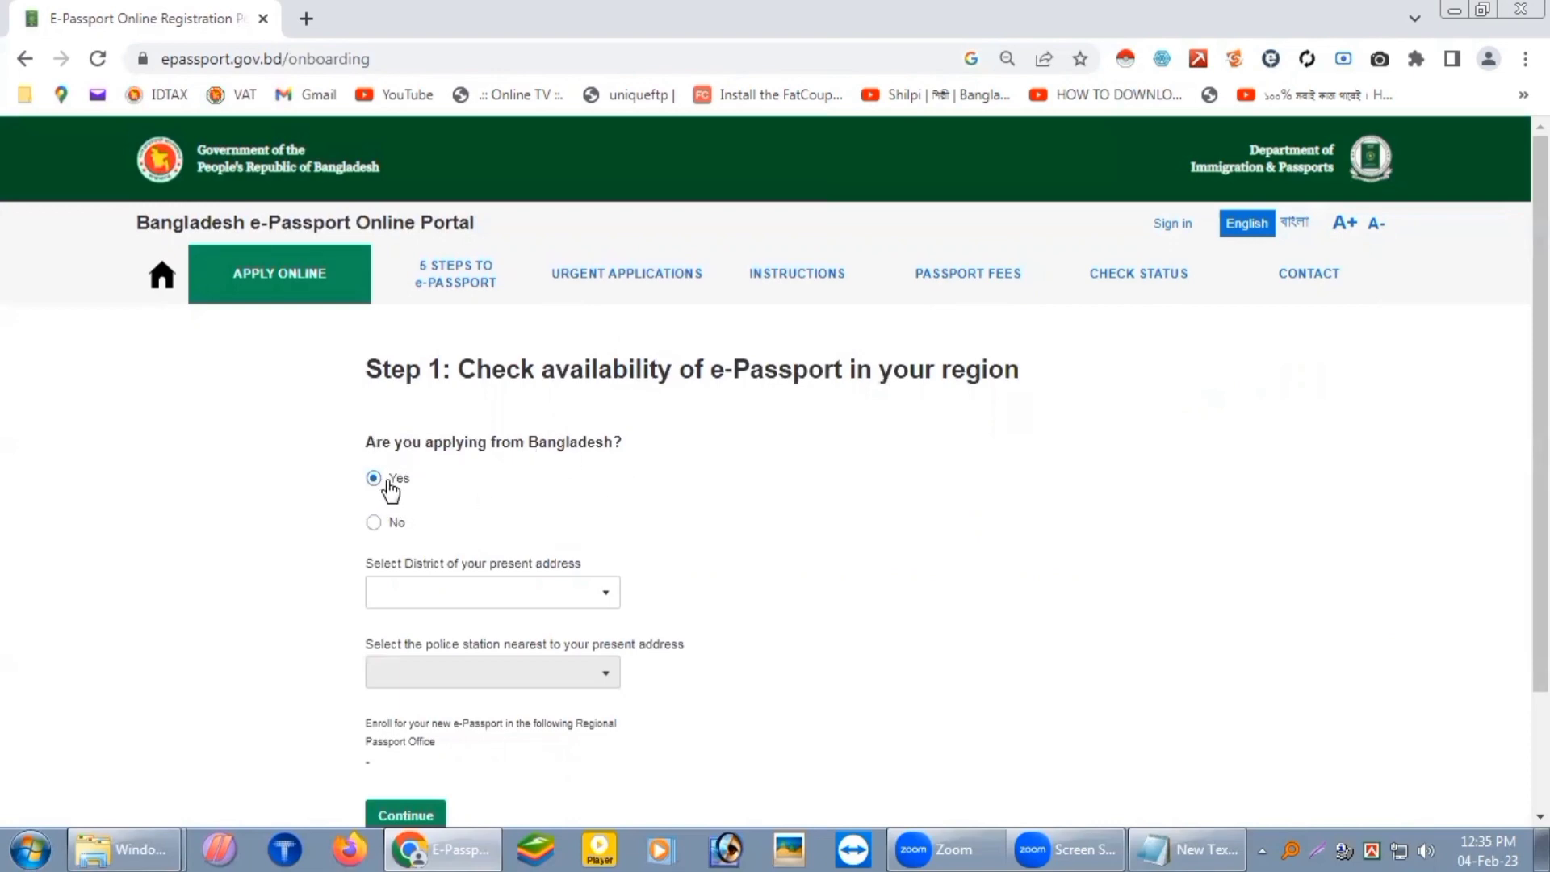
scroll(783, 557, "down", 2)
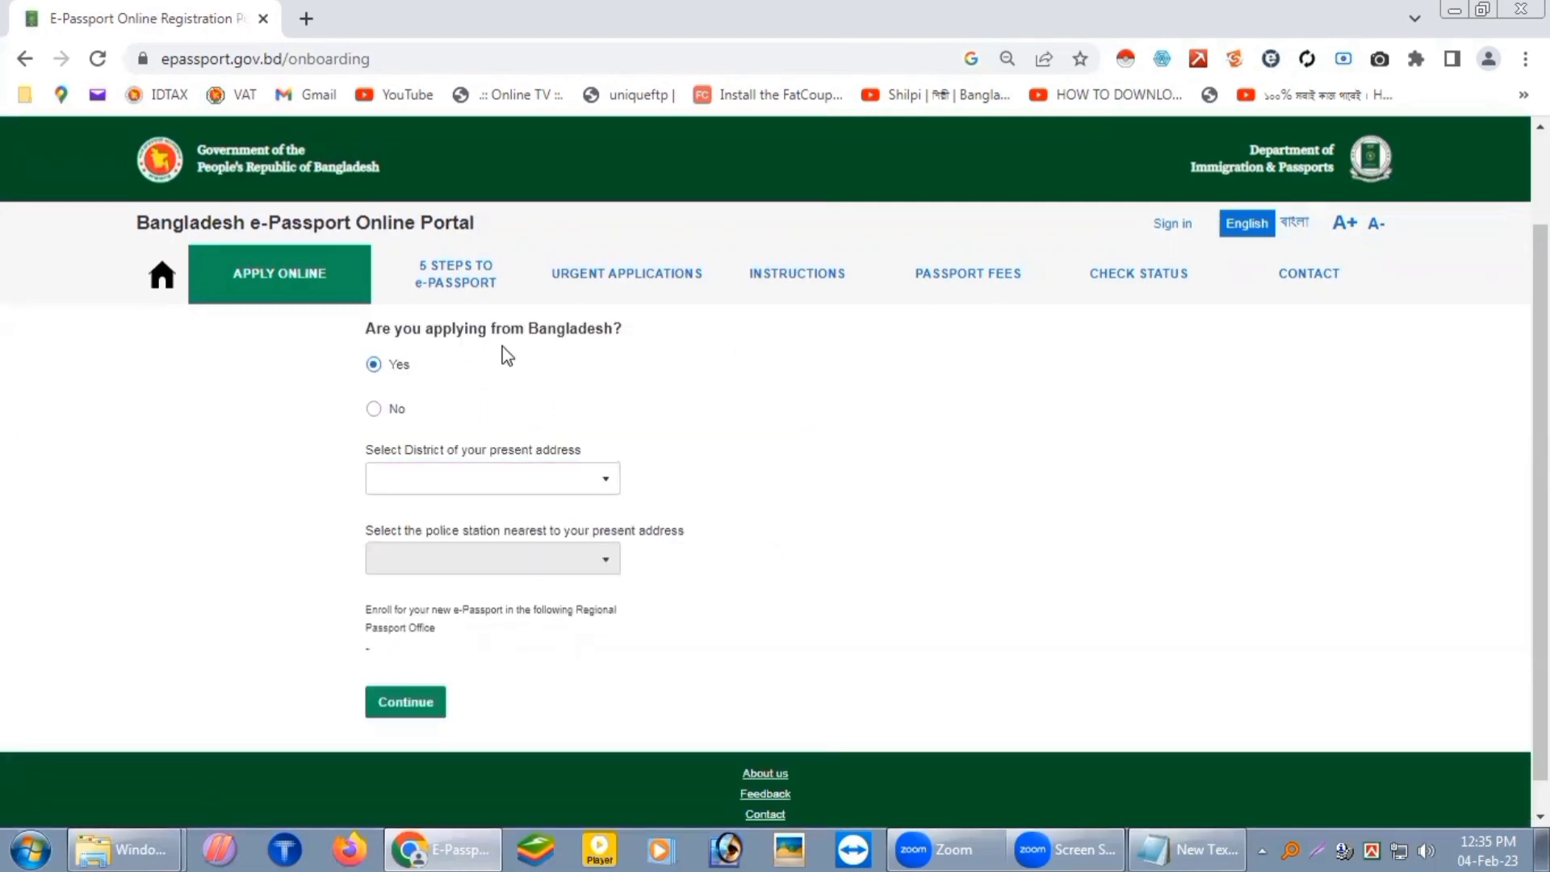
Step: Set district RAJSHAHI and police station BOALIA MODEL, then continue to the email step
left_click(607, 488)
type("RAJSH")
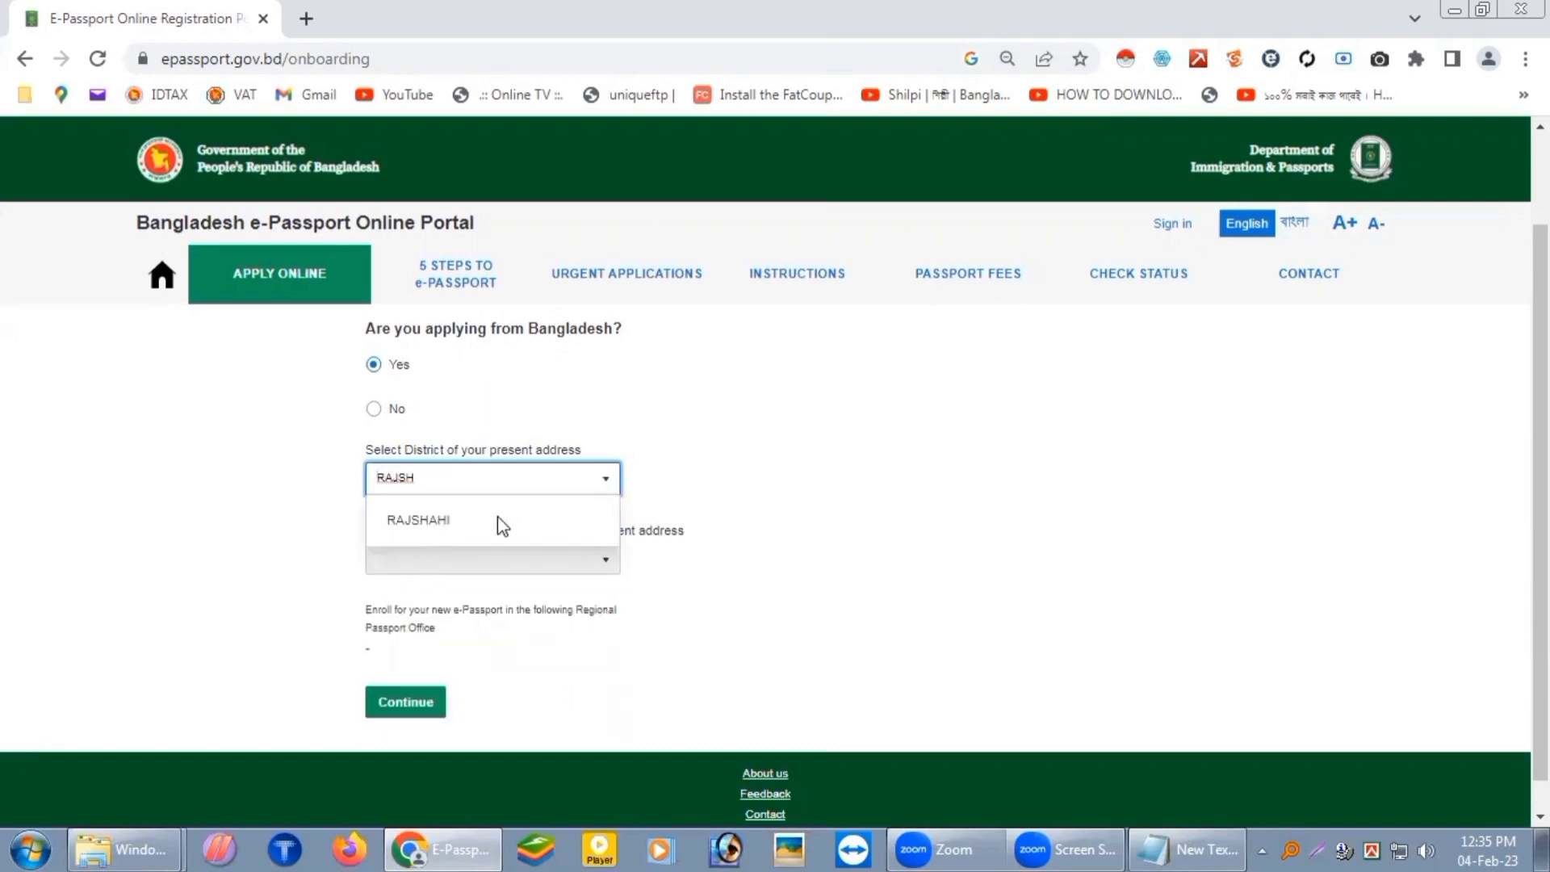
left_click(497, 519)
left_click(606, 563)
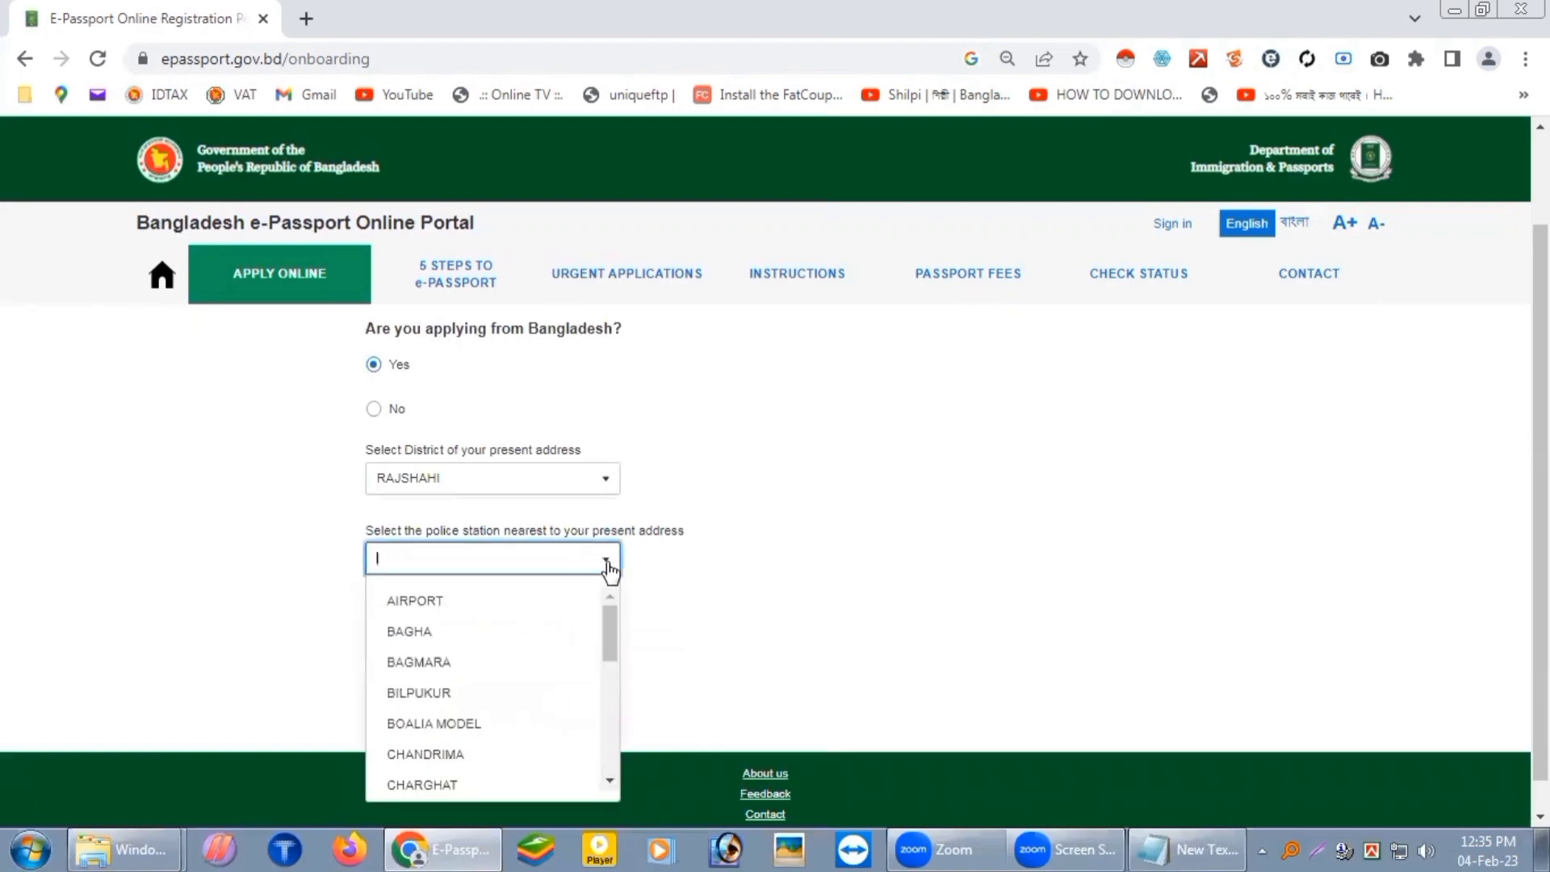
type("RAJ")
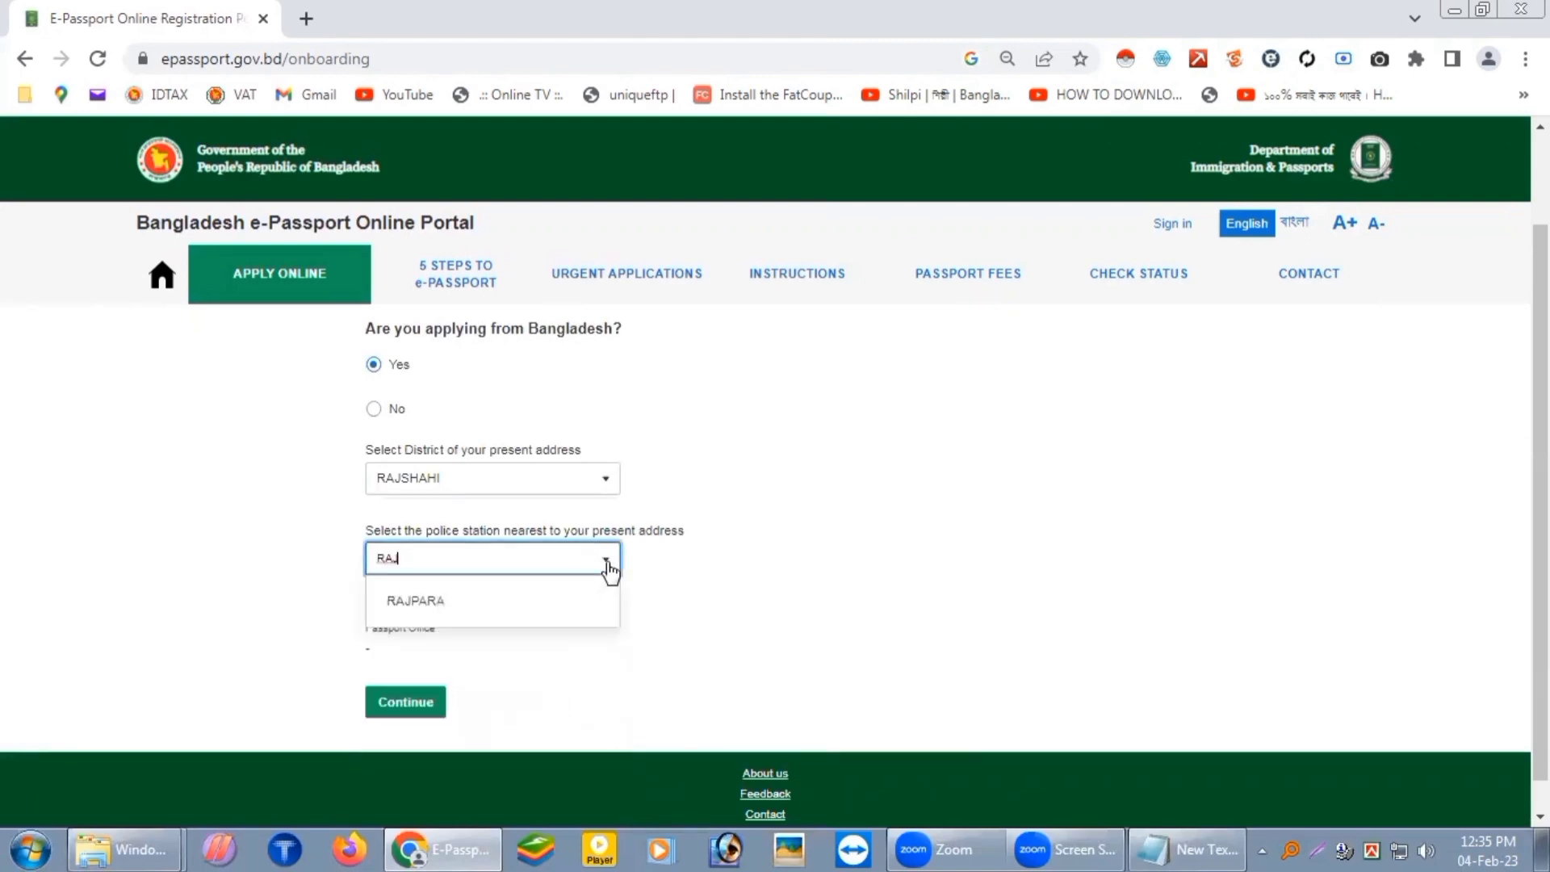
key("BackSpace")
key("BackSpace")
key("BackSpace")
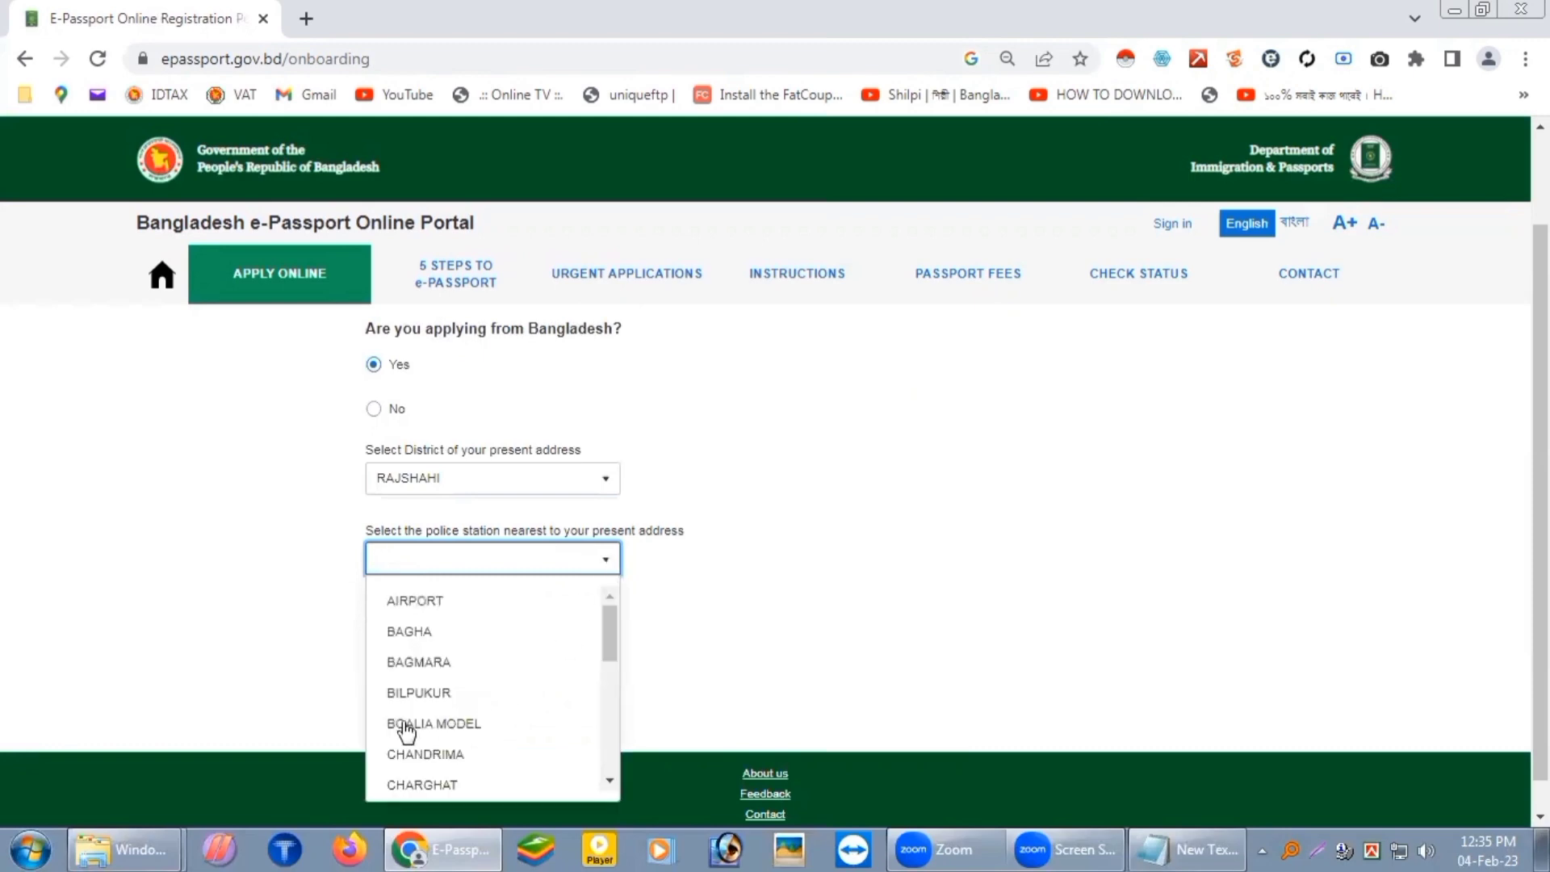
left_click(452, 725)
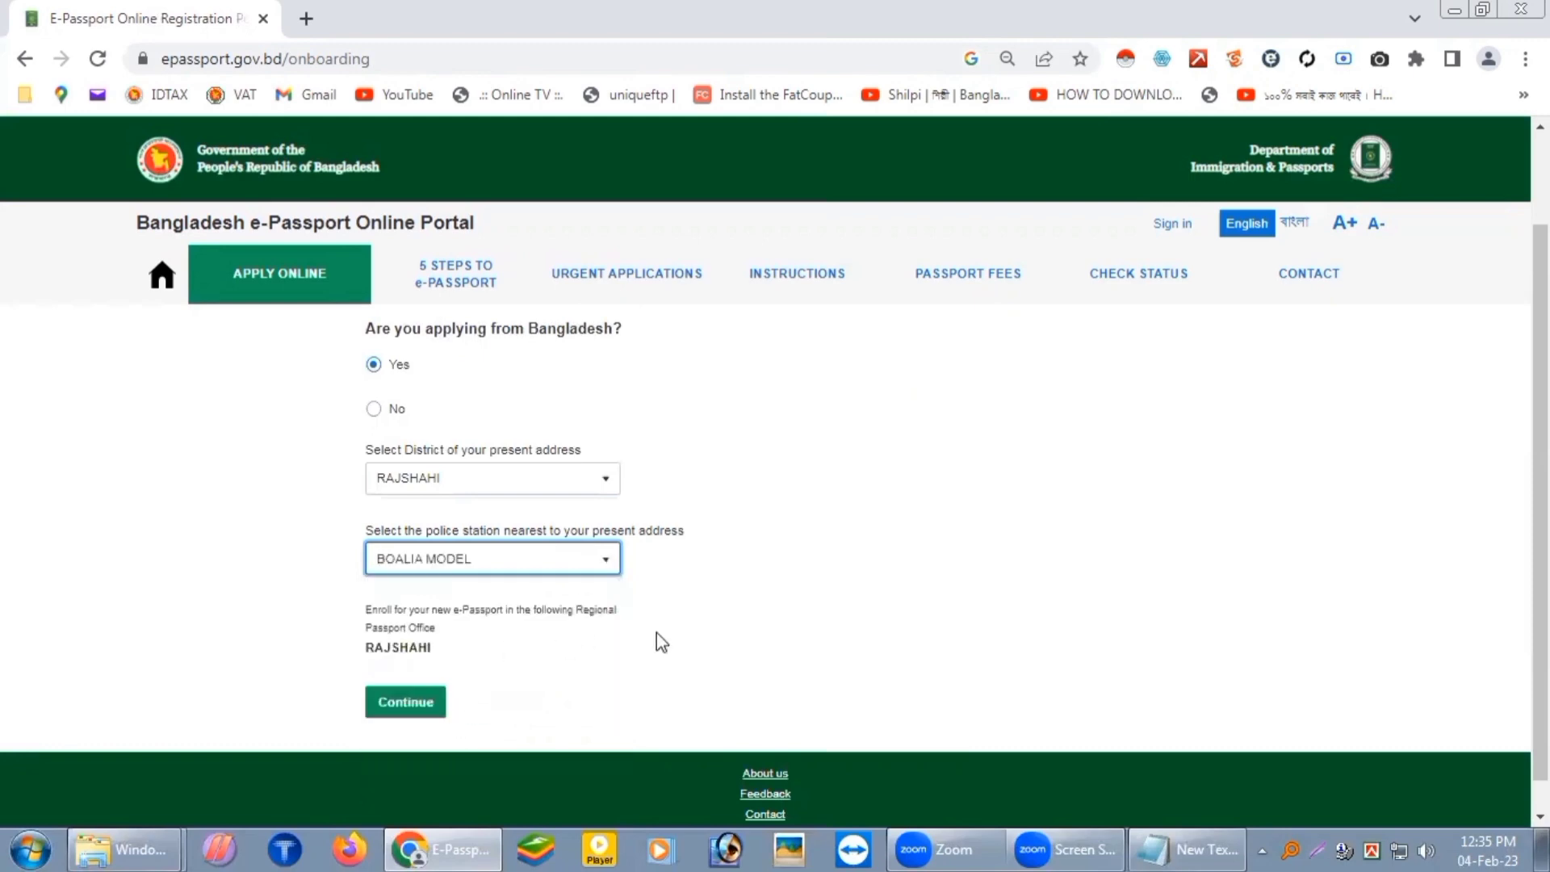
left_click(897, 593)
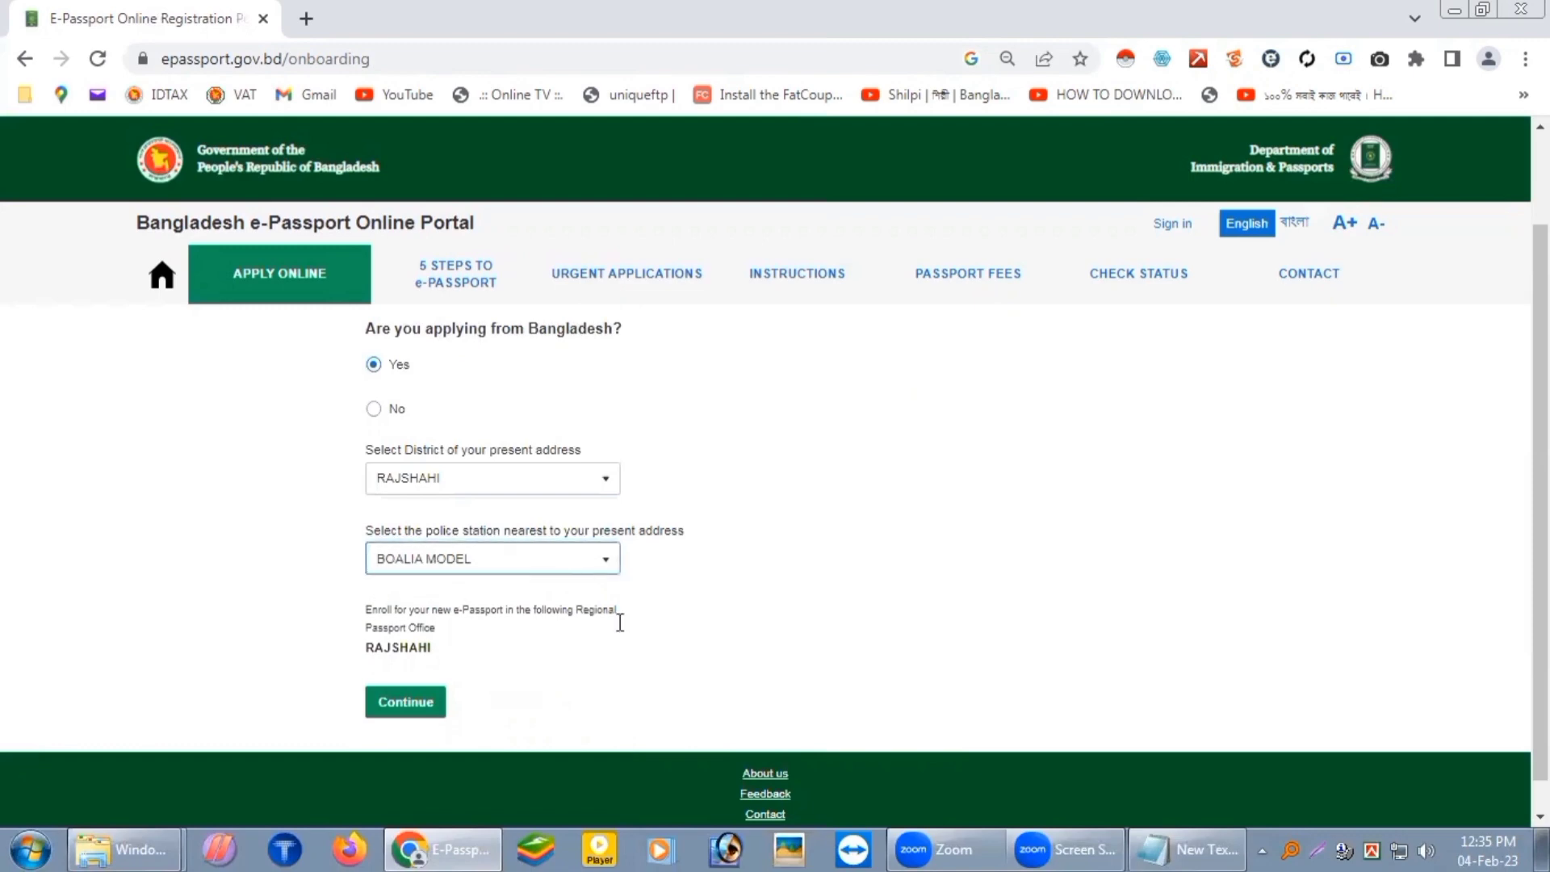
left_click(423, 706)
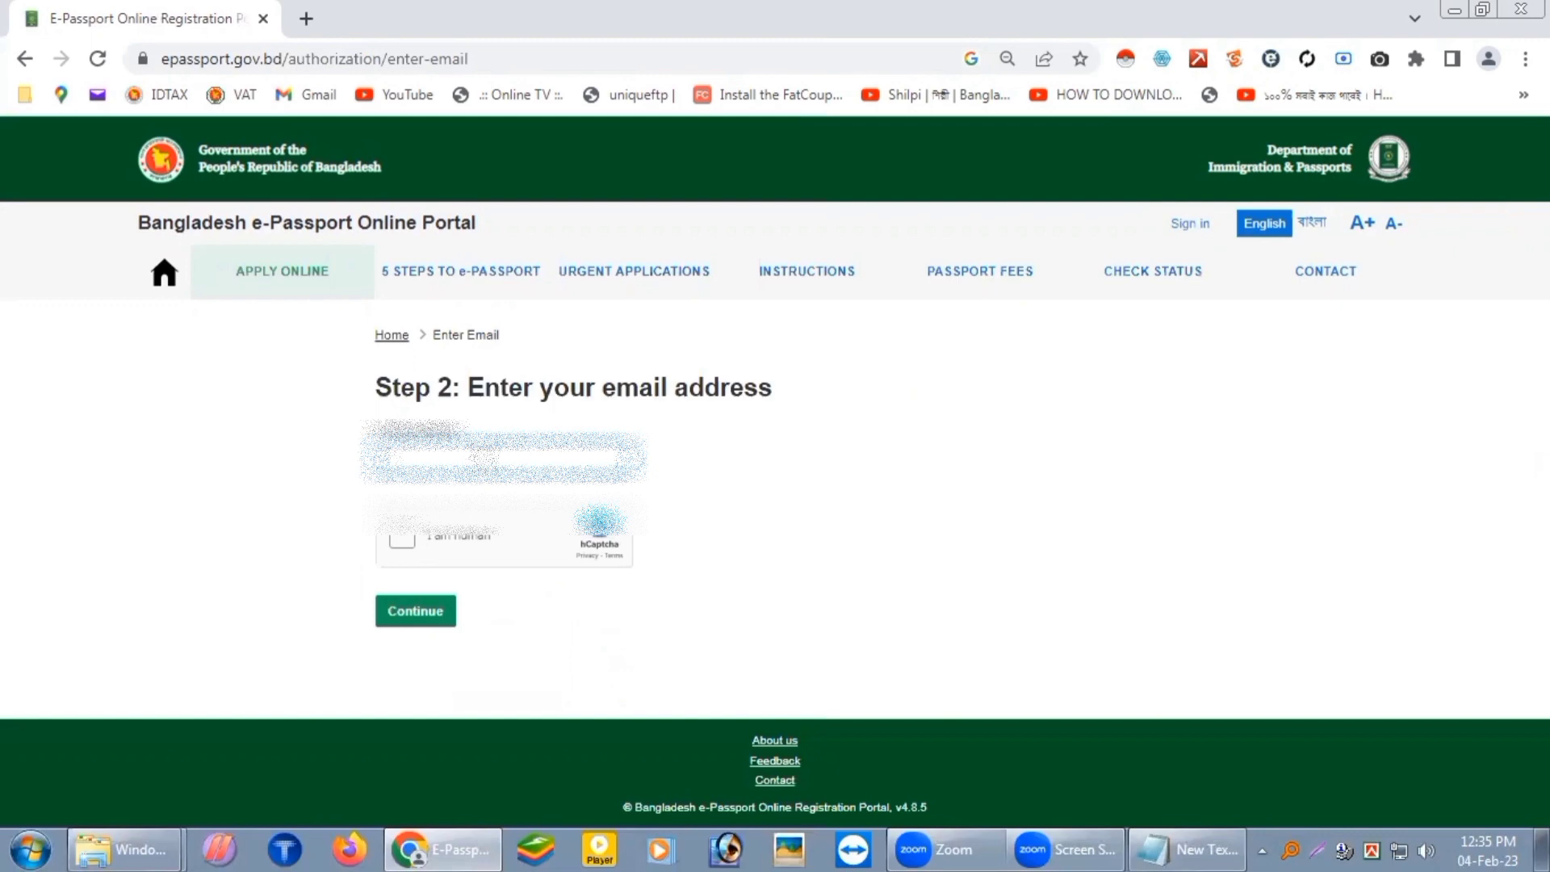
Step: Paste the applicant's email, confirm the human check and submit it
key("ctrl+v")
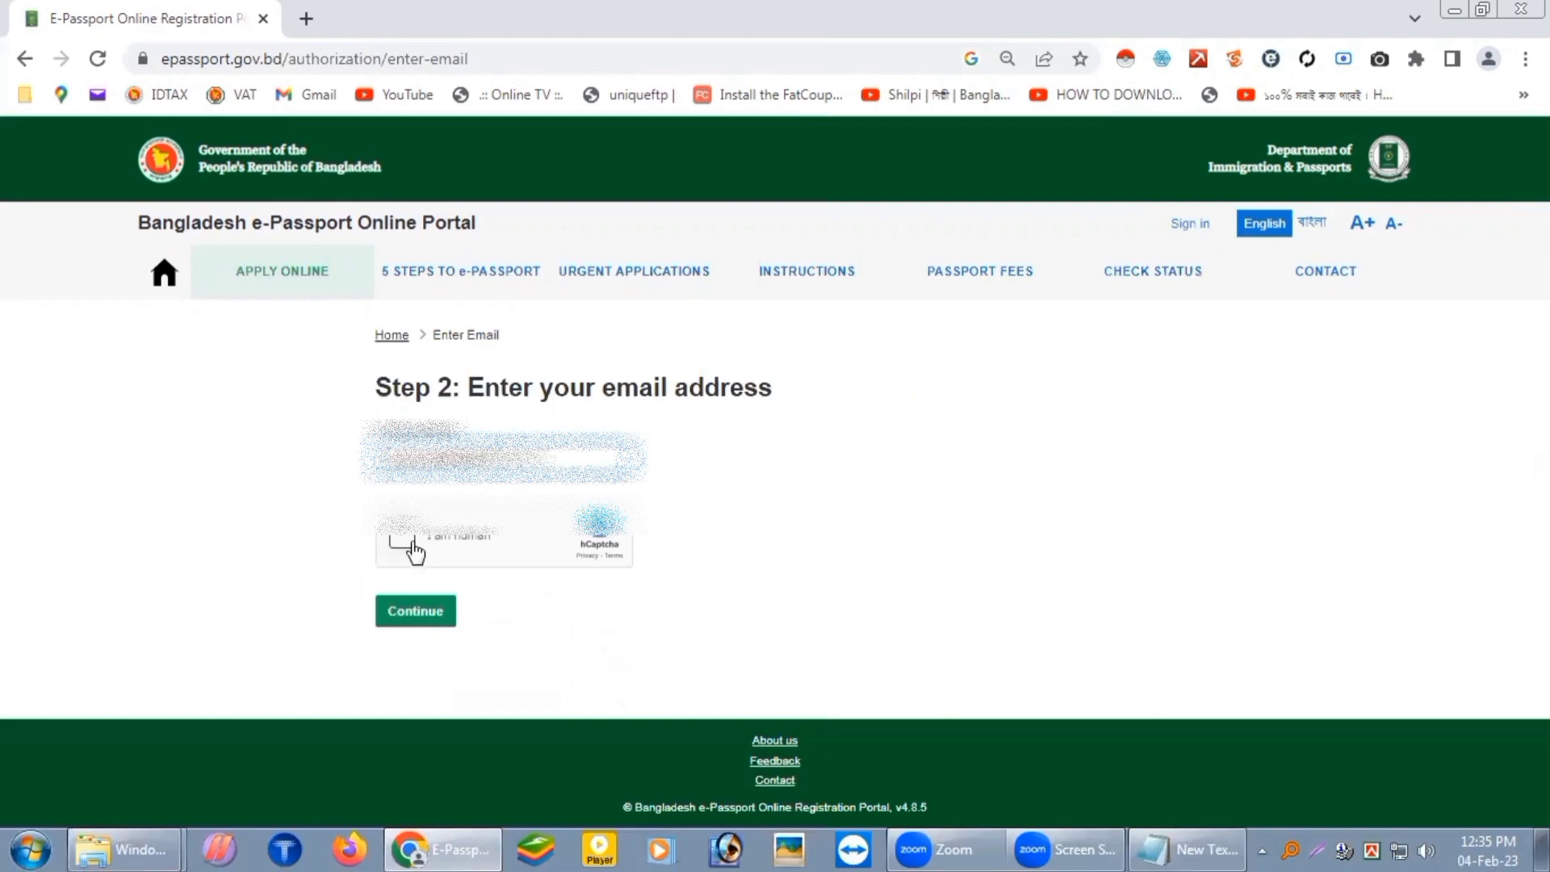
left_click(397, 542)
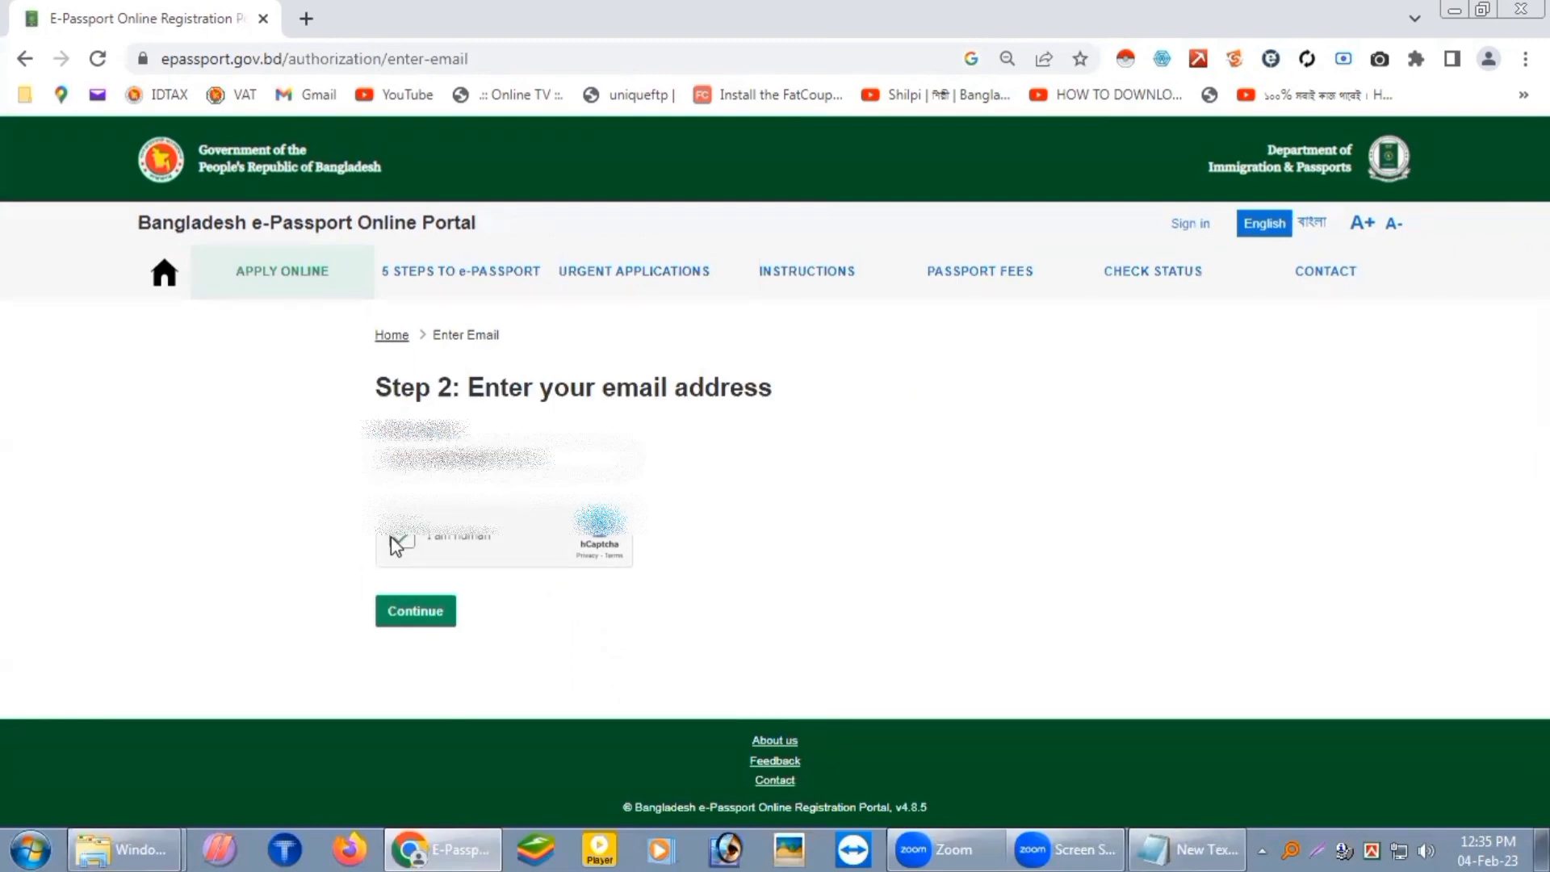
left_click(418, 615)
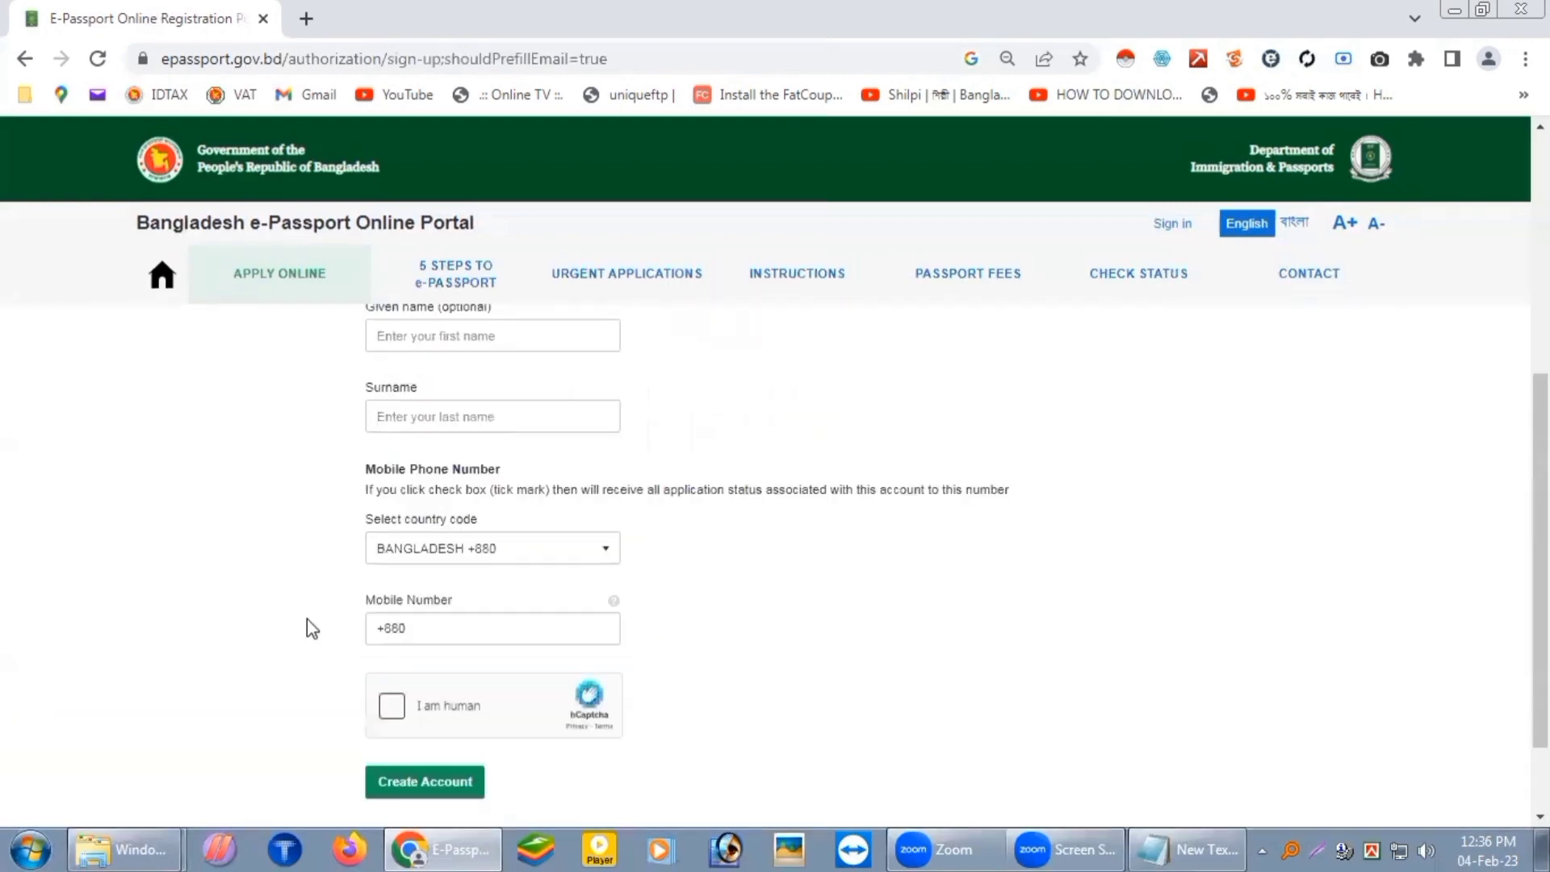
Step: Enter the account password in the Password and Repeat password fields
scroll(307, 618, "up", 3)
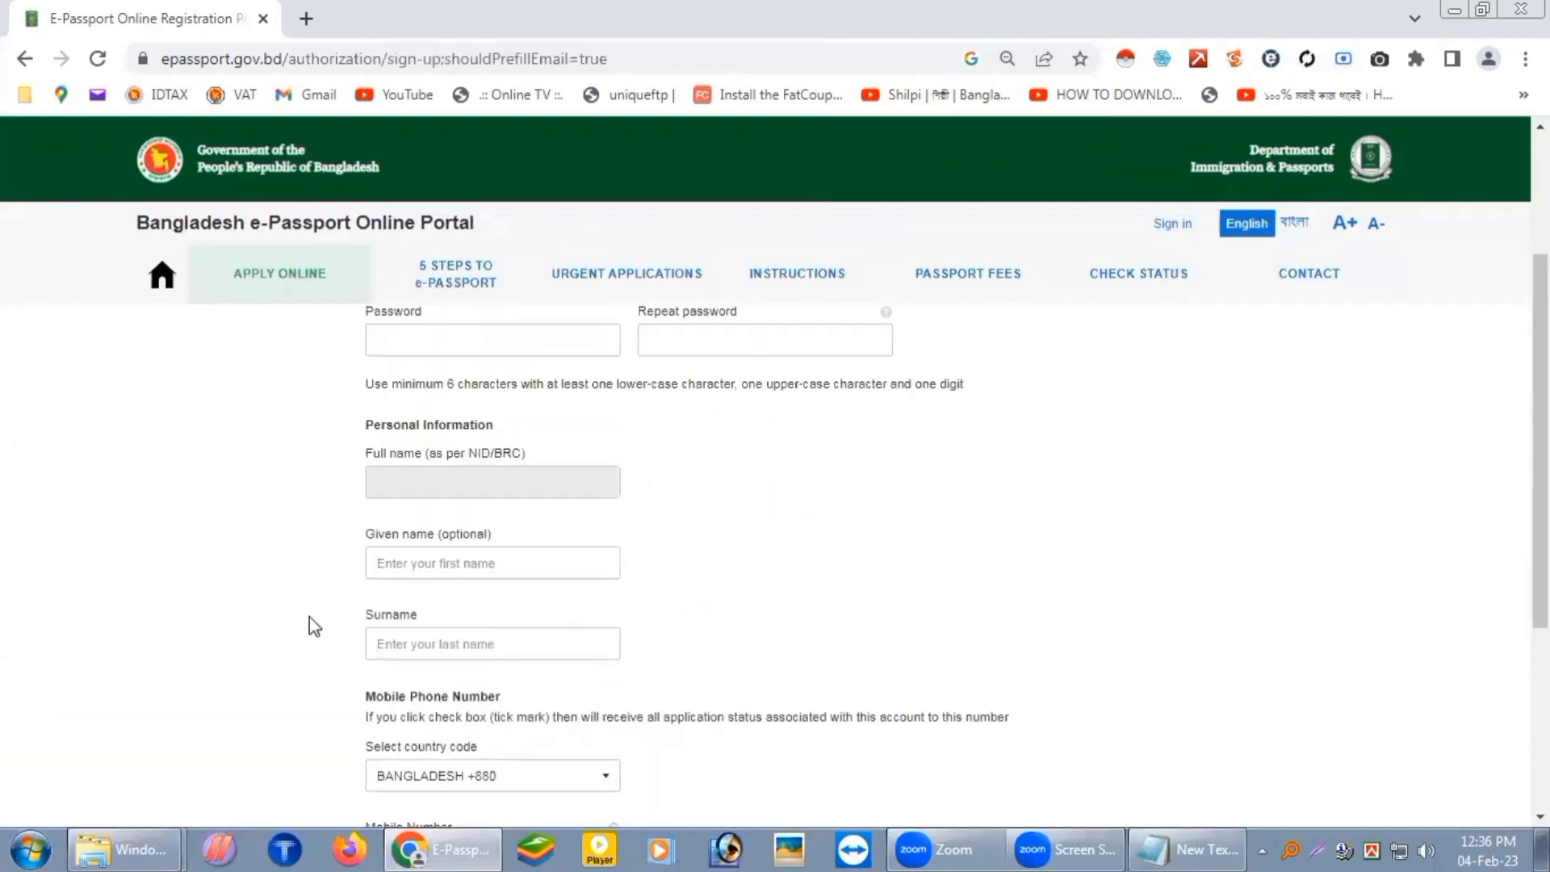
scroll(308, 614, "up", 3)
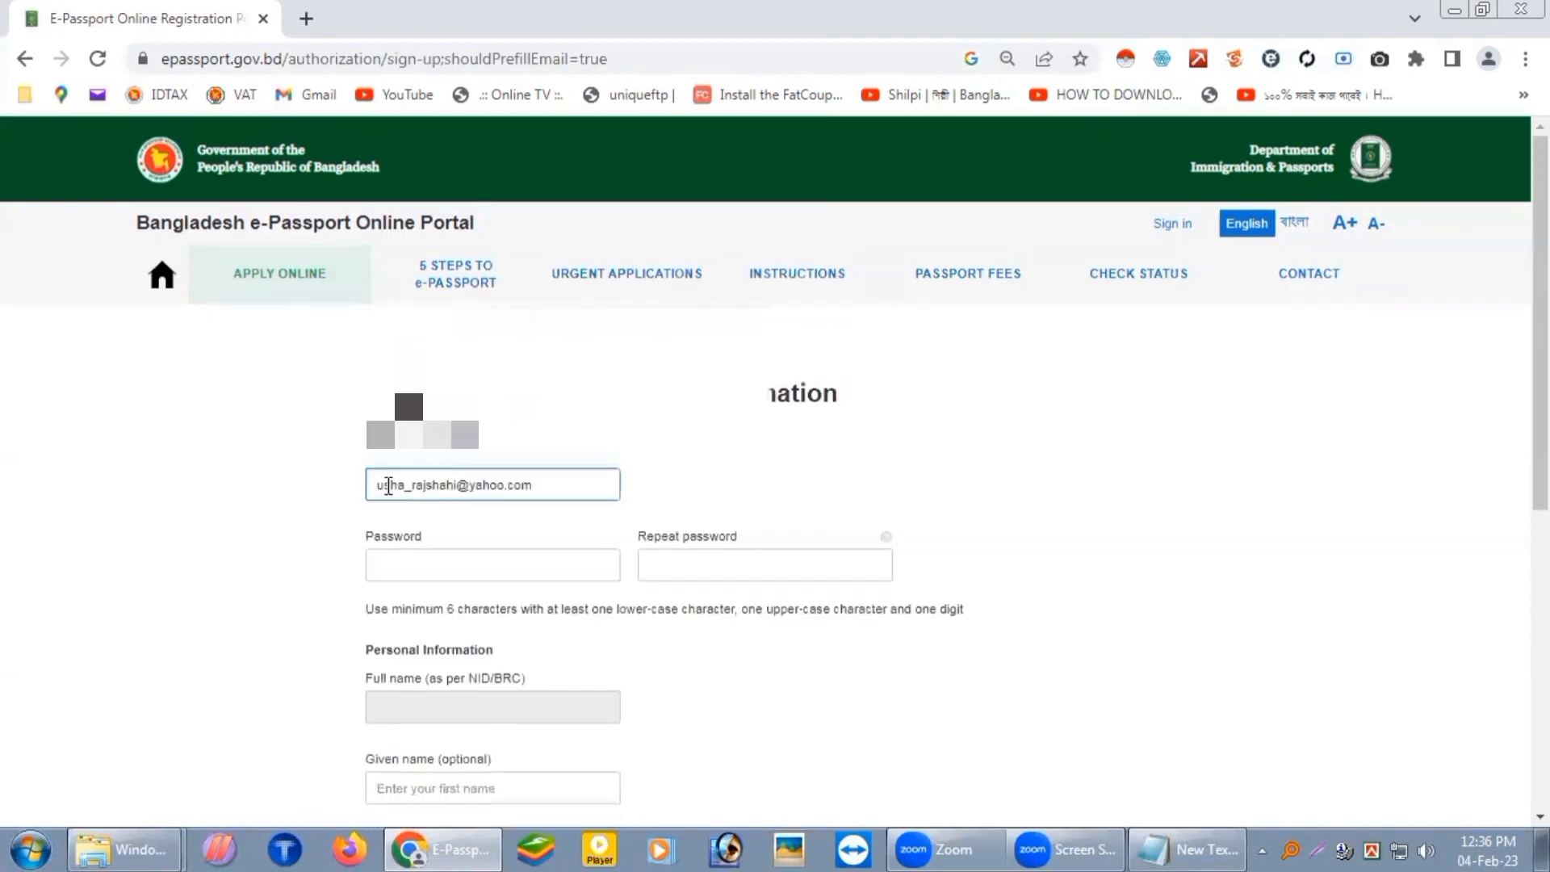
scroll(552, 509, "down", 3)
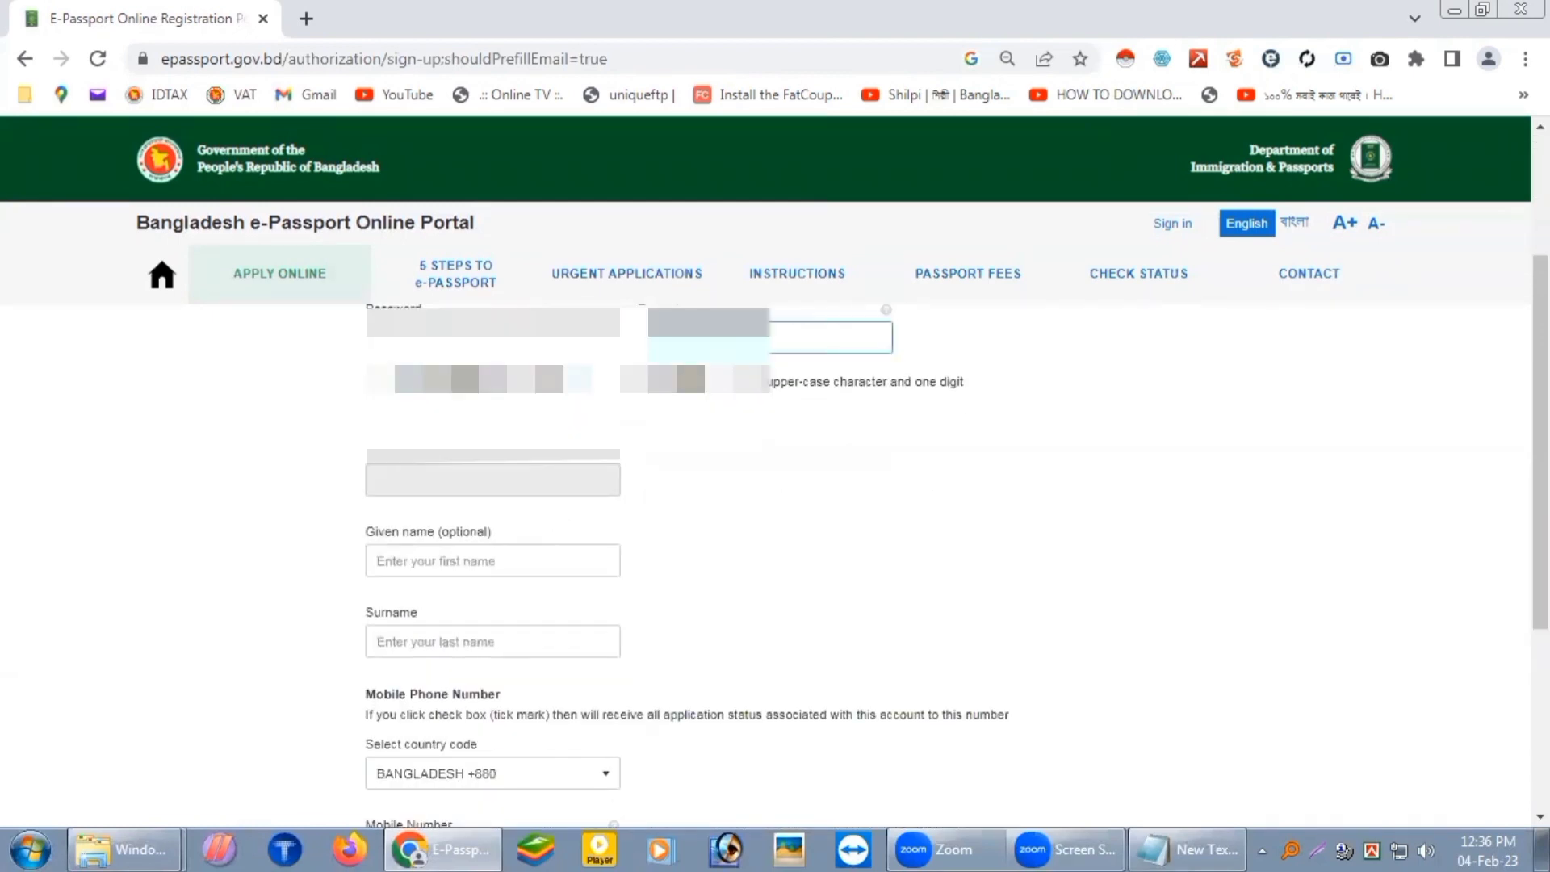
left_click(537, 347)
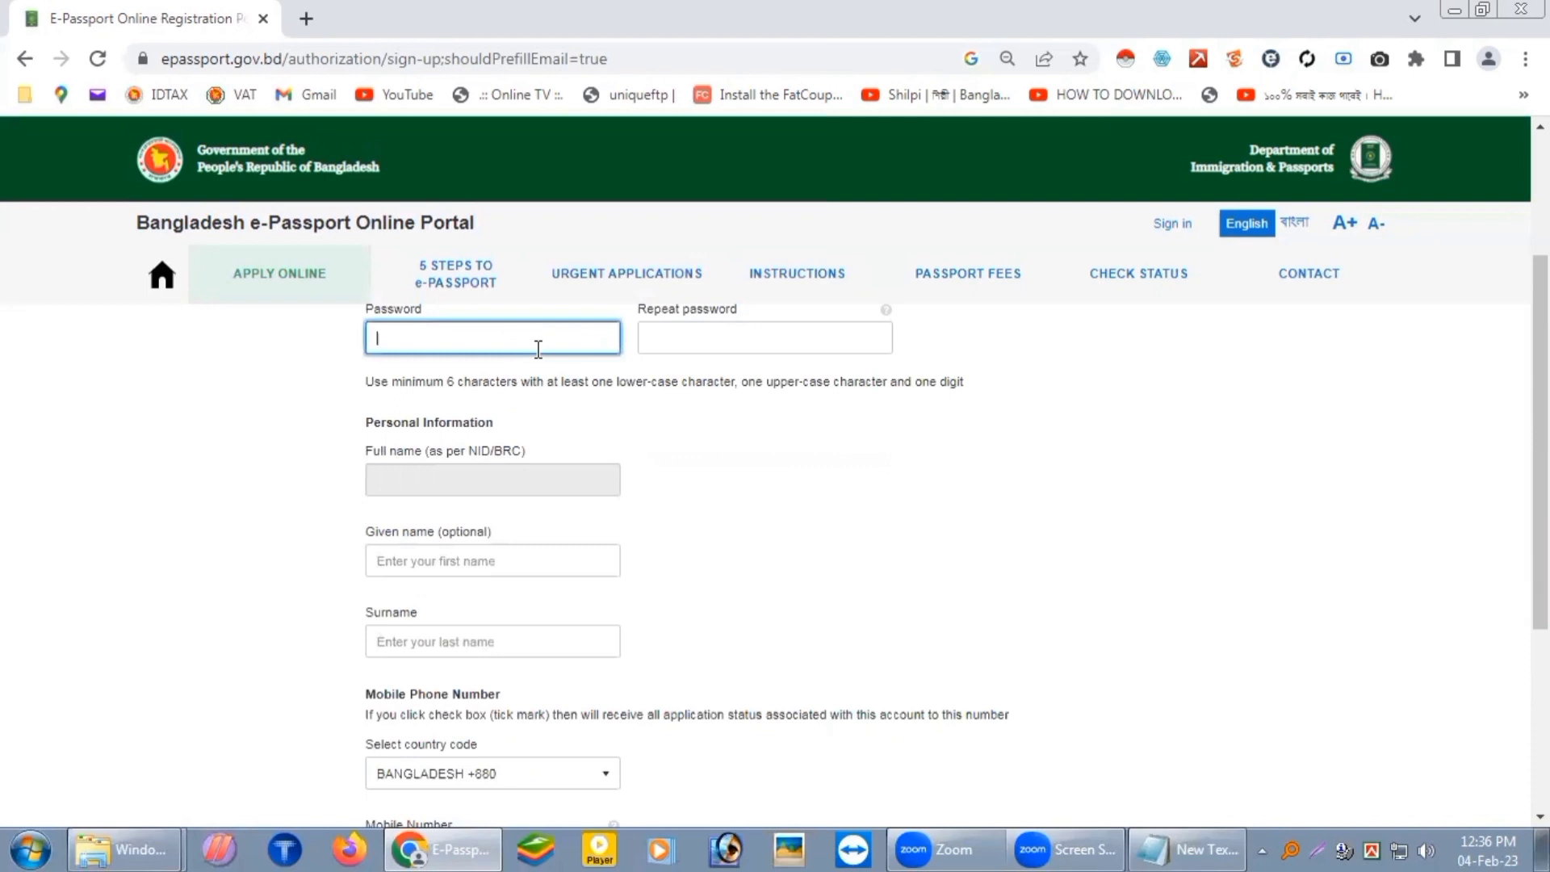
type("*********")
left_click(783, 352)
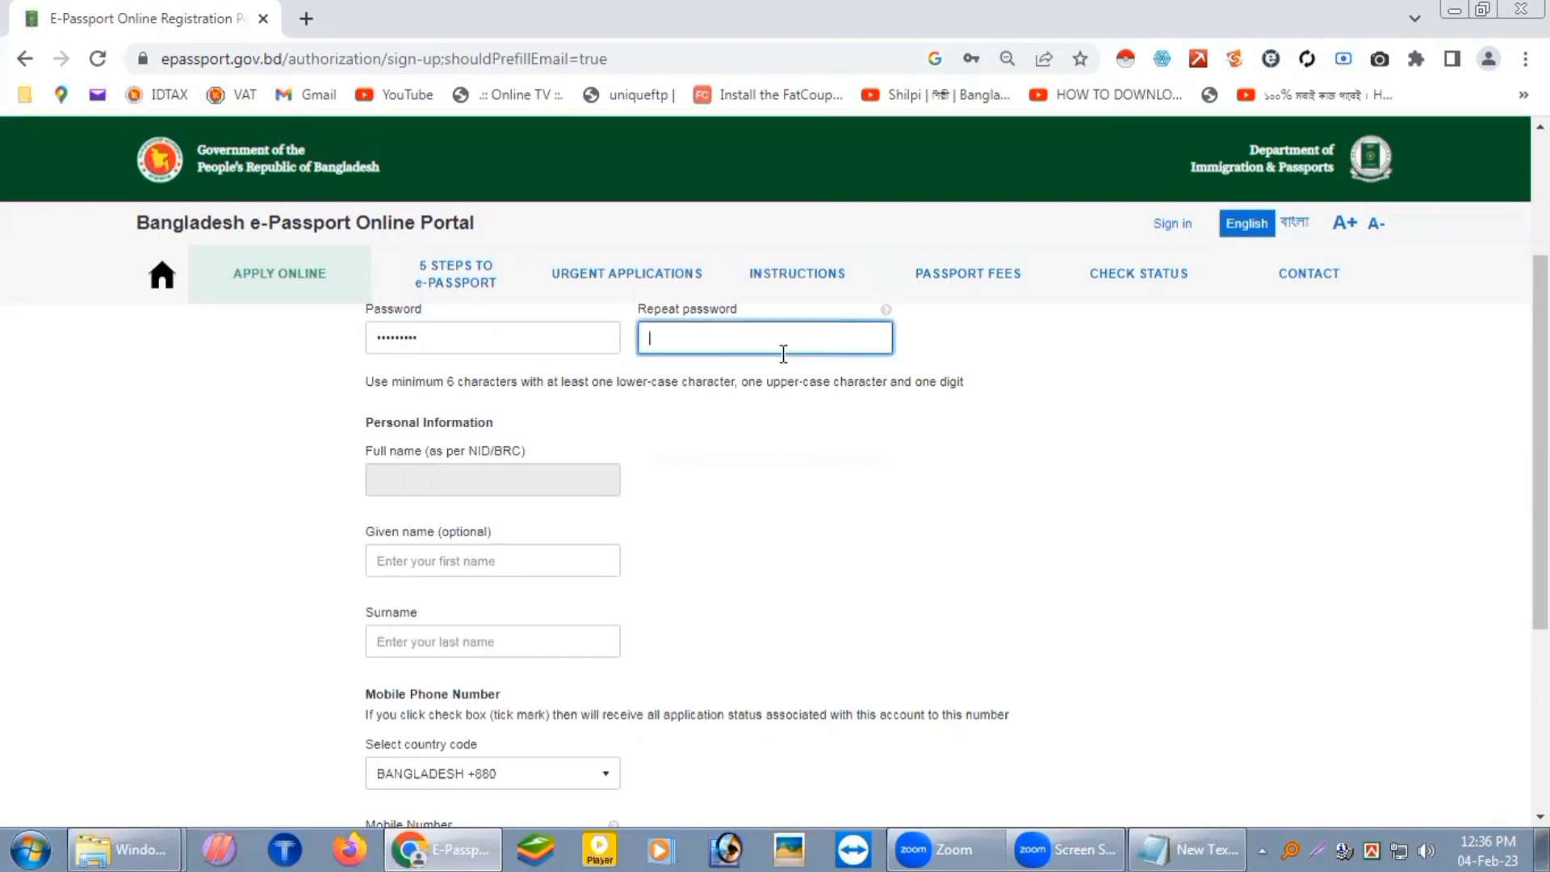
type("********")
left_click(463, 559)
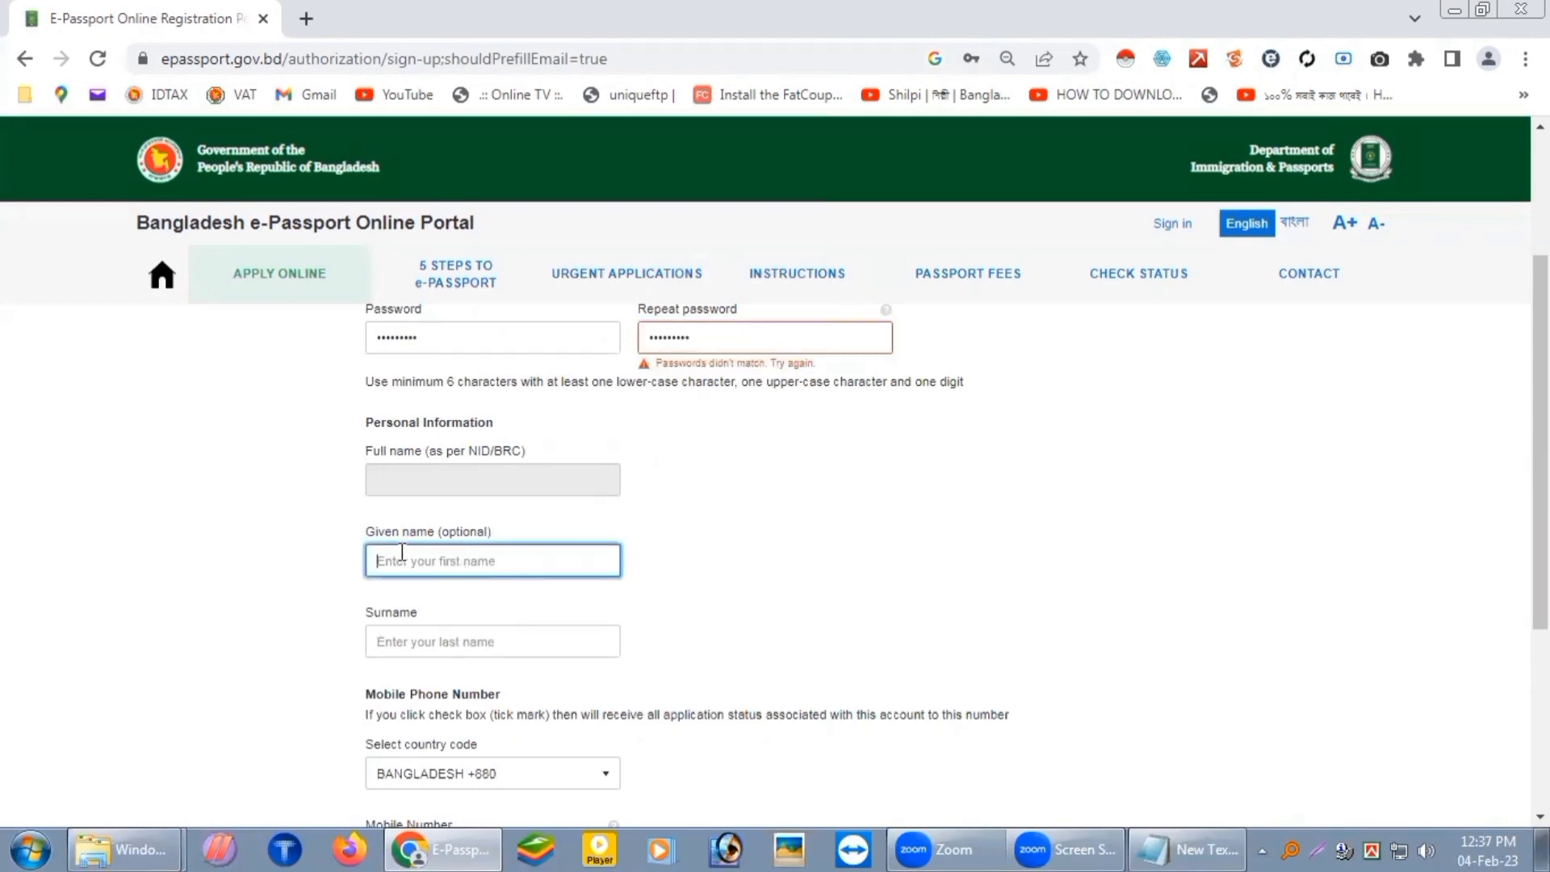
scroll(422, 549, "down", 1)
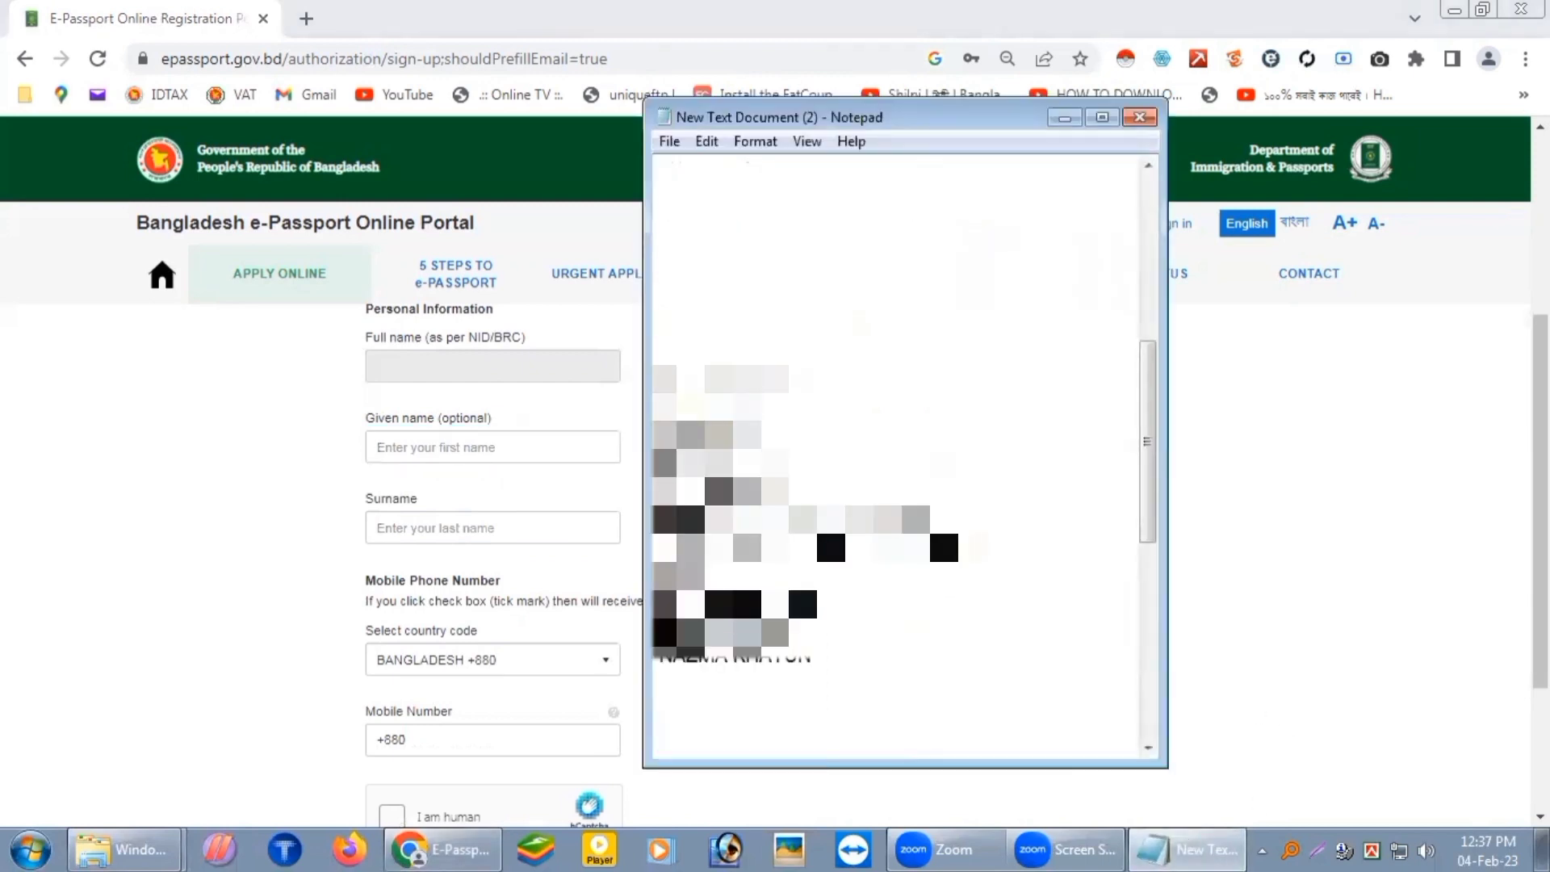
Step: Copy the given name and surname from Notepad into their sign-up fields
left_click_drag(762, 377, 633, 353)
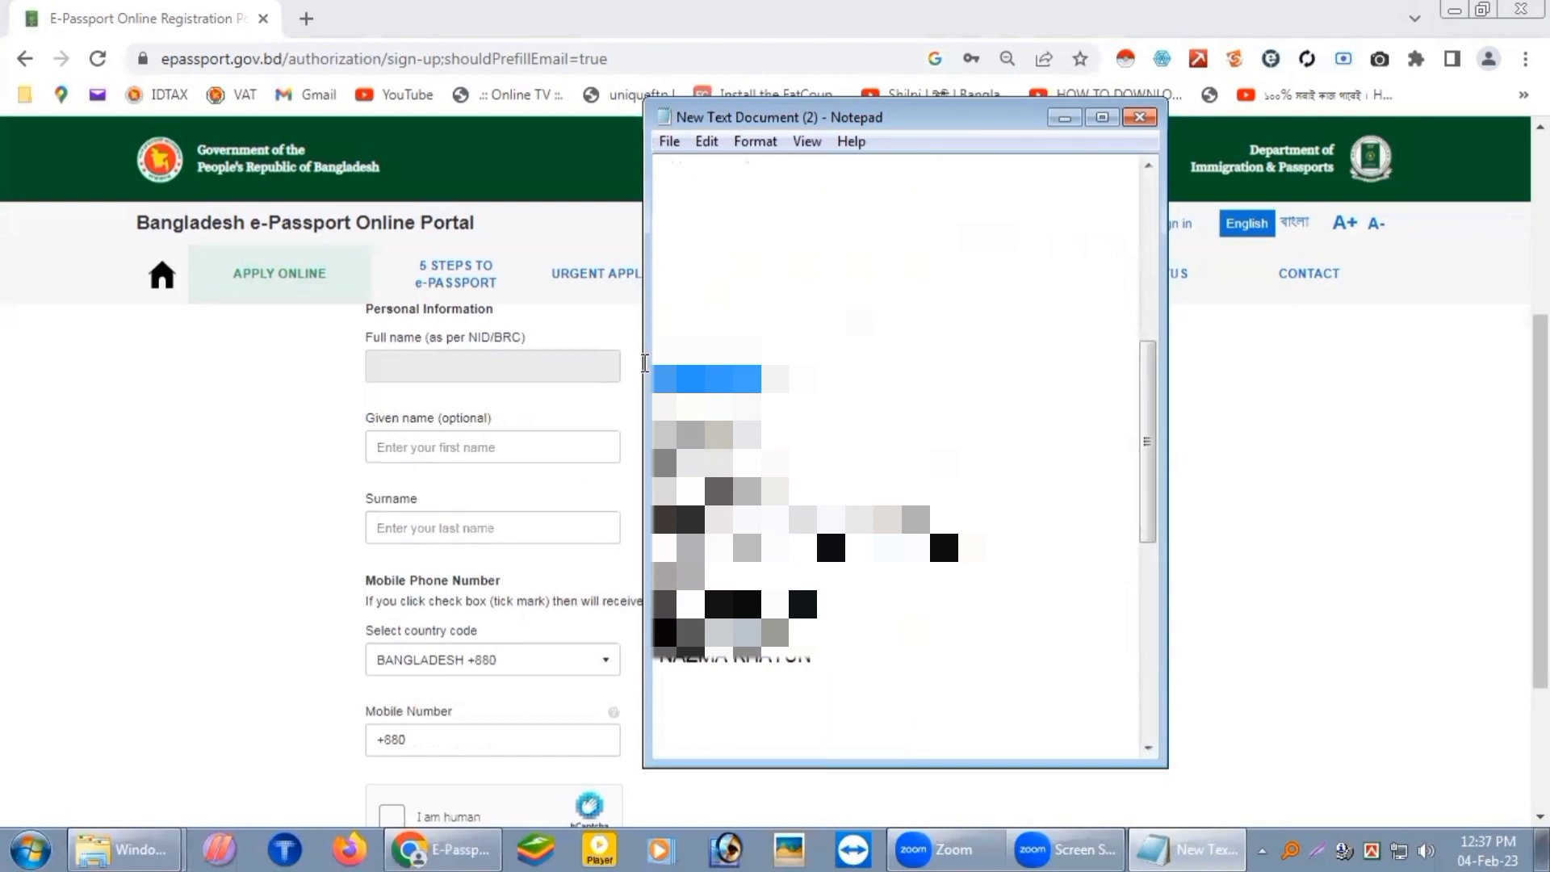
left_click(498, 449)
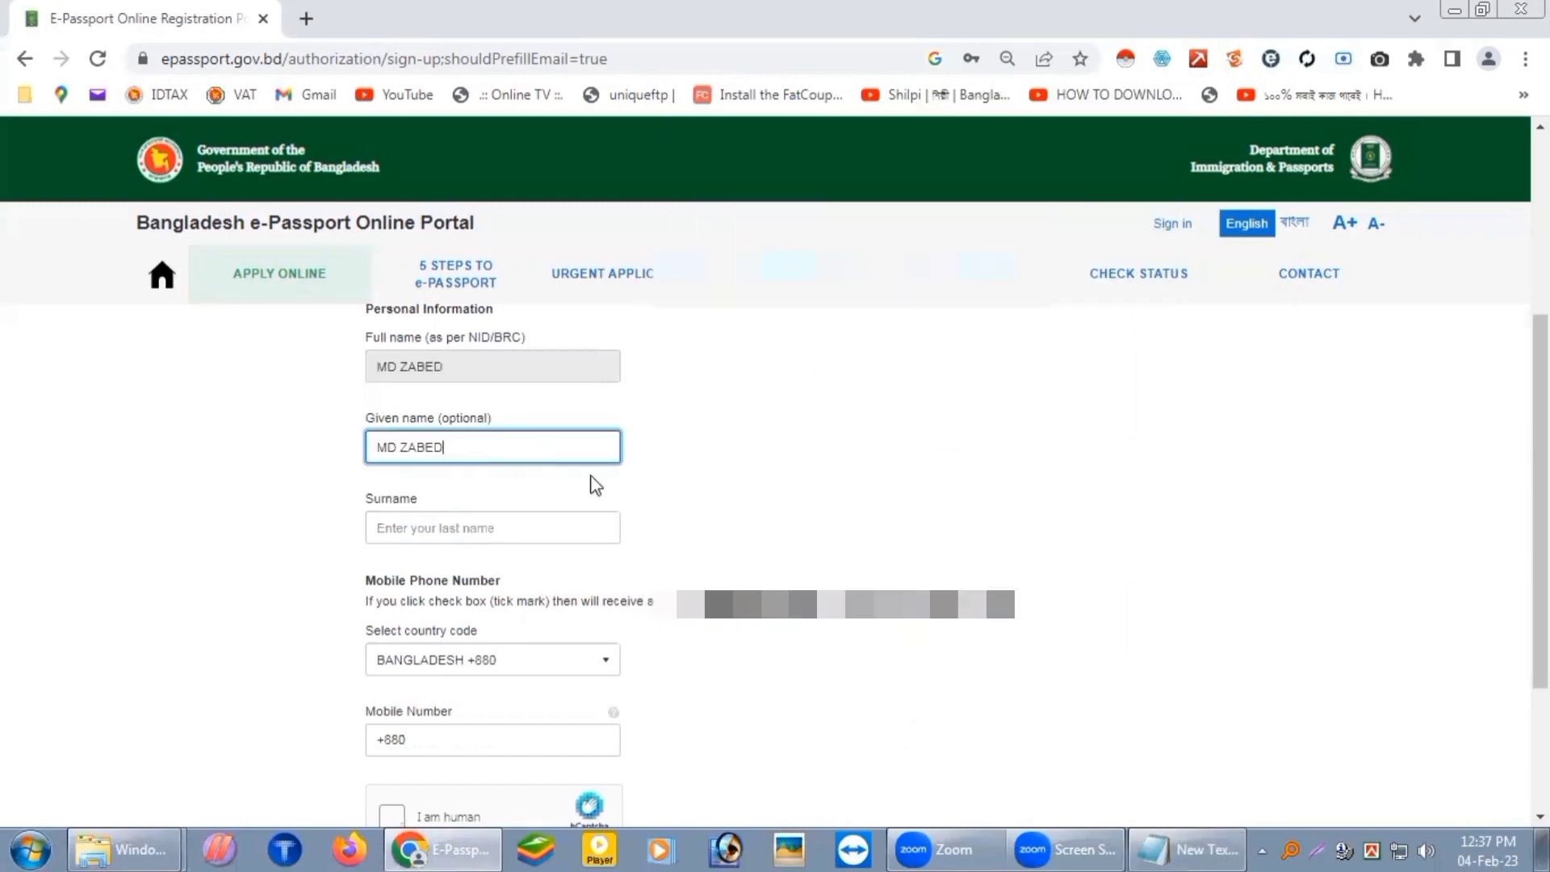
left_click(1219, 848)
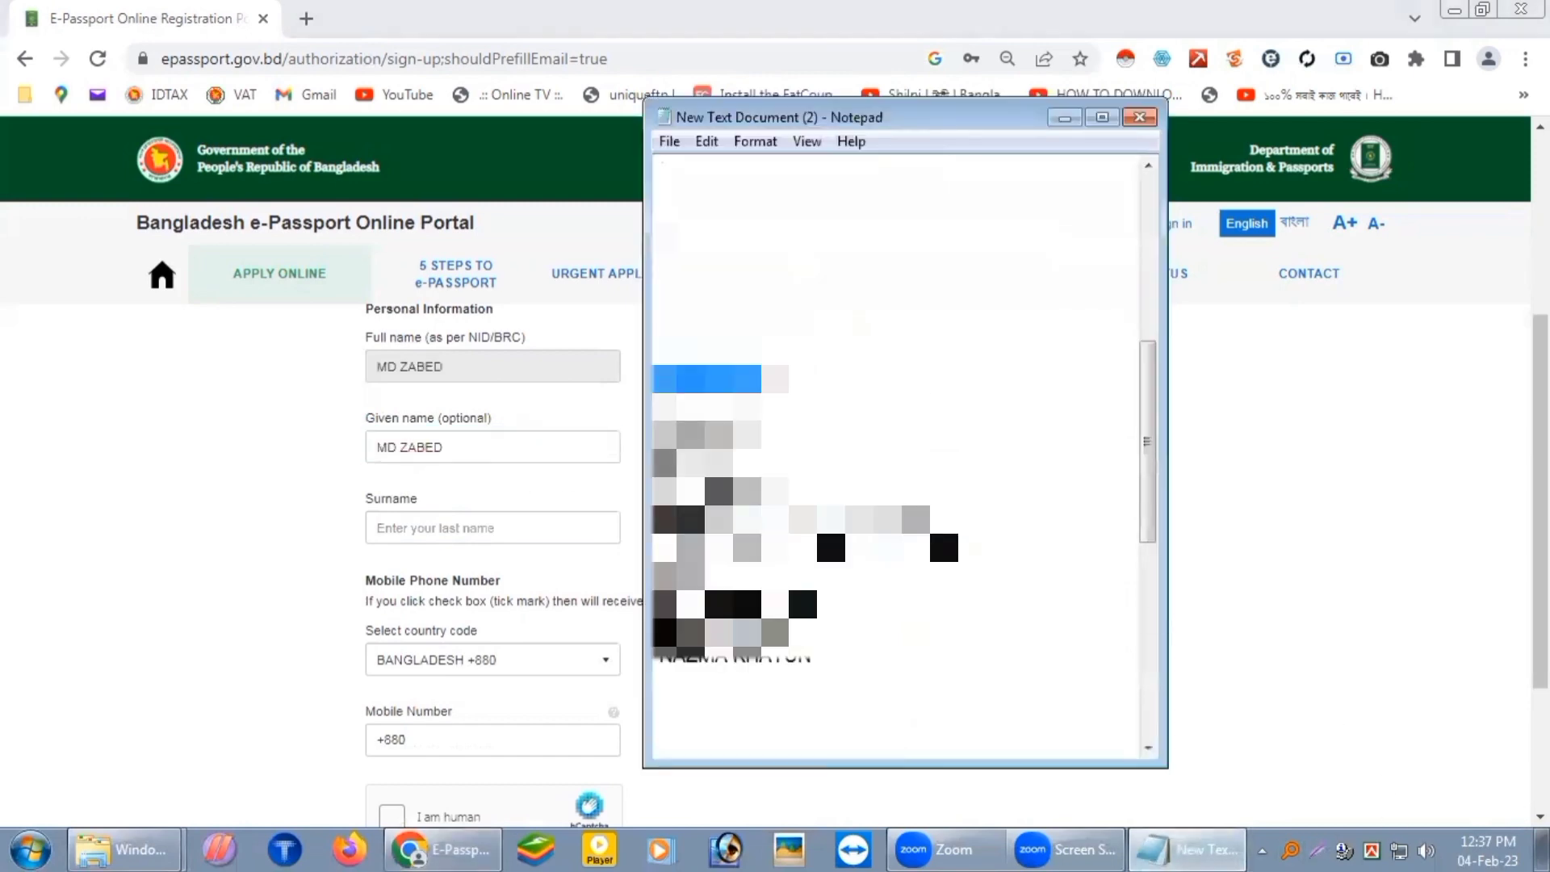
left_click_drag(761, 379, 789, 378)
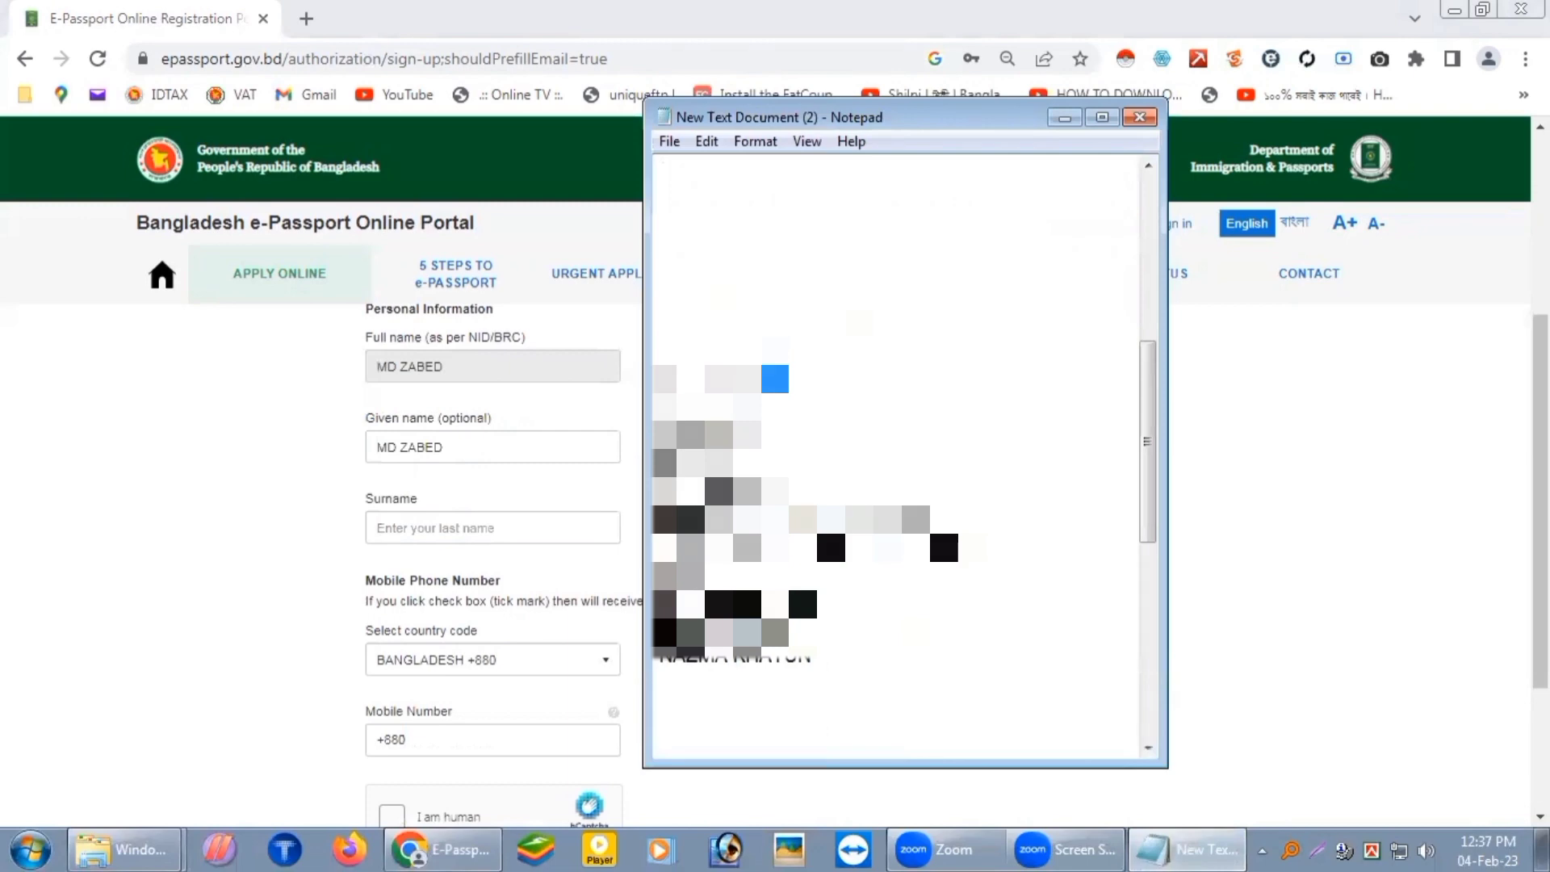
left_click(527, 525)
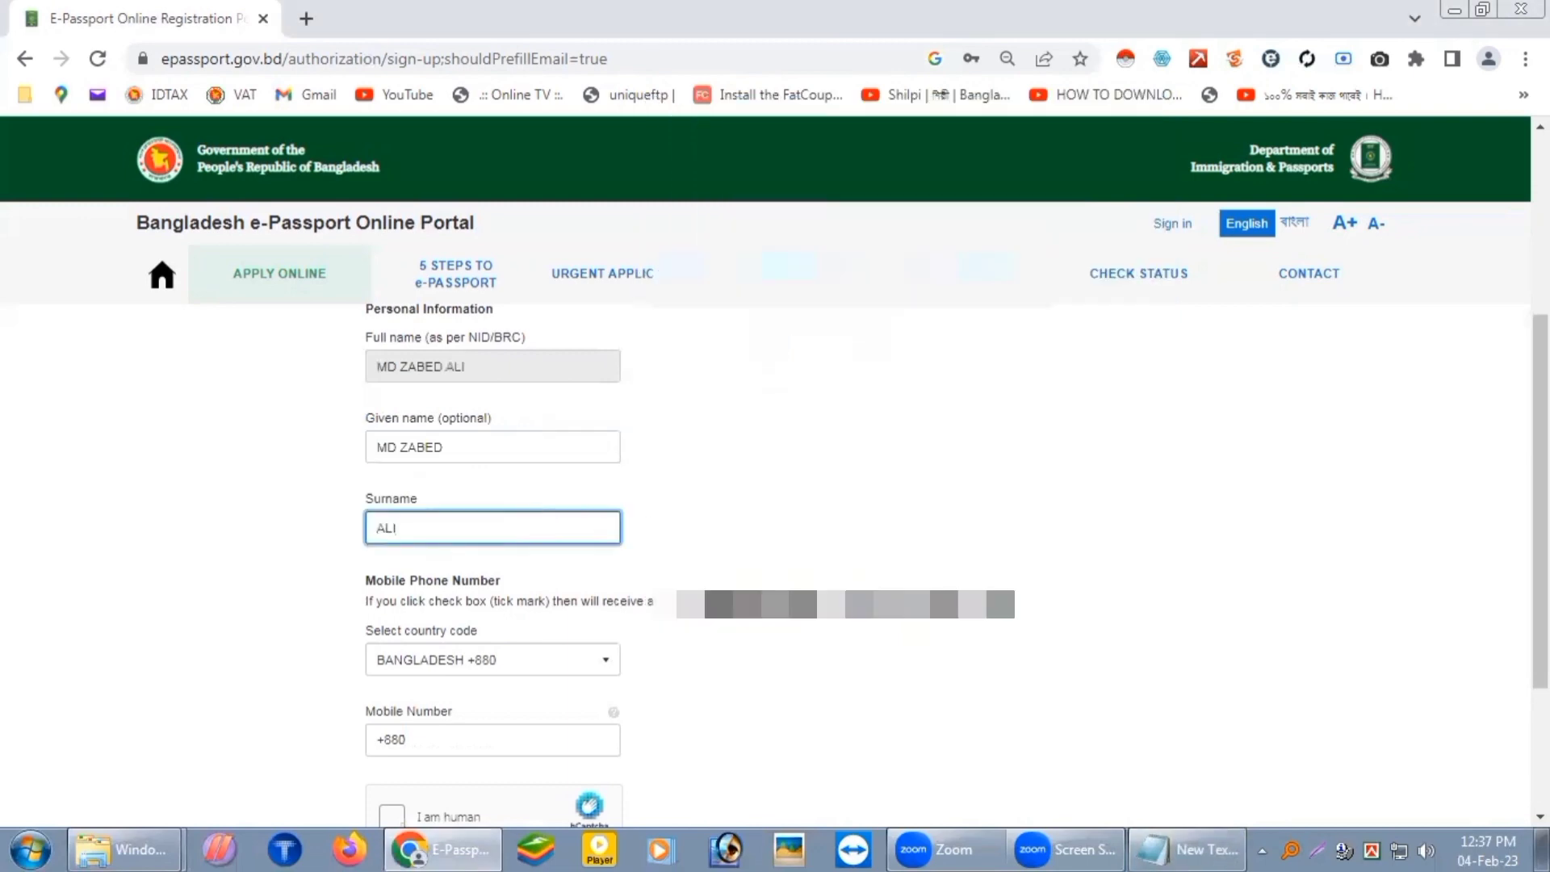
Step: Enter the mobile number, pass the human check and create the account
scroll(568, 525, "down", 1)
left_click(567, 626)
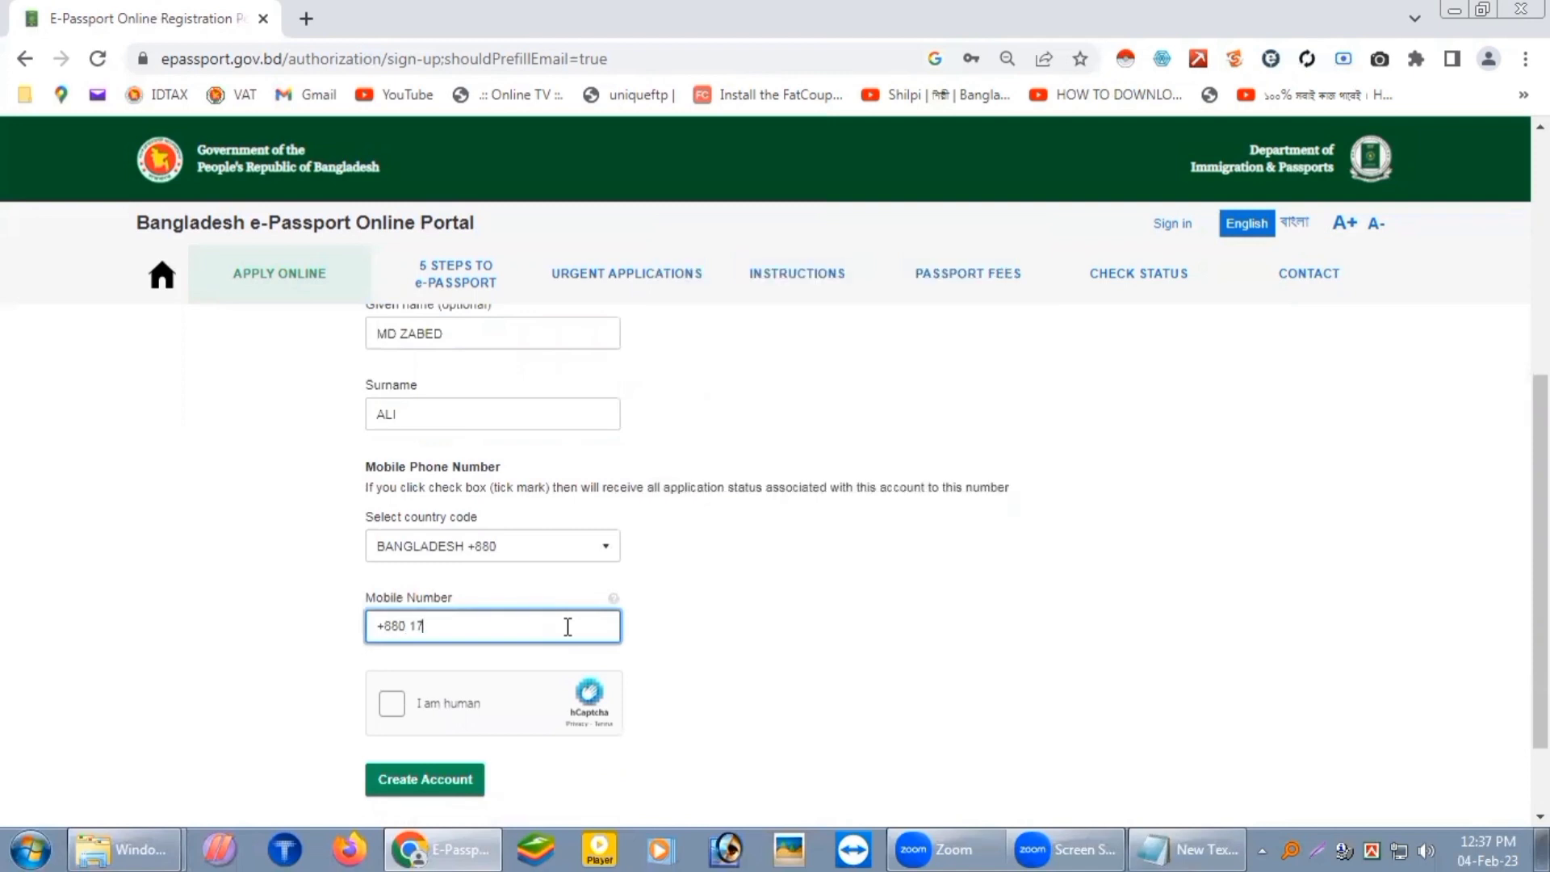
left_click(388, 710)
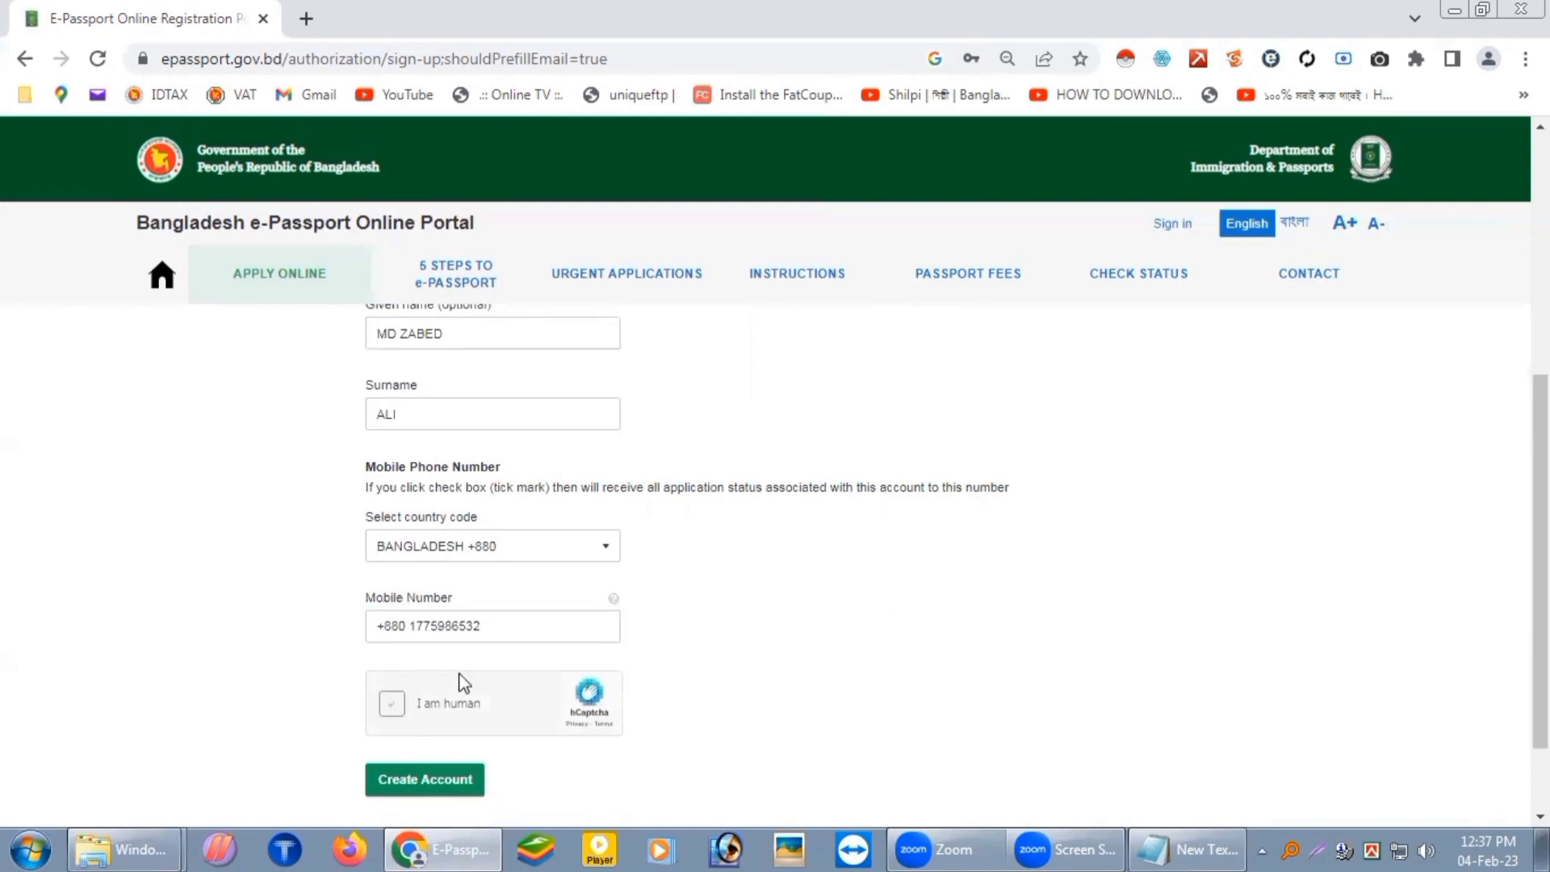
left_click(411, 781)
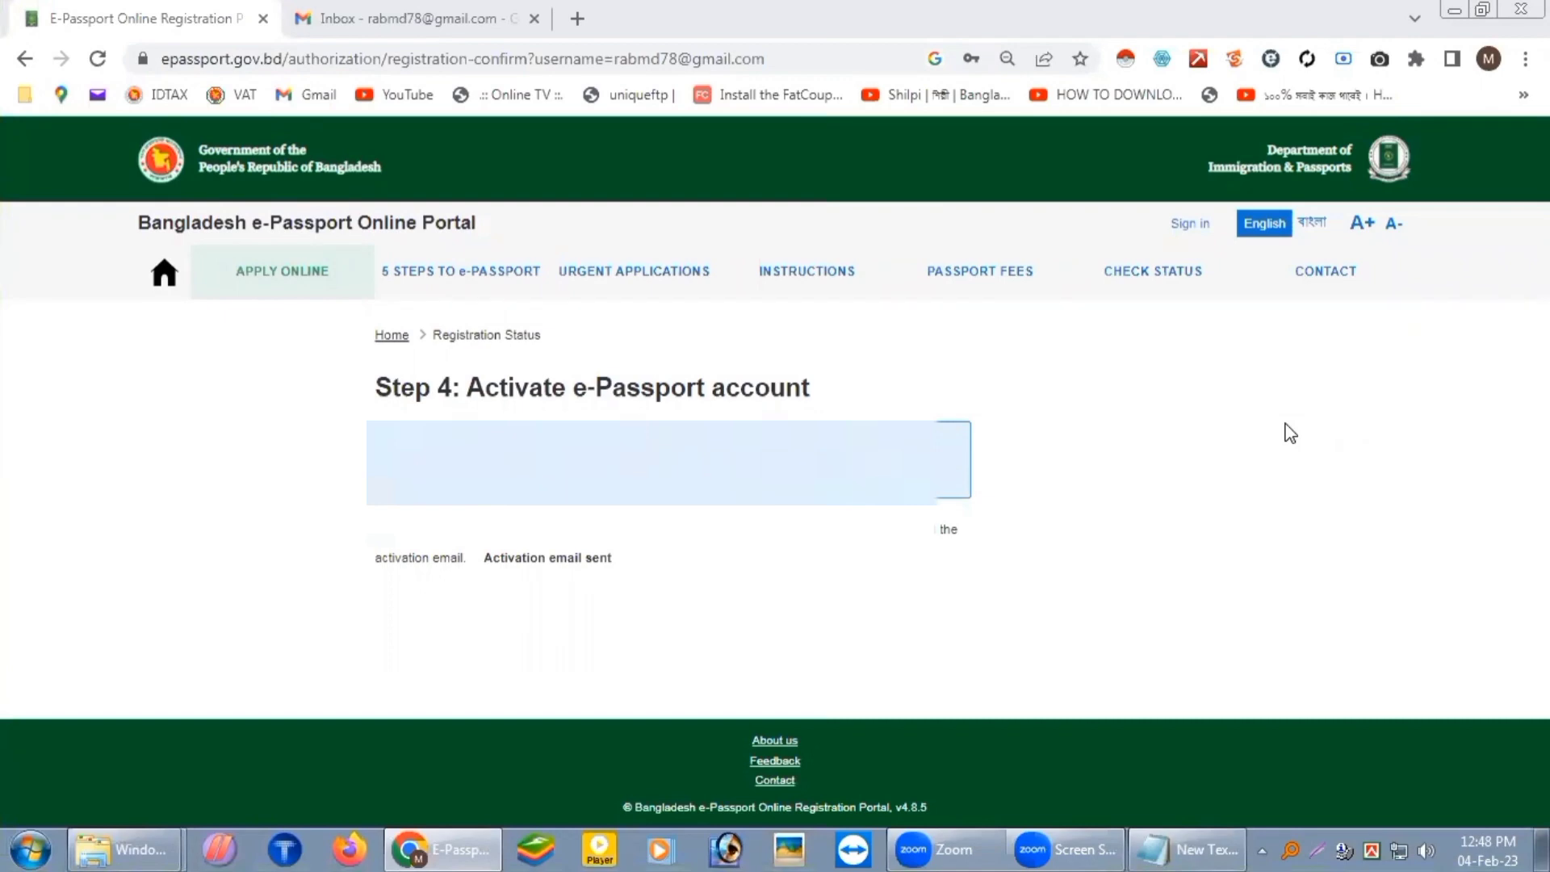
Step: Open the ePassport activation message in Gmail's Spam folder
left_click(424, 17)
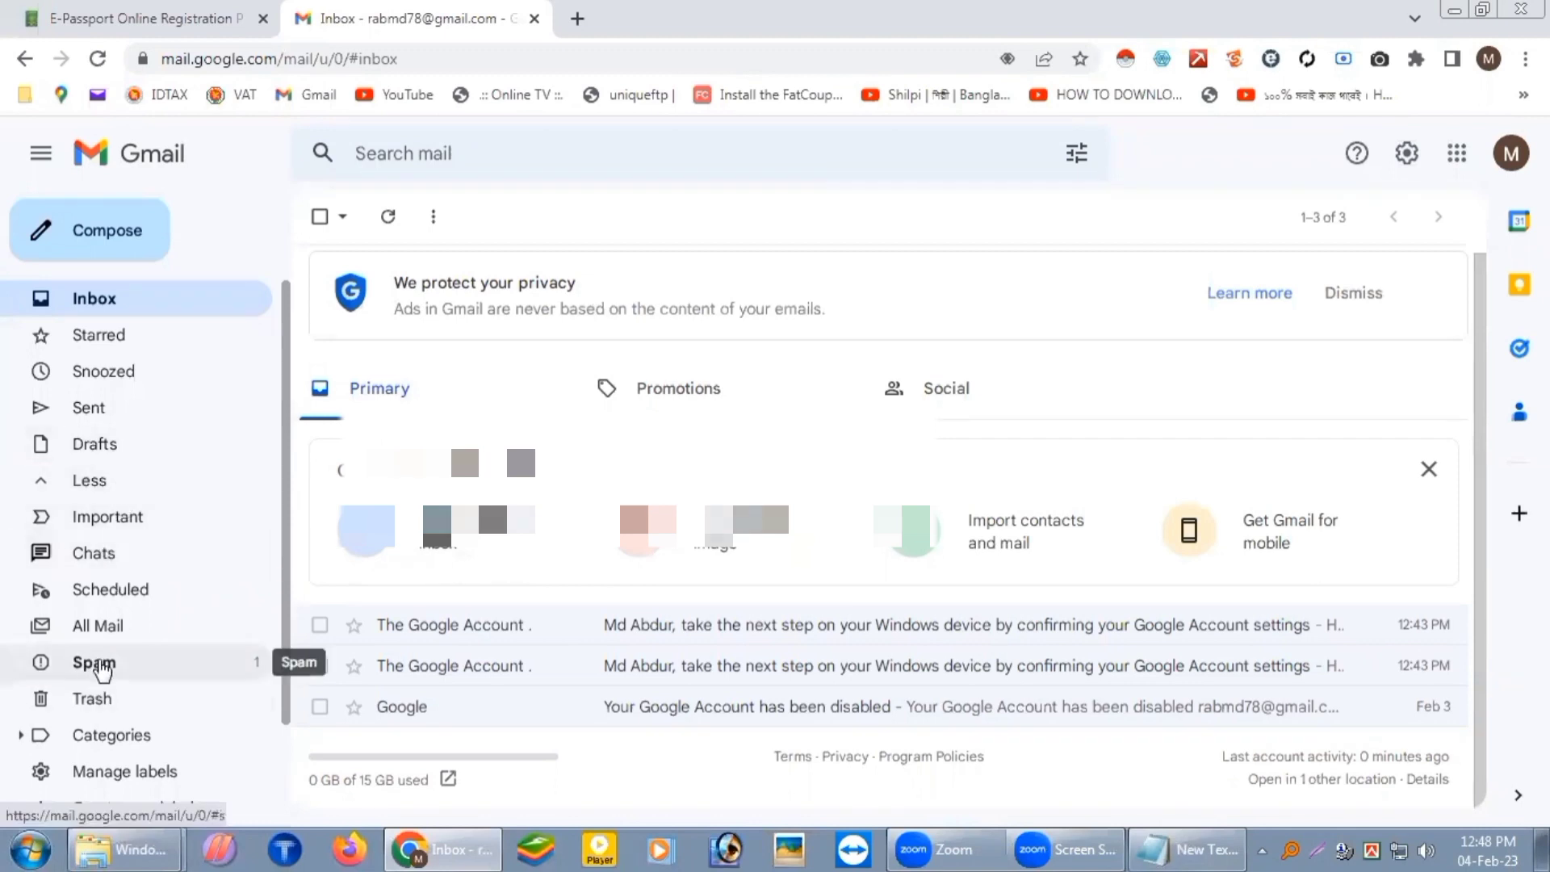
left_click(108, 669)
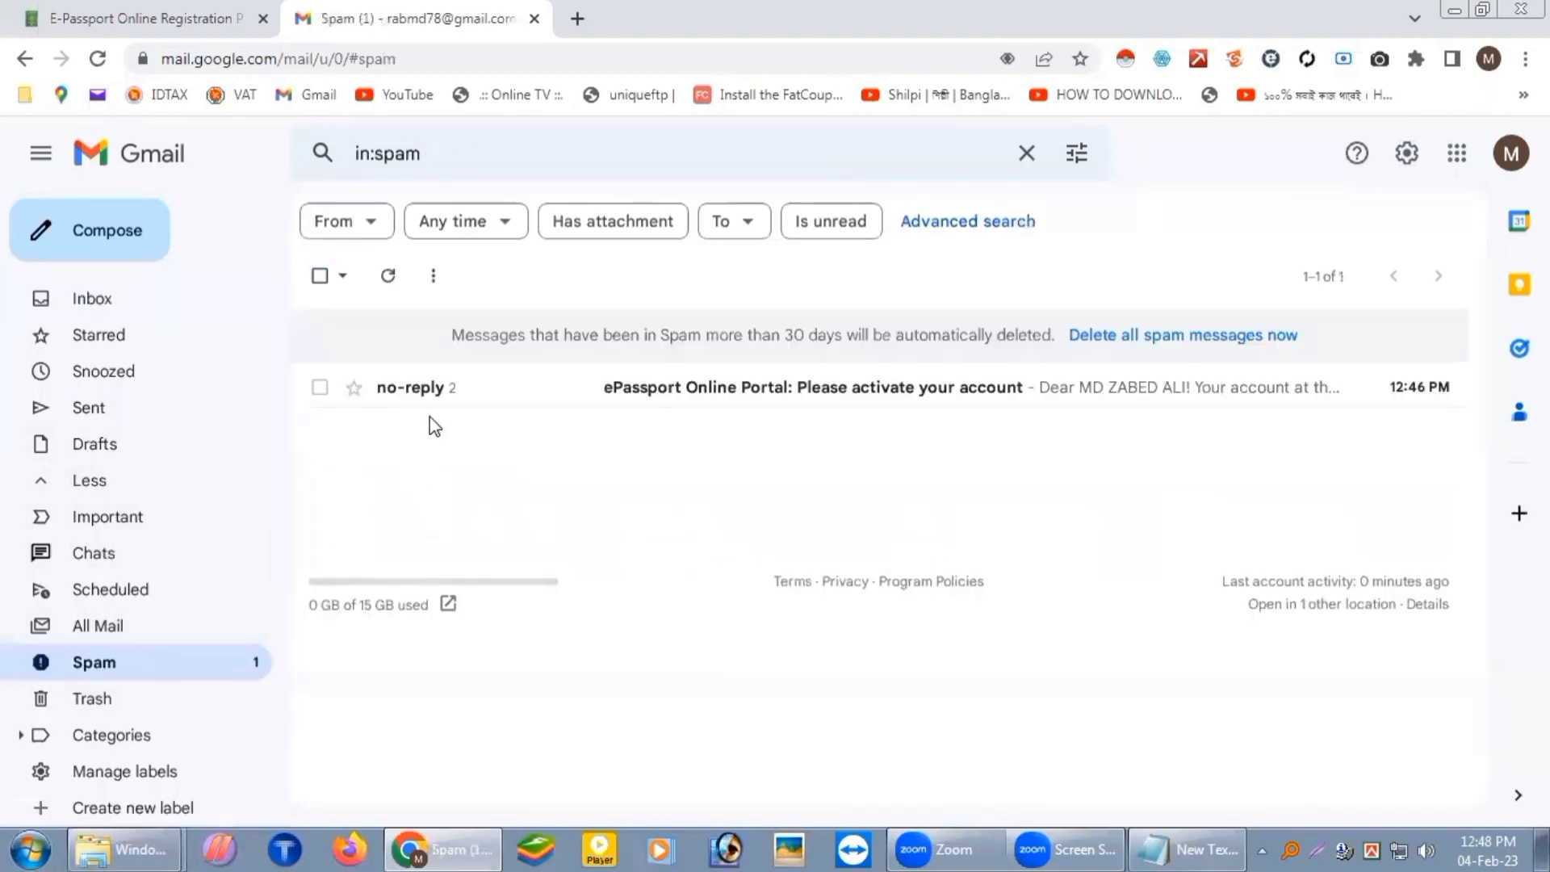
left_click(779, 391)
scroll(806, 404, "down", 5)
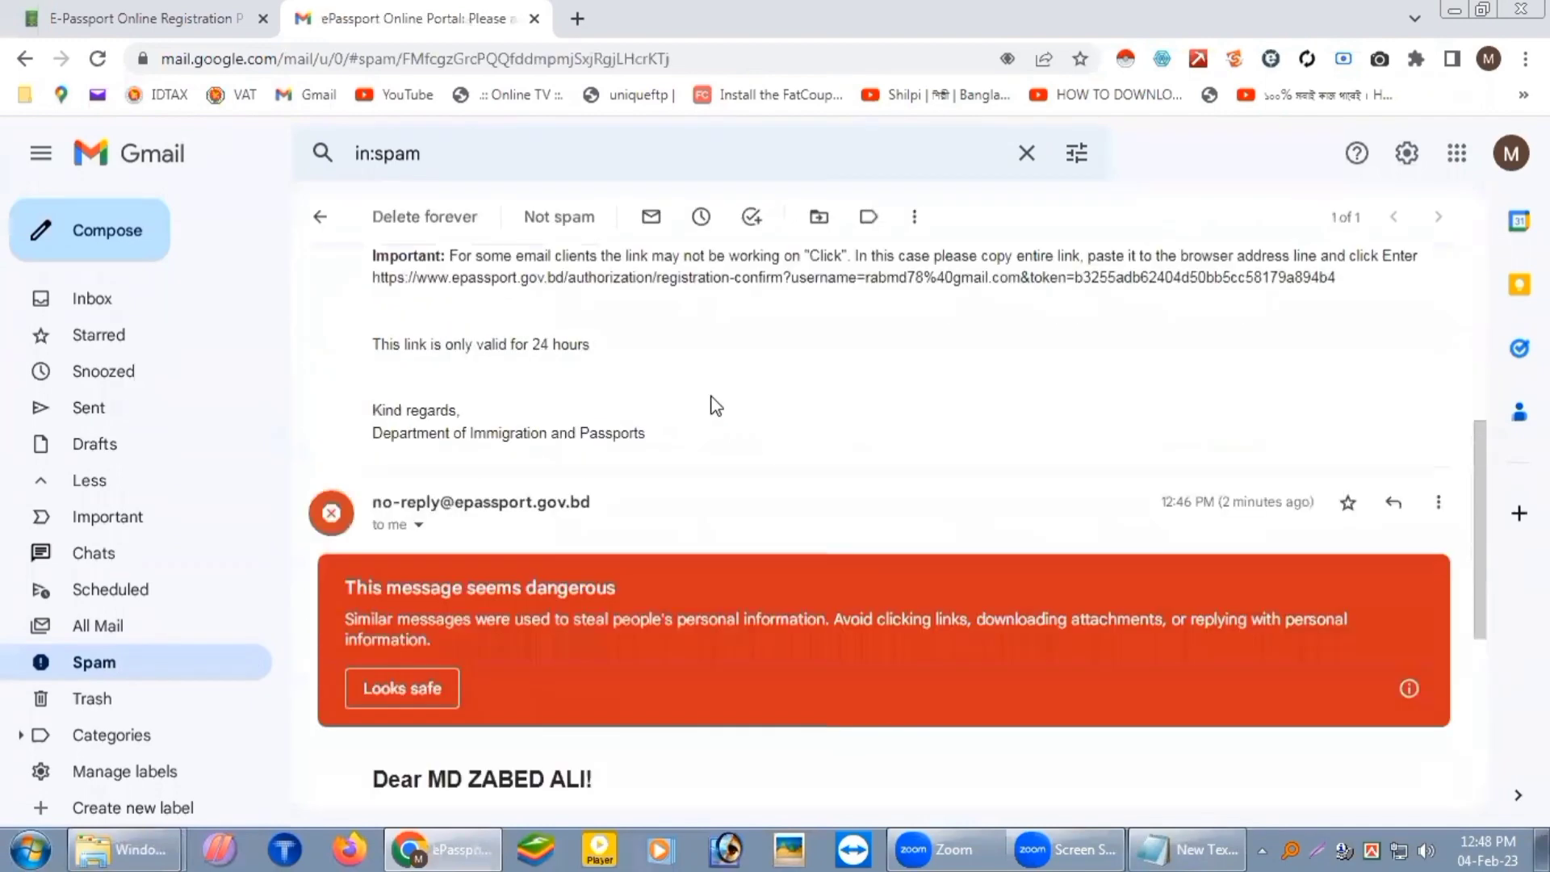
scroll(714, 405, "up", 1)
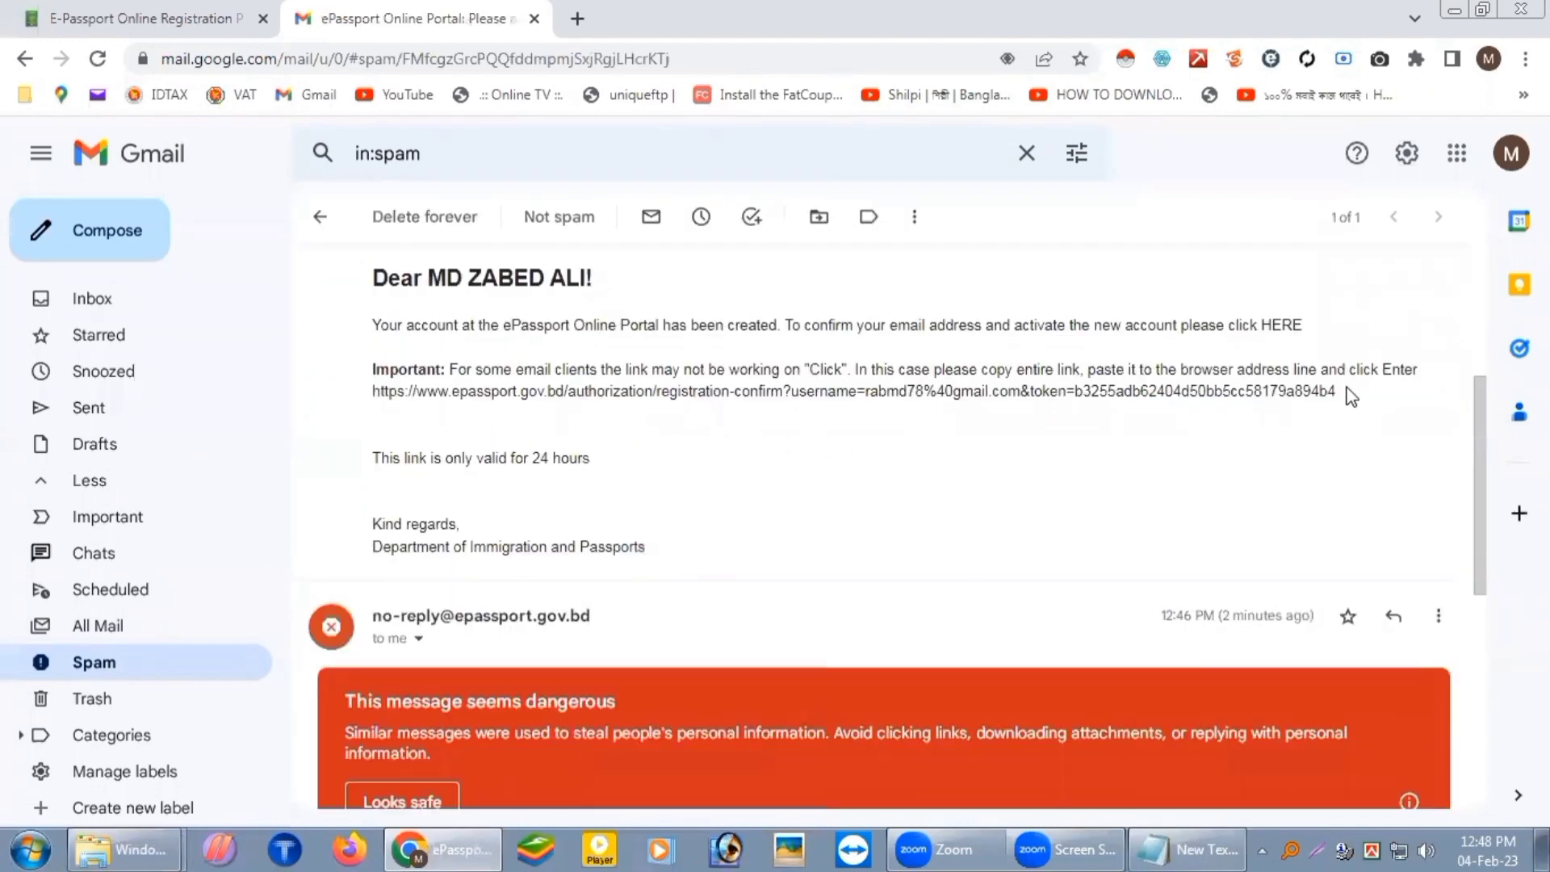
Step: Follow the activation link in a new tab and close the mail tab
left_click_drag(1352, 400, 471, 433)
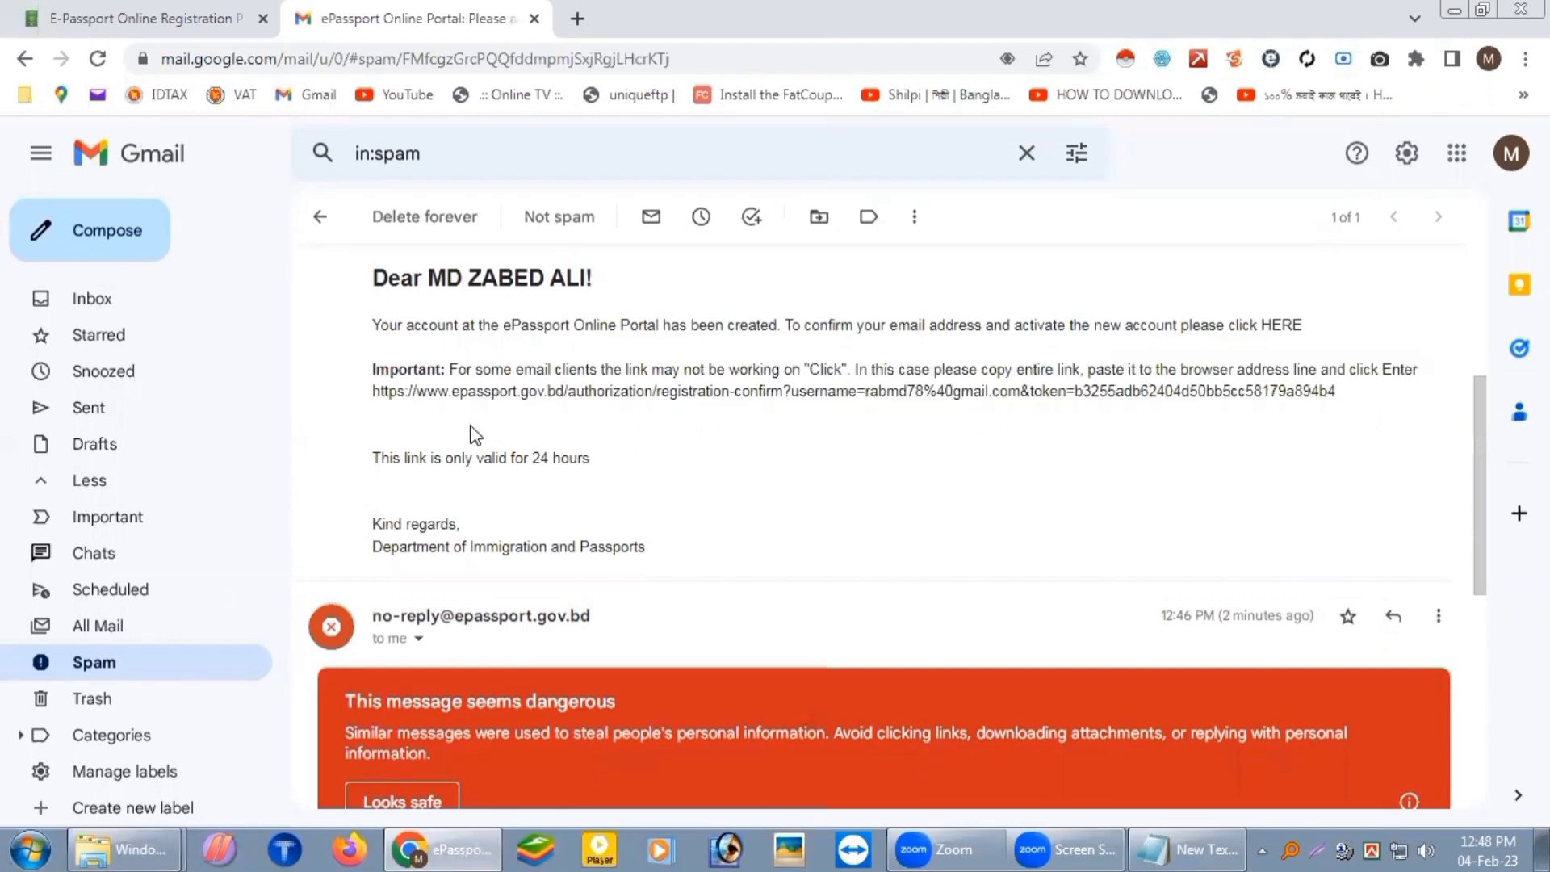
triple_click(374, 394)
right_click(395, 397)
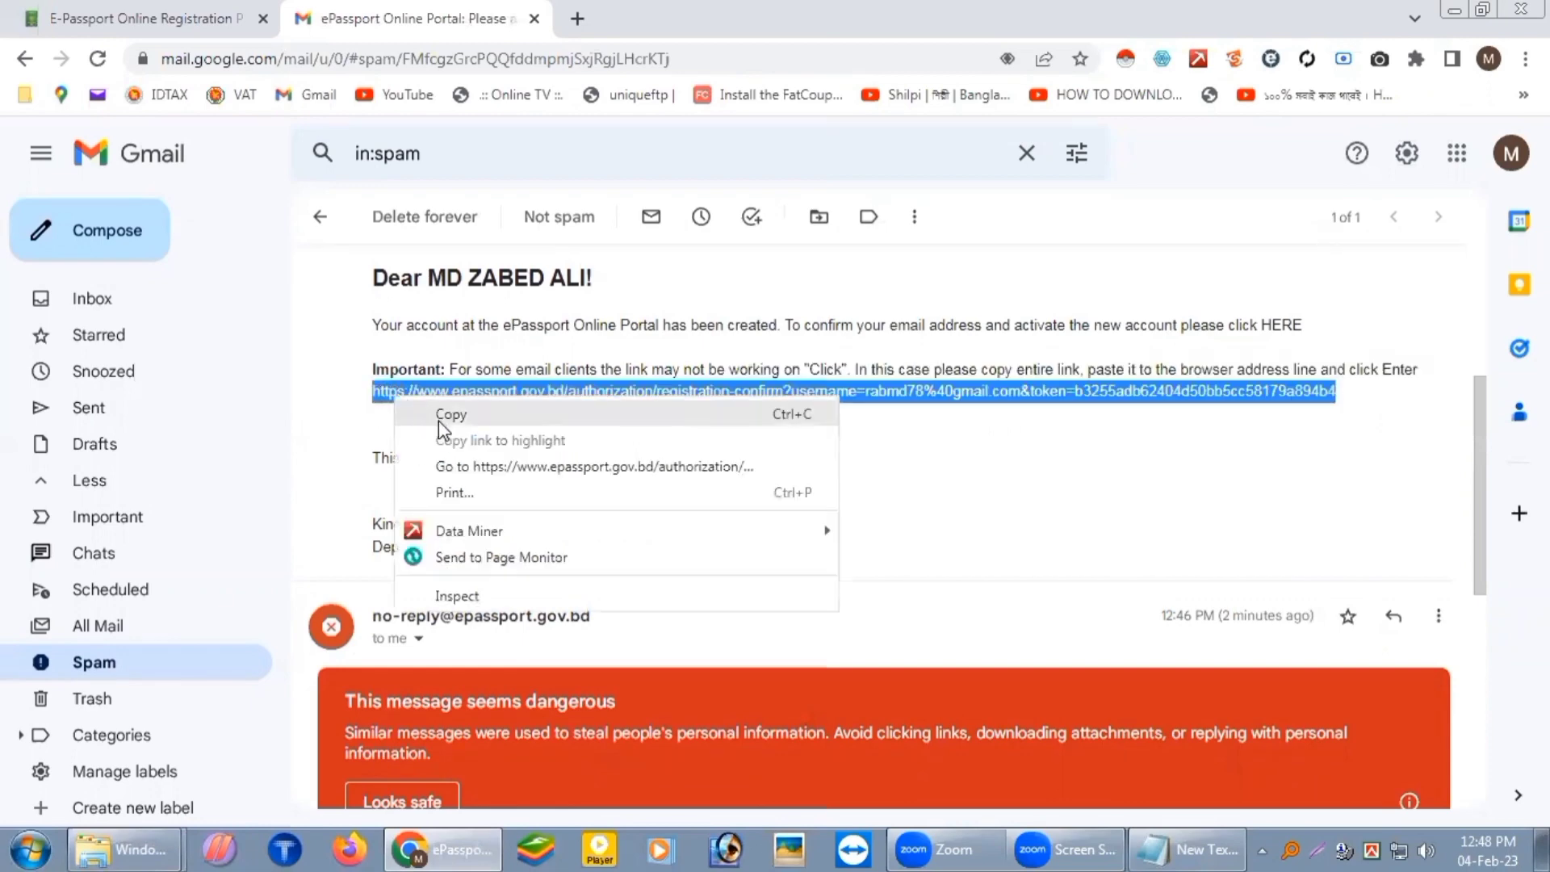
left_click(473, 469)
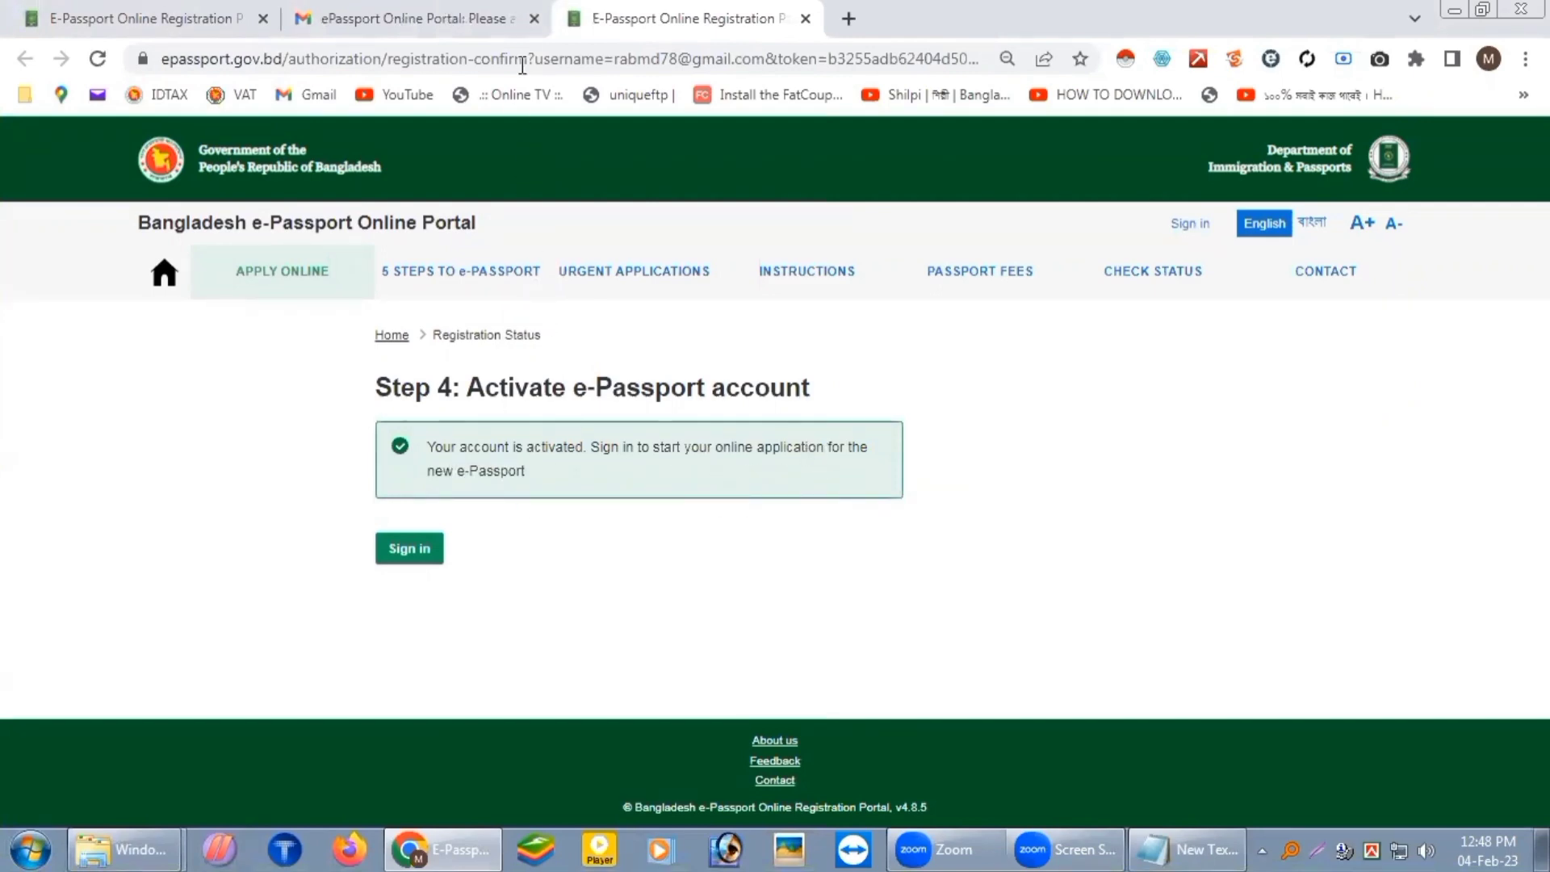
left_click(533, 20)
Step: Close the old registration tab and sign in with the account password
left_click(263, 18)
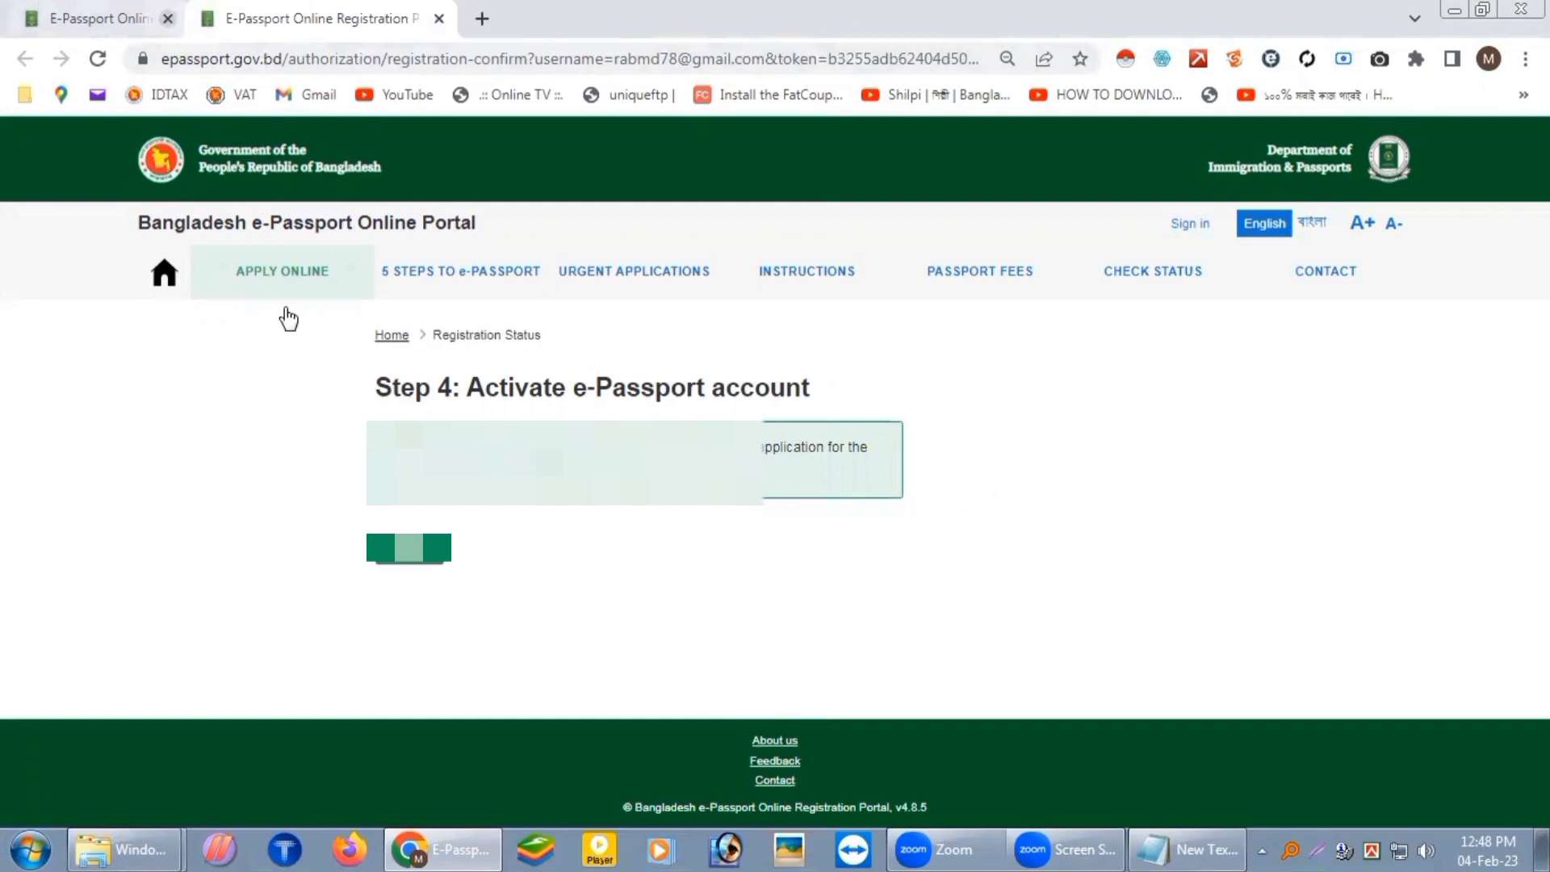
left_click(404, 561)
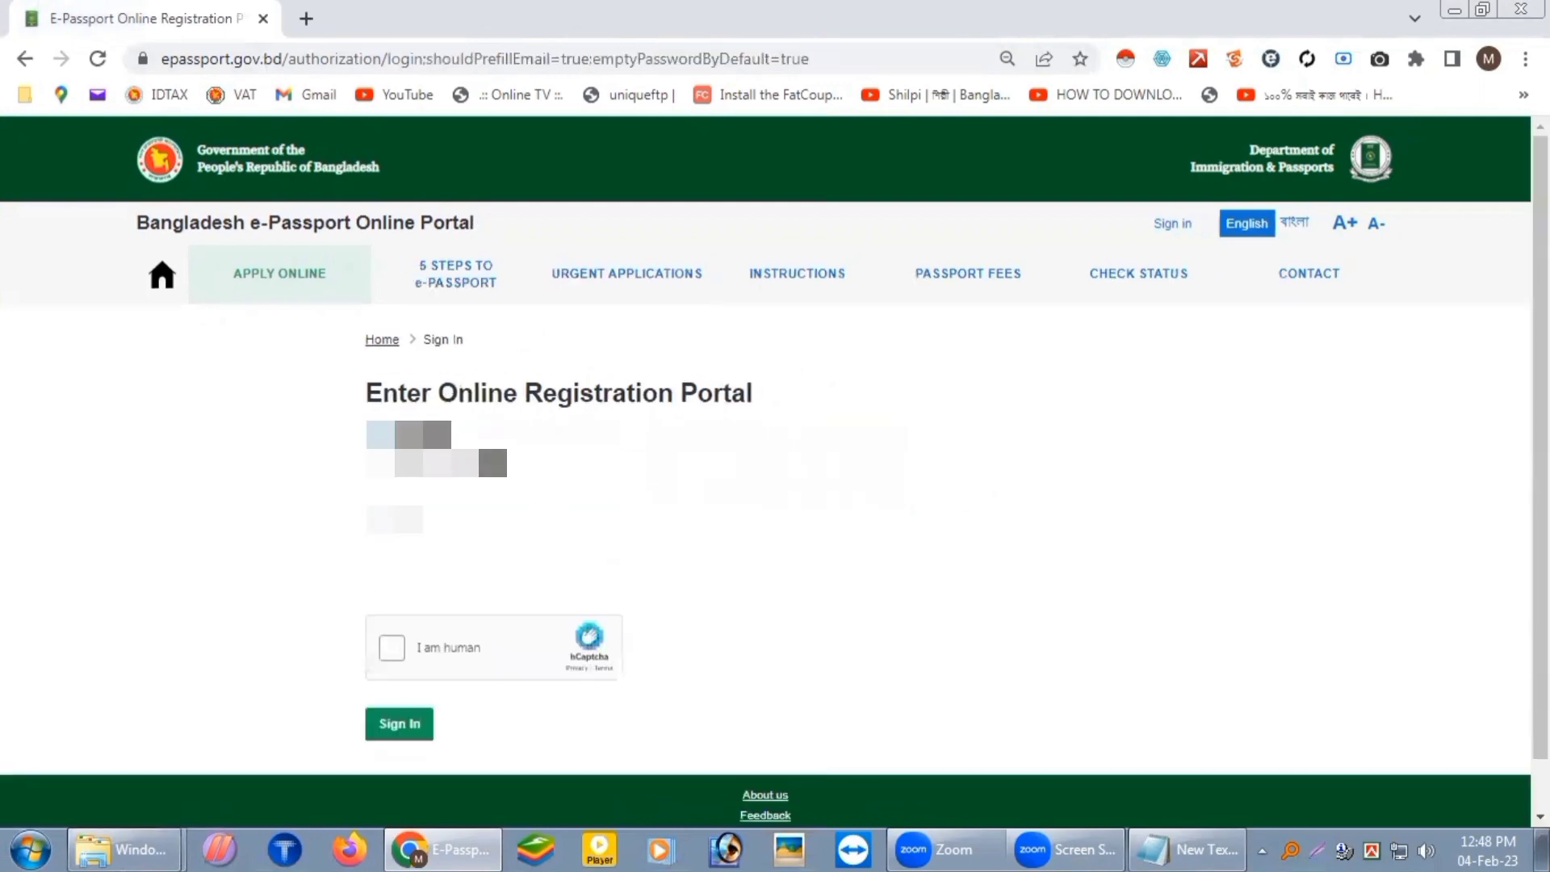
left_click(404, 536)
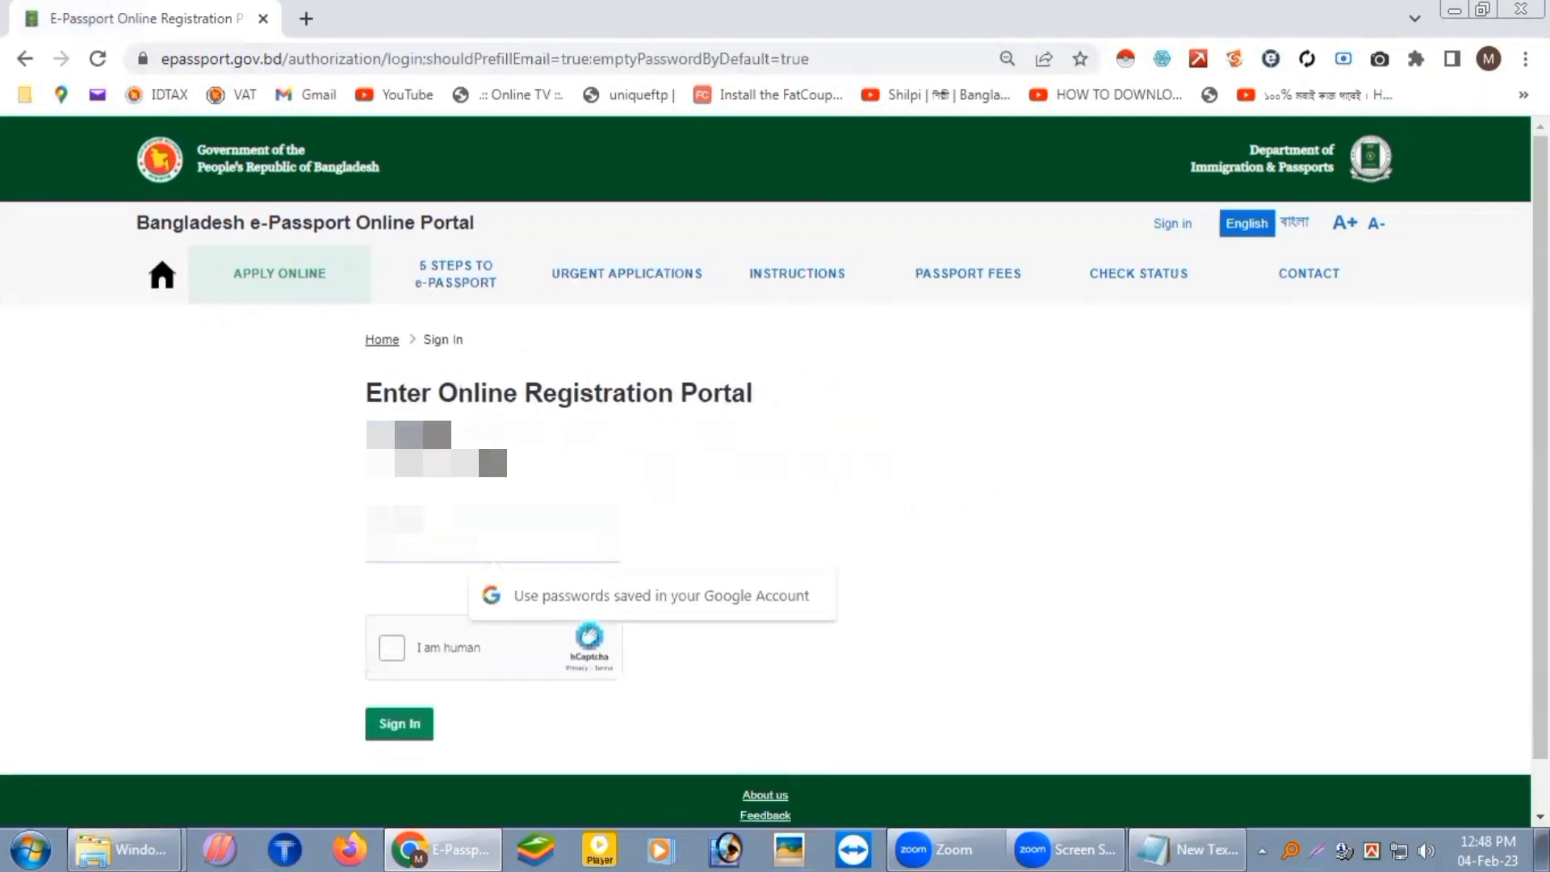
type("1")
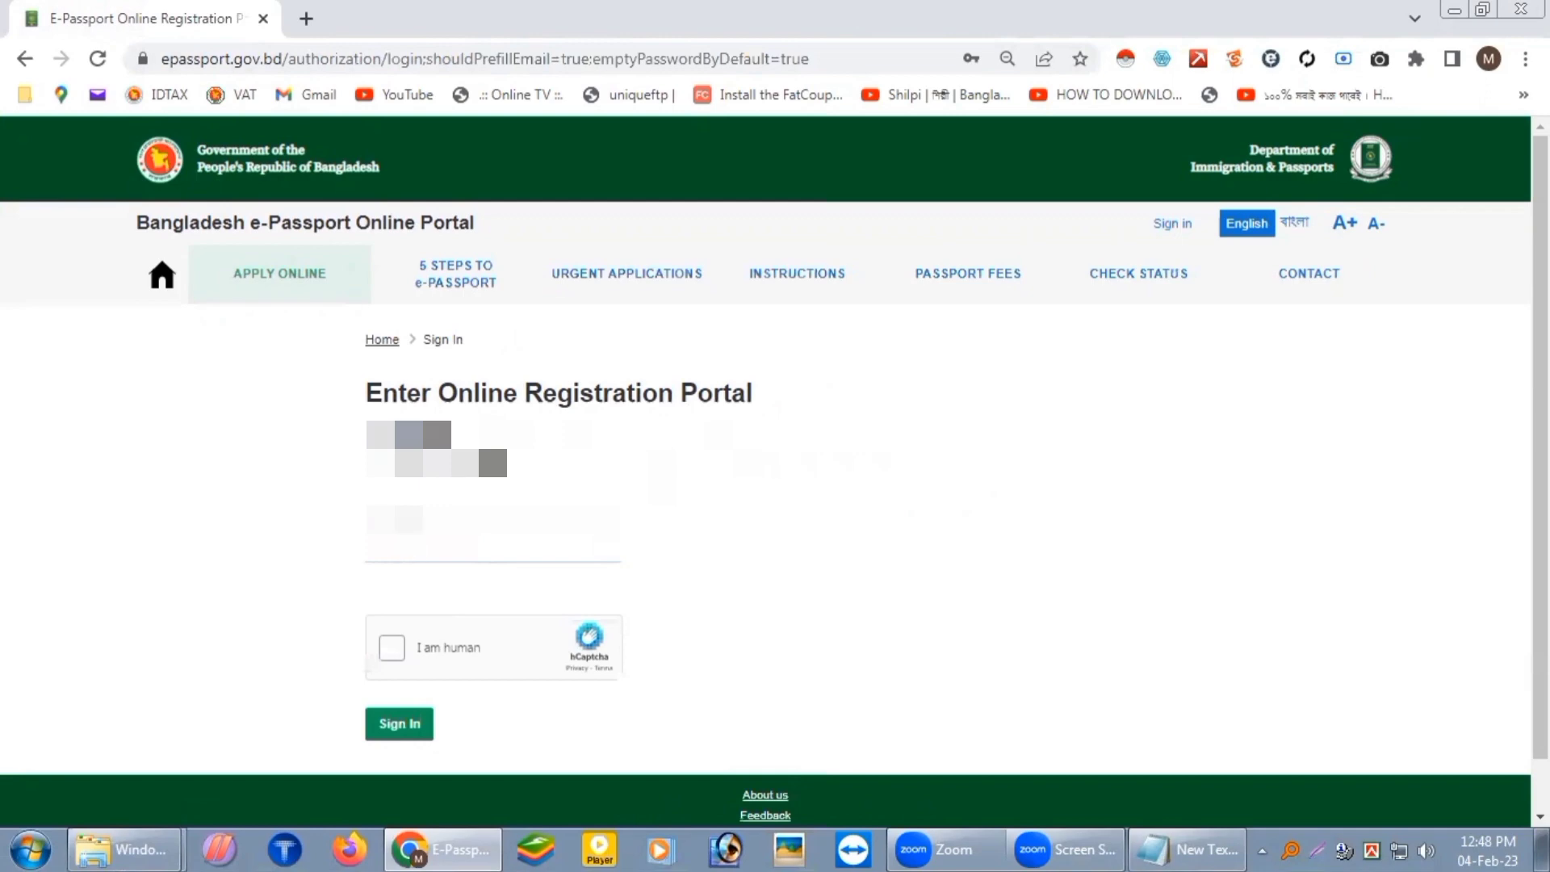
left_click(391, 646)
left_click(400, 723)
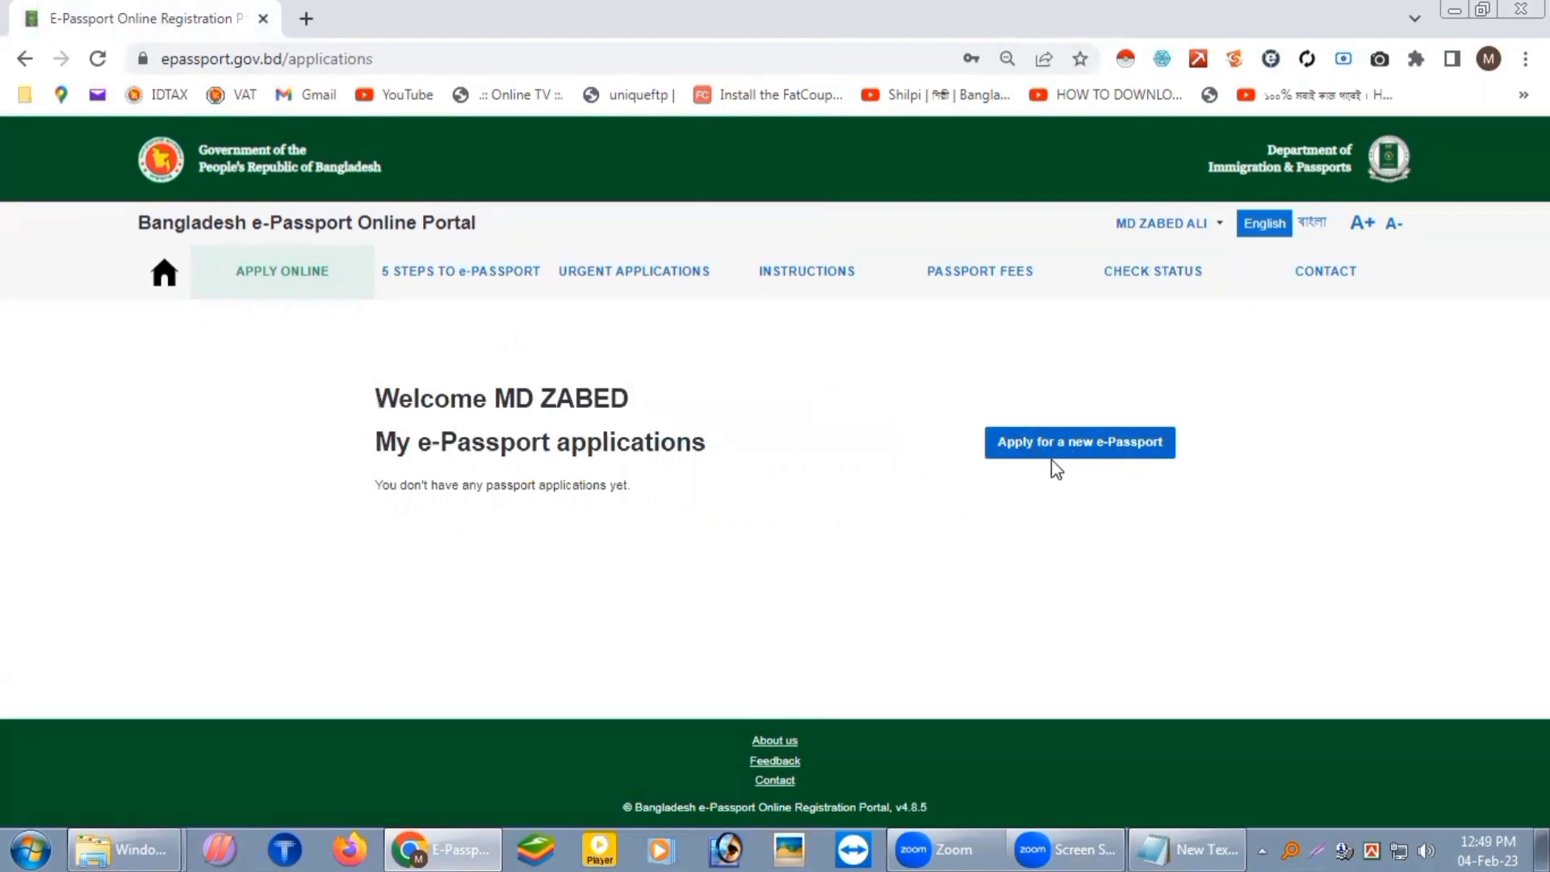
Step: Begin a new e-Passport application, keeping Ordinary Passport as the type
left_click(1077, 454)
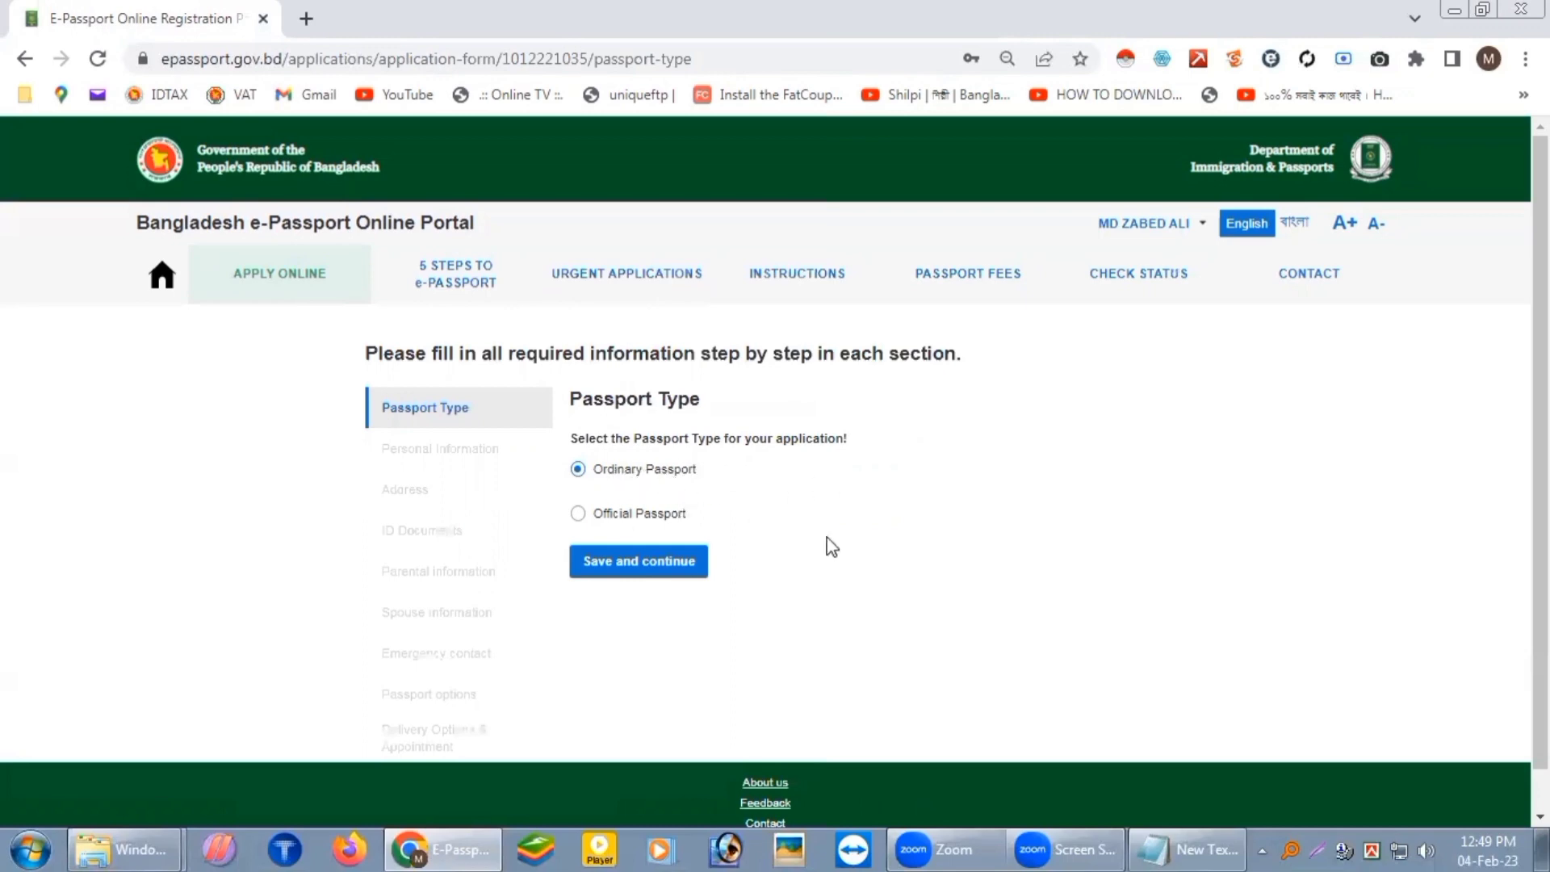
Step: Save the passport type, mark the application as for yourself and set gender MALE
left_click(630, 565)
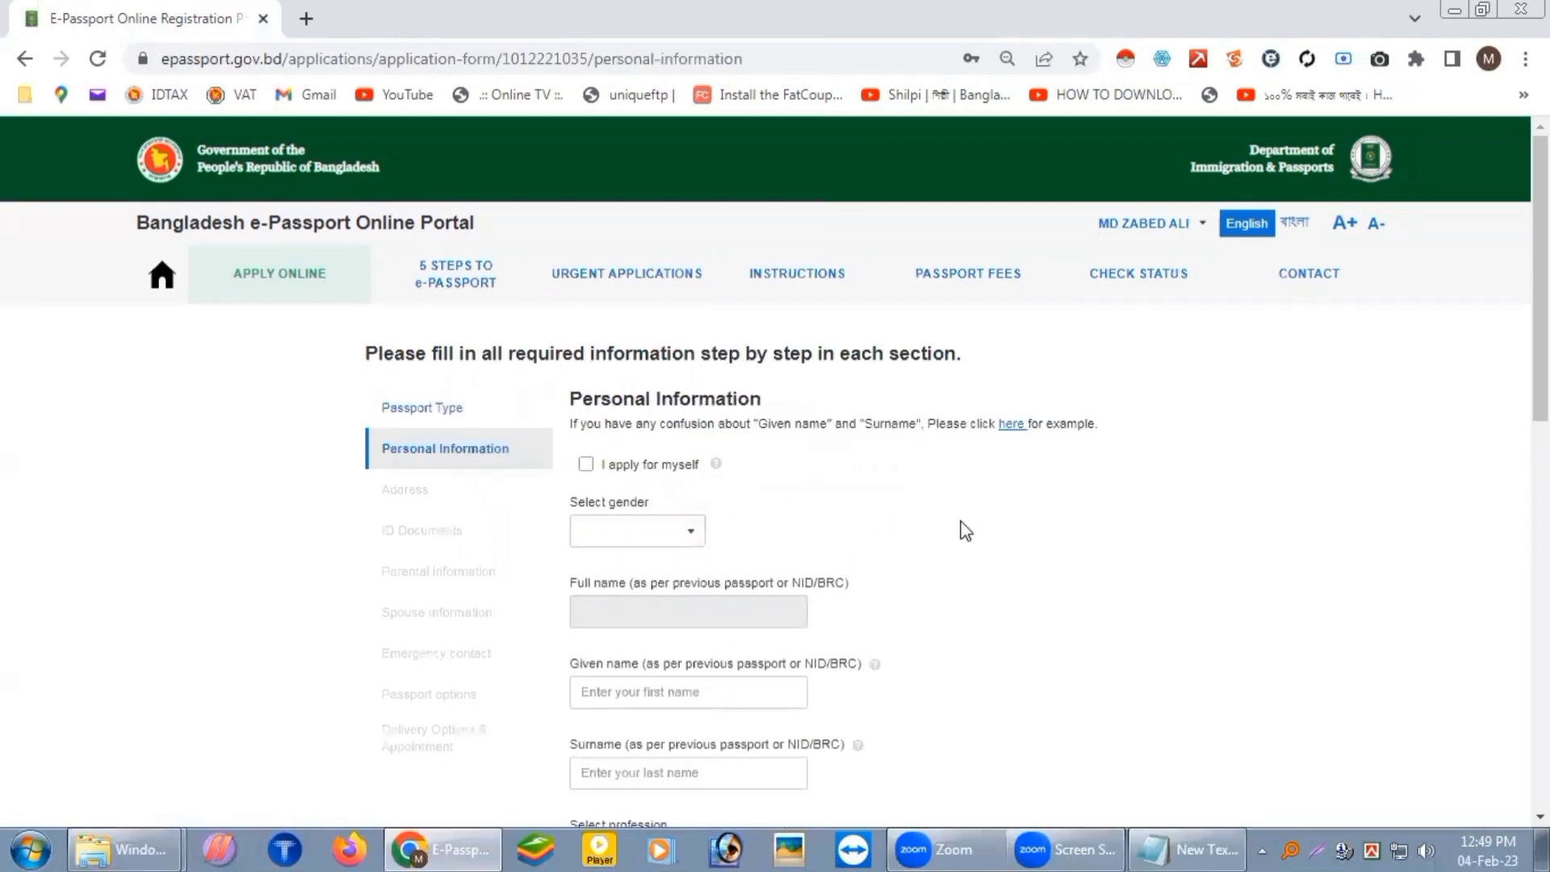
scroll(970, 527, "down", 2)
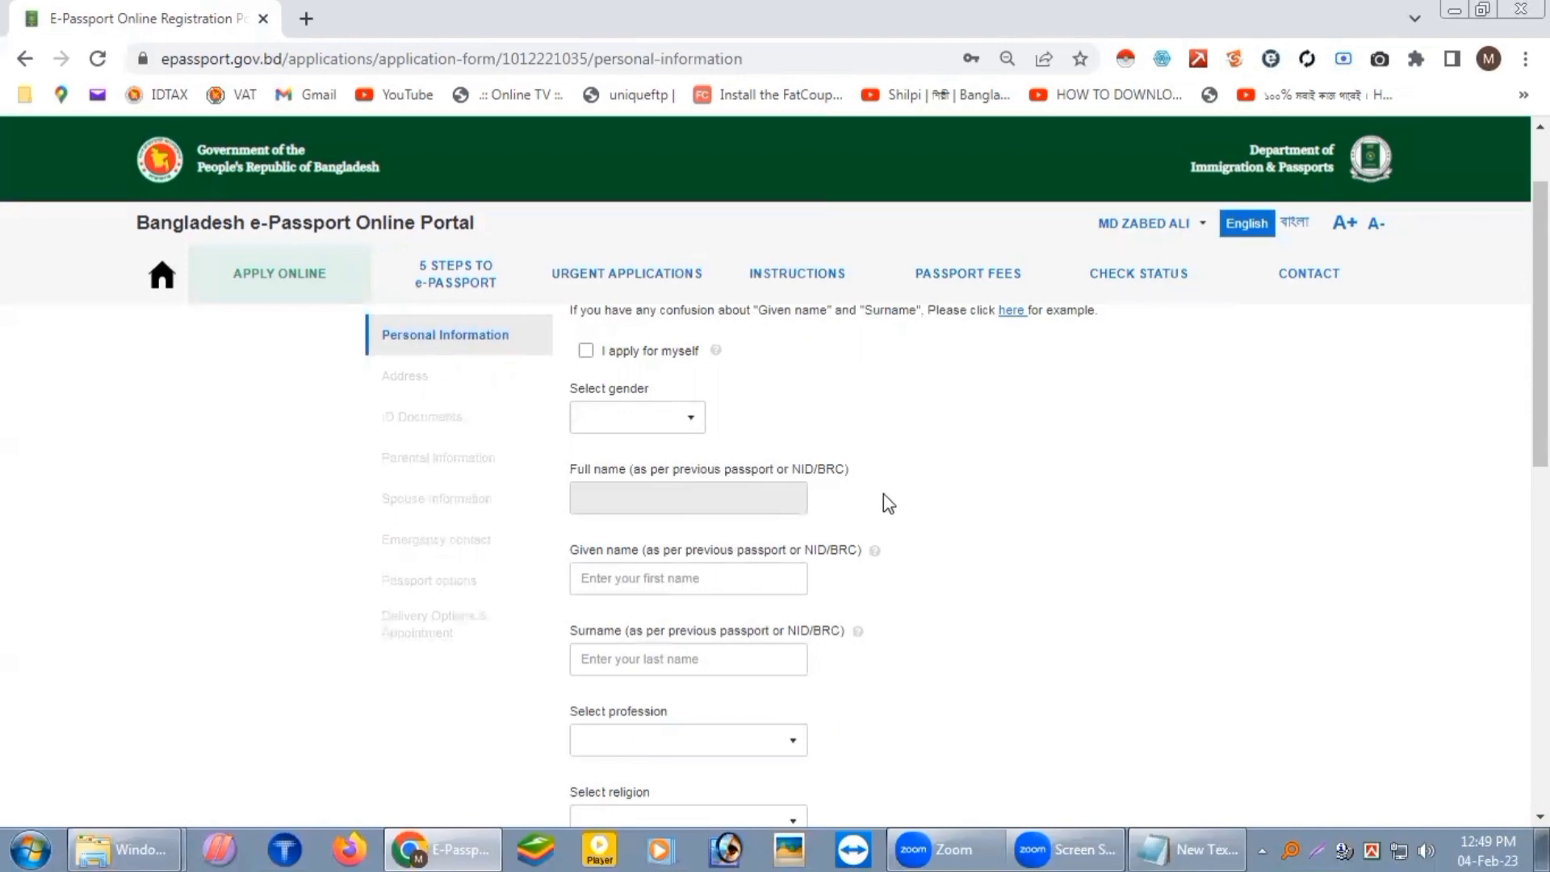
left_click(586, 352)
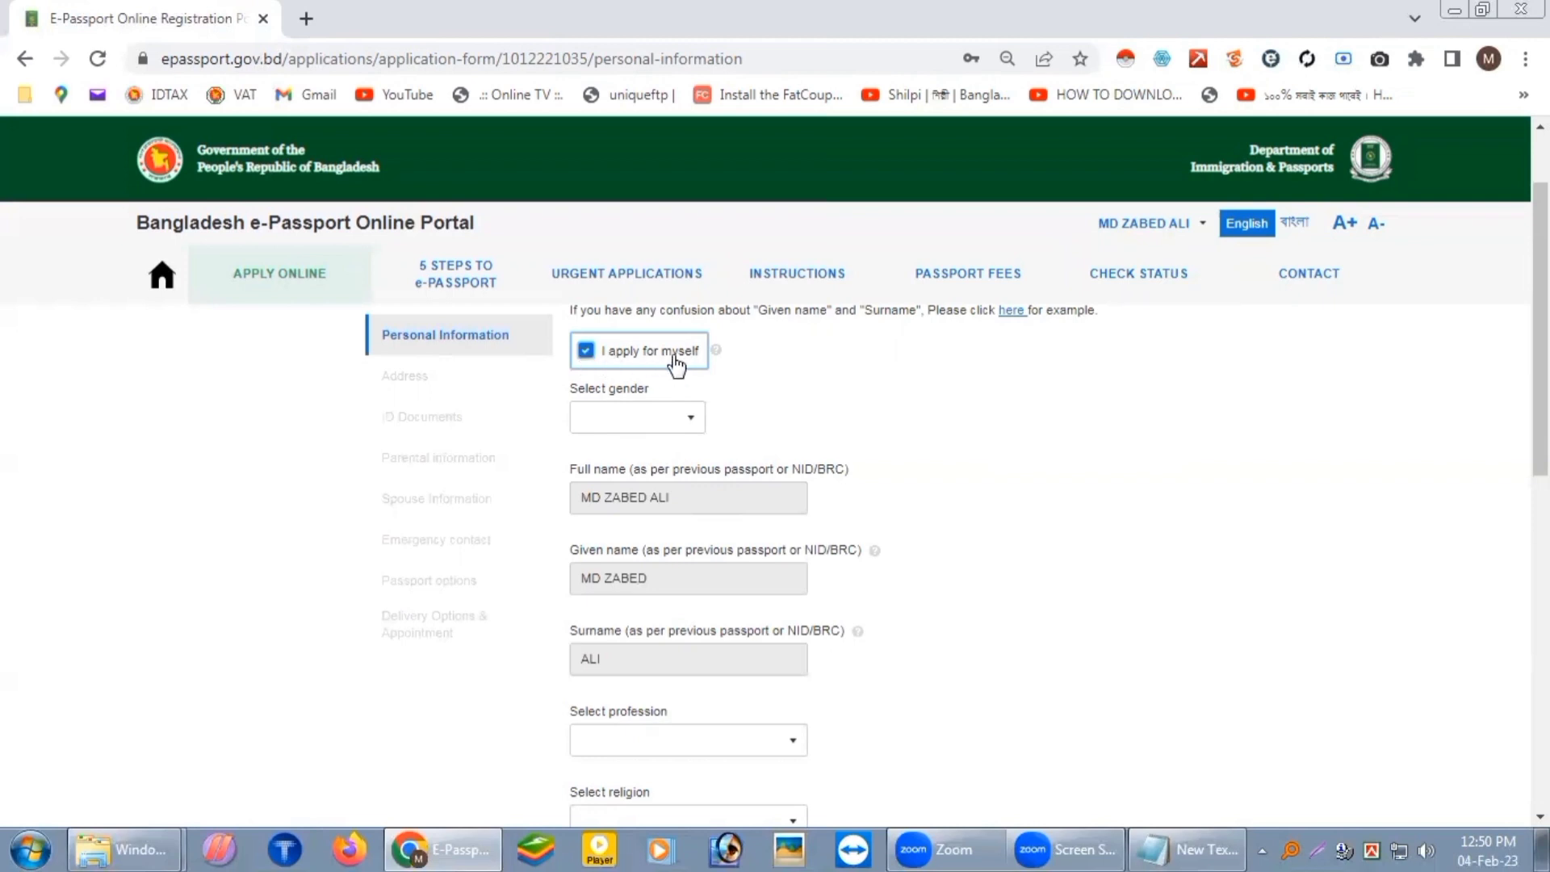
left_click(692, 418)
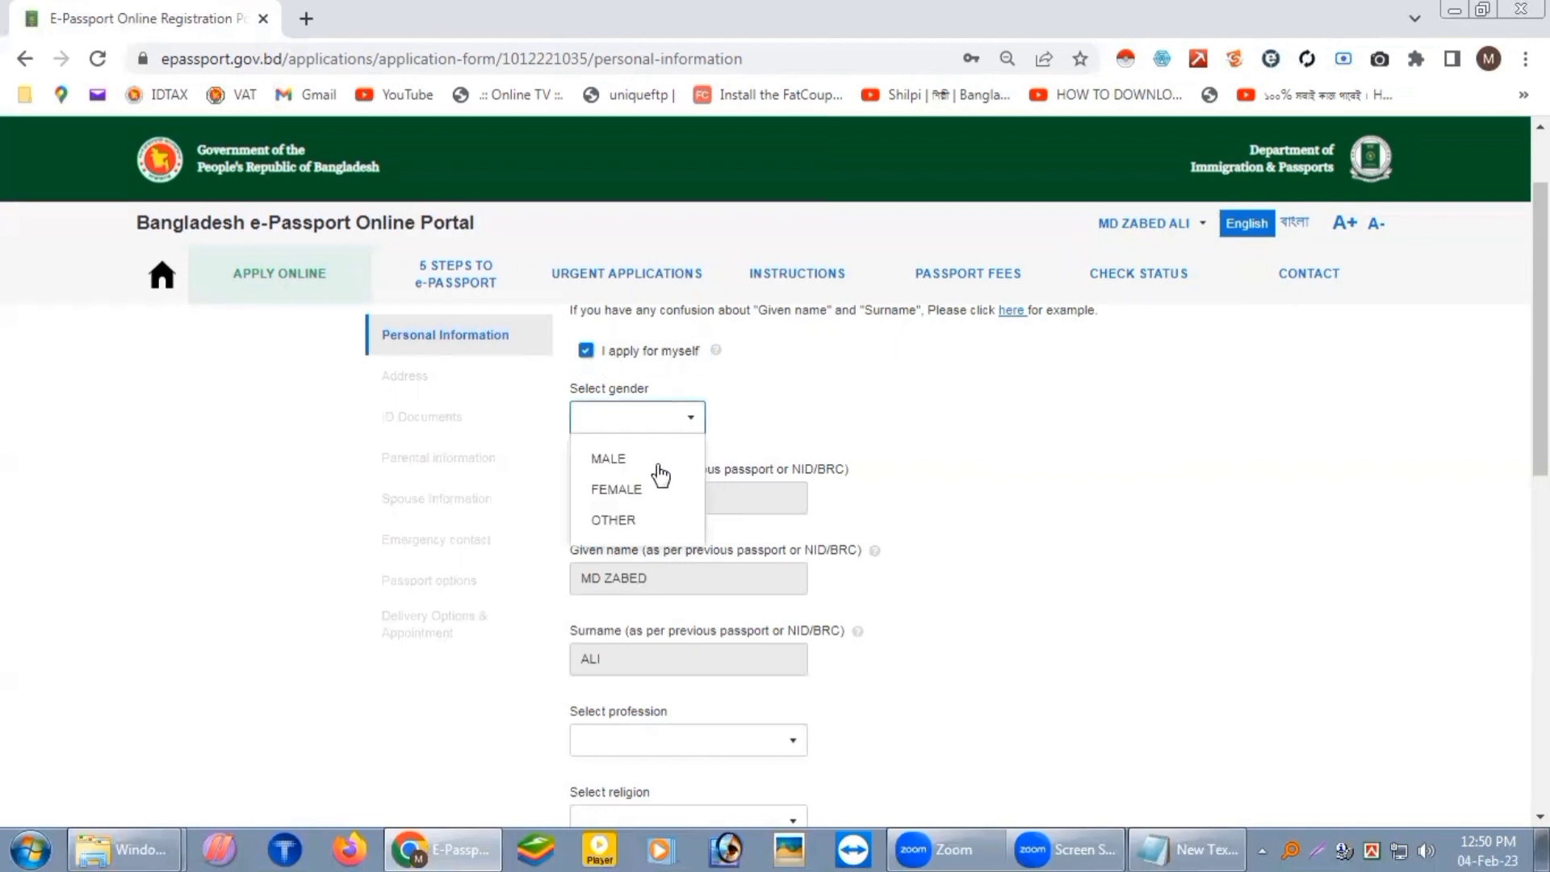
left_click(609, 457)
Step: Set profession to PRIVATE SERVICE and religion to ISLAM
scroll(996, 519, "down", 3)
left_click(796, 517)
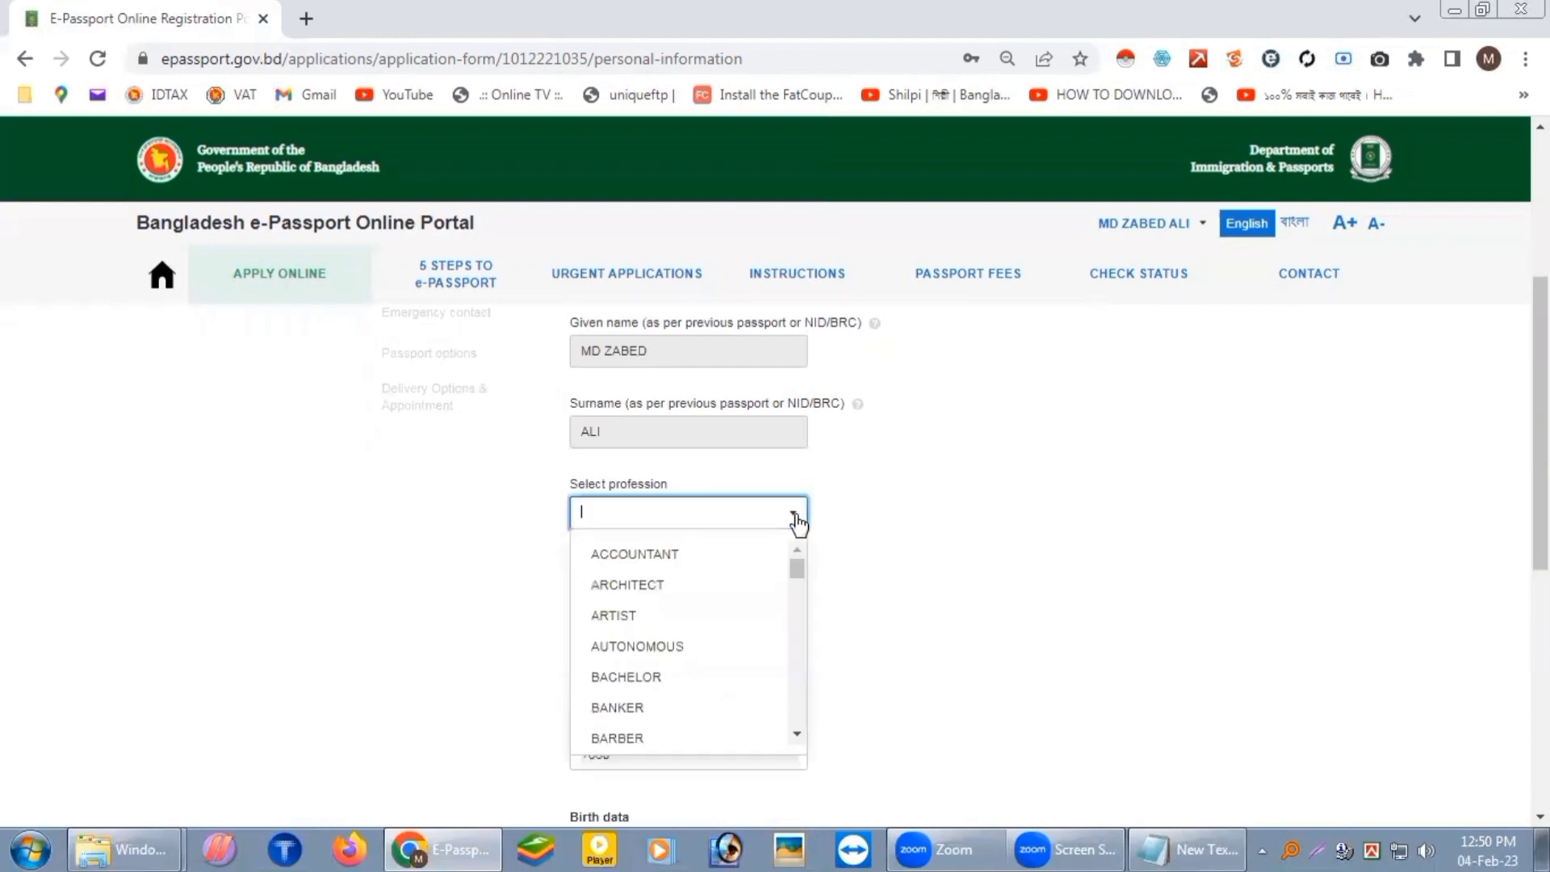
type("PR")
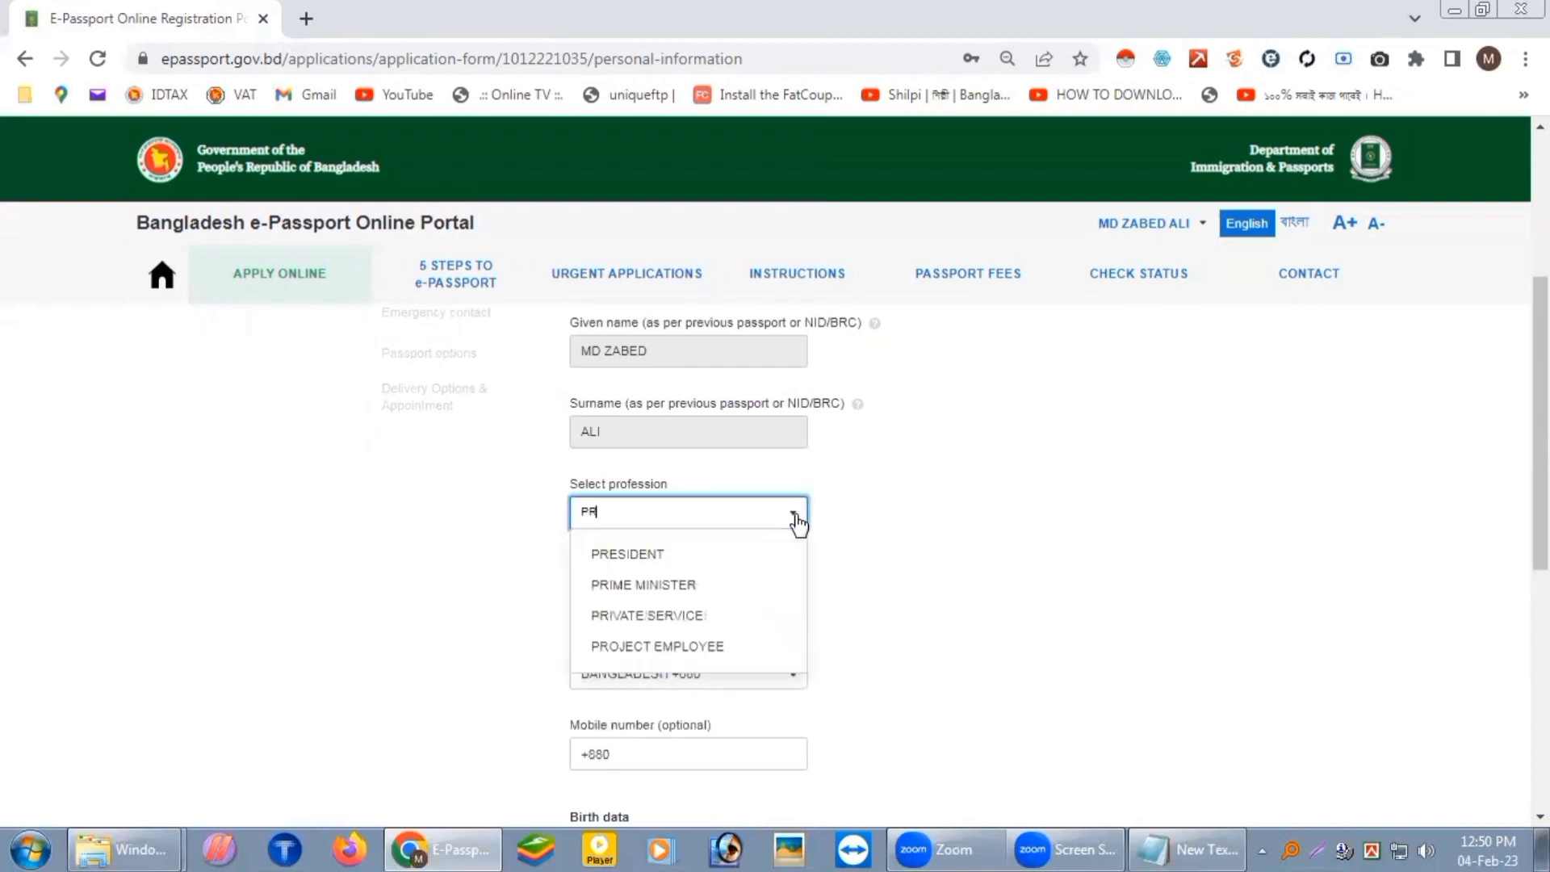
type("I")
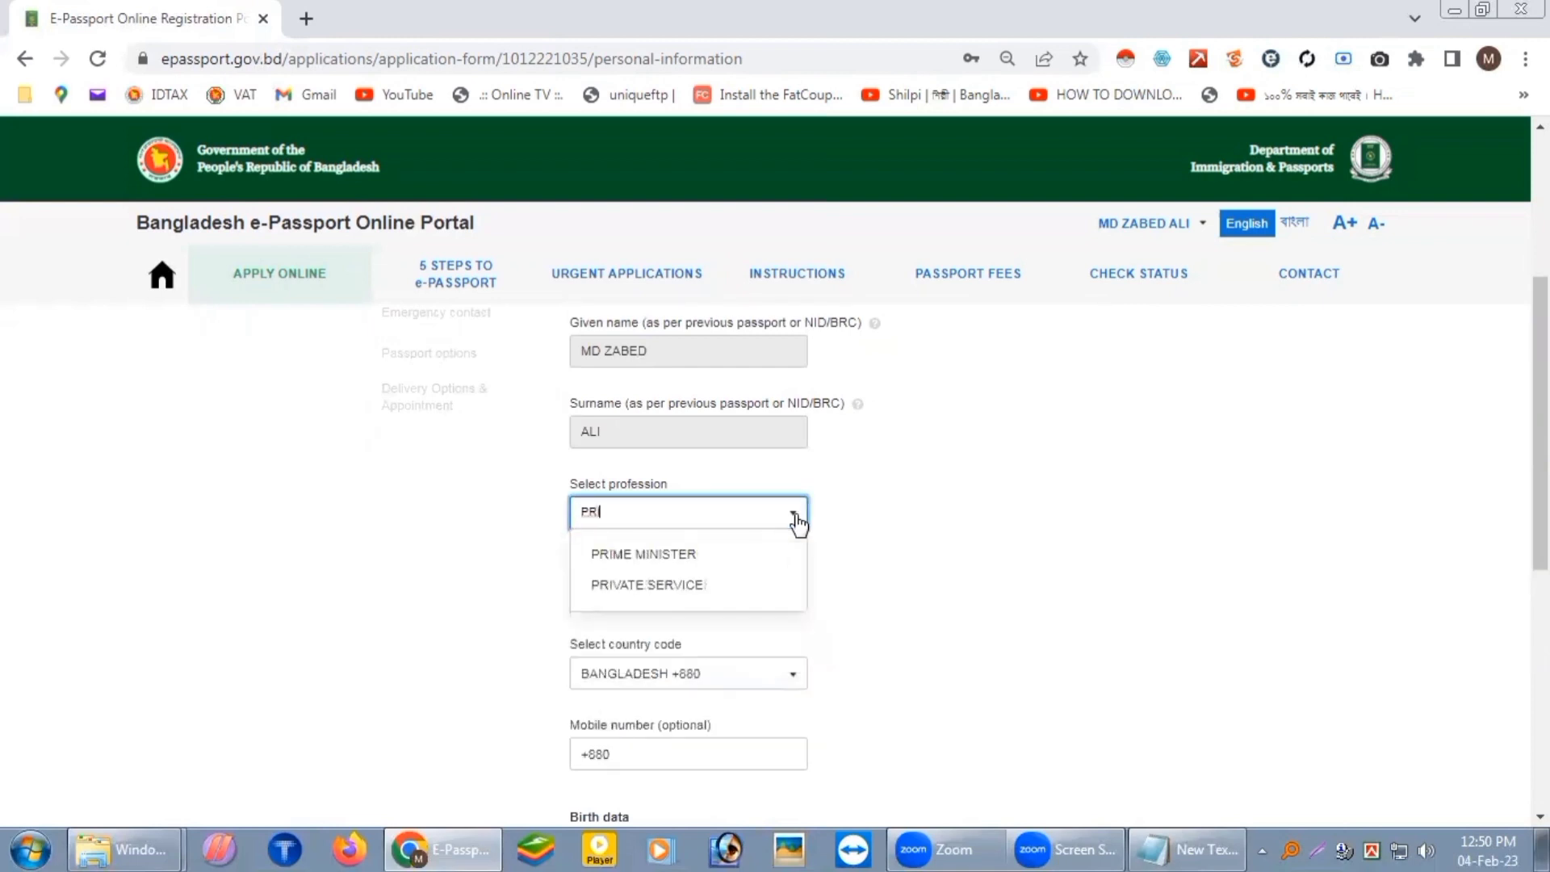
left_click(651, 585)
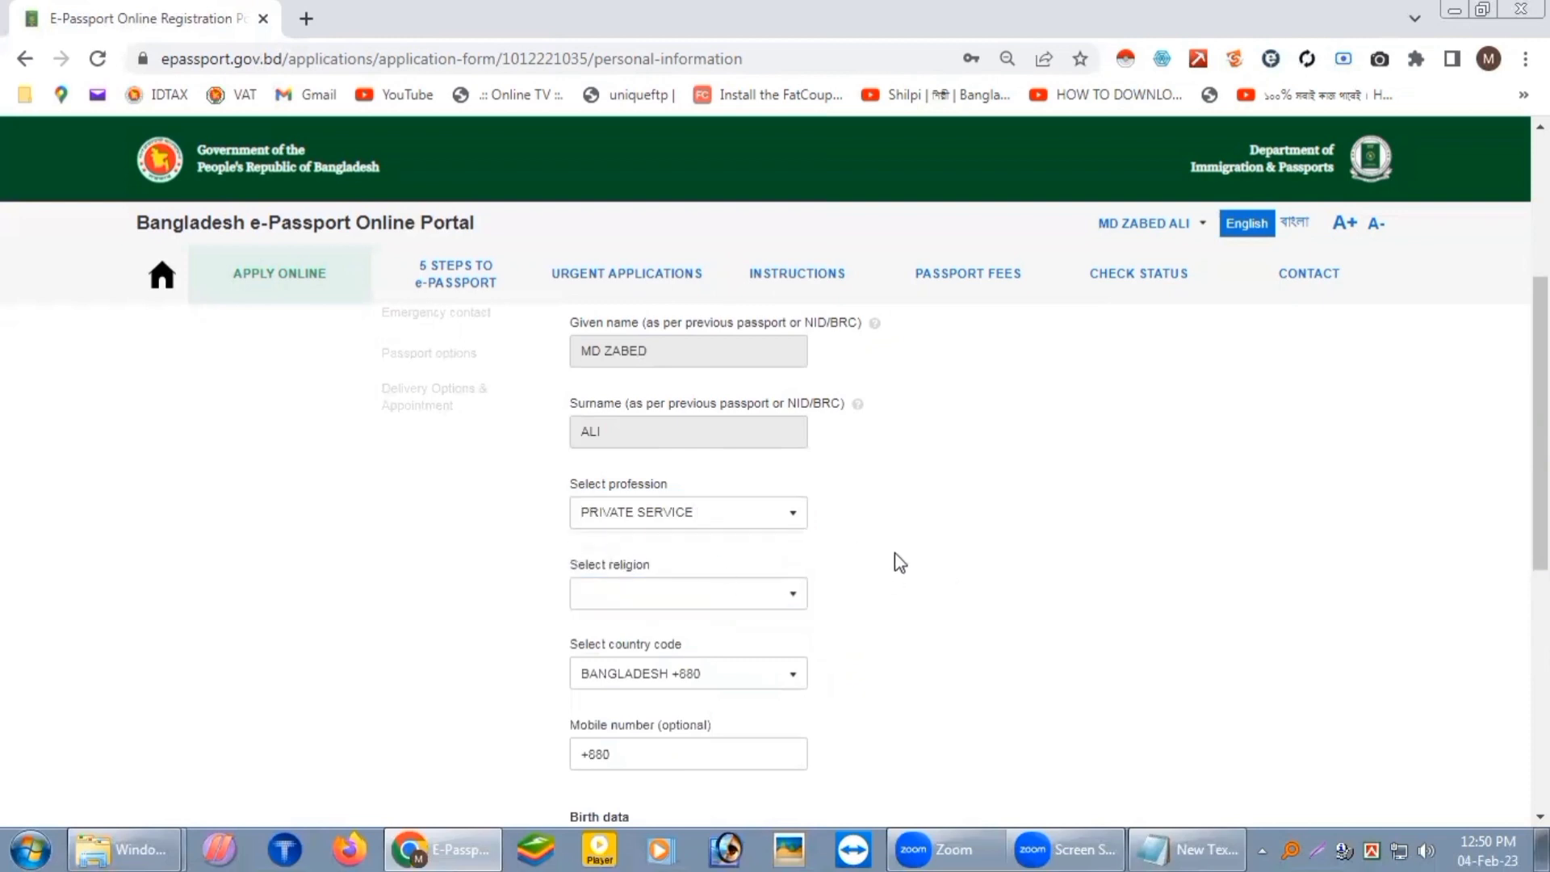
left_click(787, 601)
left_click(638, 481)
Step: Enter the mobile number and bring the district of birth field into view
scroll(993, 565, "down", 1)
left_click(735, 643)
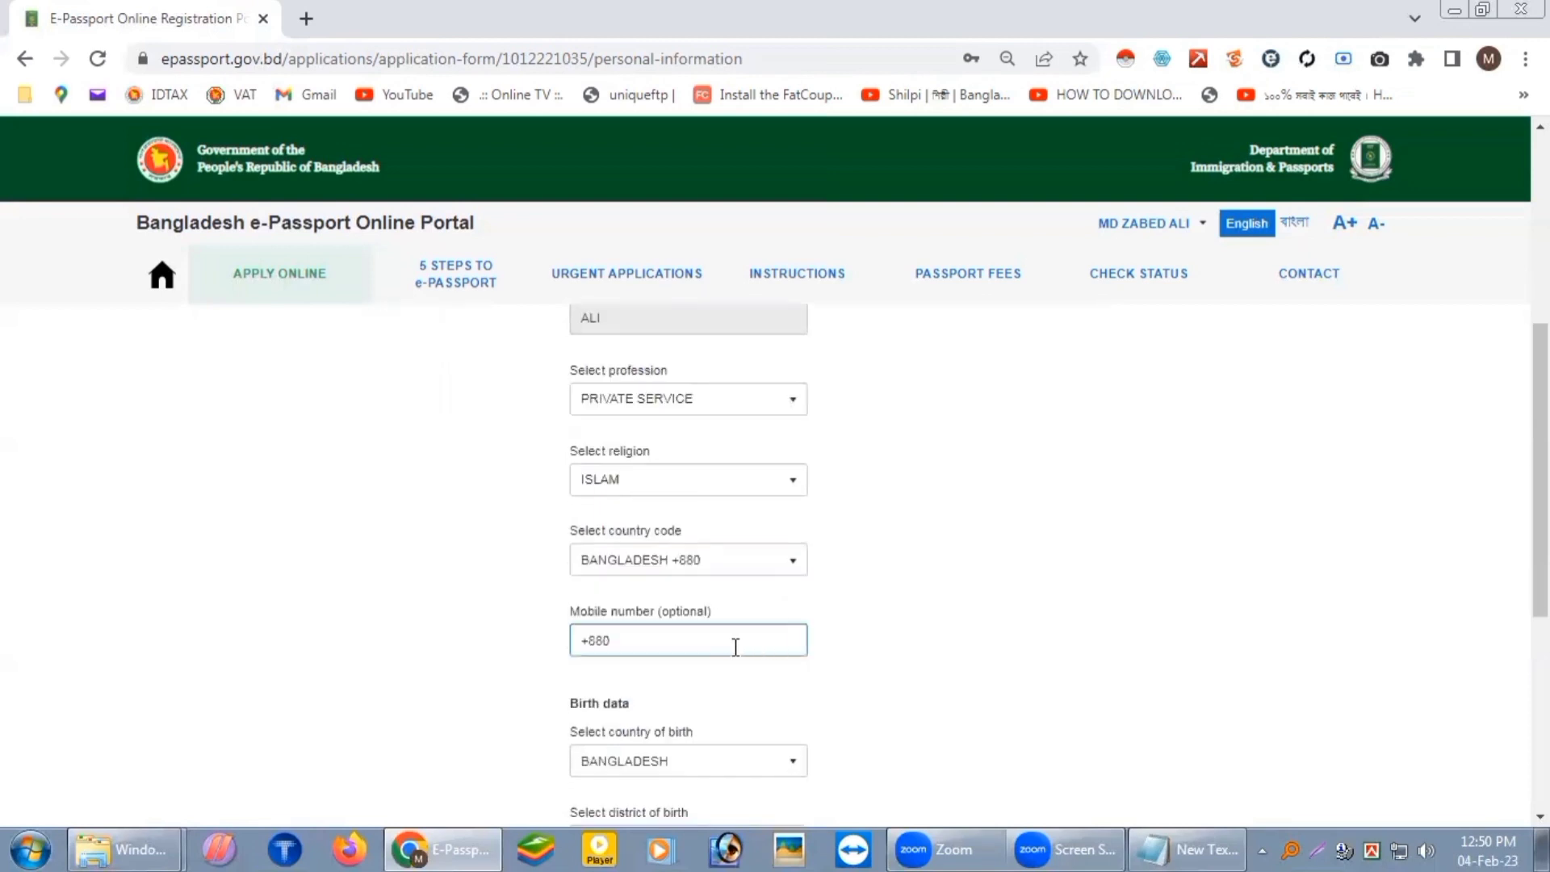
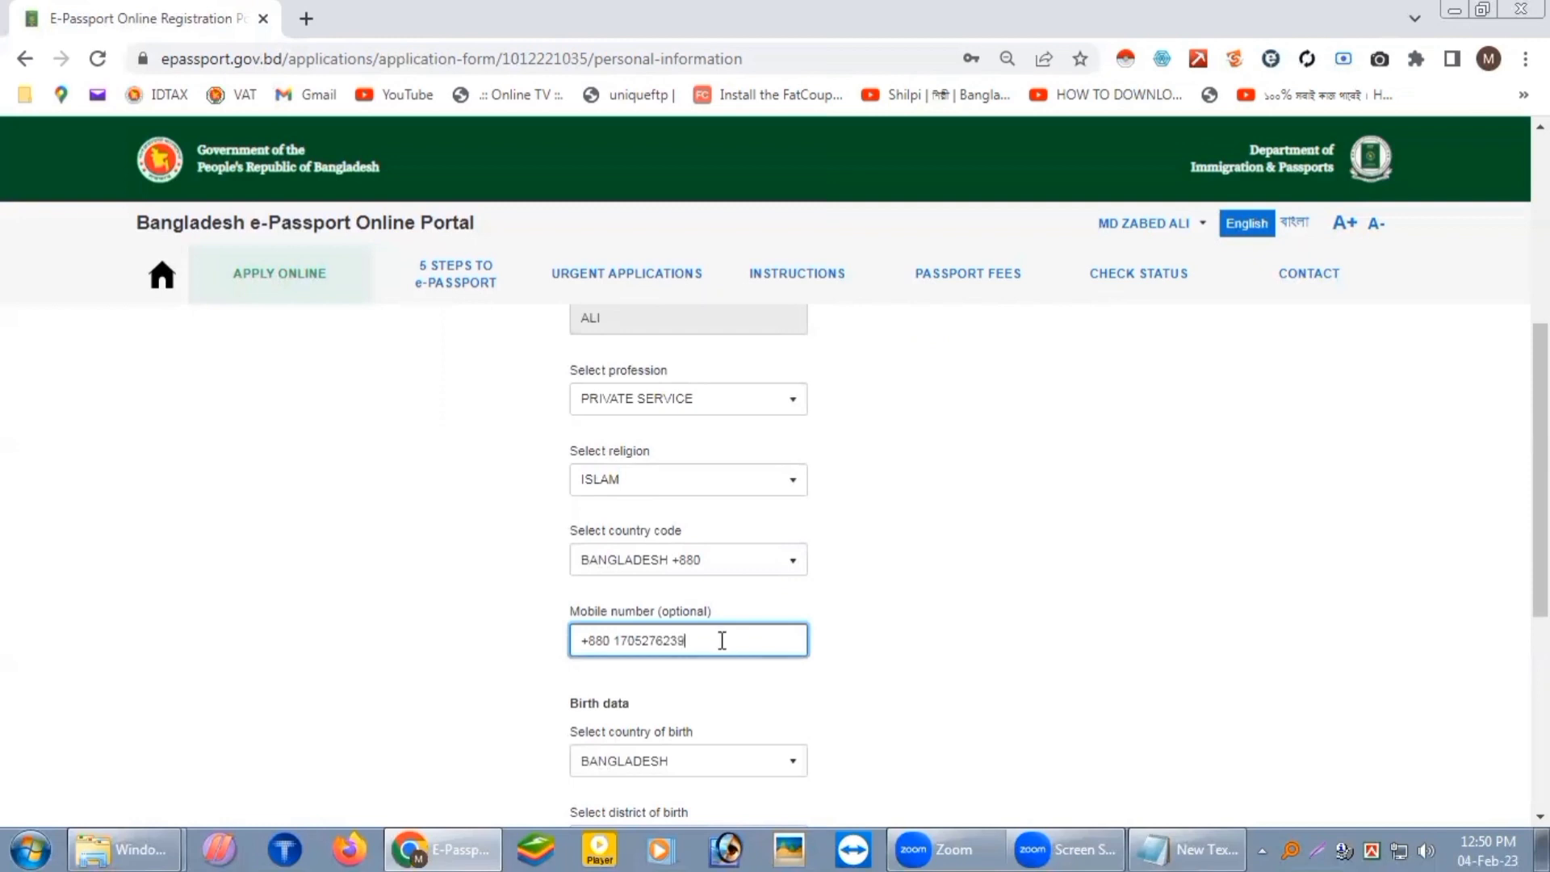
left_click(1002, 650)
scroll(915, 616, "down", 2)
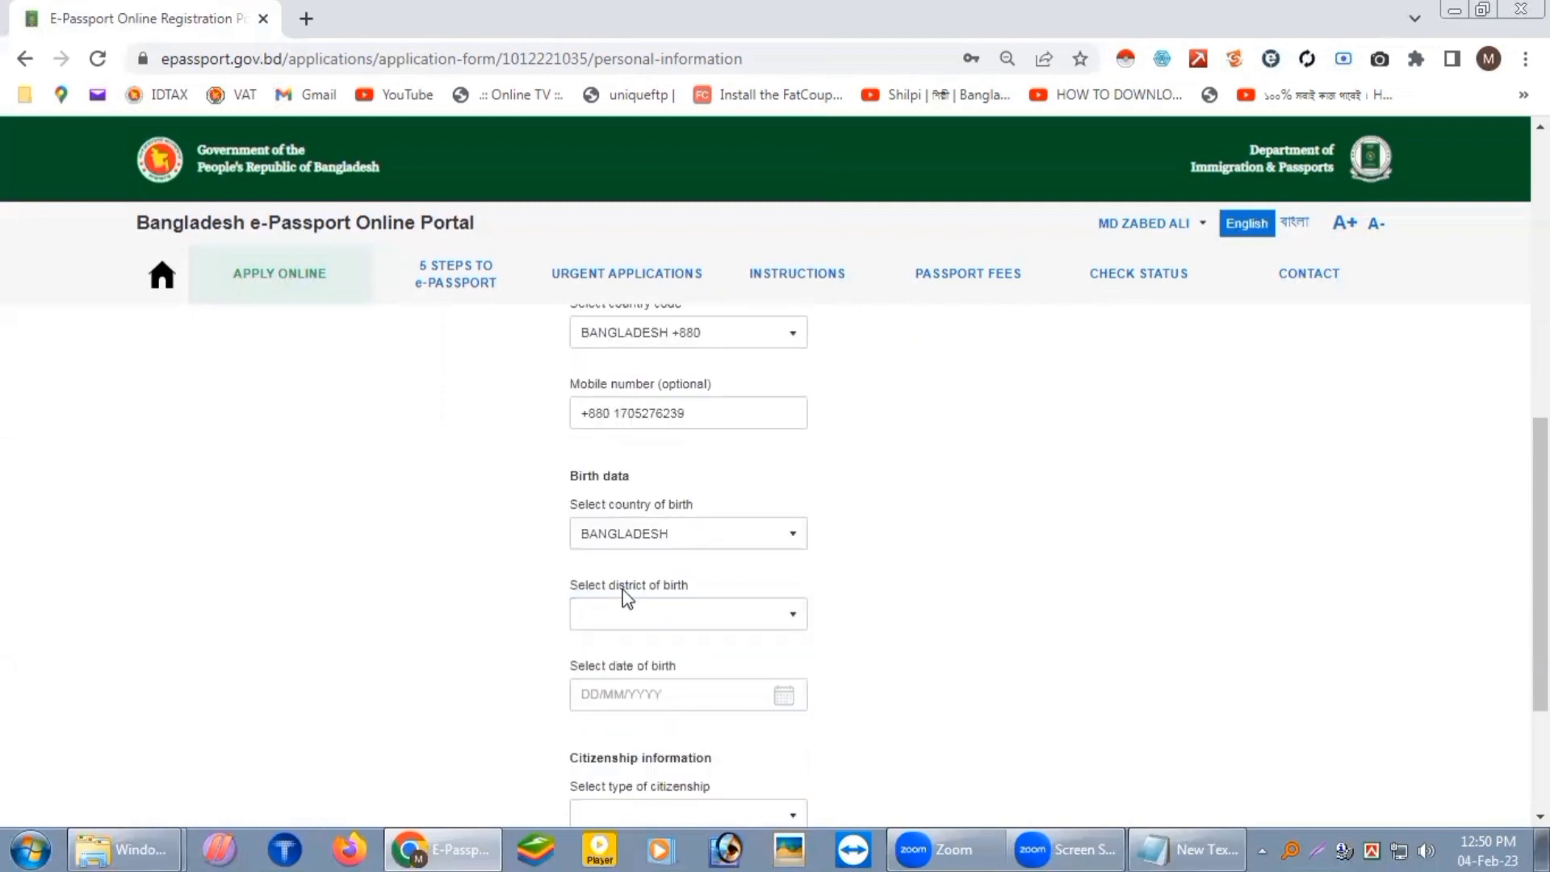
scroll(888, 569, "down", 1)
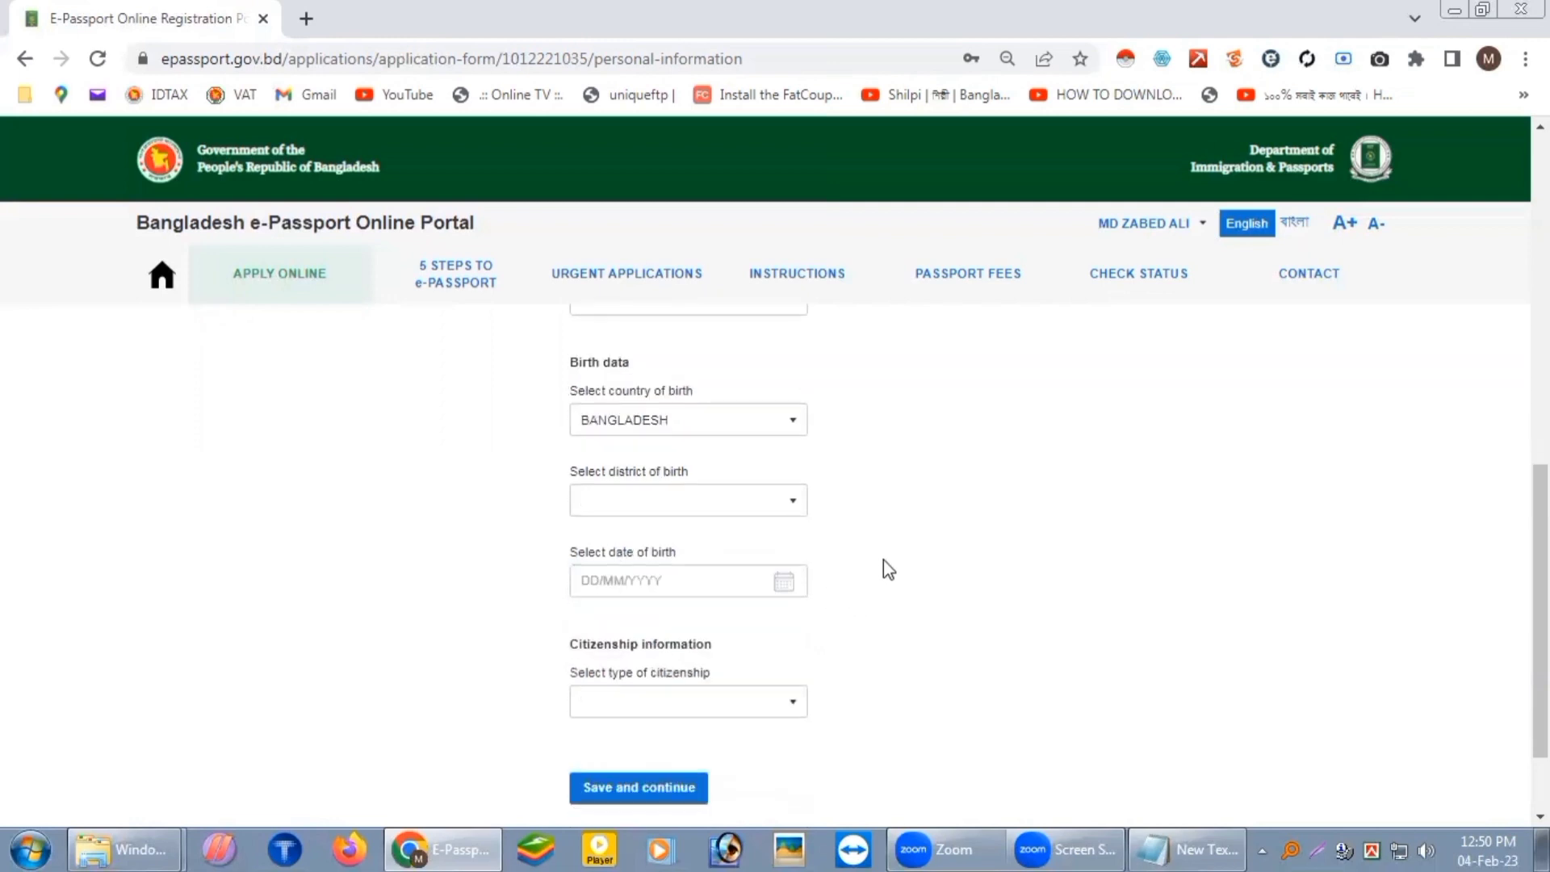
left_click(795, 506)
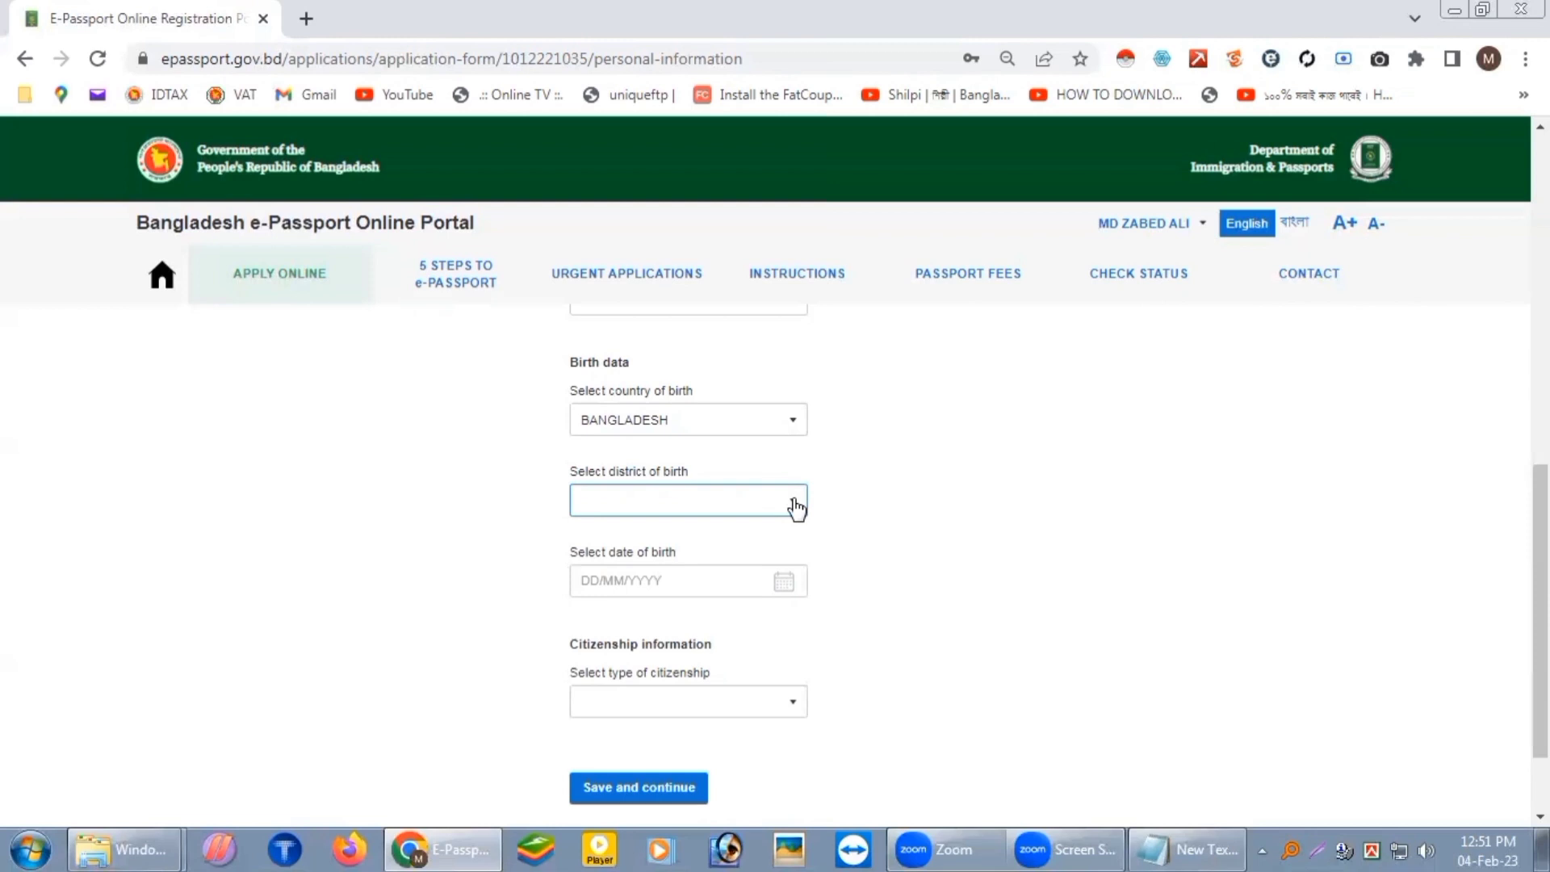
left_click(797, 509)
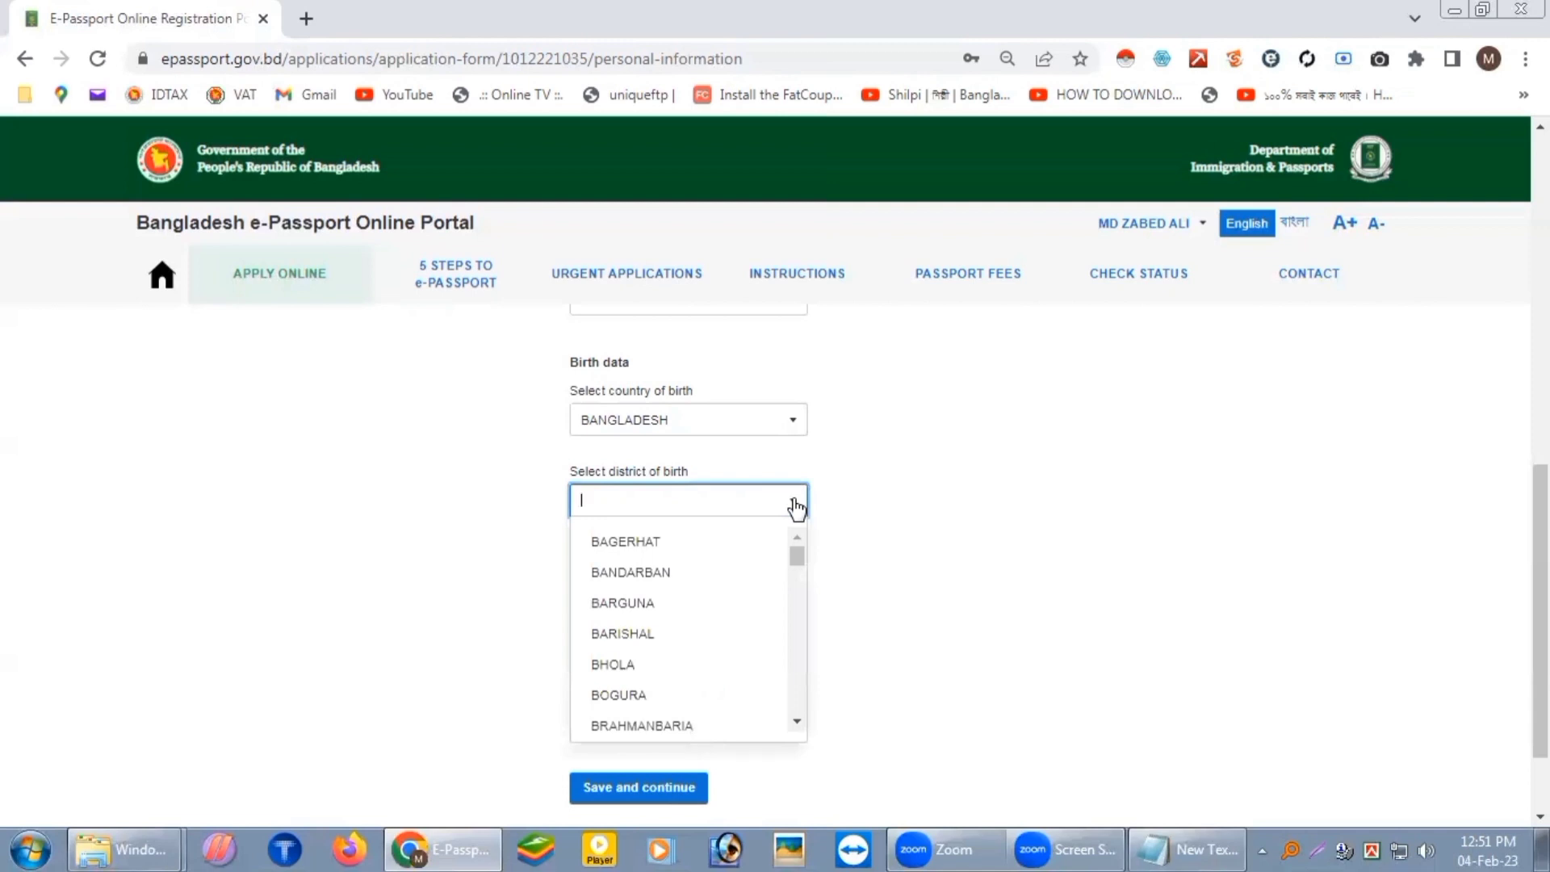
type("RAJ")
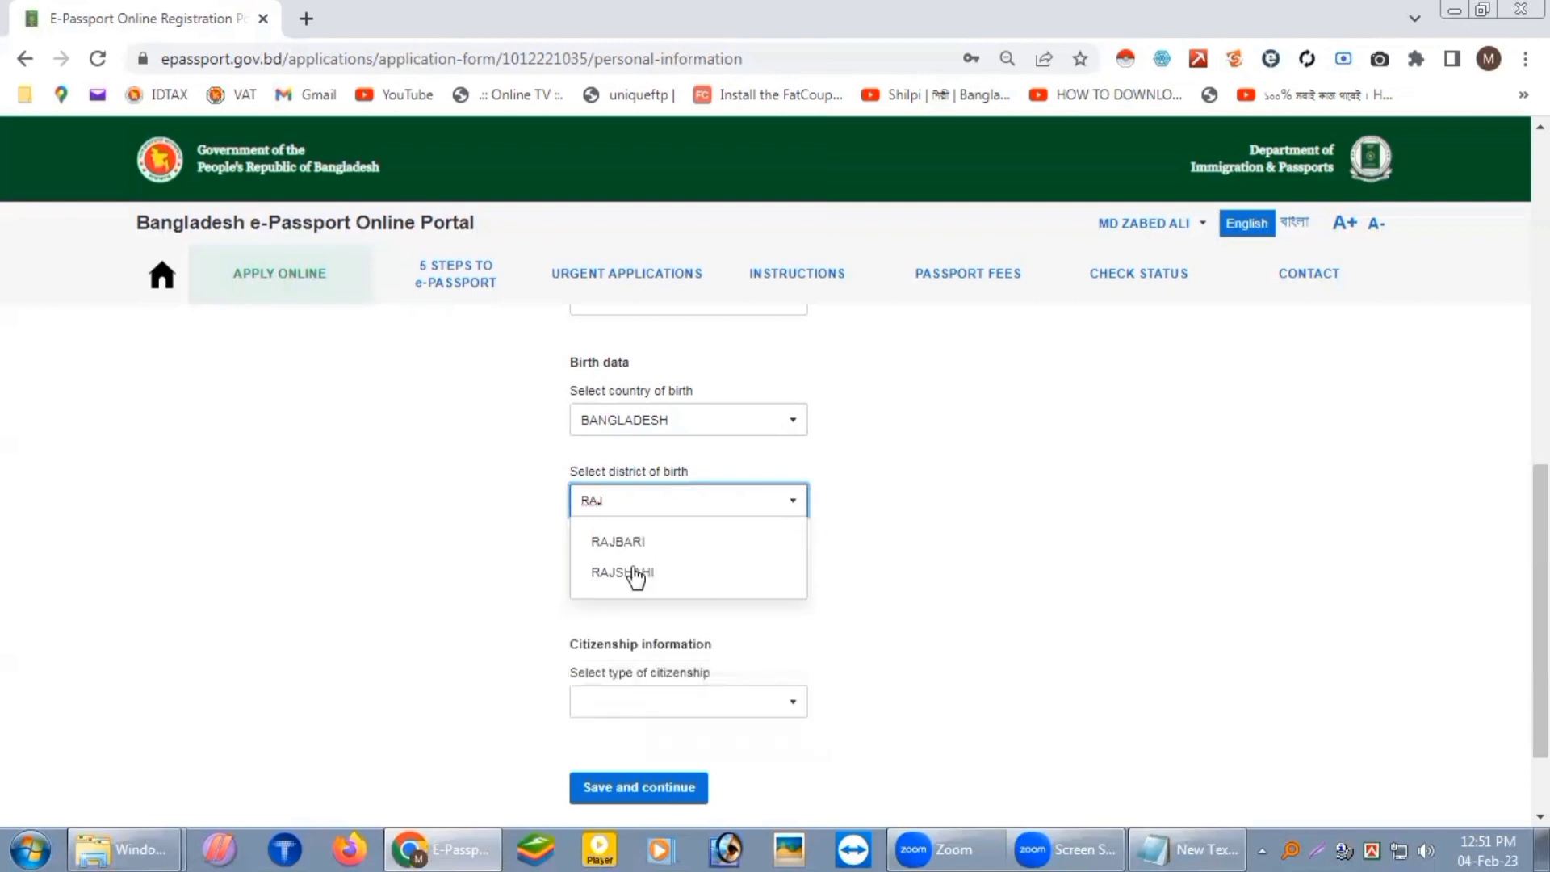
left_click(636, 573)
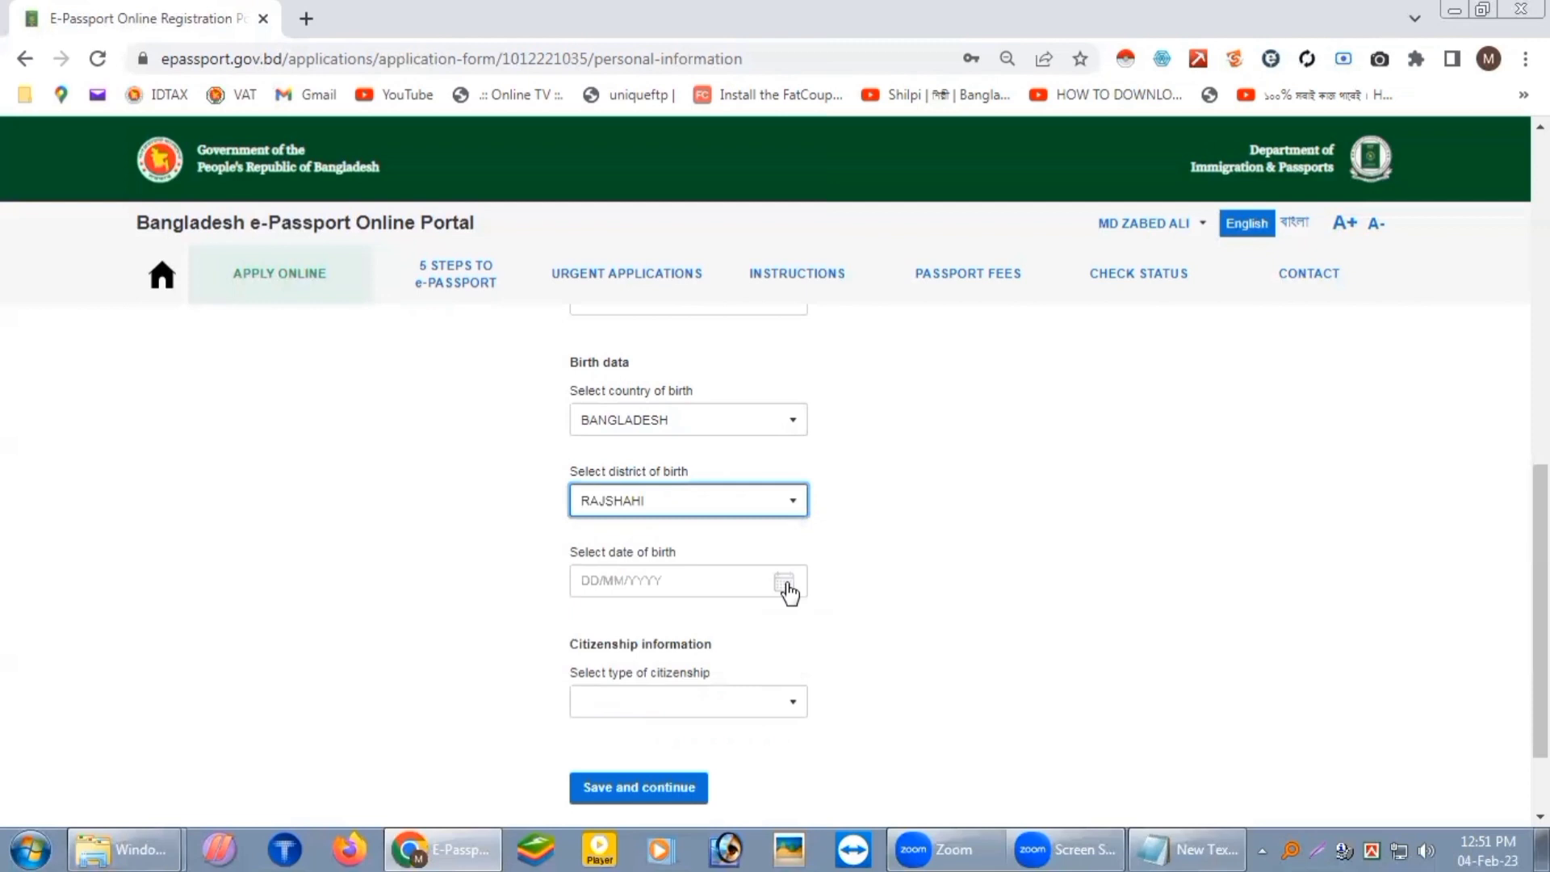
left_click(788, 588)
left_click(724, 618)
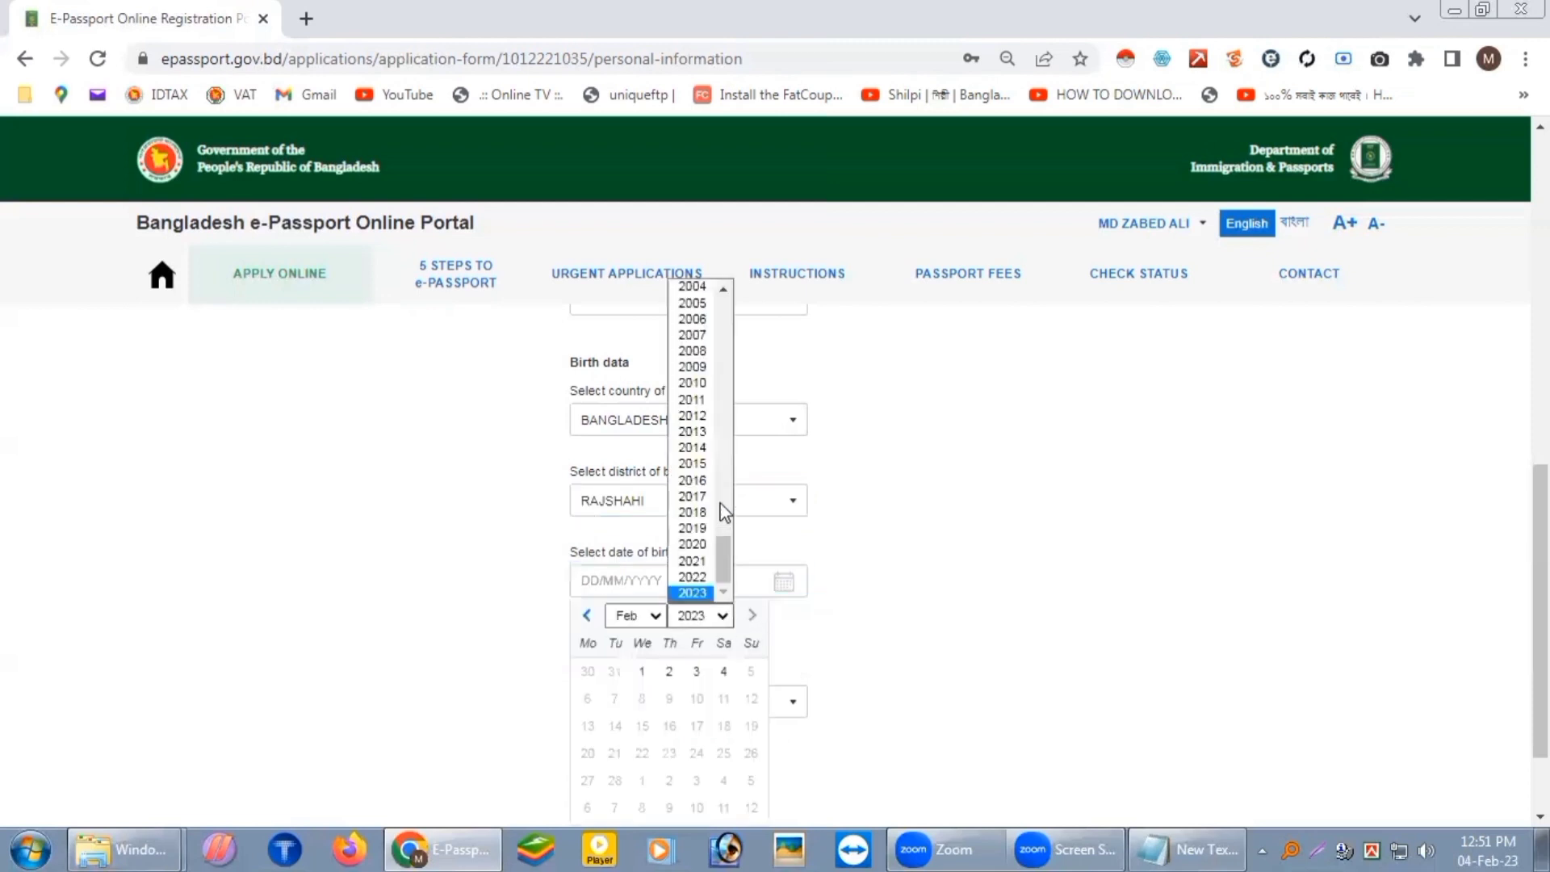
scroll(719, 517, "up", 14)
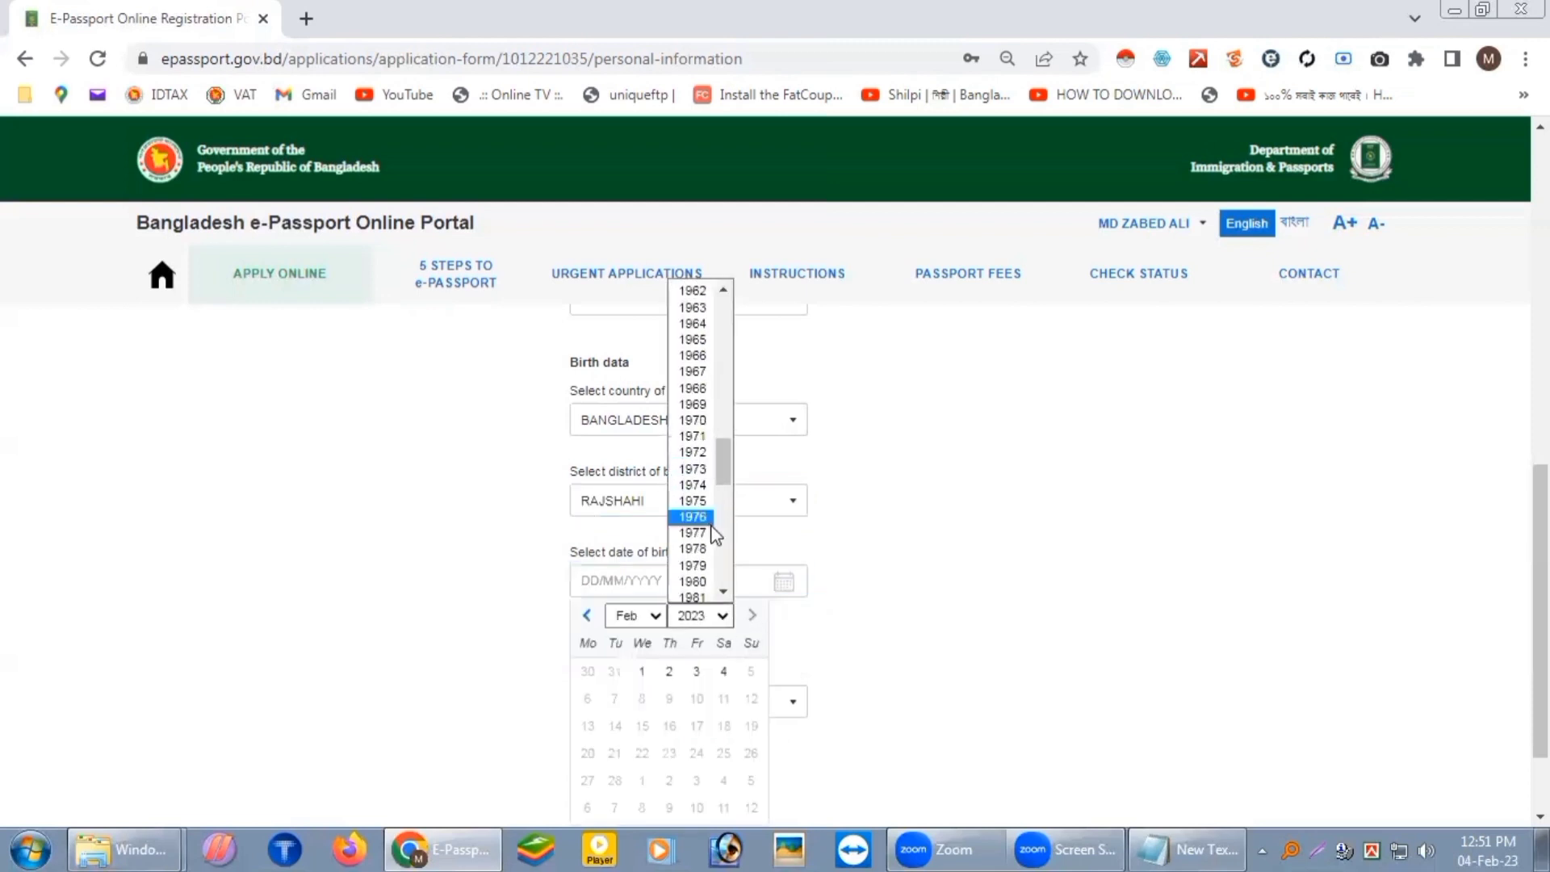
left_click(709, 521)
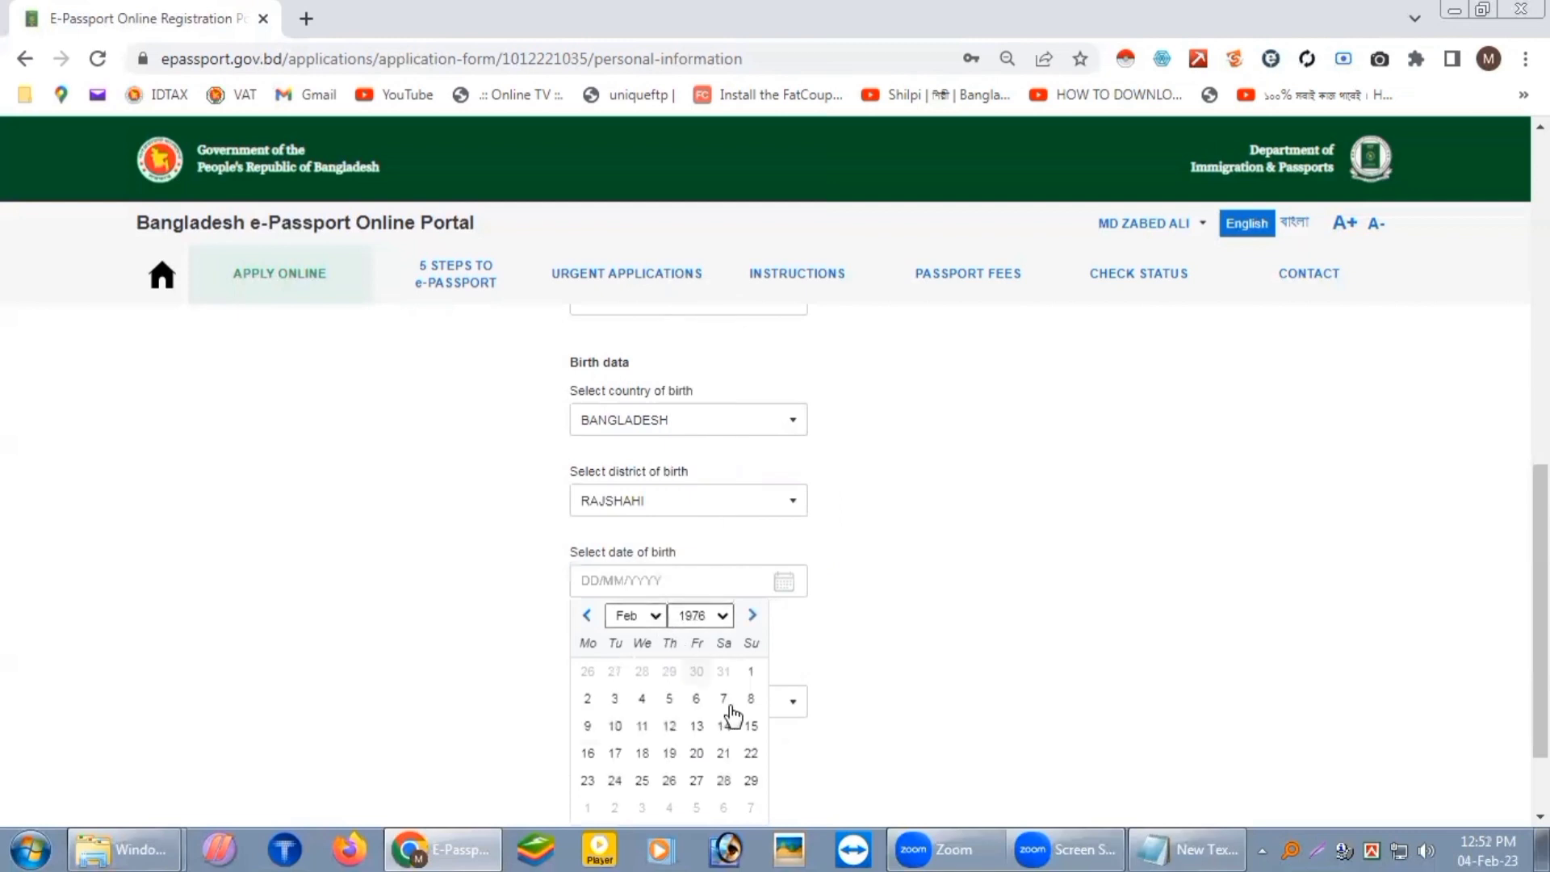
left_click(588, 727)
Step: Set citizenship type to BY BIRTH and save the personal information
scroll(899, 637, "down", 2)
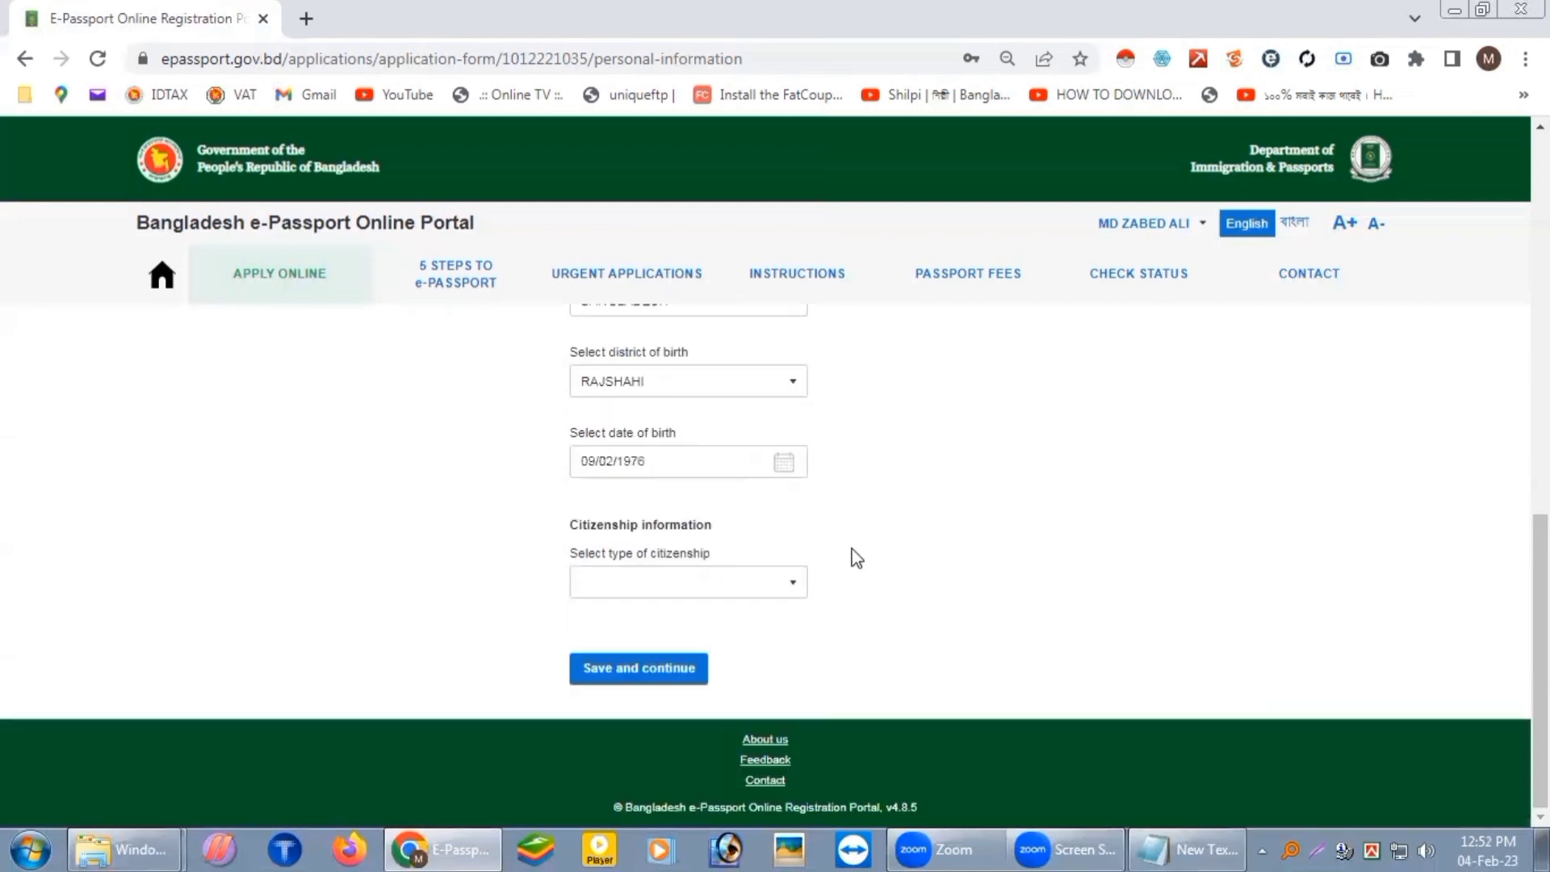
left_click(779, 590)
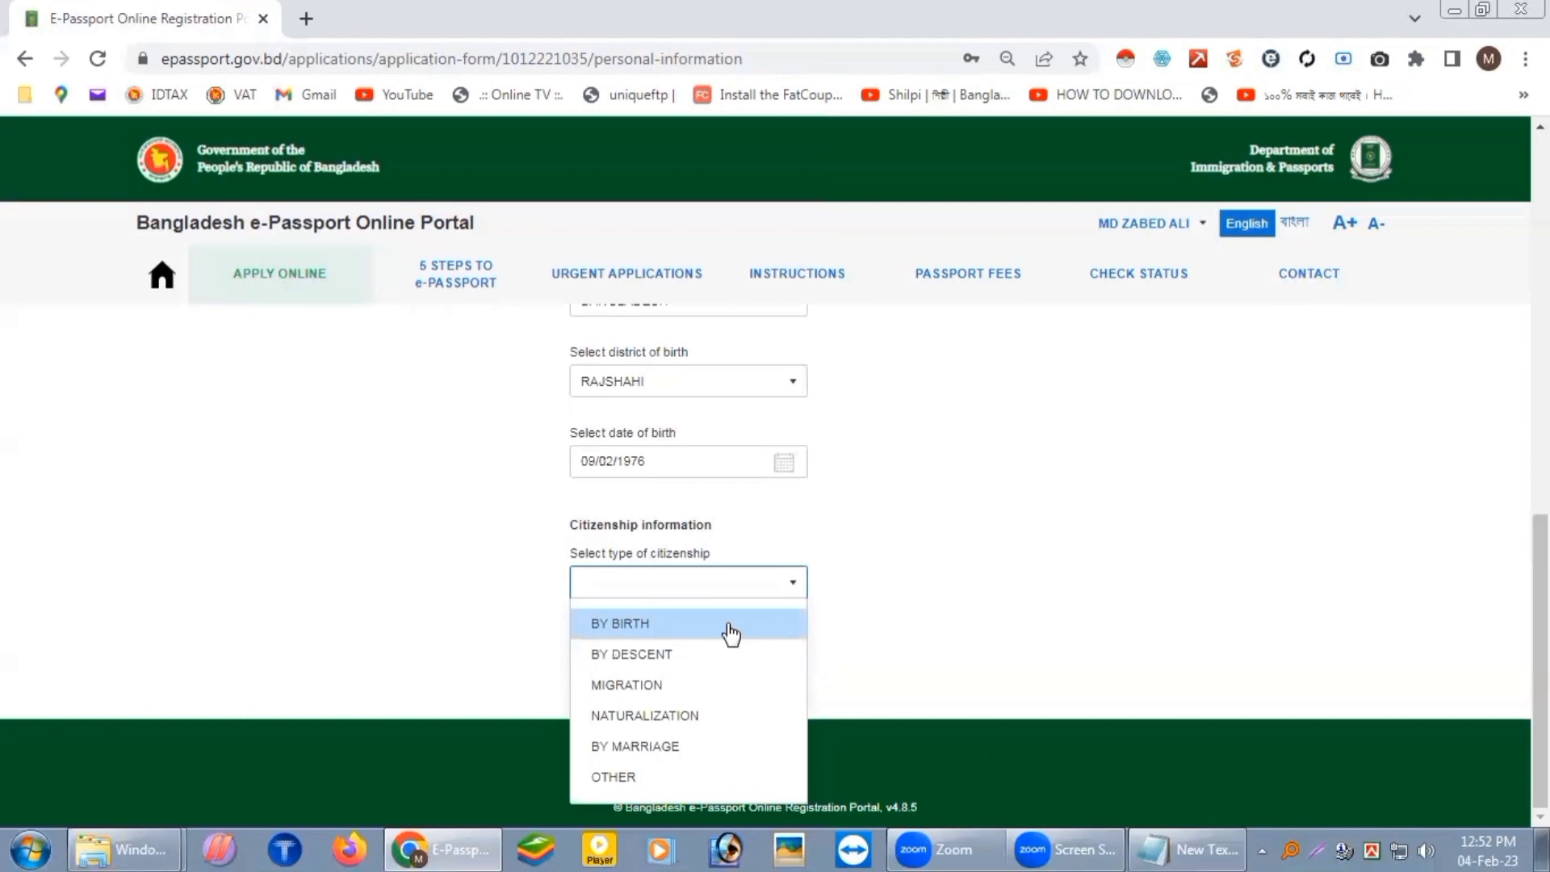
left_click(731, 630)
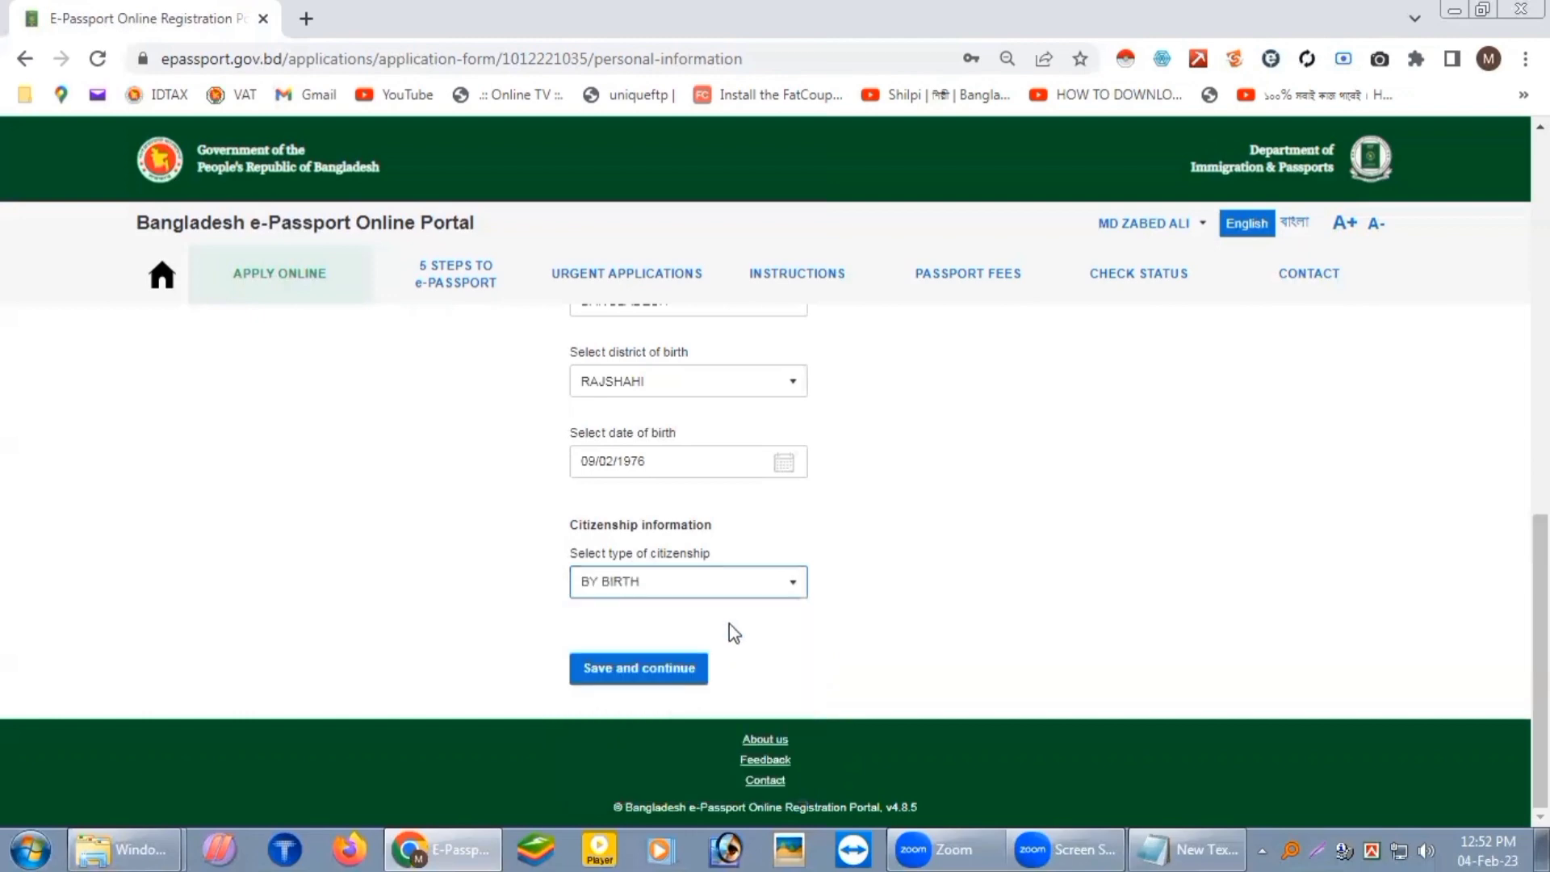
left_click(631, 678)
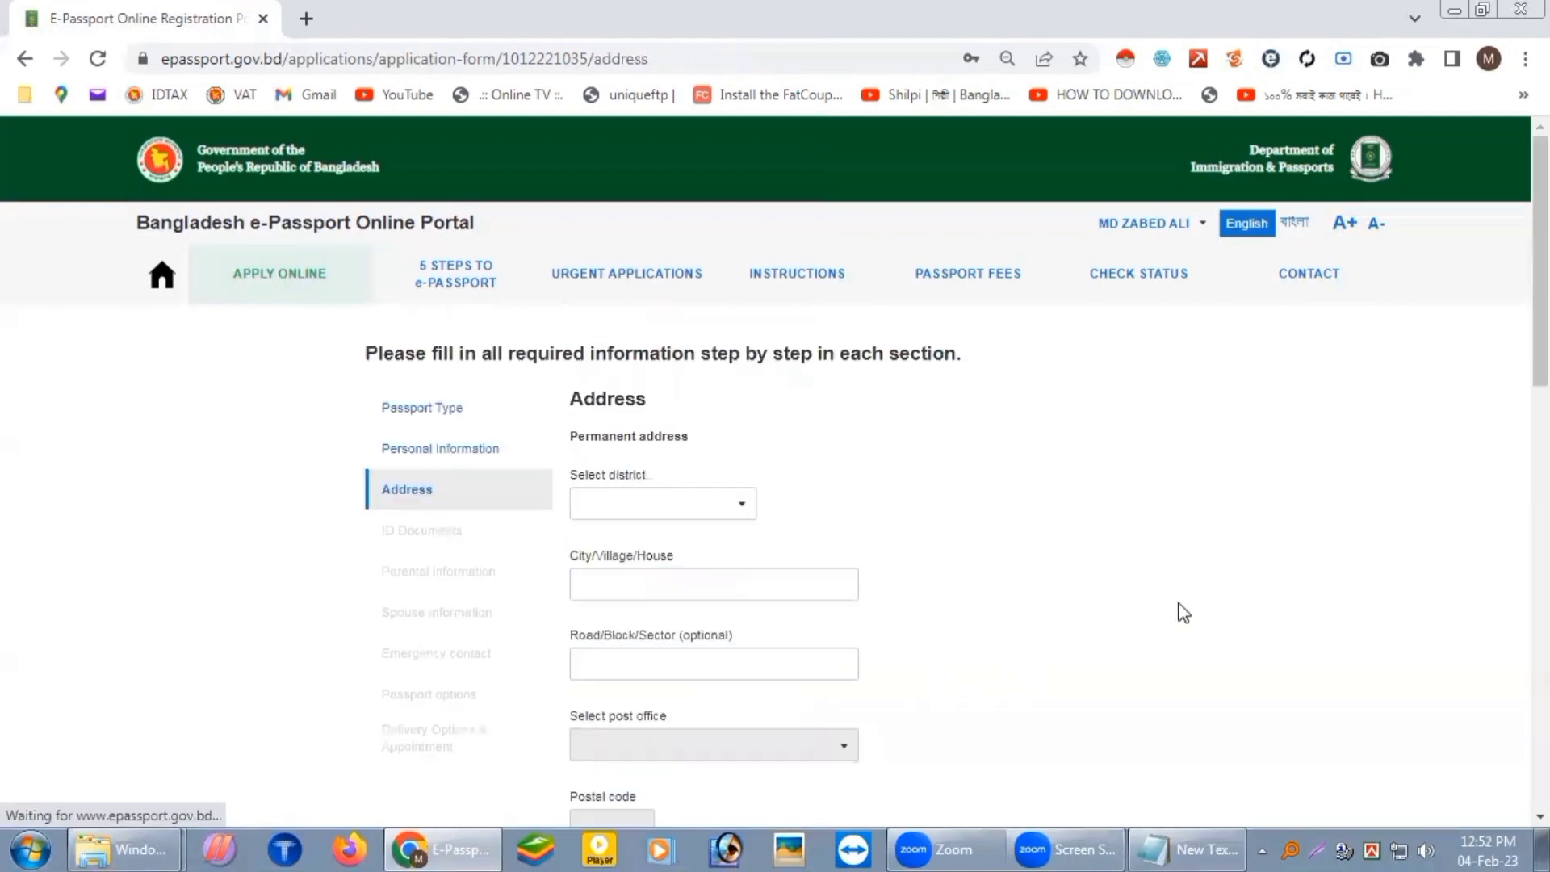
Step: Set the permanent address district to RAJSHAHI
scroll(1126, 599, "down", 2)
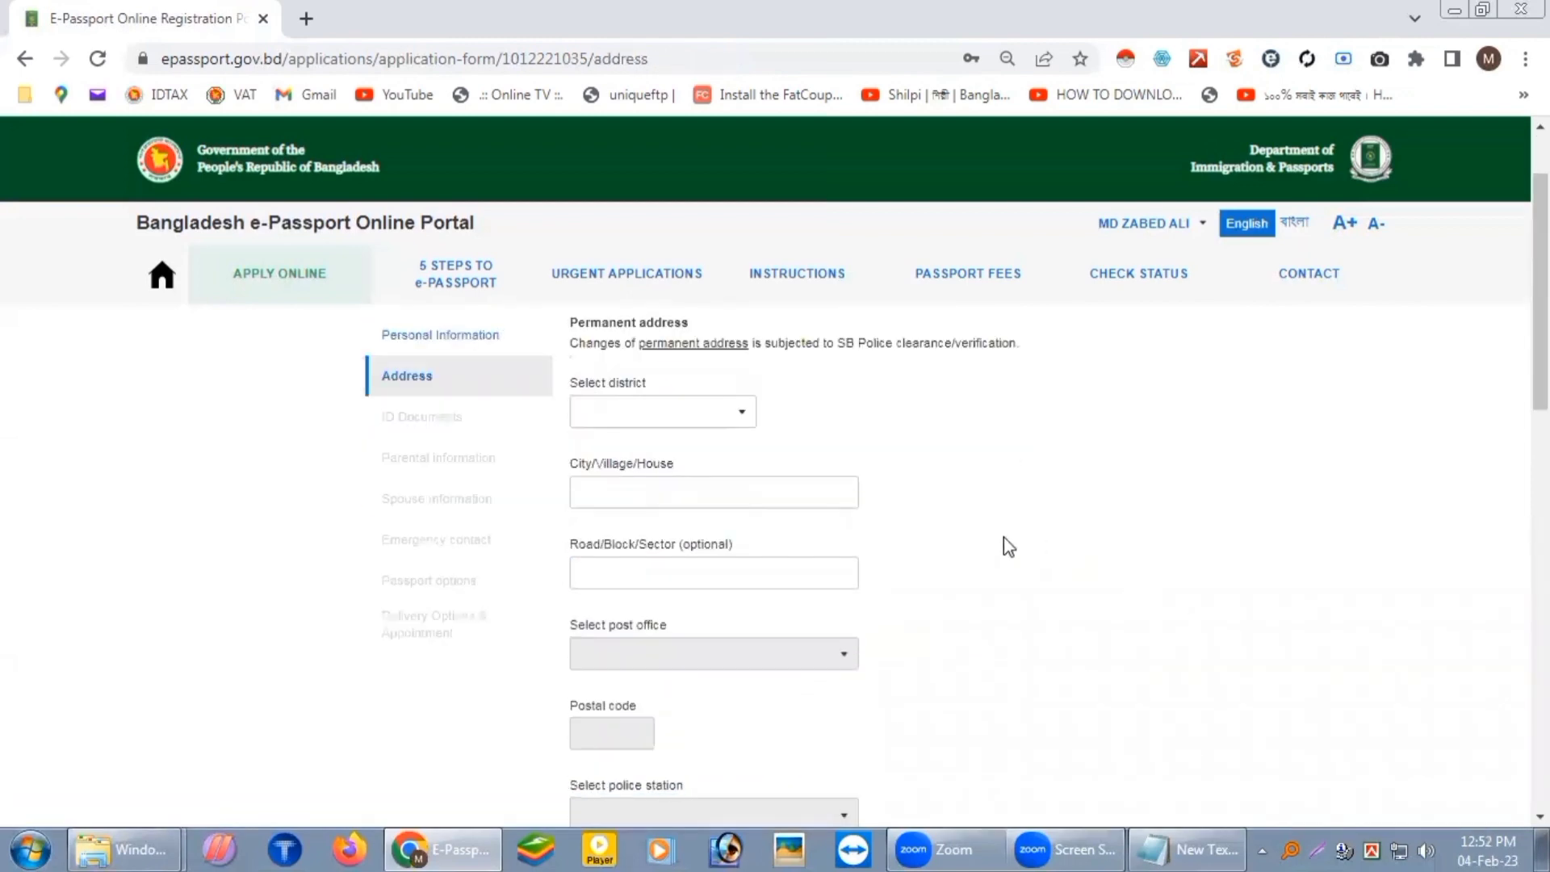
scroll(1005, 536, "up", 2)
scroll(693, 465, "down", 2)
left_click(743, 414)
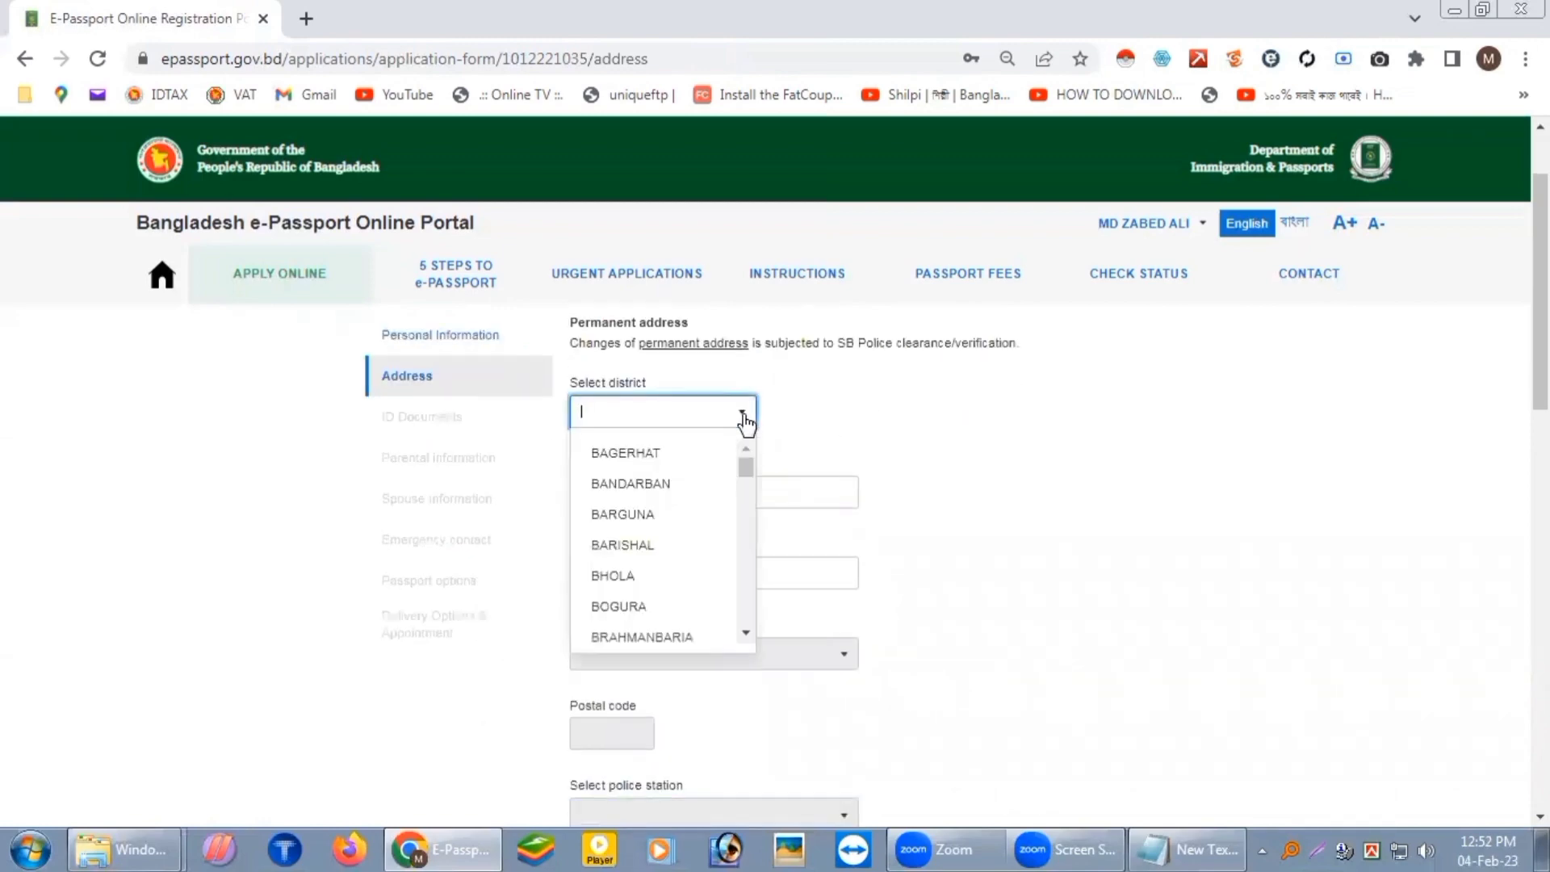
type("RAJ")
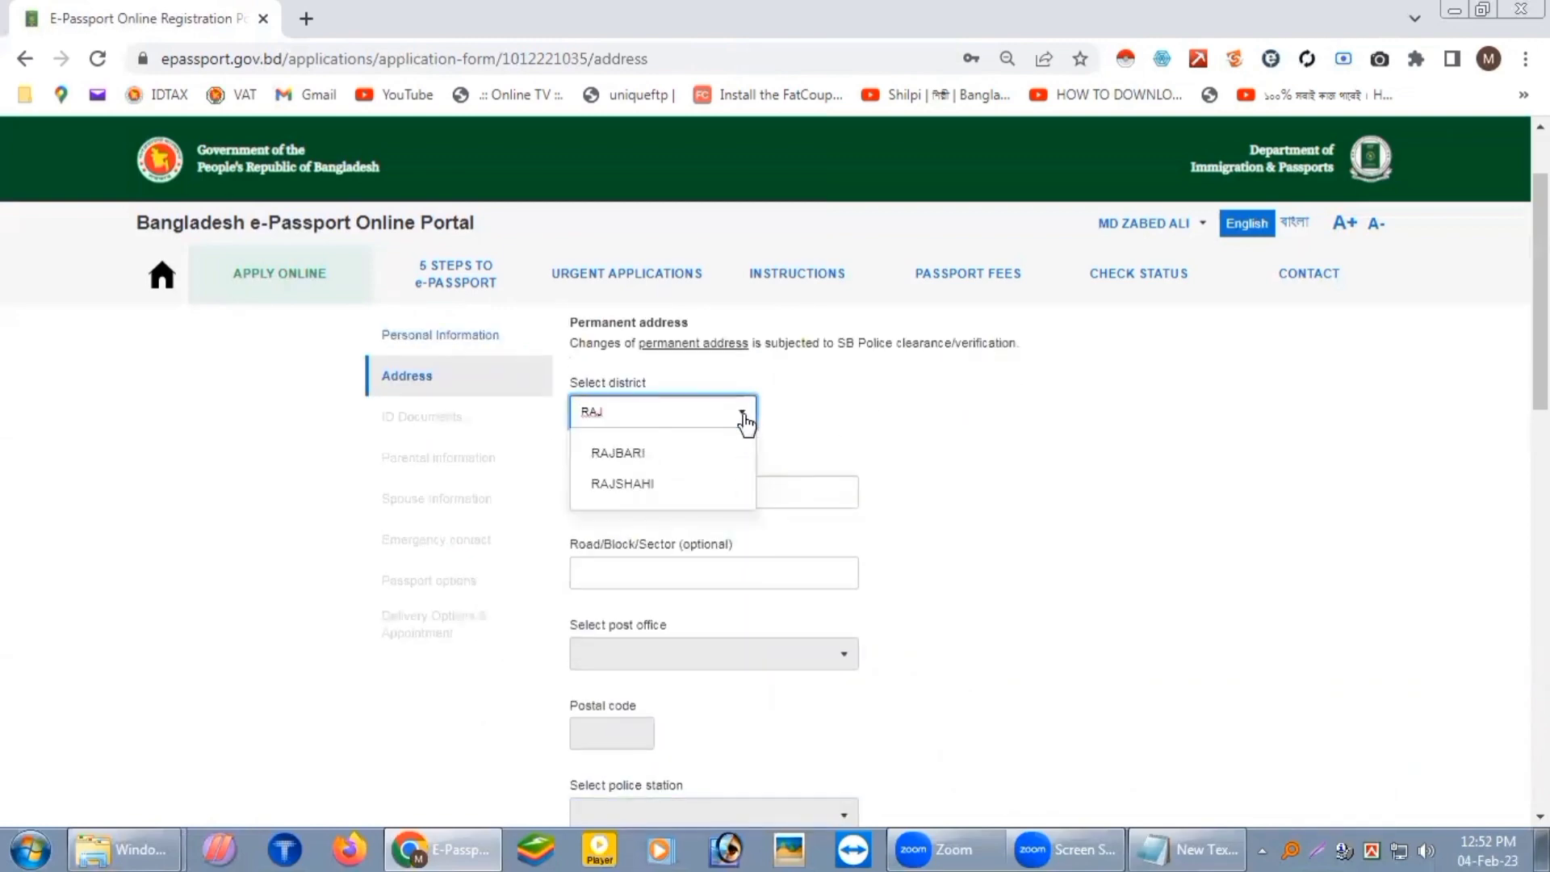
left_click(646, 483)
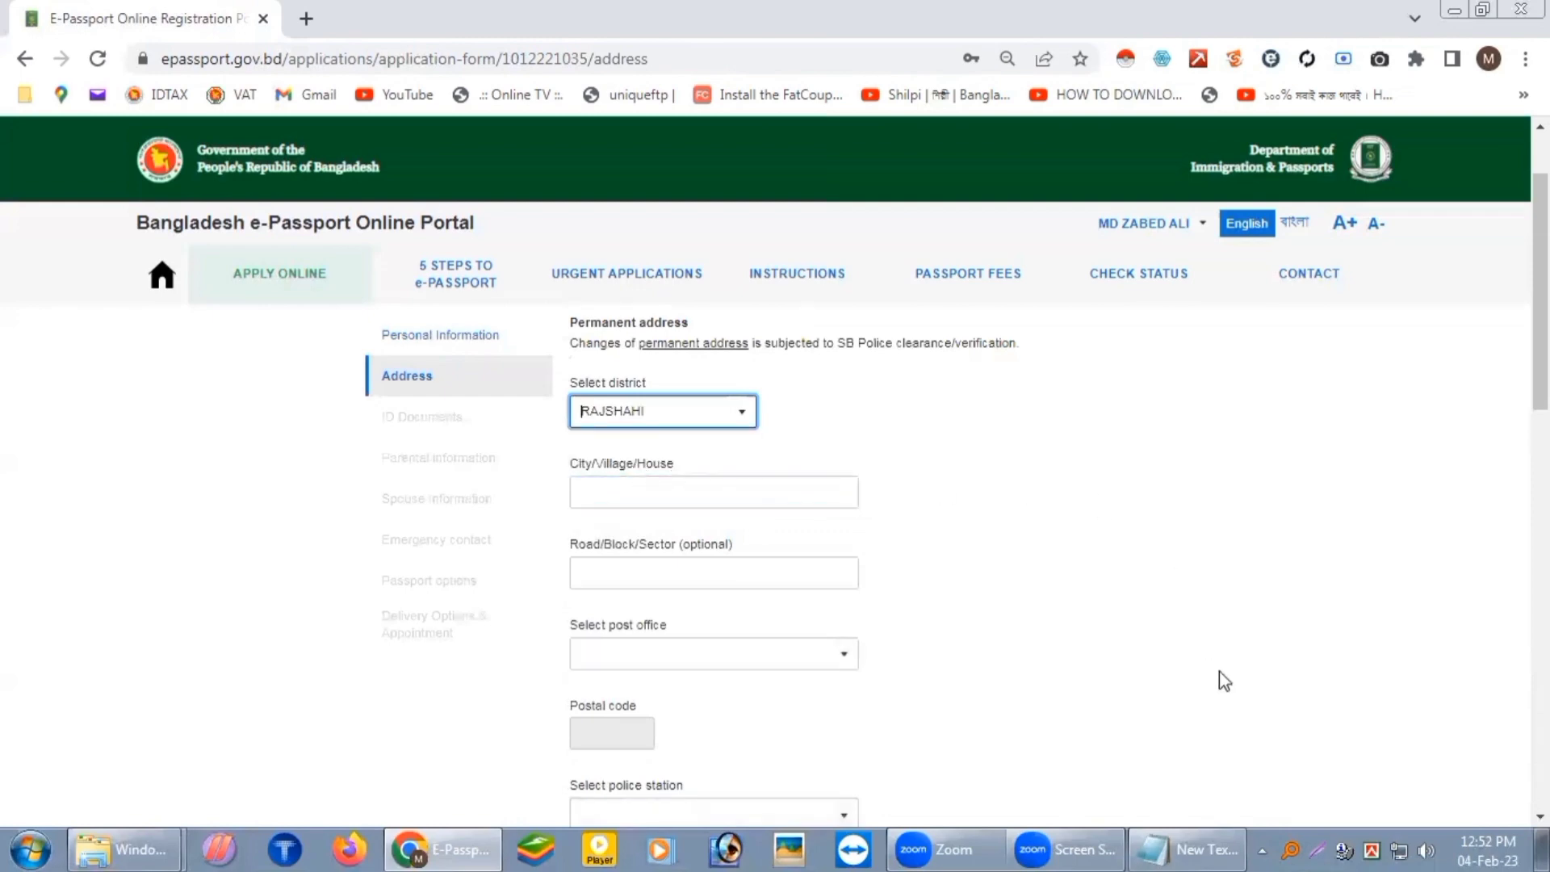
Step: Paste the applicant's house address from the notes into the permanent address
left_click(1212, 848)
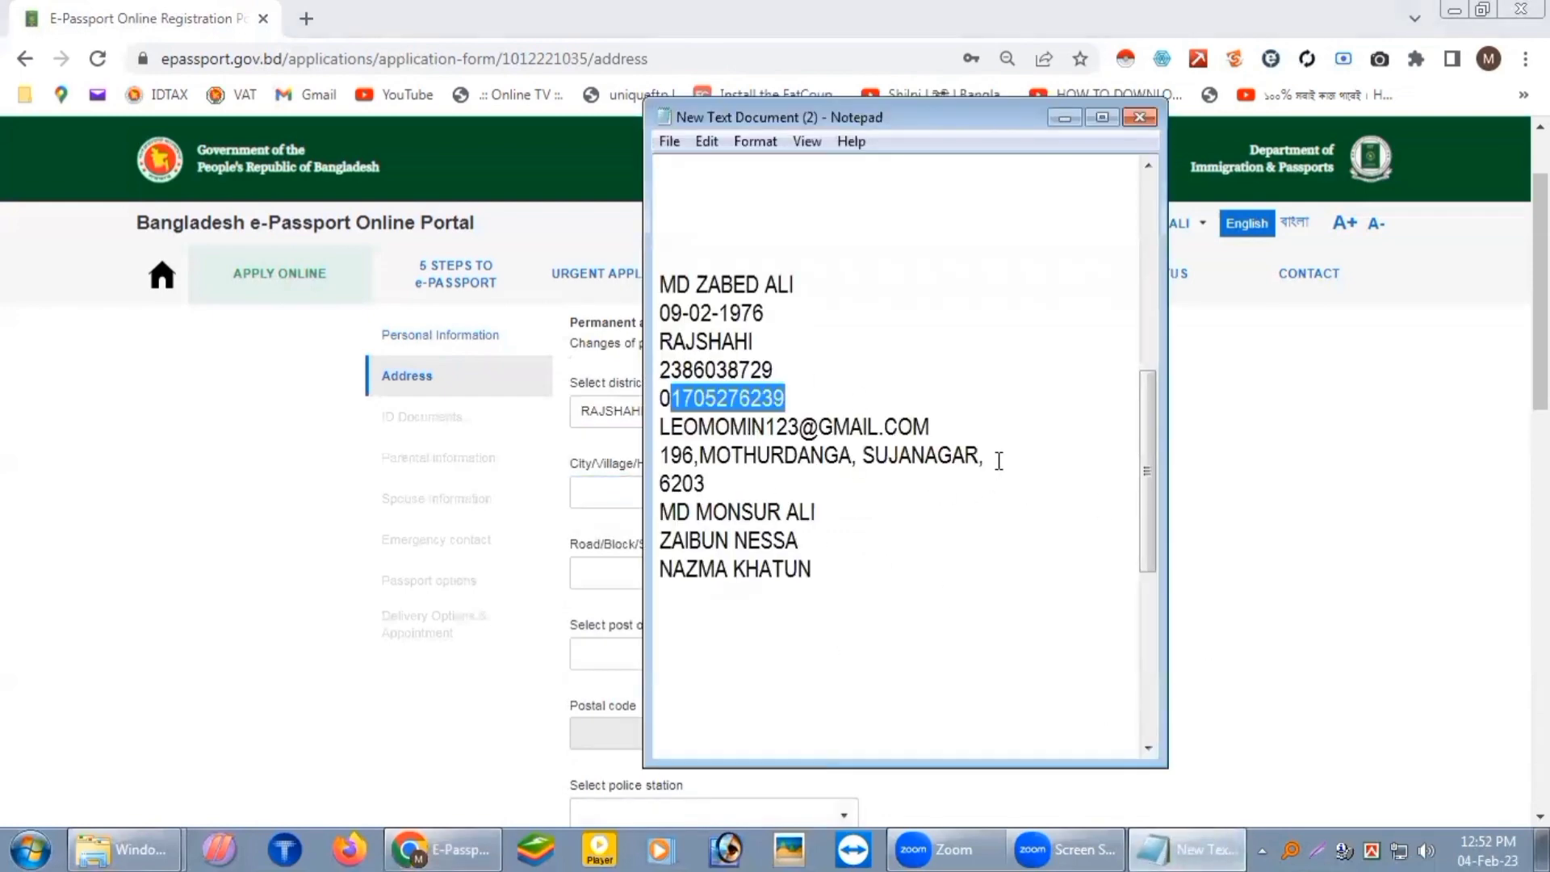
left_click_drag(999, 460, 659, 464)
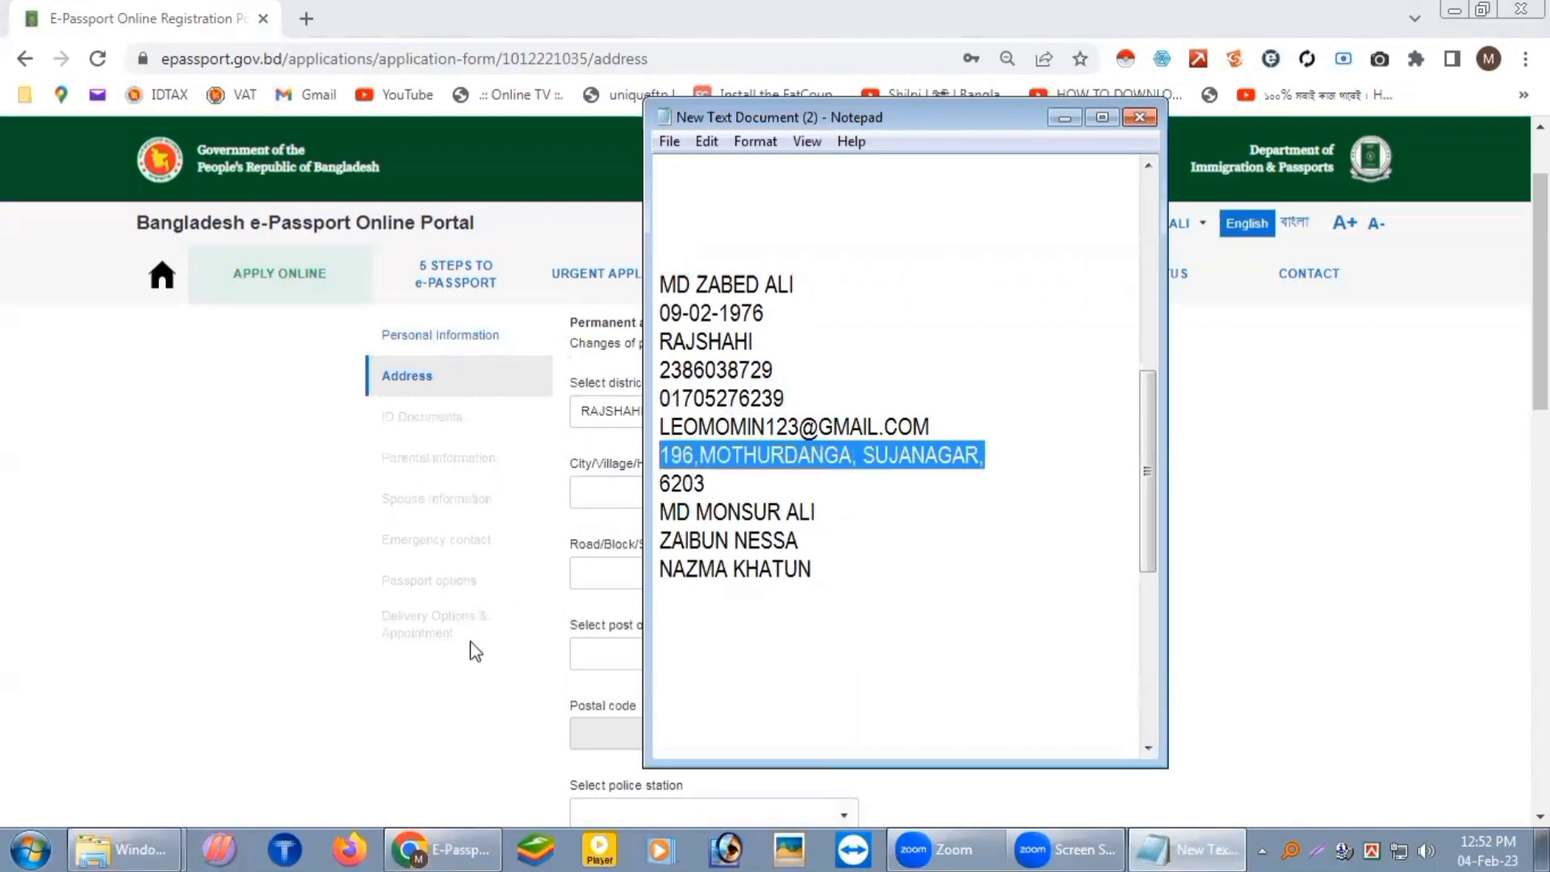
left_click(637, 489)
scroll(714, 588, "down", 1)
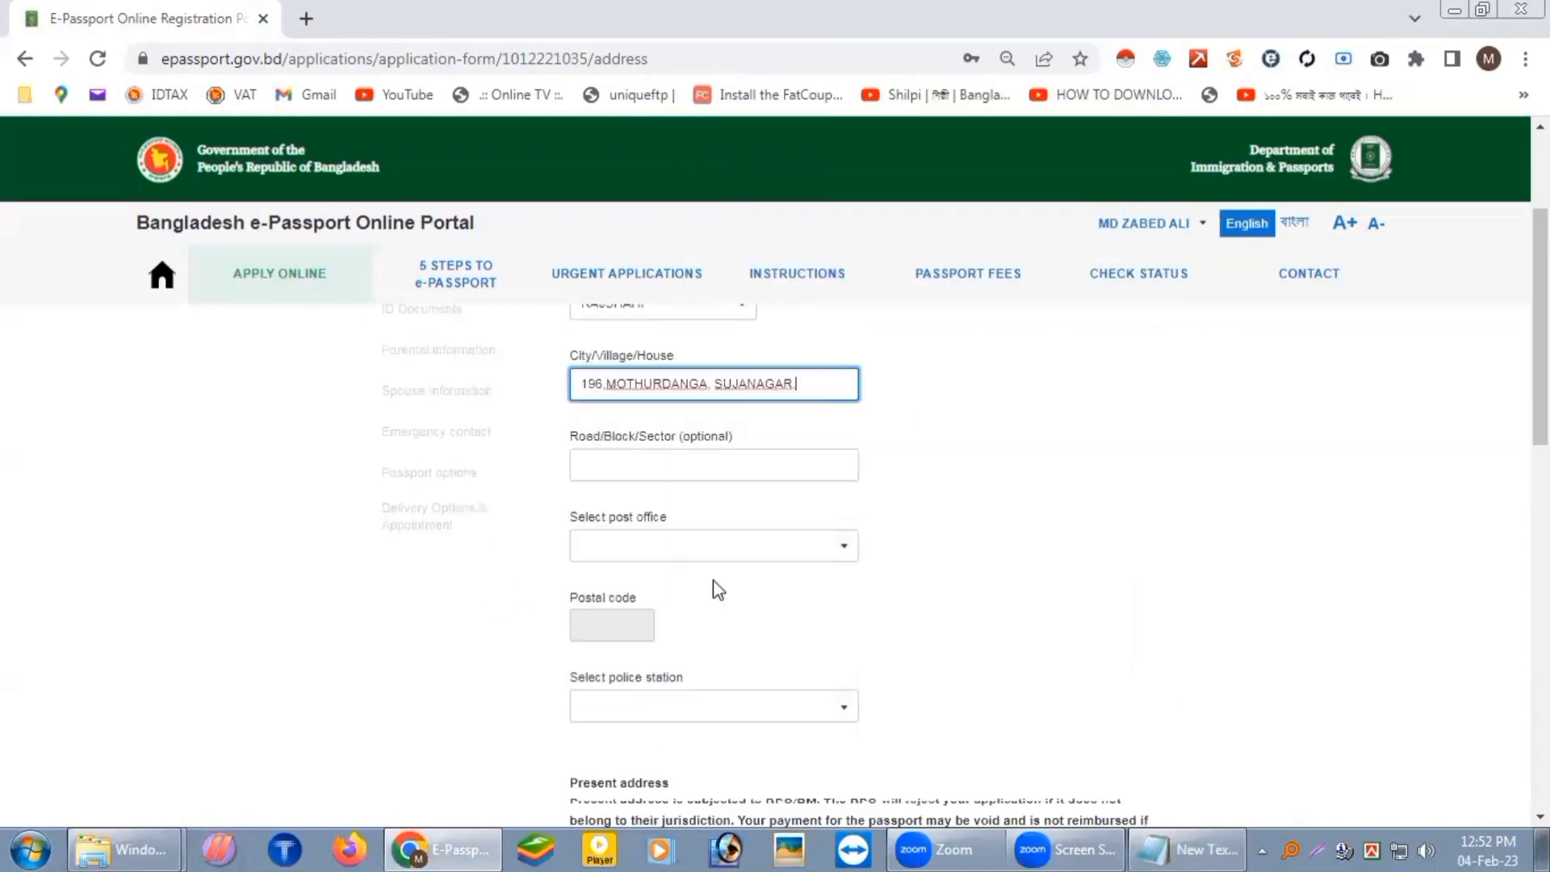
left_click(777, 475)
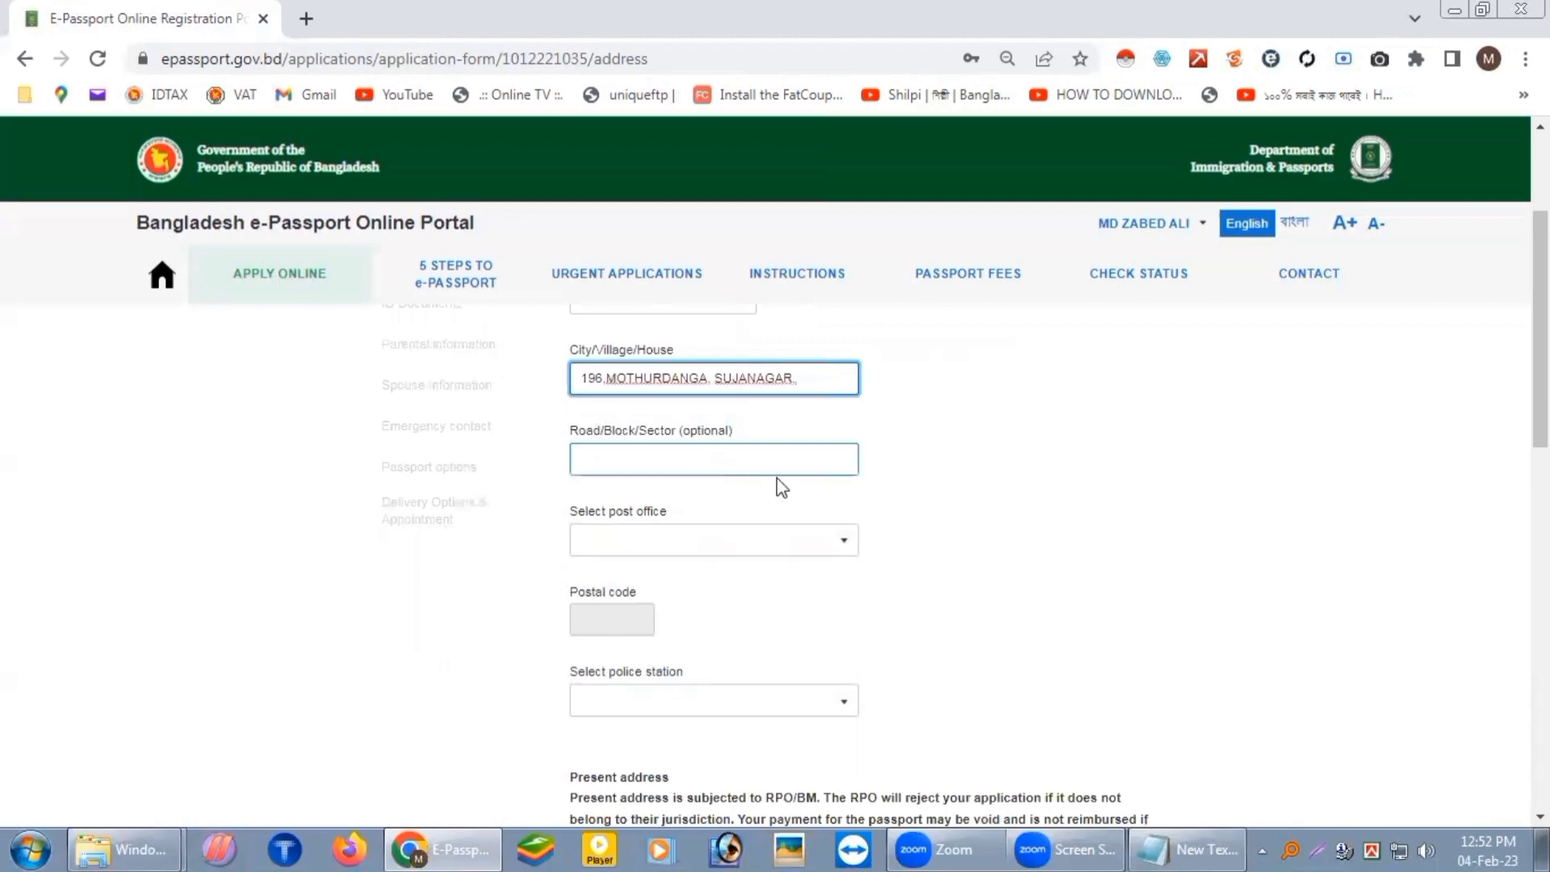
left_click(945, 452)
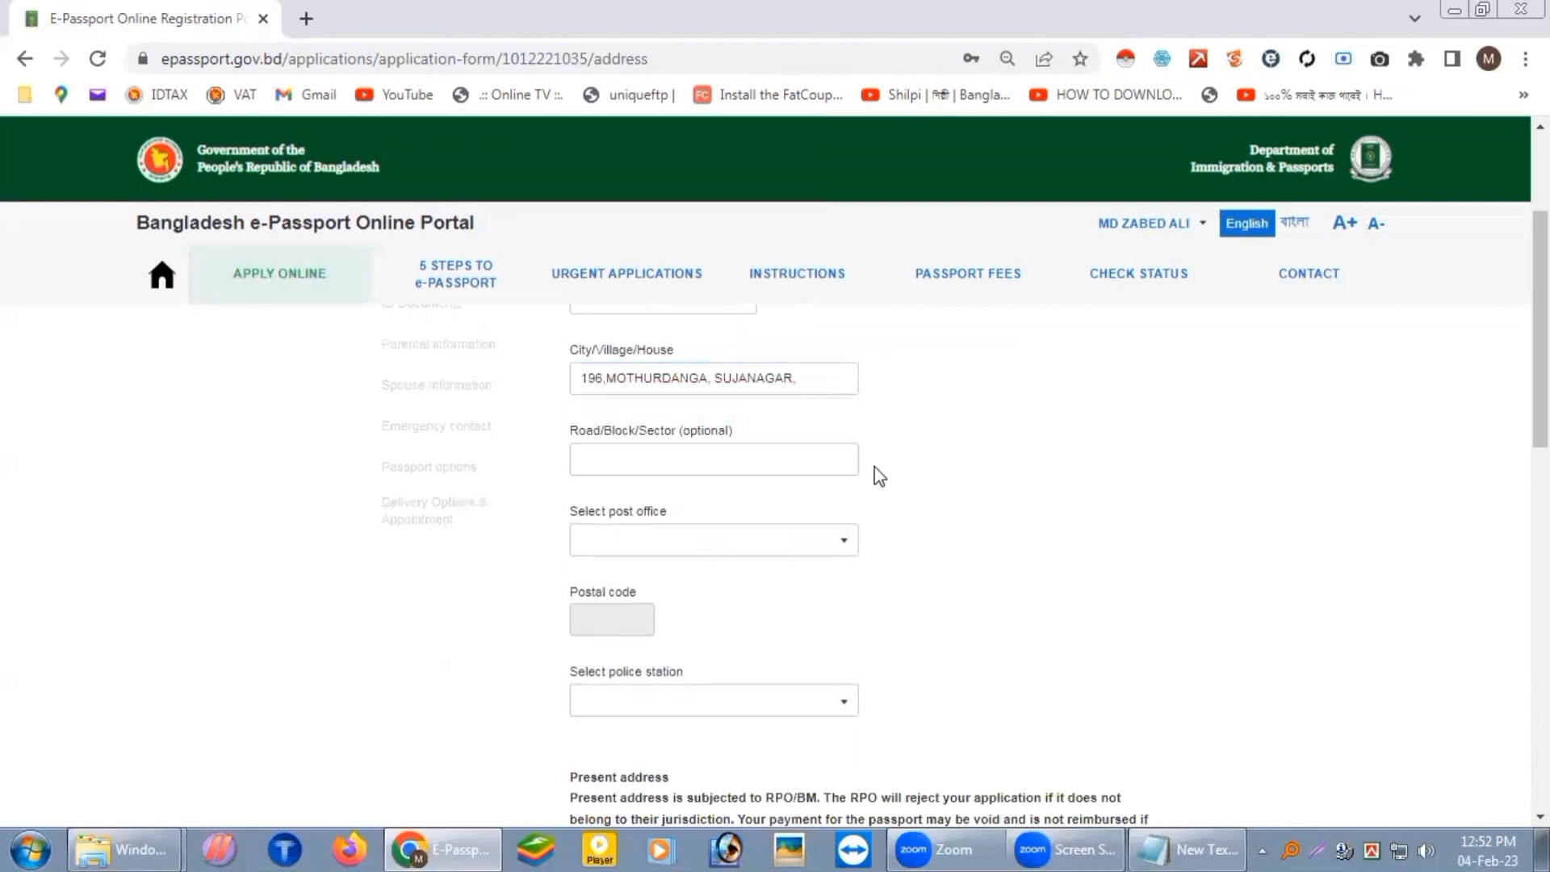
Step: Pick the matching 'SOP' post office, which fills the postal code, and the permanent address police station
left_click(845, 543)
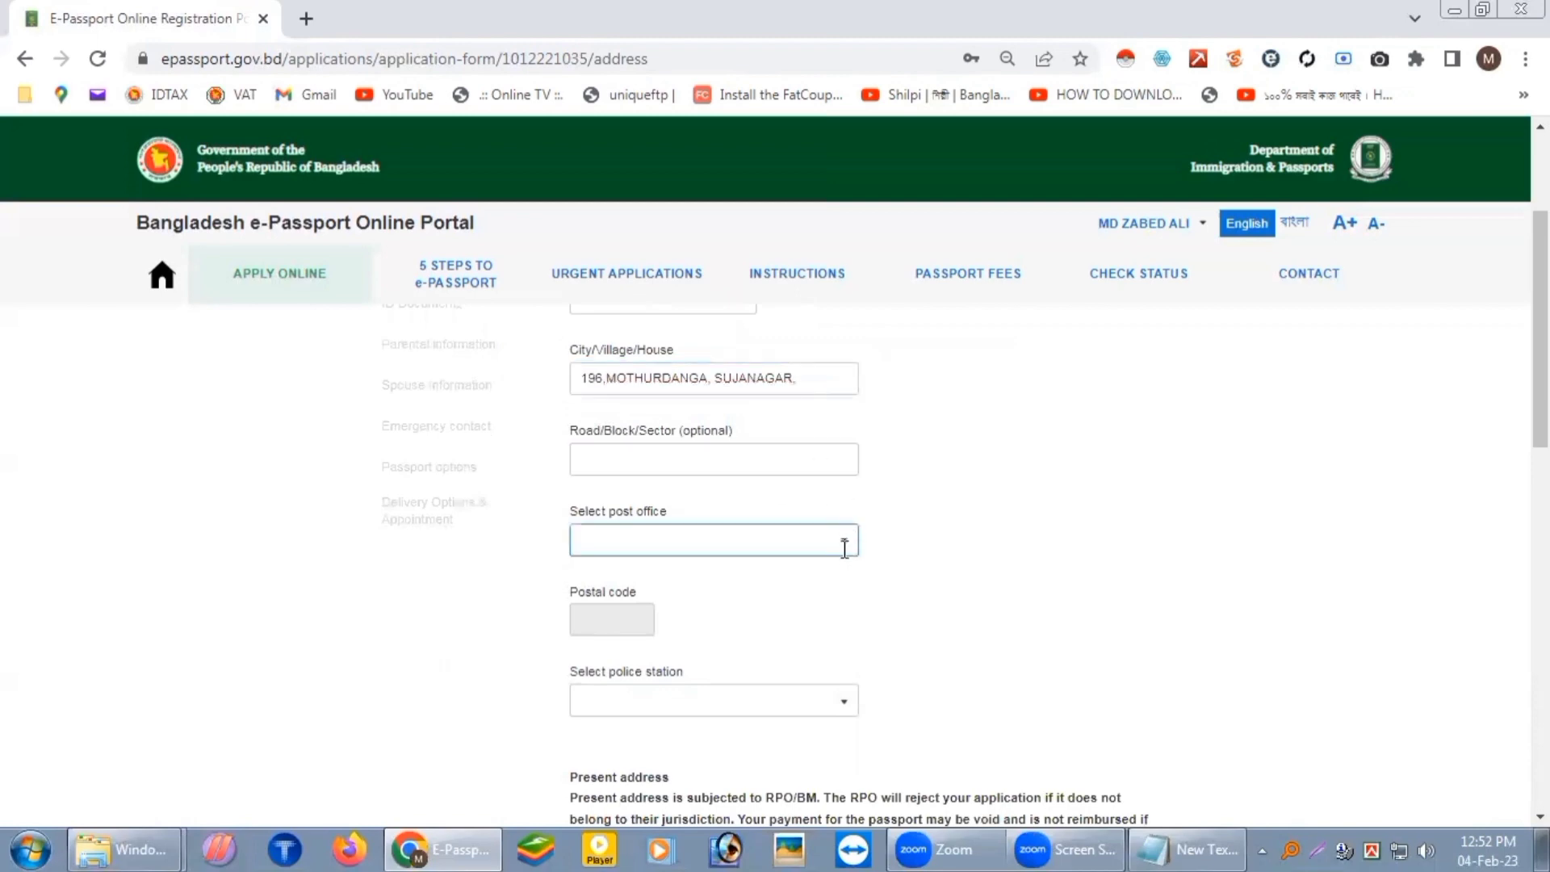
left_click(844, 548)
type("SOPUR")
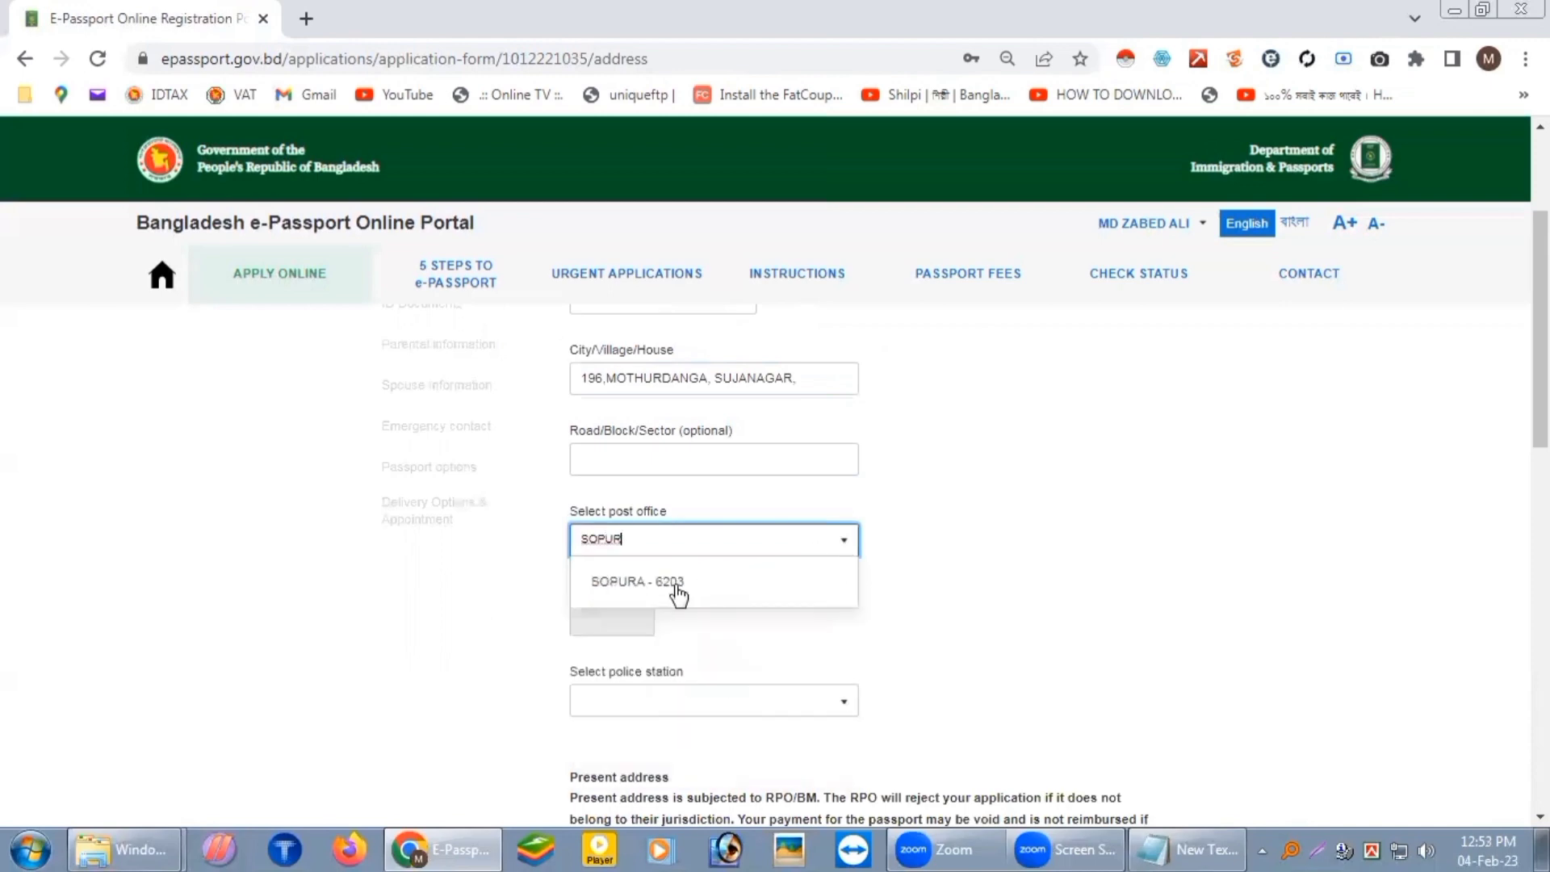
left_click(675, 583)
scroll(898, 603, "down", 3)
left_click(822, 473)
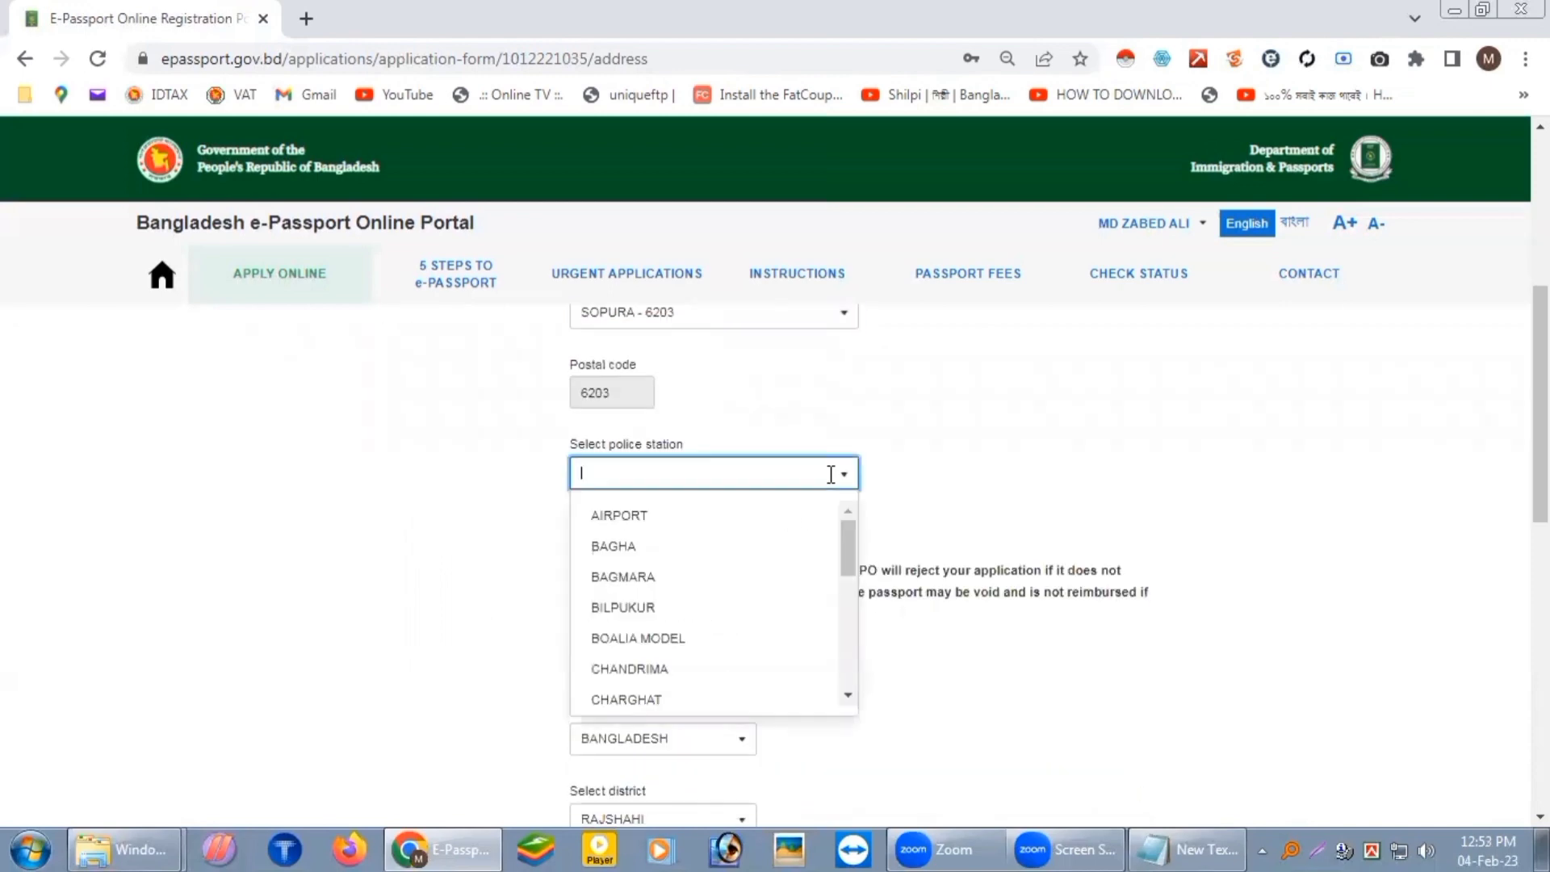
left_click(626, 638)
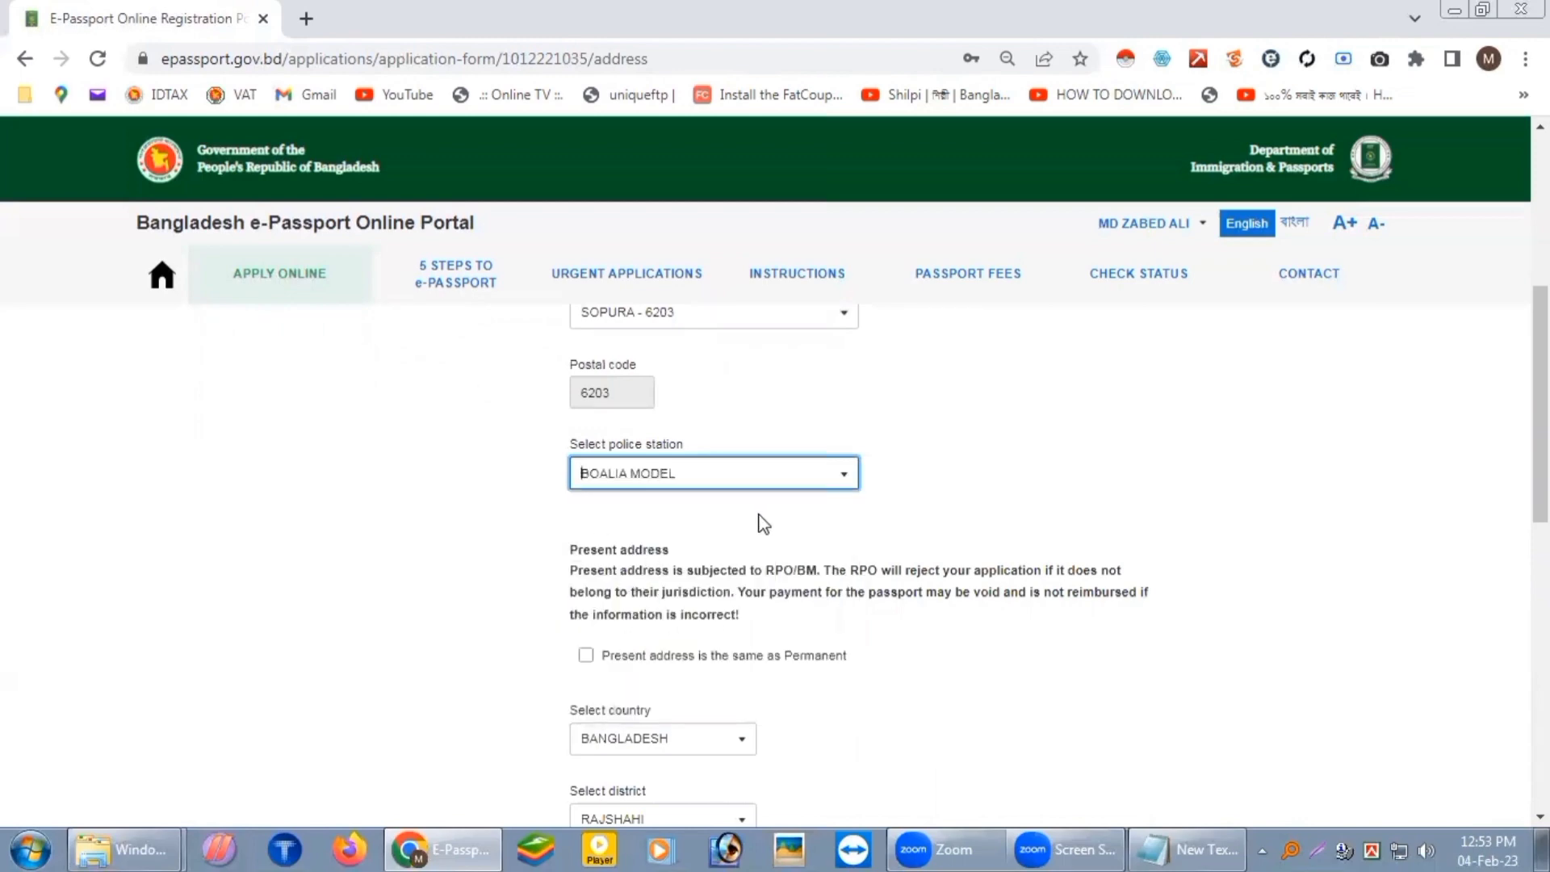
Step: Mark the present address as the same as permanent and save the Address step
scroll(727, 524, "down", 1)
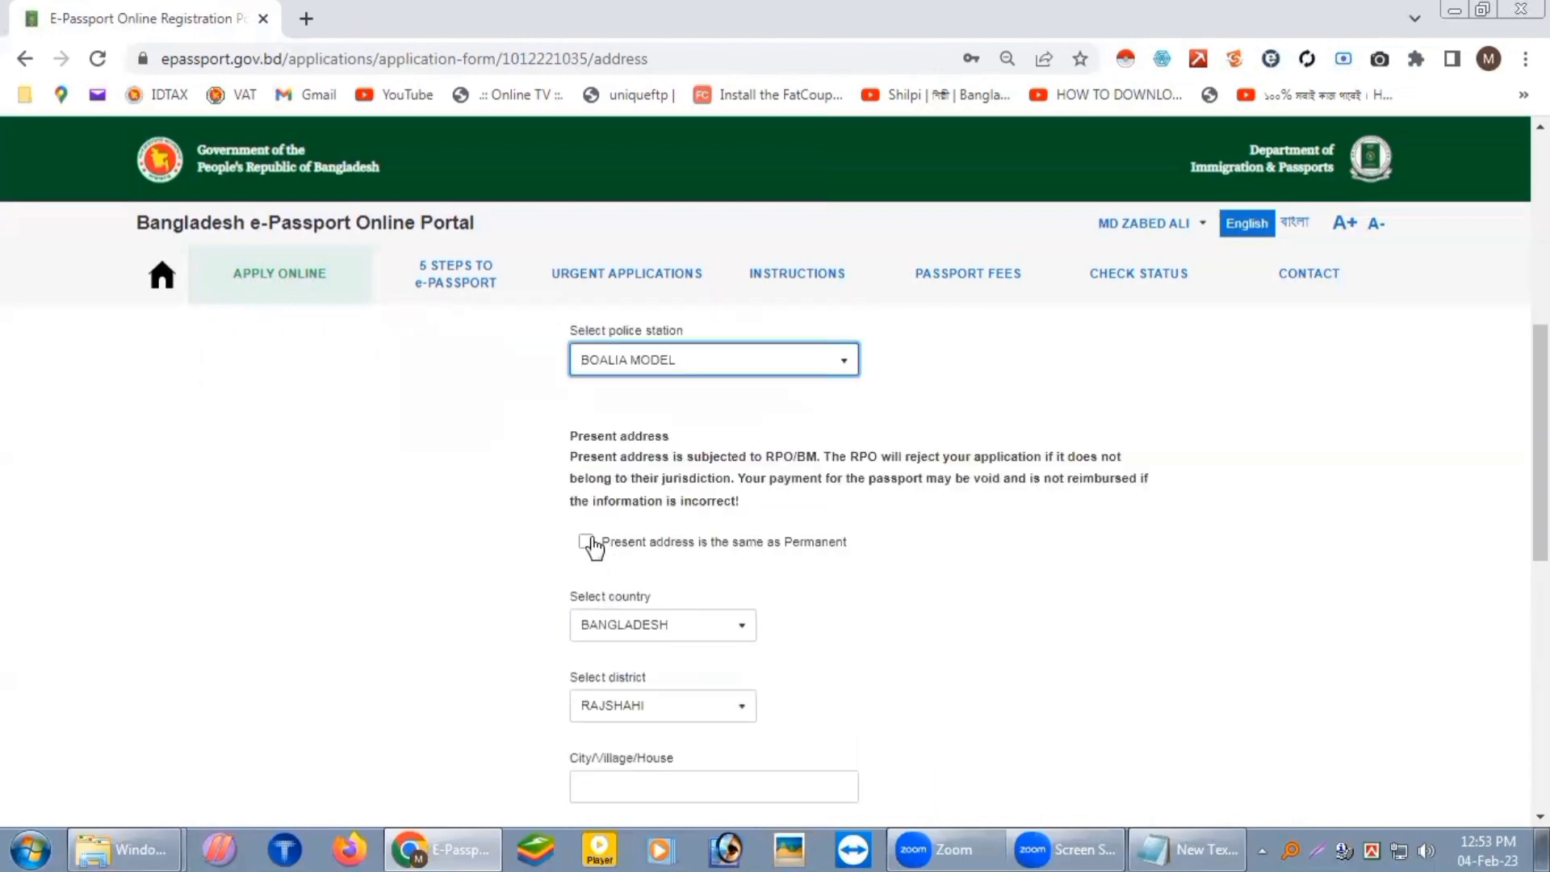
scroll(885, 565, "up", 3)
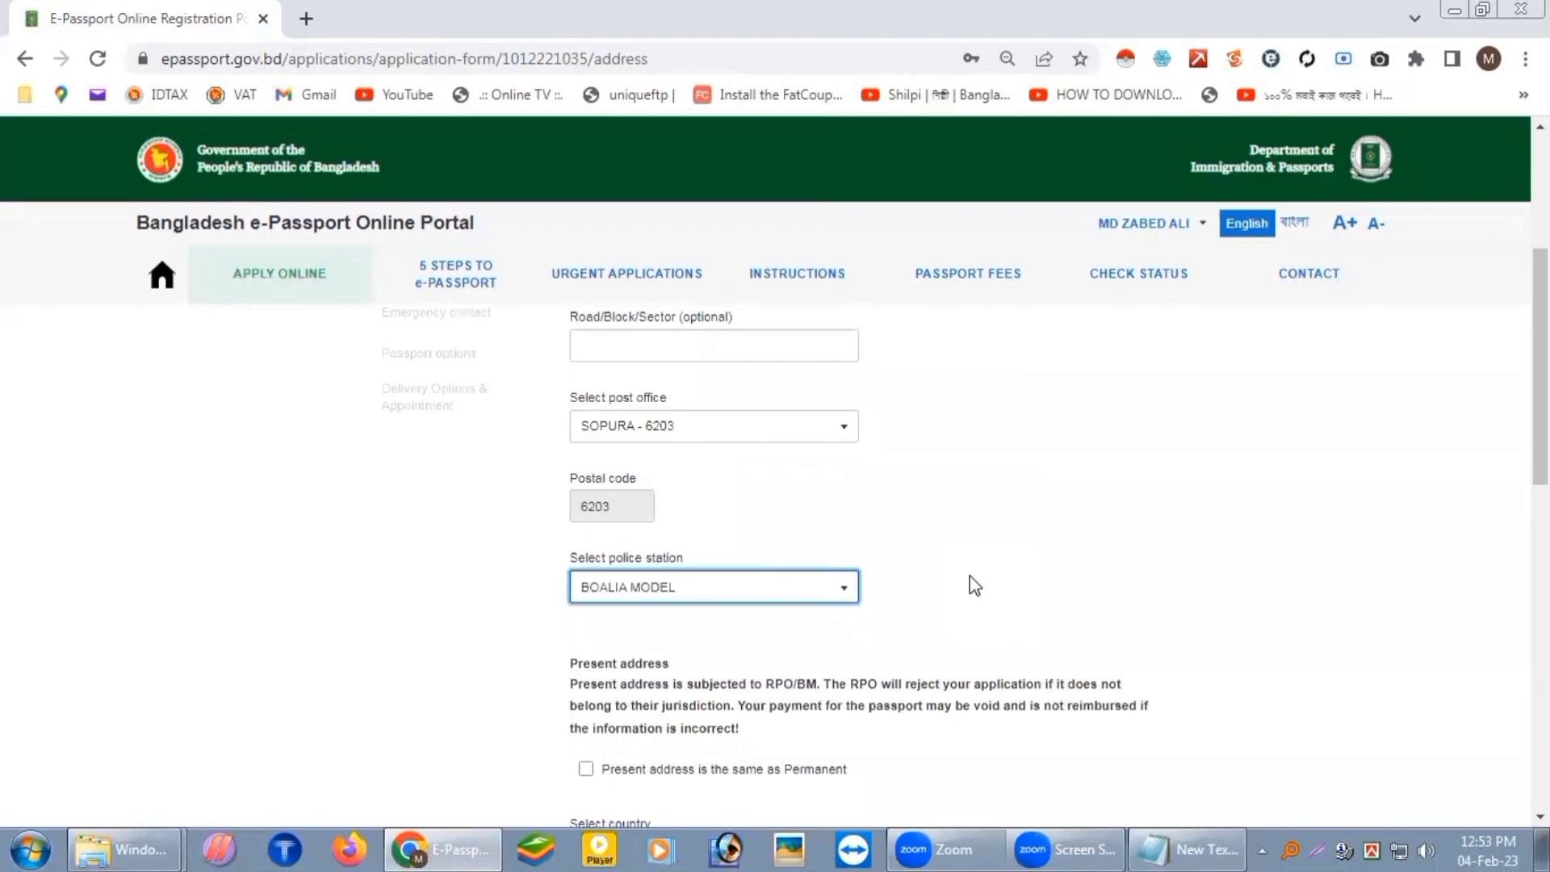
scroll(971, 575, "down", 3)
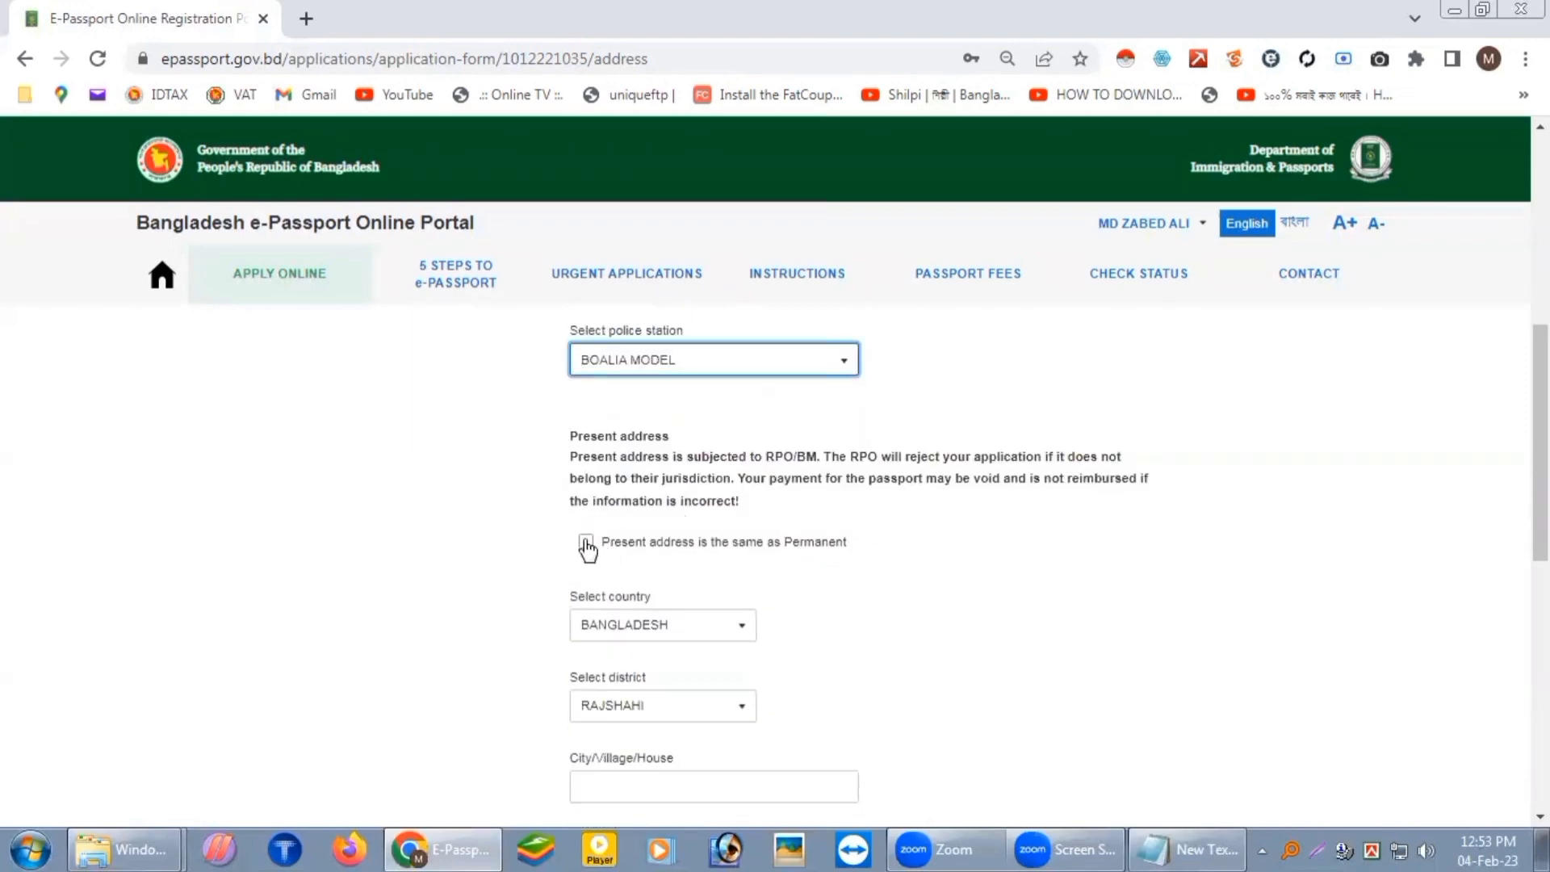
scroll(685, 533, "down", 3)
left_click(667, 651)
left_click(896, 651)
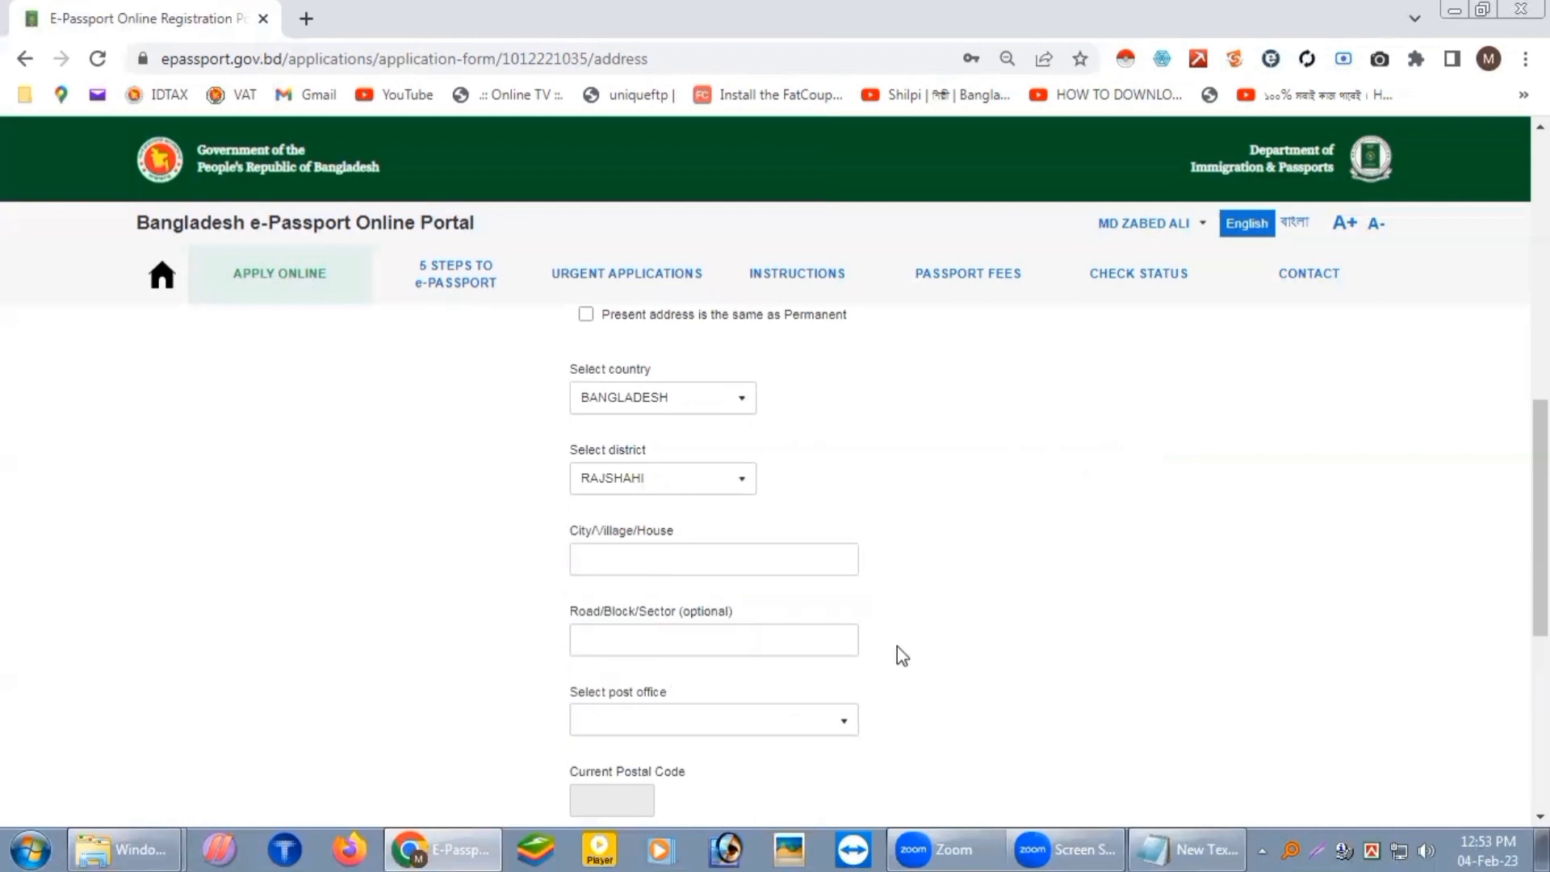
scroll(678, 419, "up", 2)
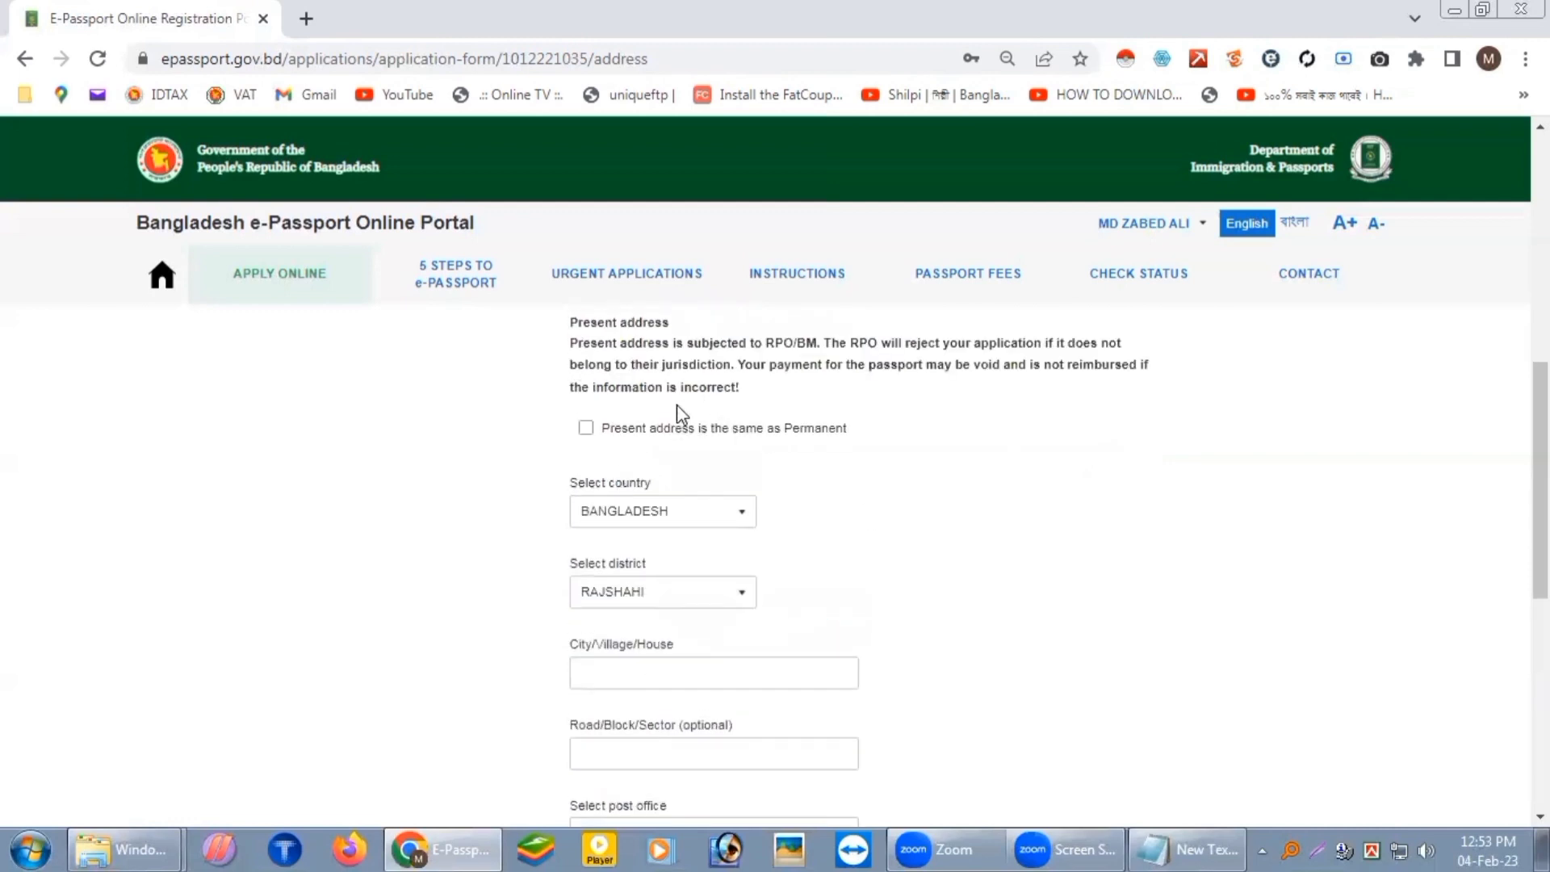
left_click(586, 430)
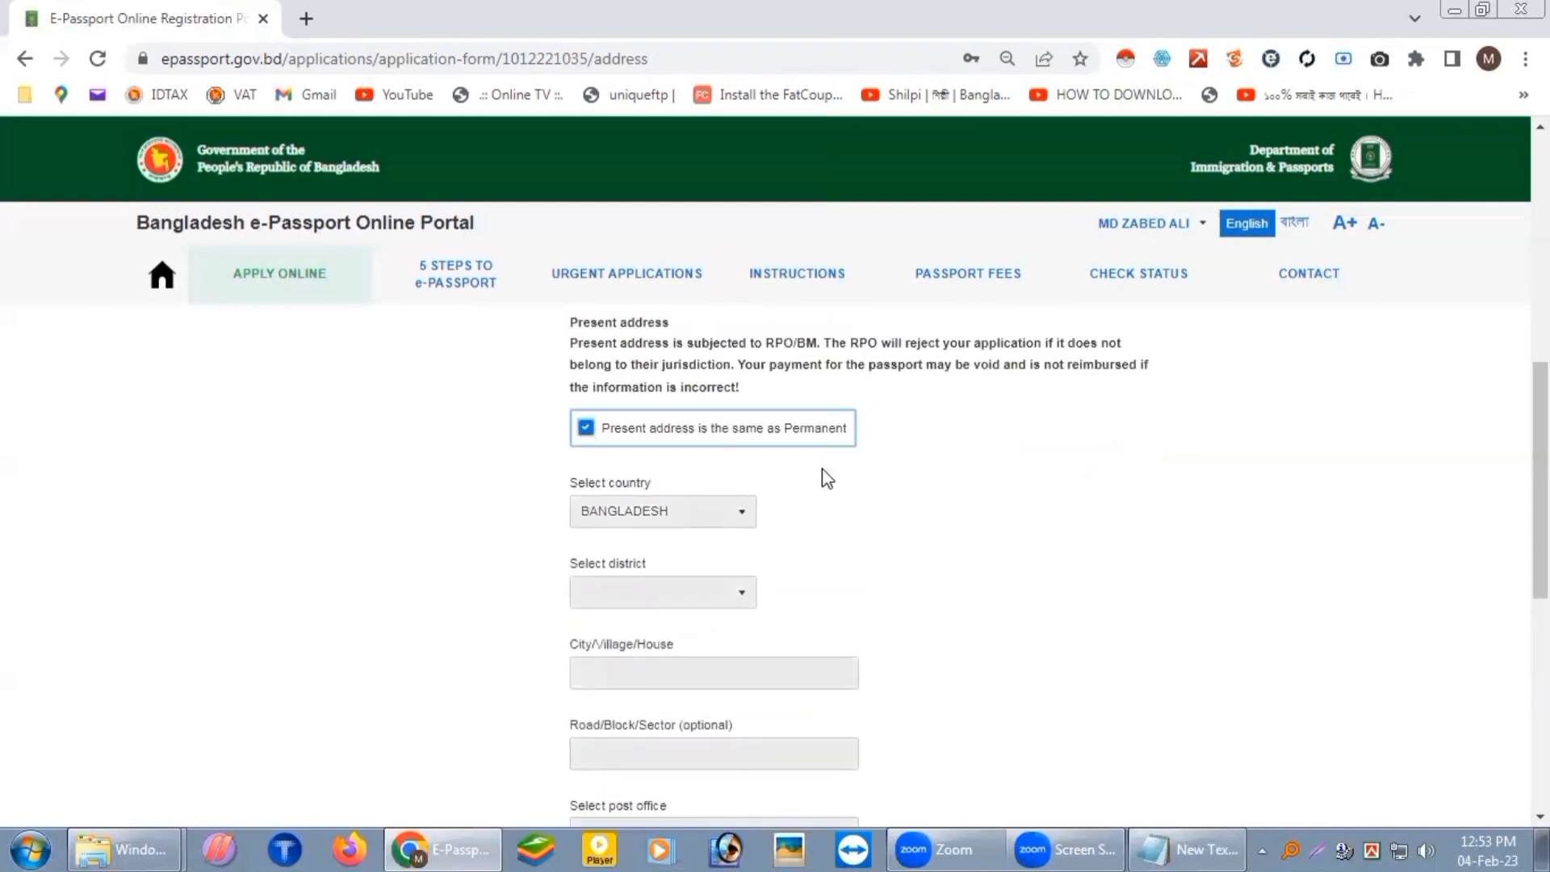
scroll(840, 476, "down", 7)
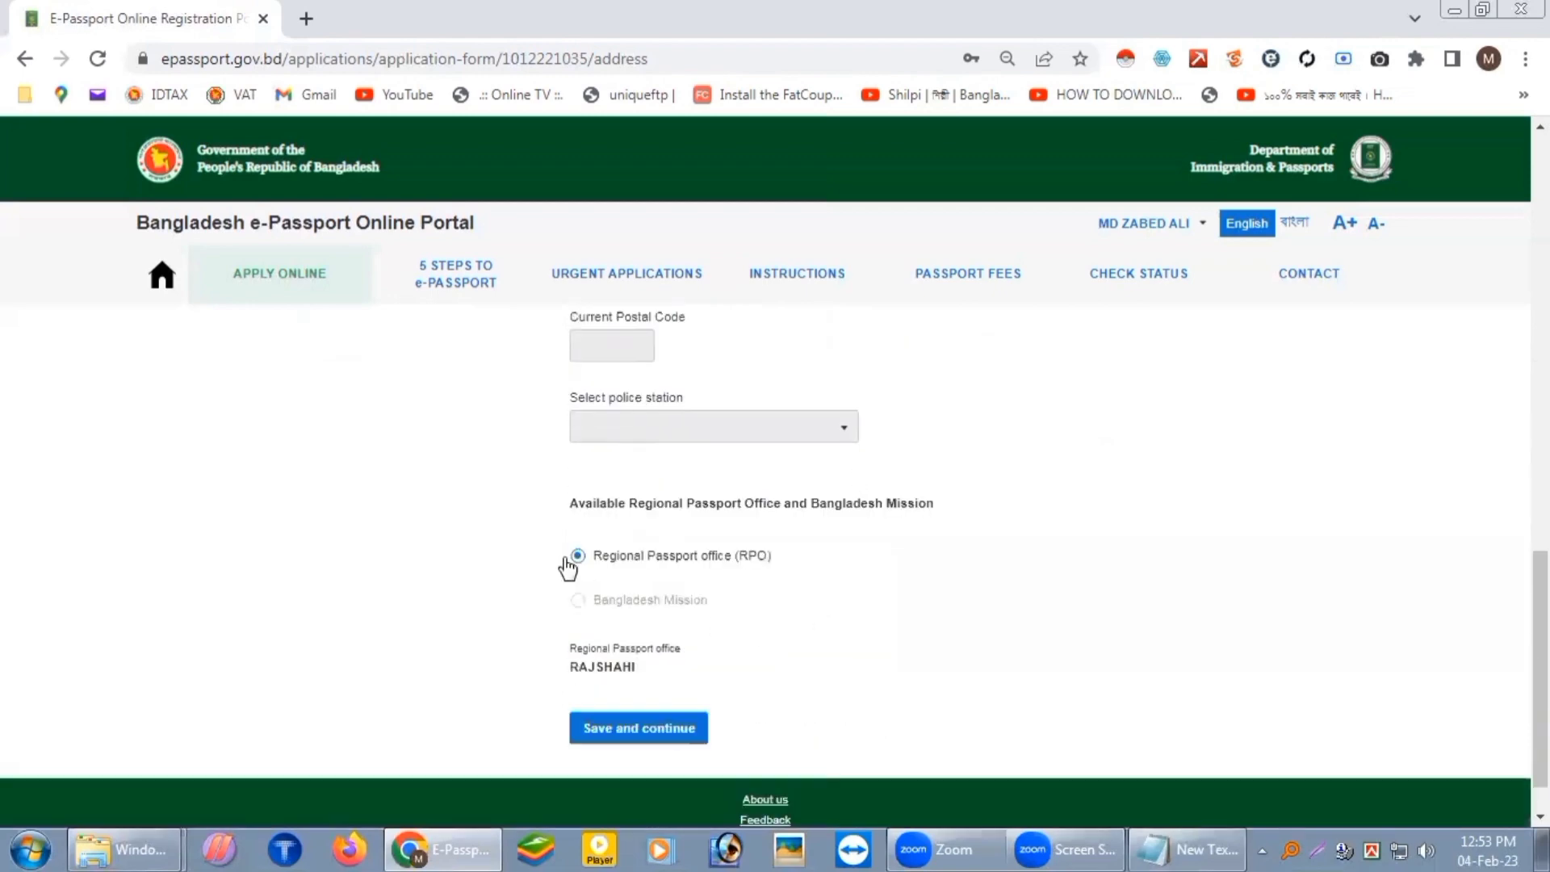
left_click(637, 737)
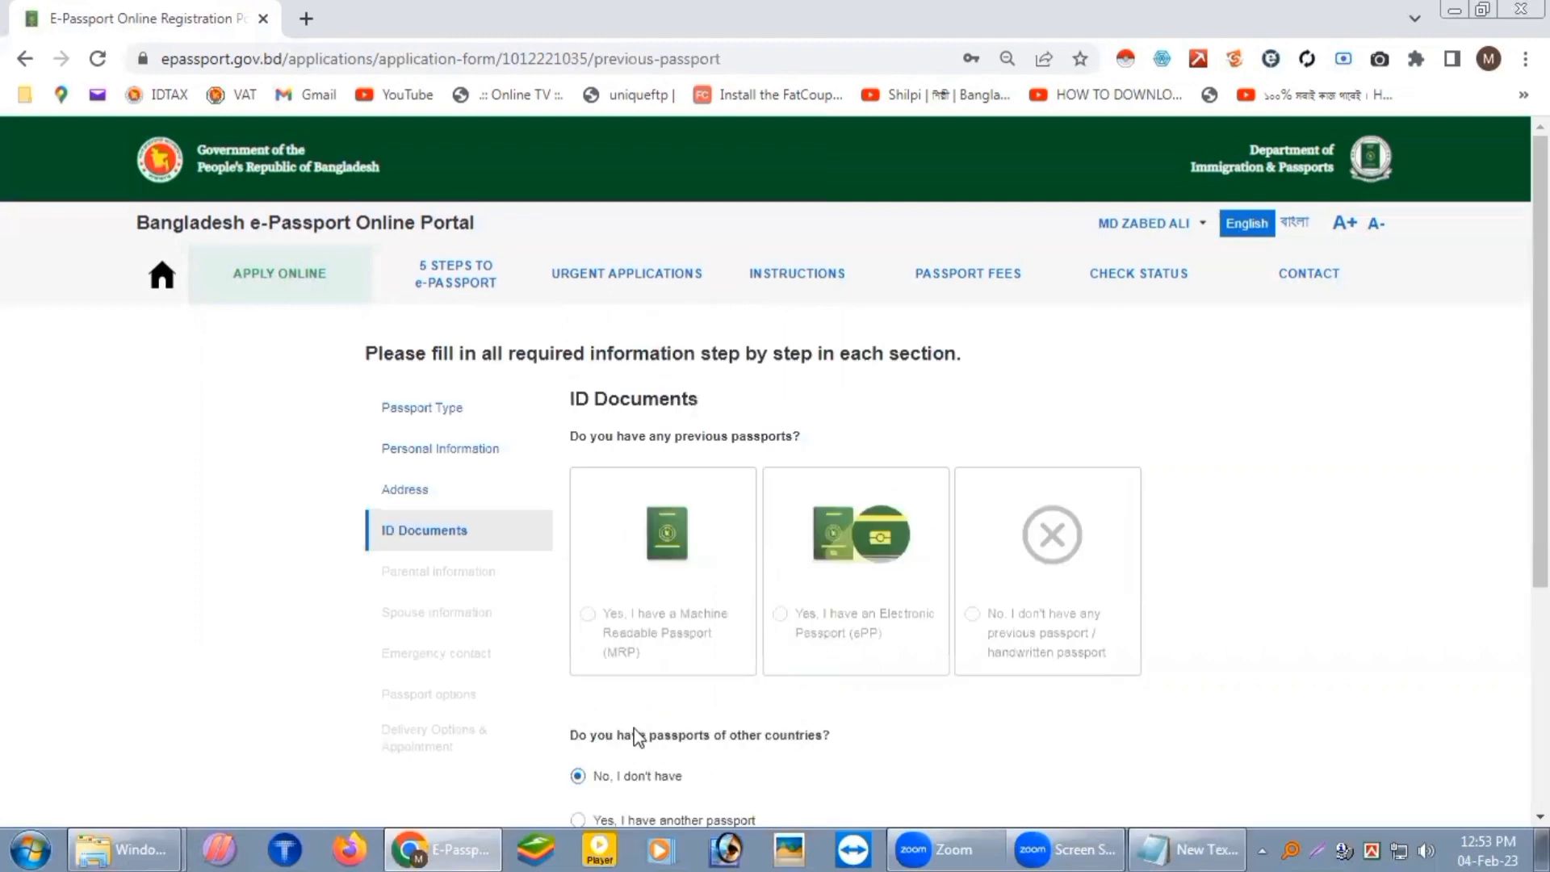
Step: Choose 'Yes, I have a Machine Readable Passport (MRP)' as the previous passport type
scroll(1287, 711, "down", 3)
scroll(1286, 633, "up", 3)
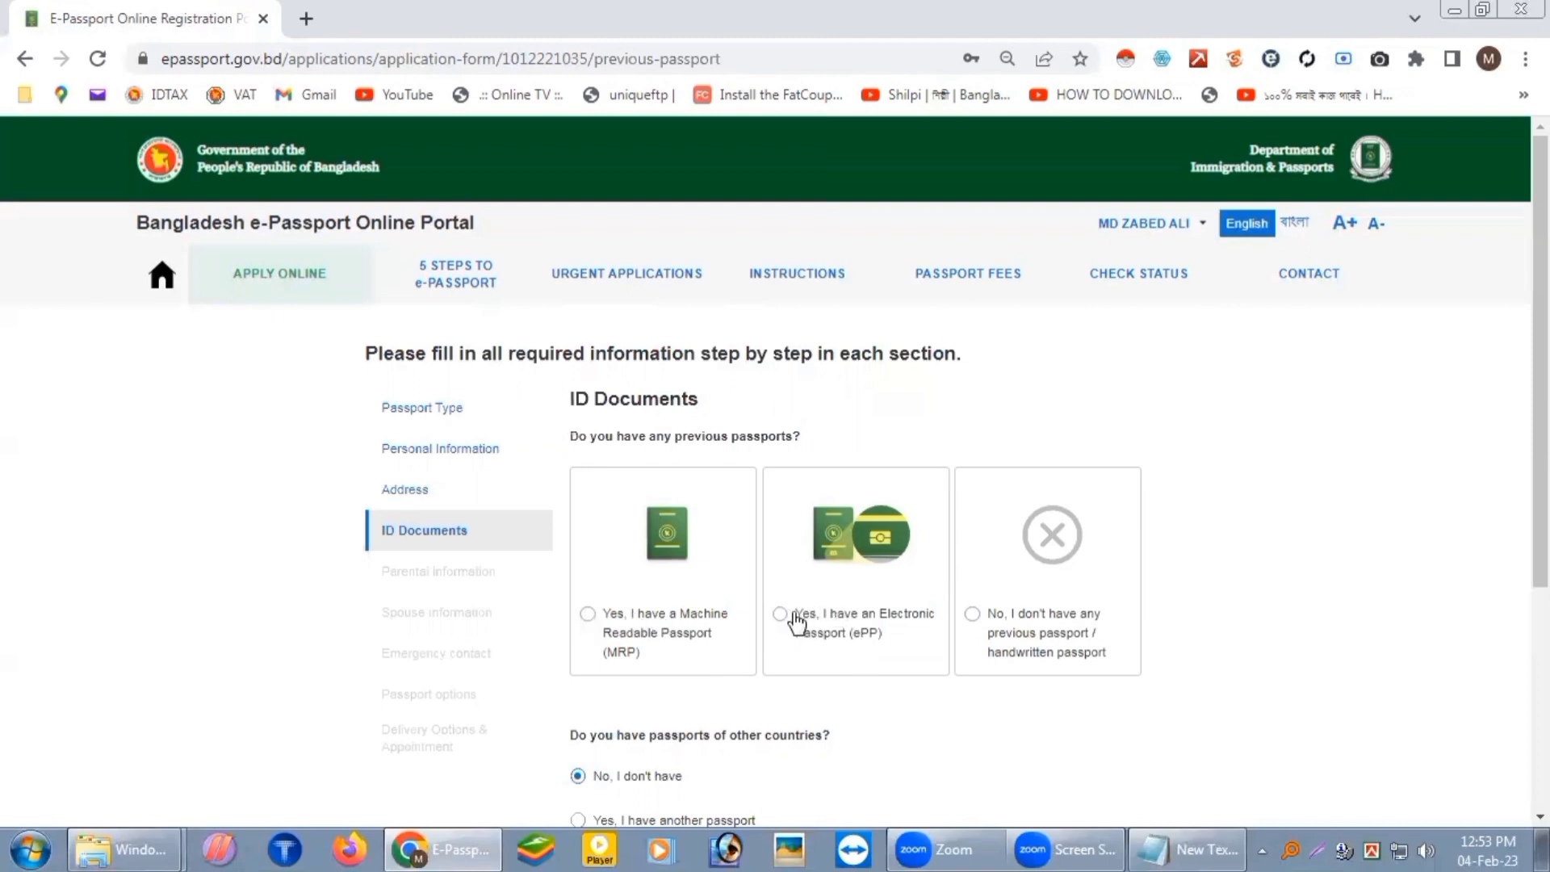
scroll(910, 615, "down", 1)
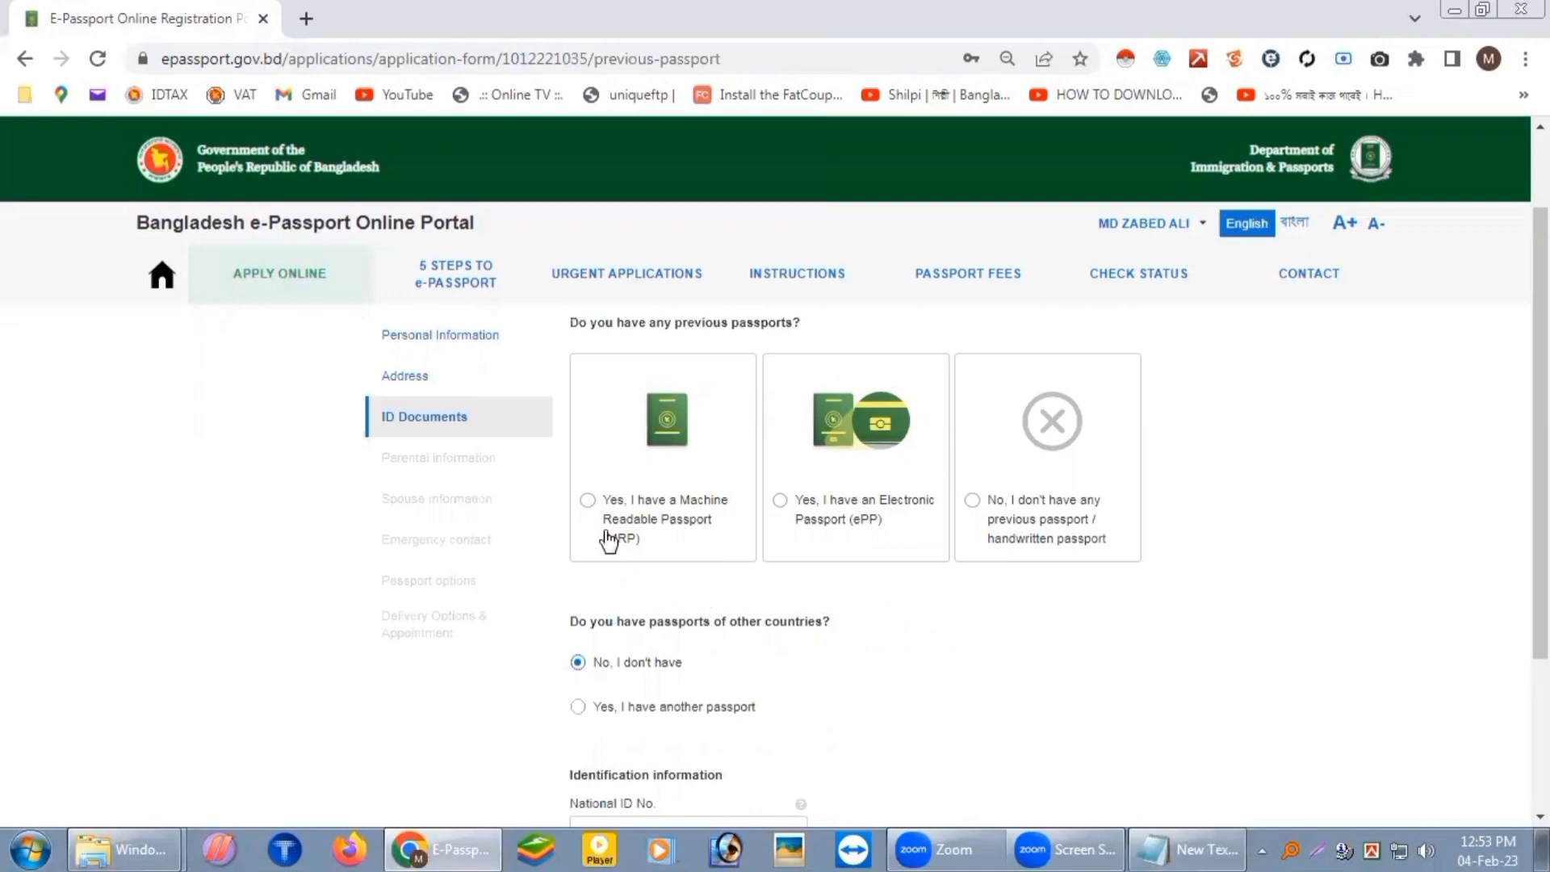
left_click(587, 501)
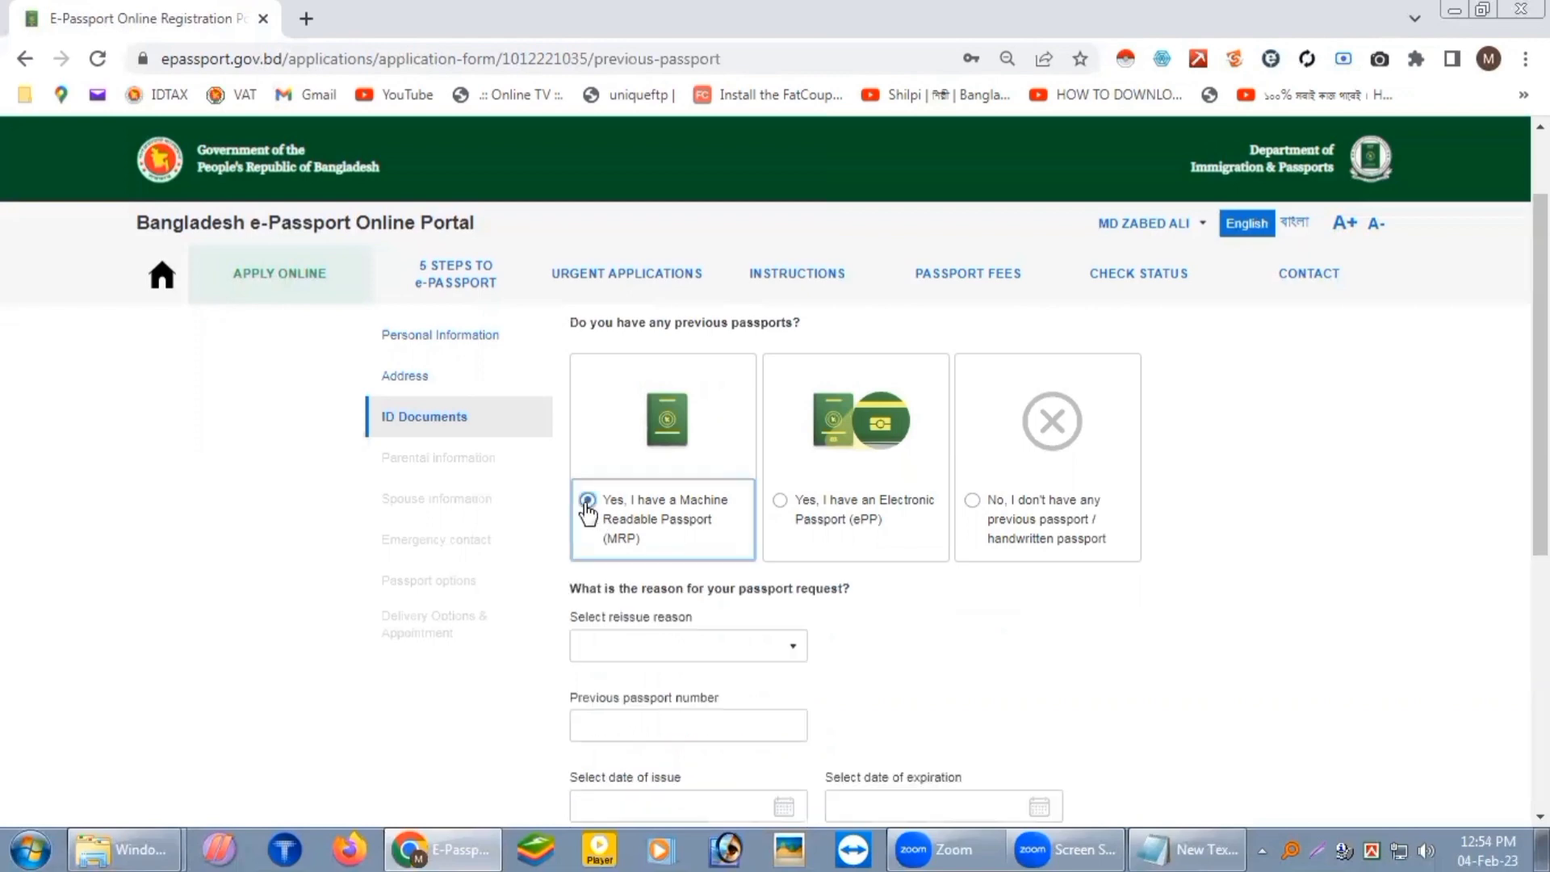
Step: Choose CONVERSION TO EPASSPORT as the reissue reason and click into the previous passport number field
scroll(587, 507, "down", 1)
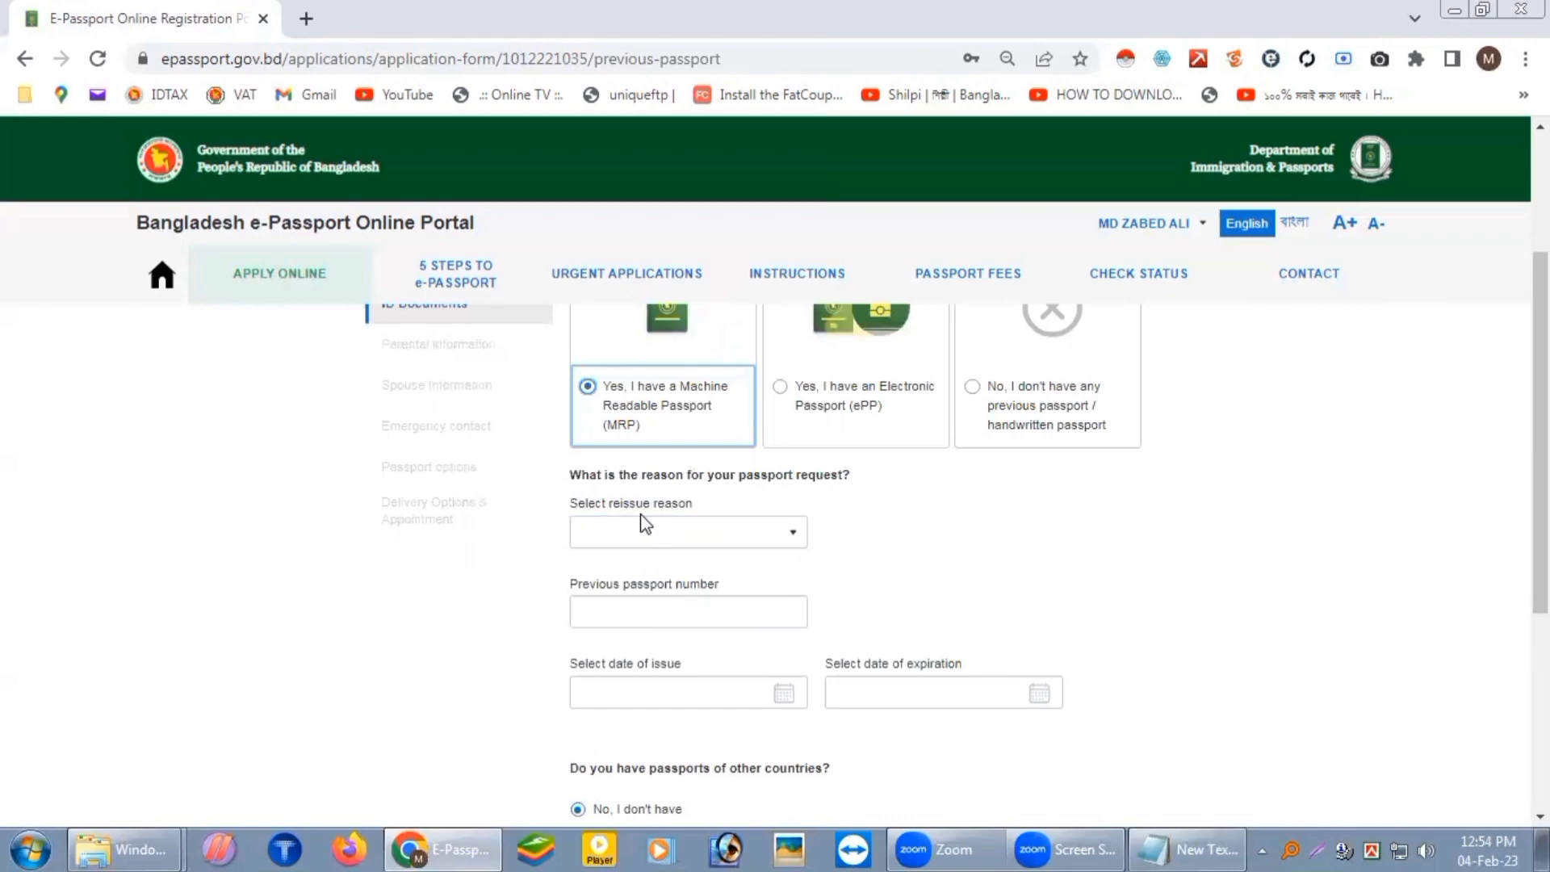
left_click(796, 543)
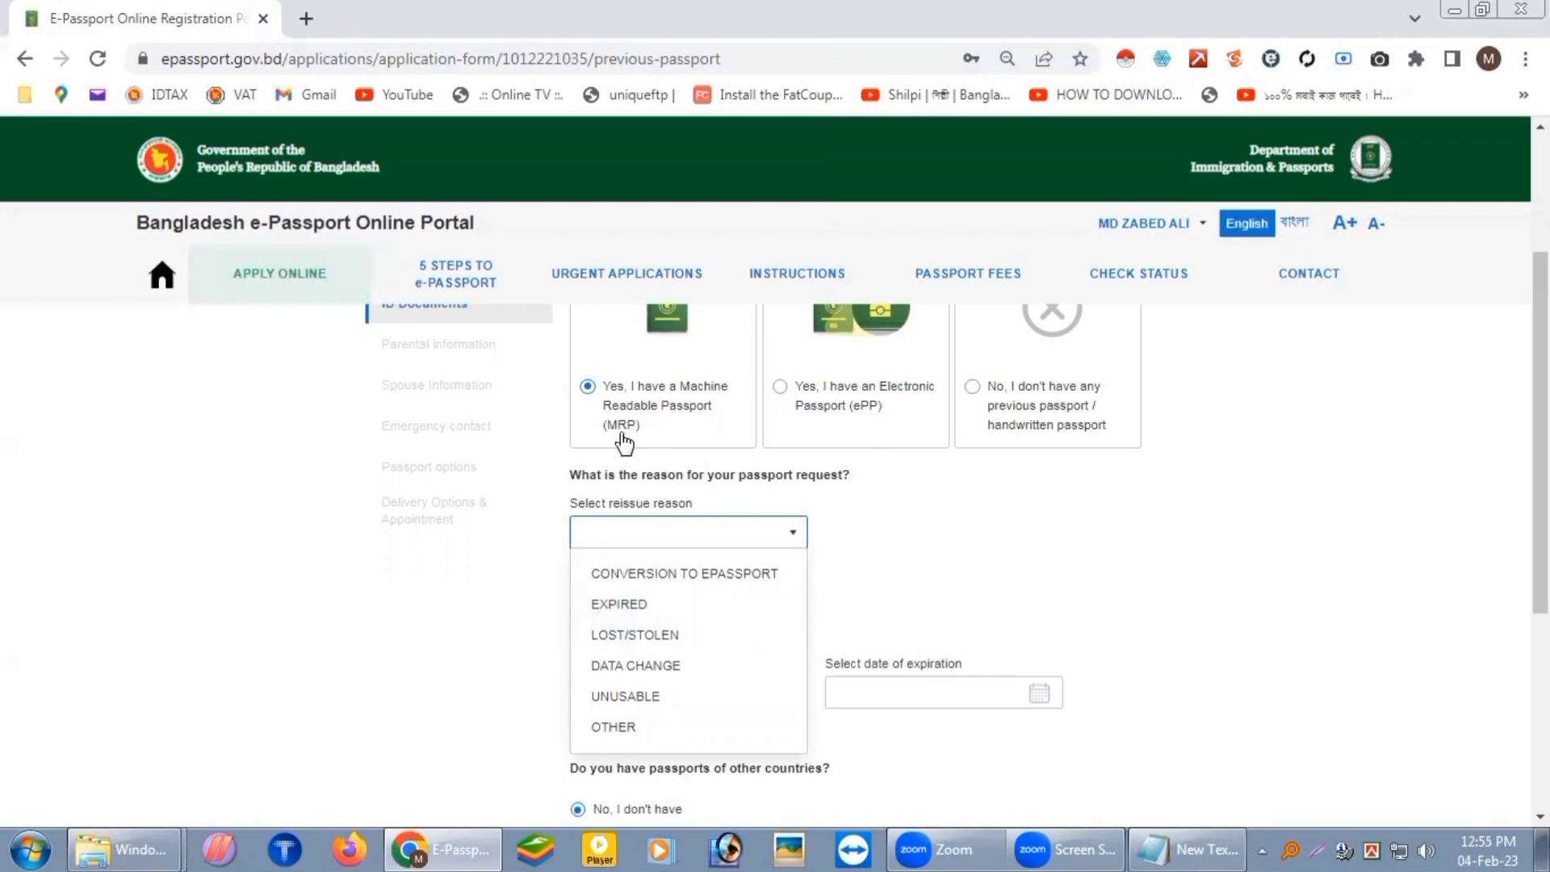
left_click(695, 575)
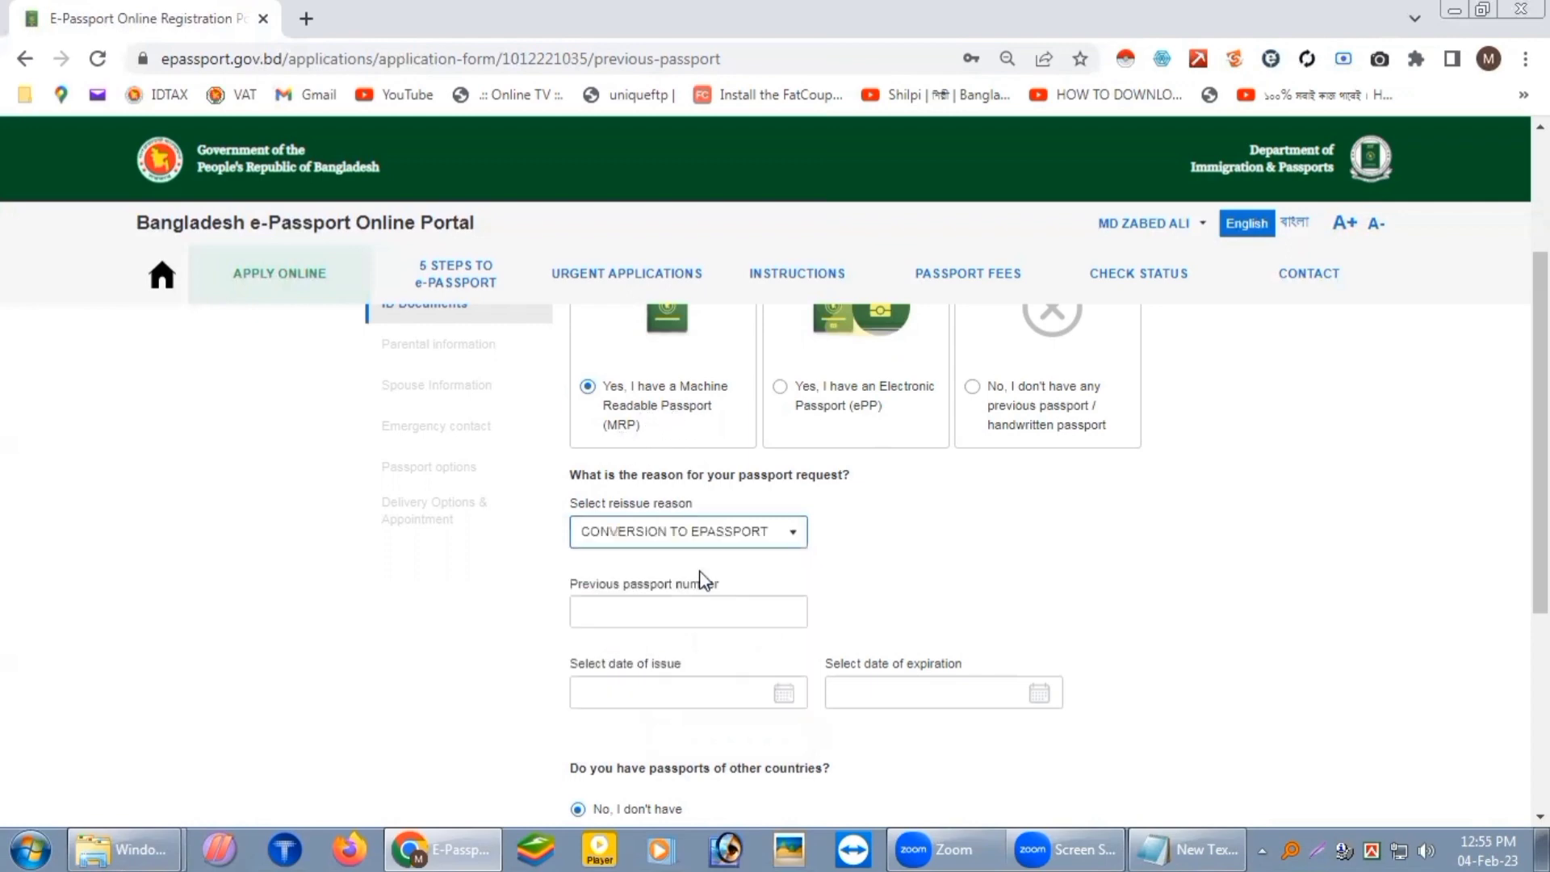
left_click(733, 609)
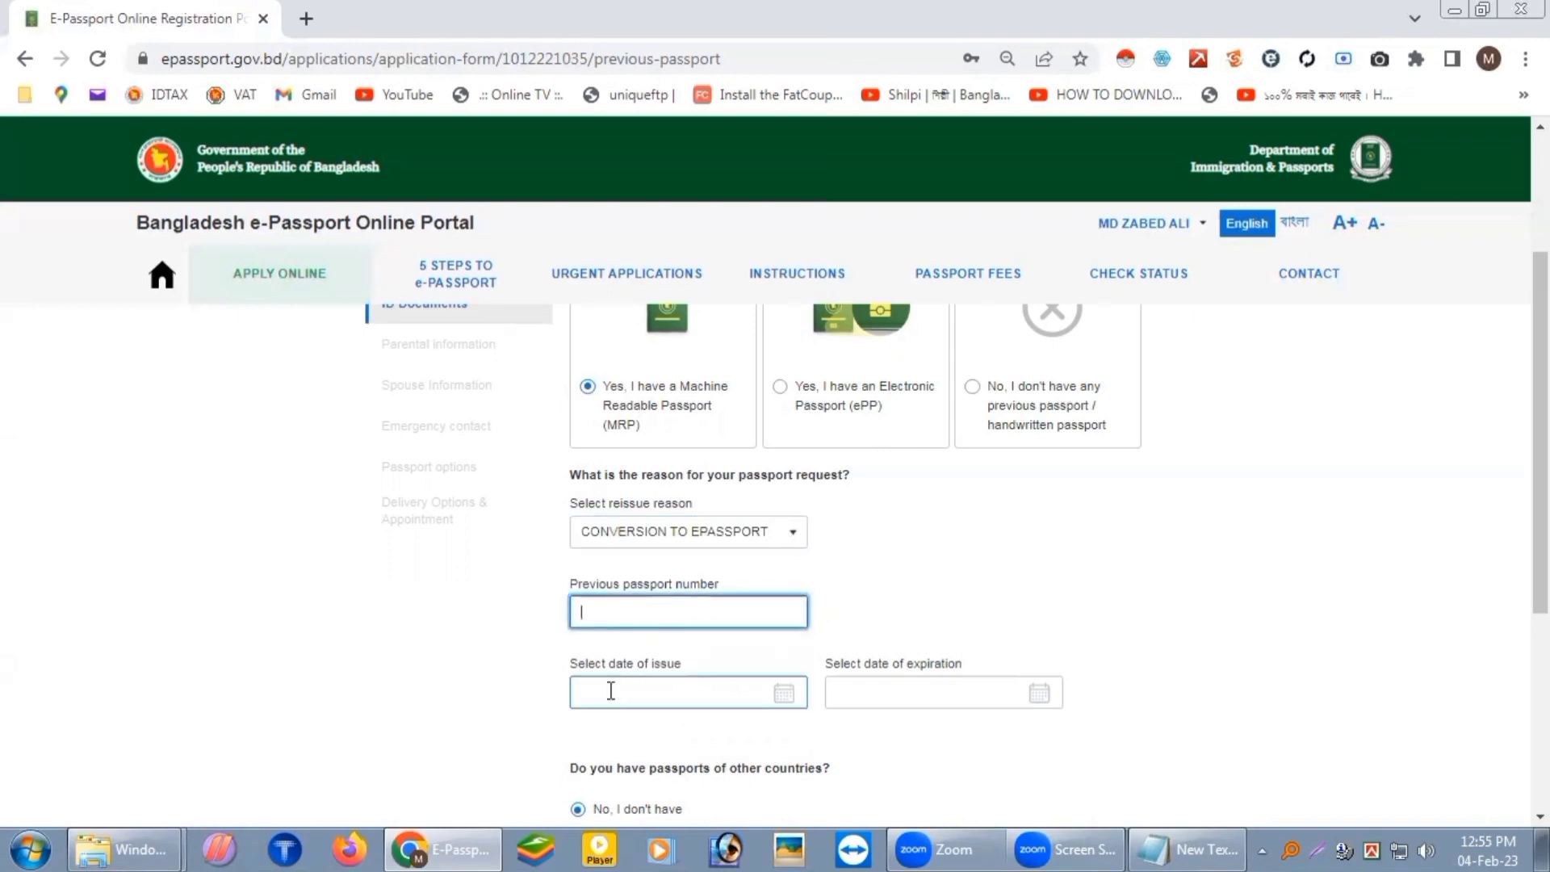
Step: Switch the answer to 'No, I don't have any previous passport'
scroll(969, 685, "down", 1)
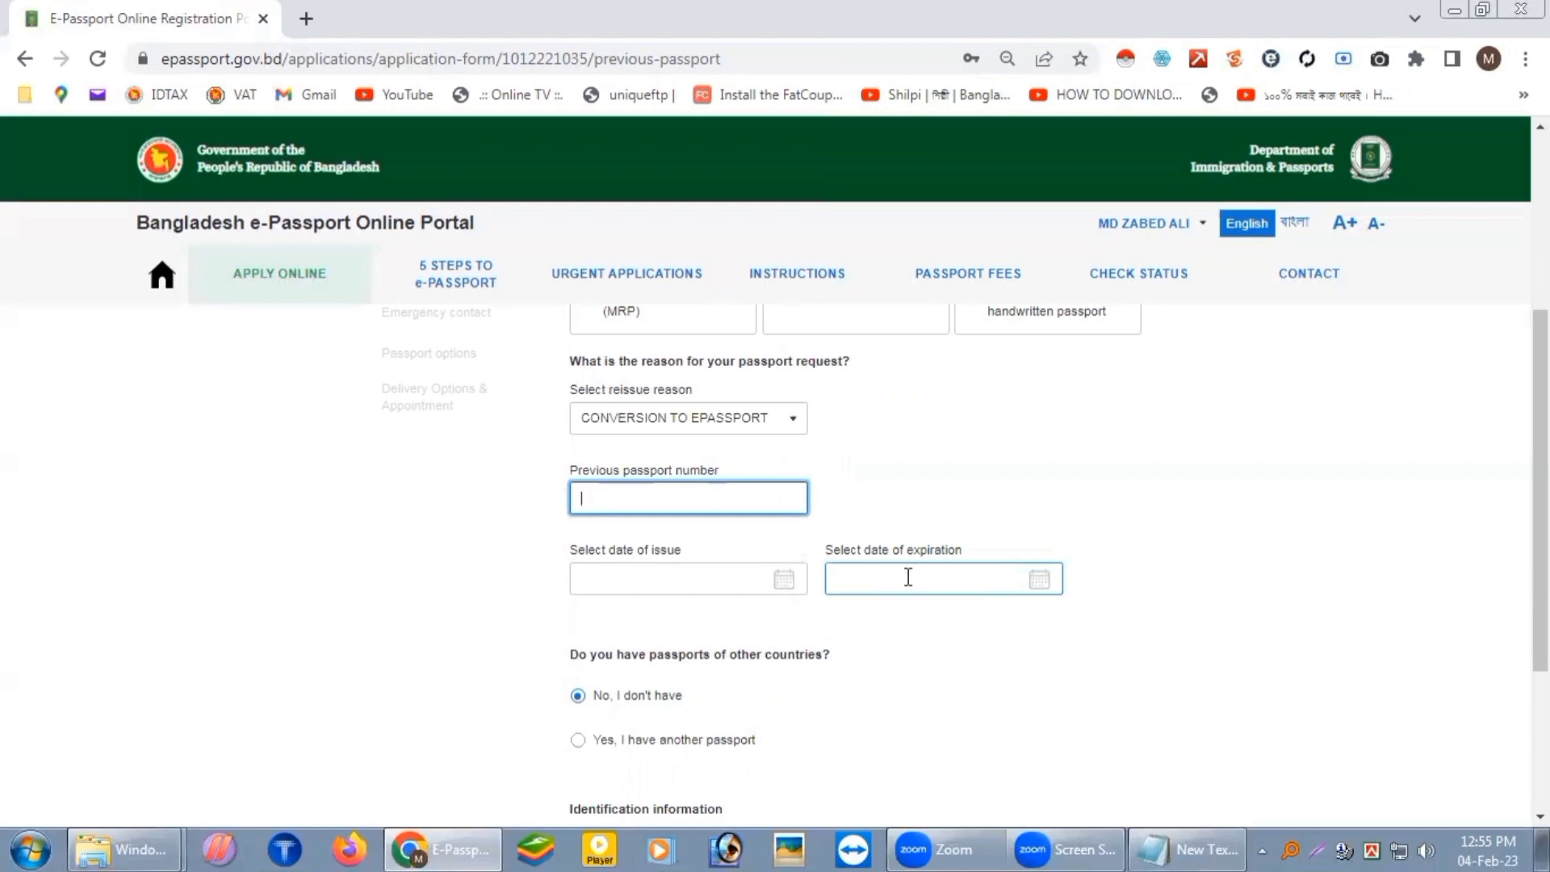
scroll(924, 618, "up", 2)
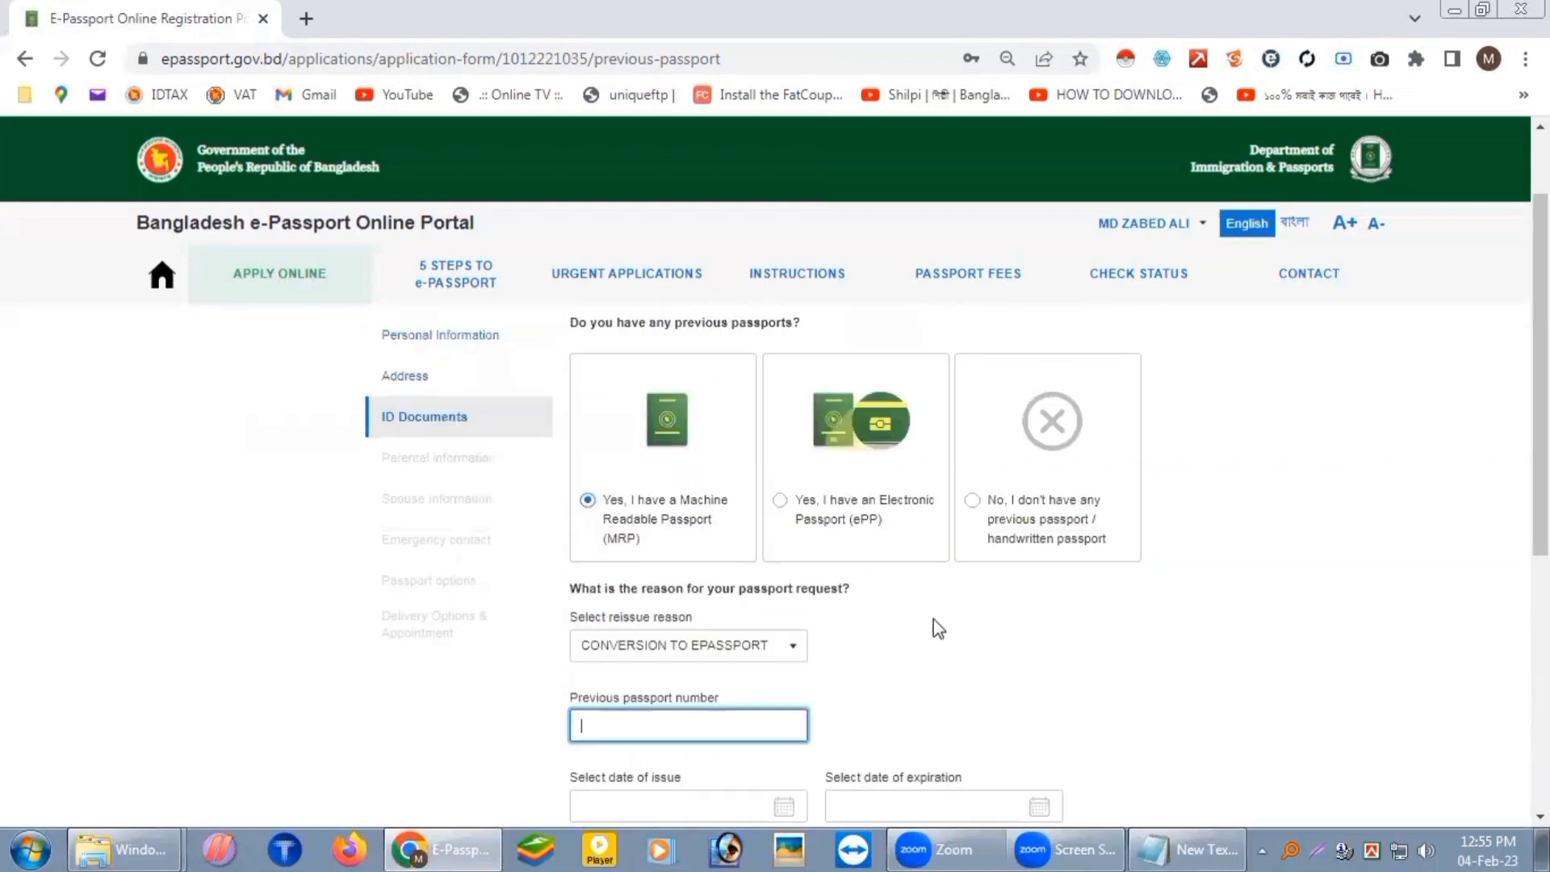
left_click(971, 504)
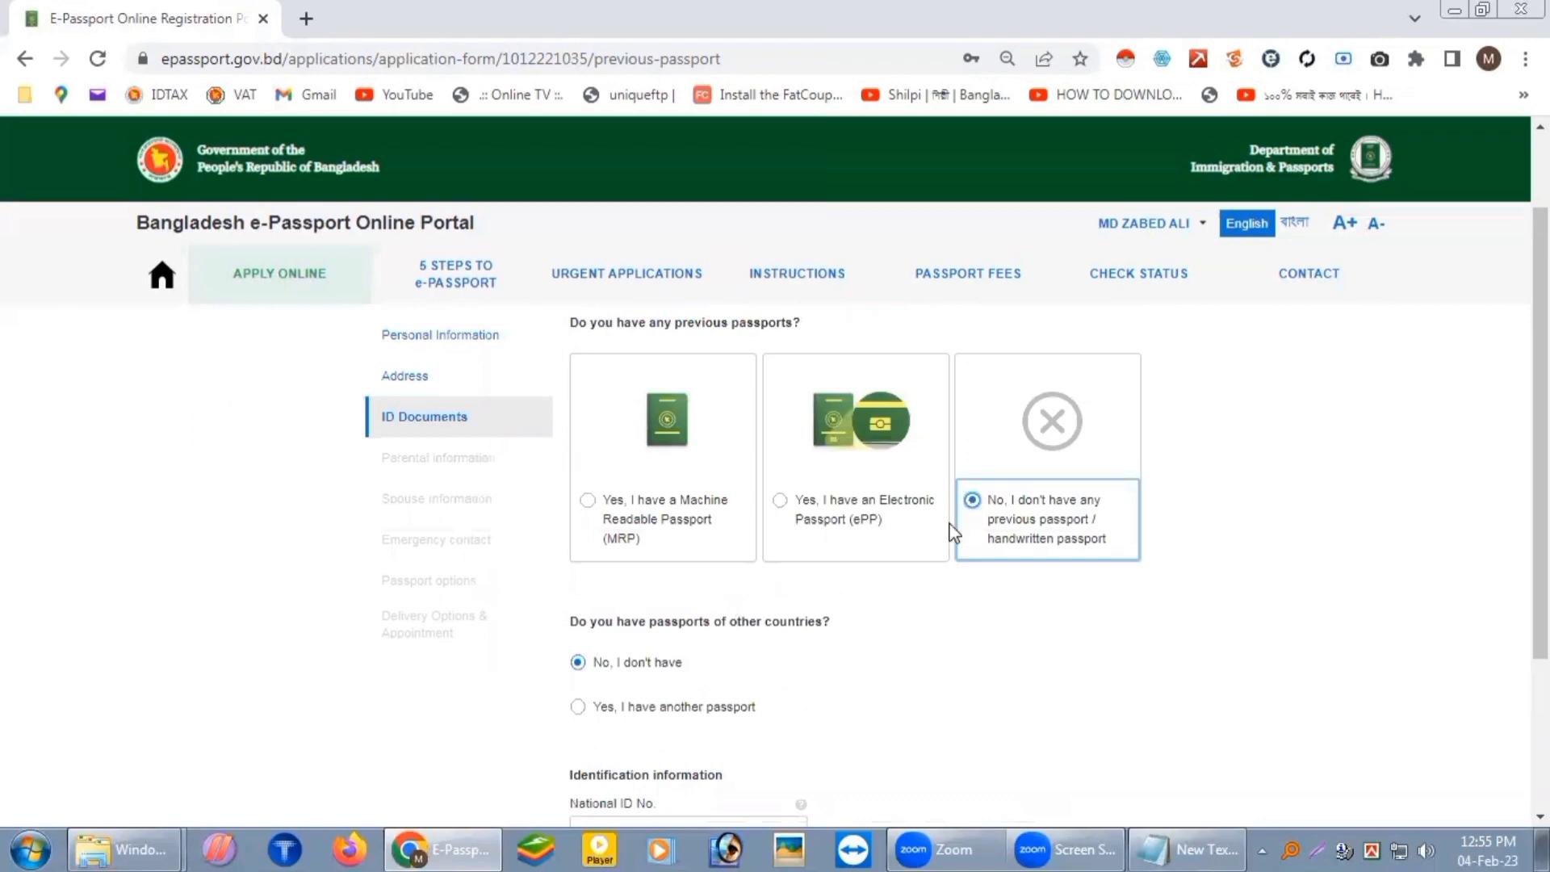
Step: Copy the applicant's National ID number from the notes into the National ID No. field
scroll(658, 509, "down", 2)
left_click(627, 607)
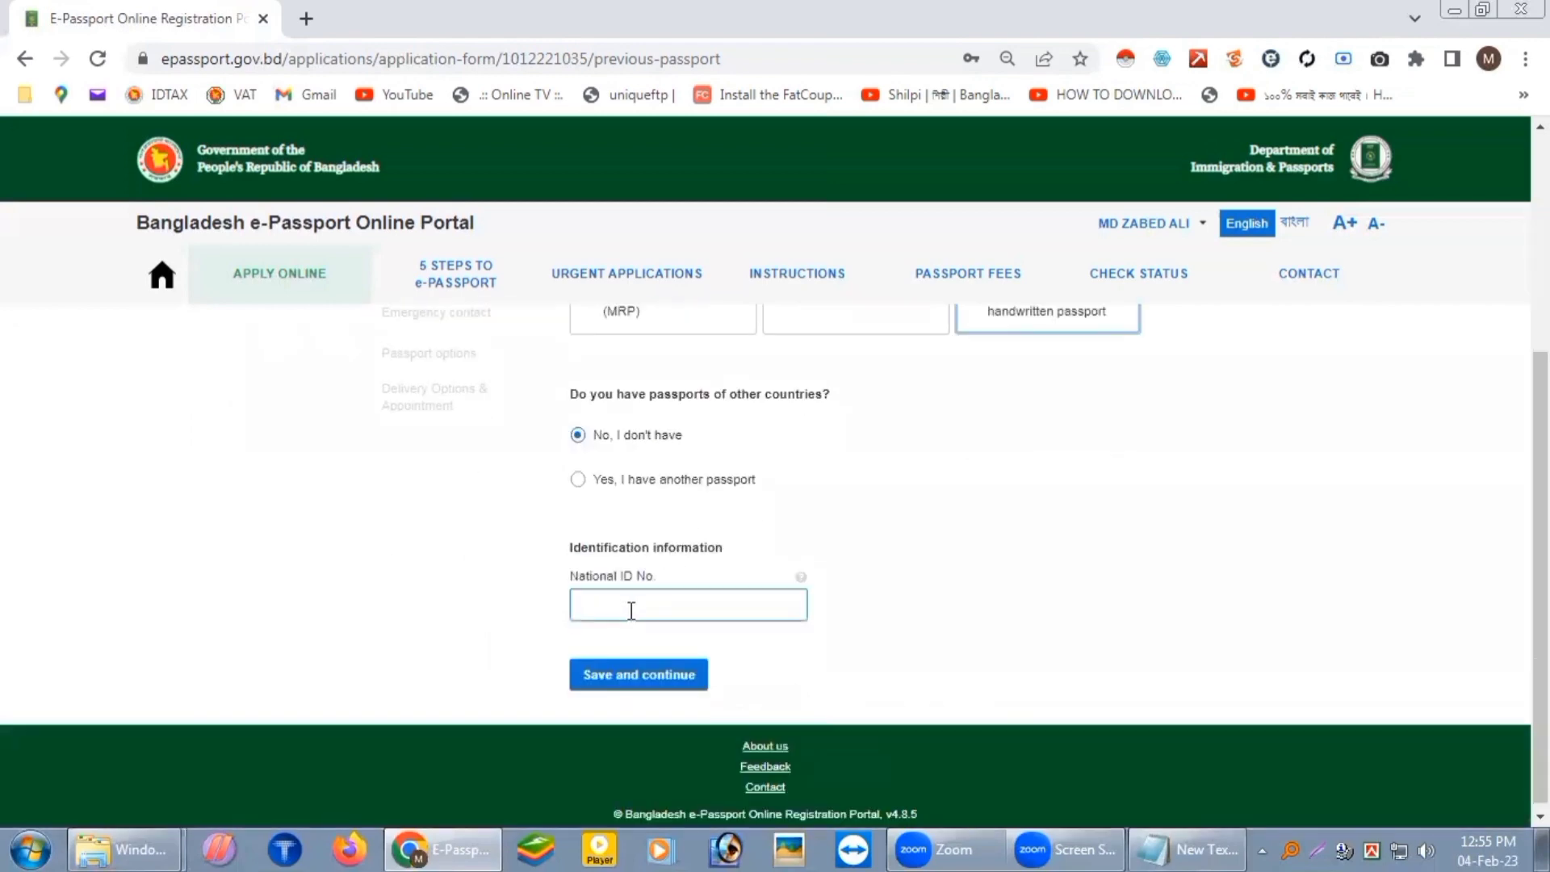
left_click(1210, 839)
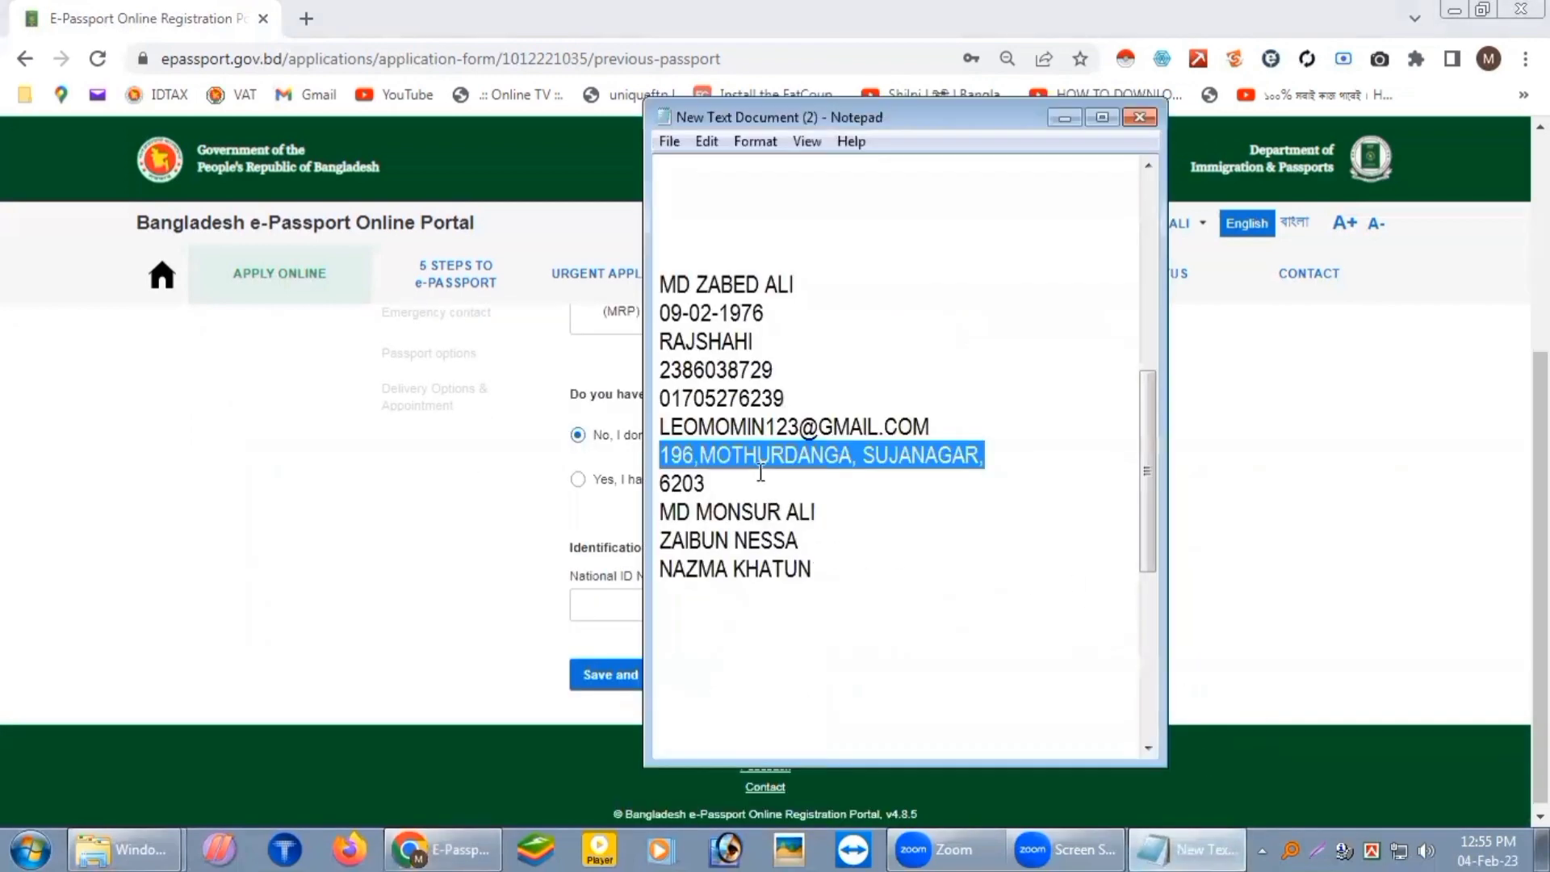
left_click_drag(792, 370, 632, 372)
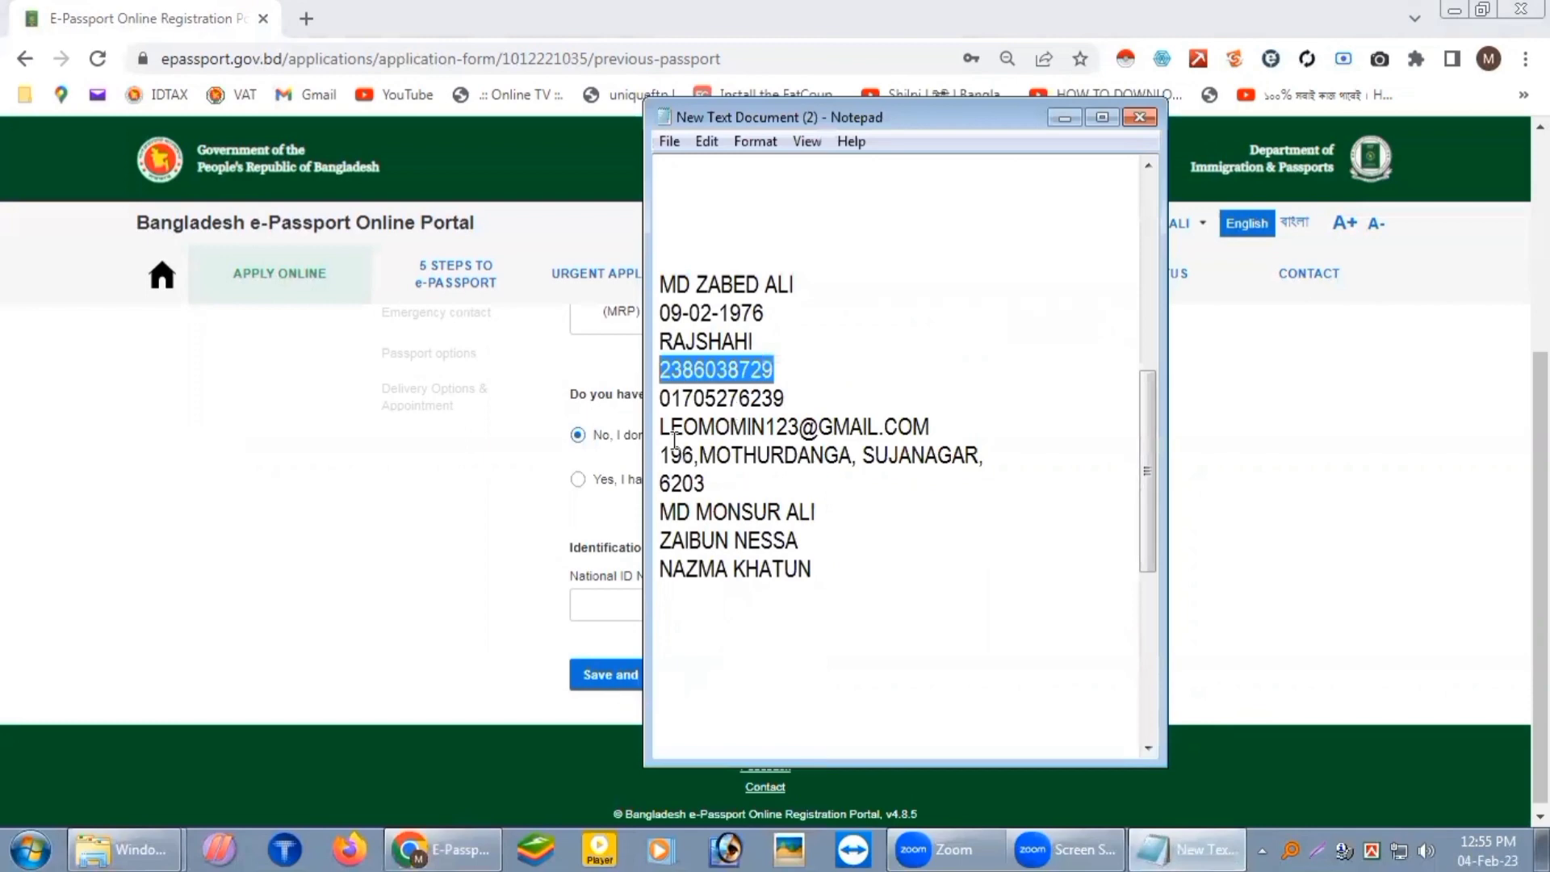
left_click(626, 637)
left_click(654, 608)
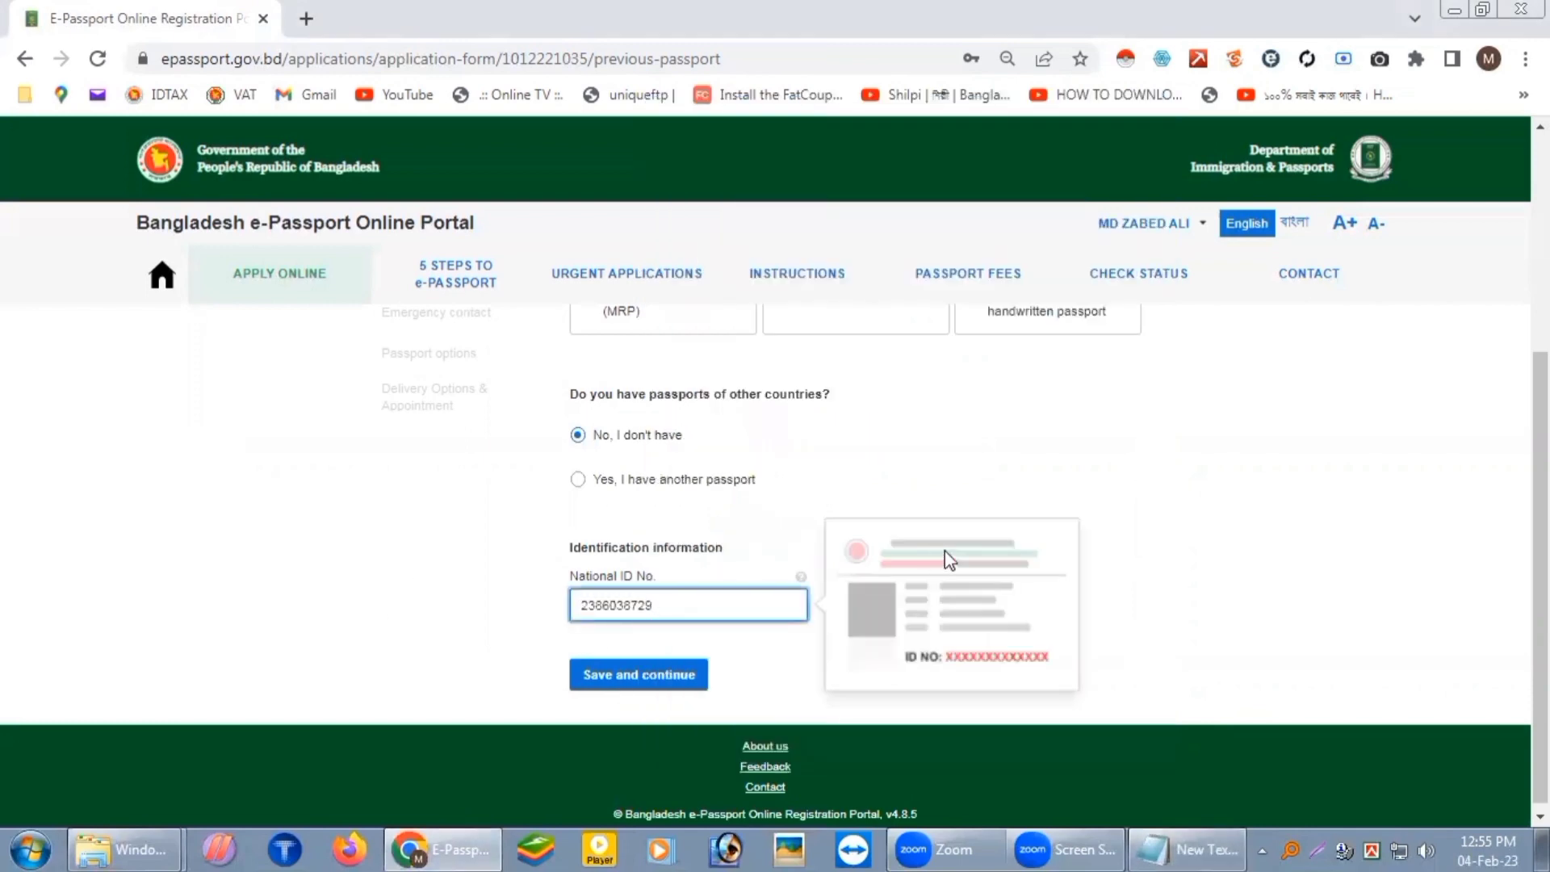
Step: Save the ID Documents step, refocusing the National ID field after the warning
left_click(635, 682)
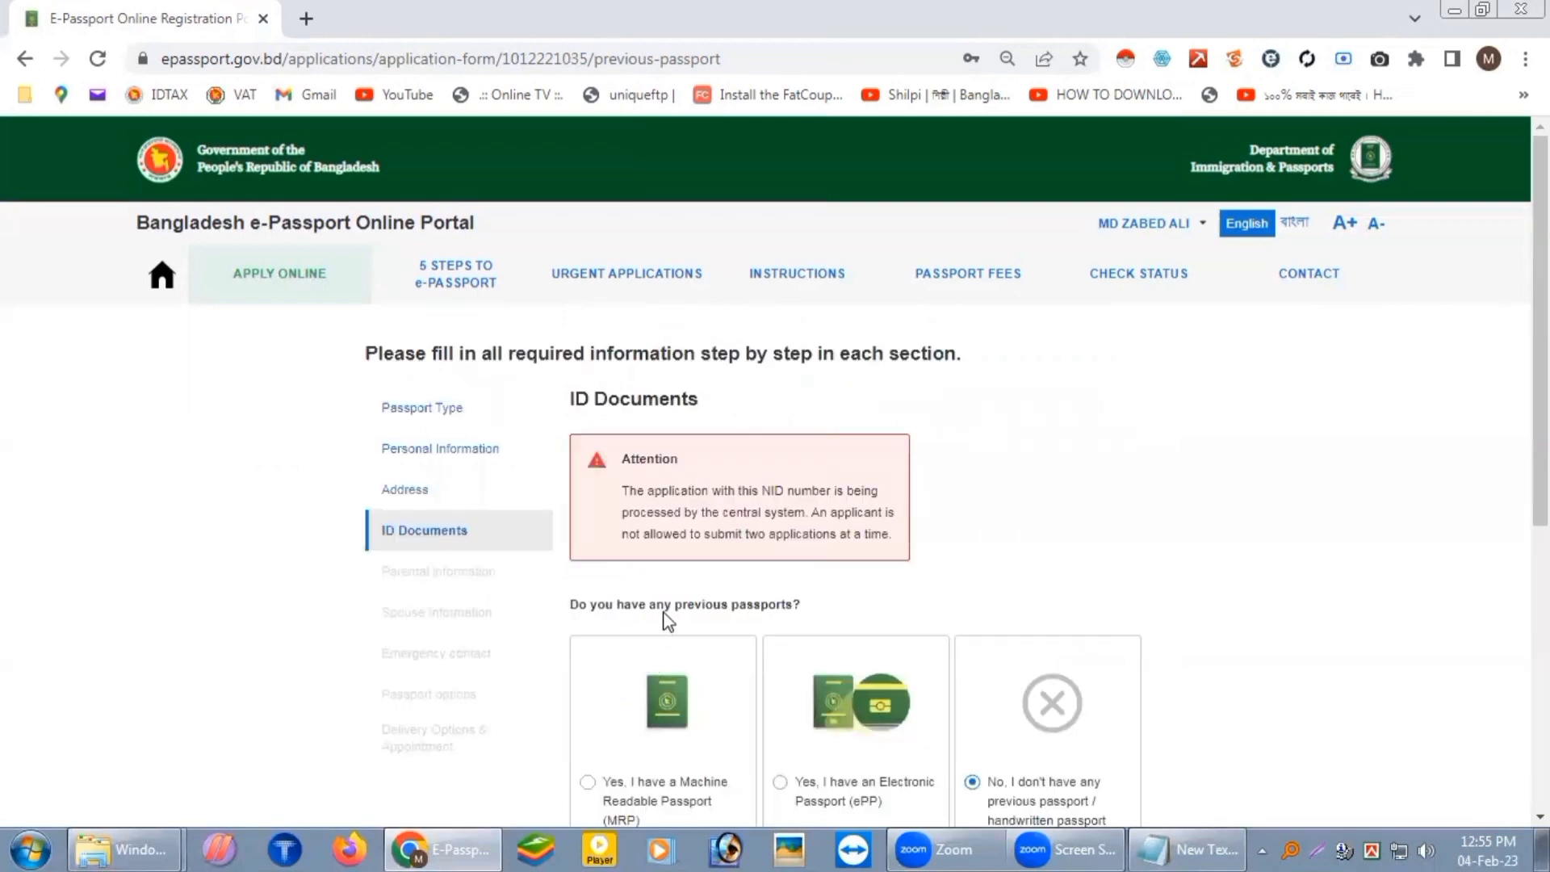
scroll(667, 620, "down", 1)
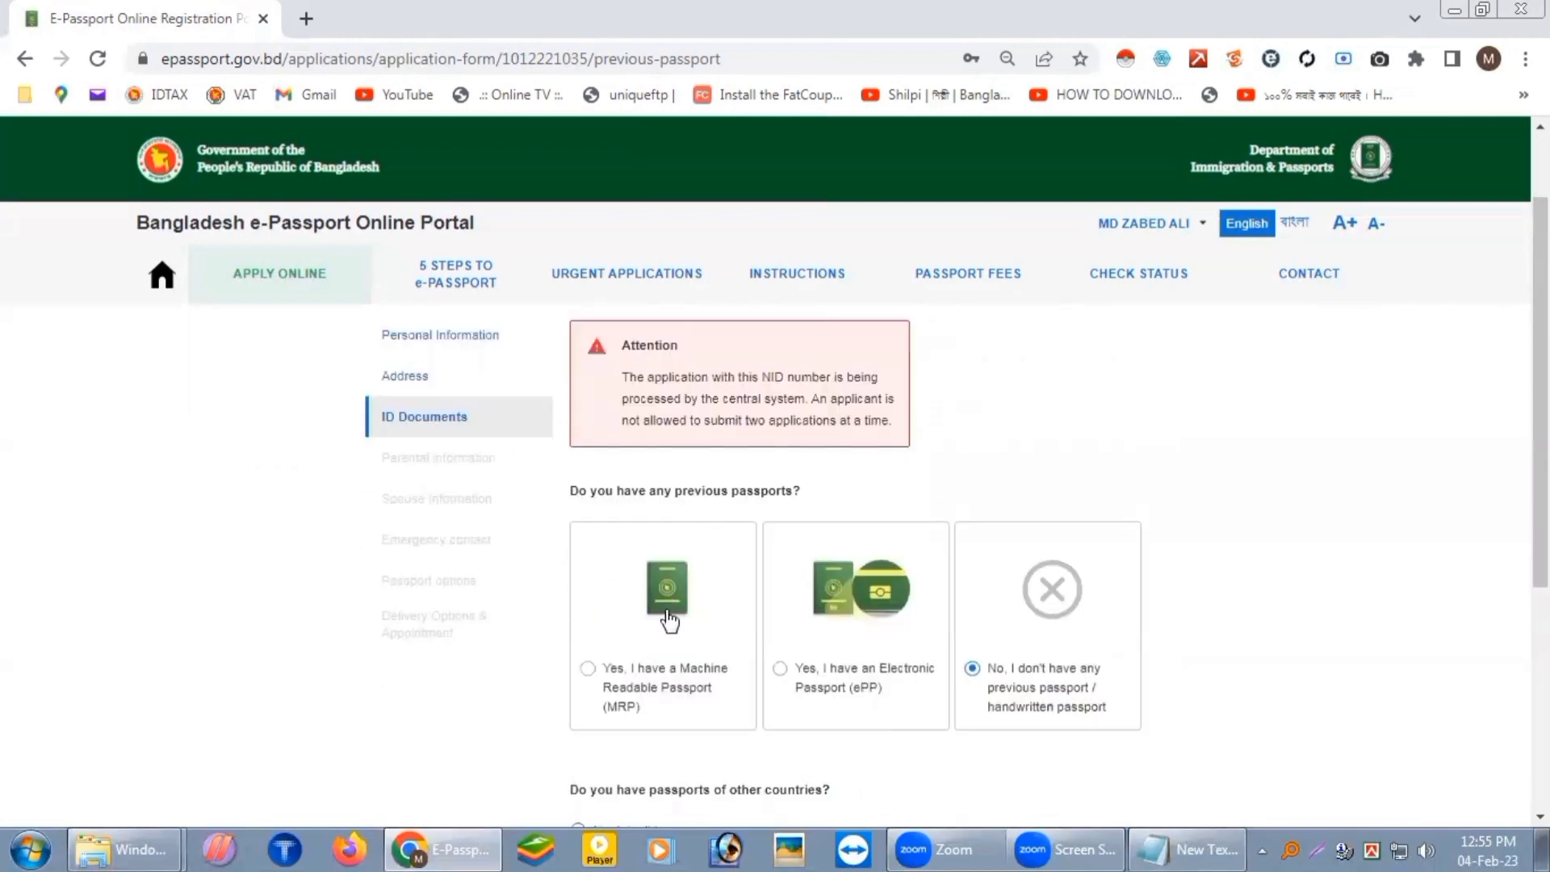
scroll(669, 618, "down", 5)
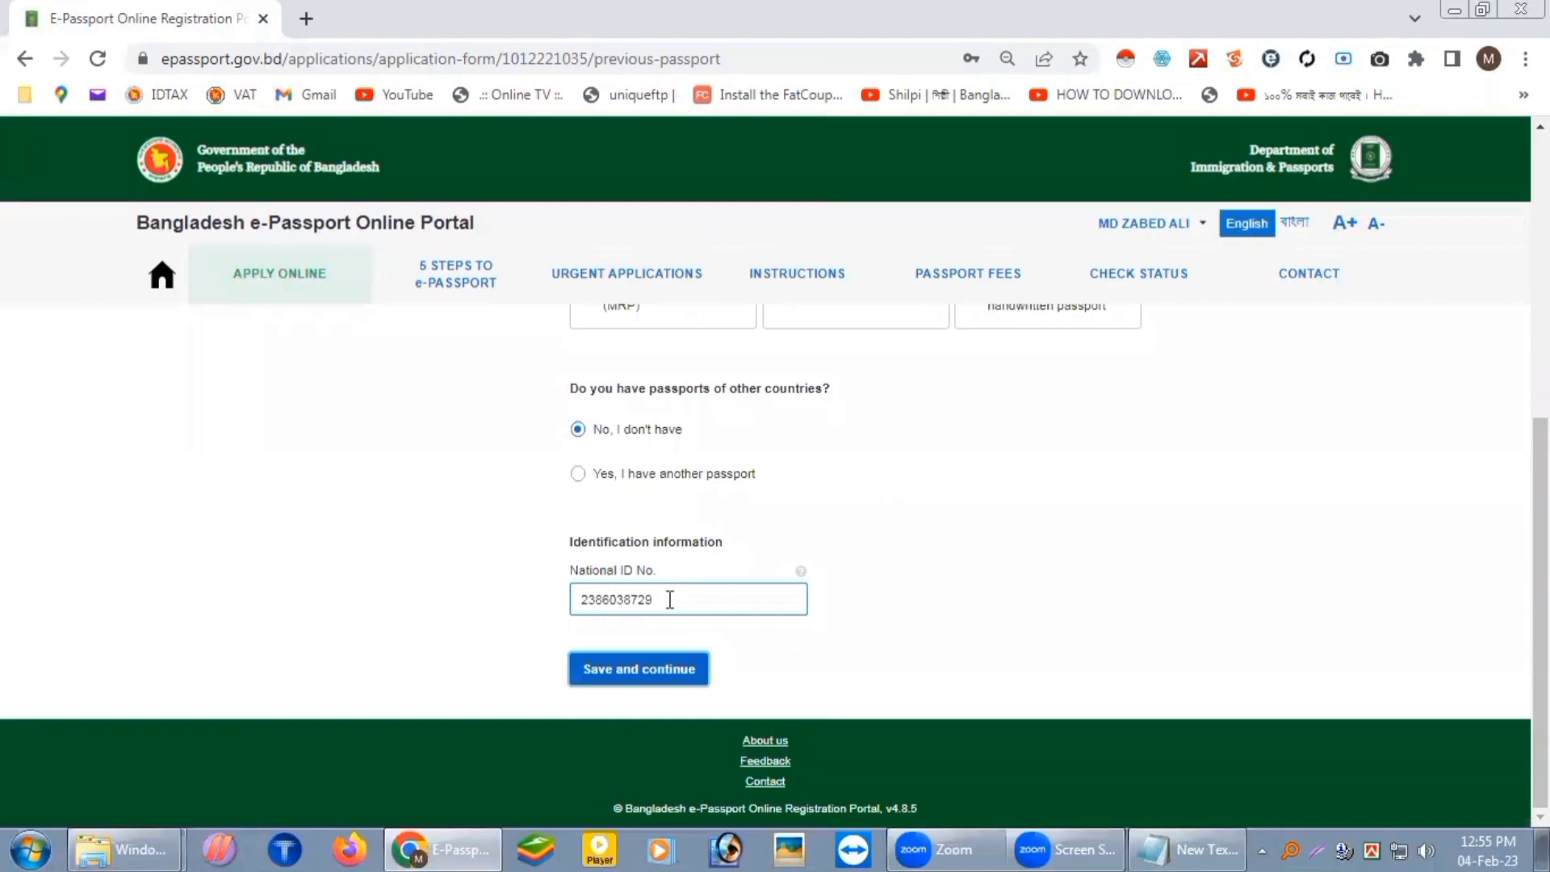
left_click(669, 599)
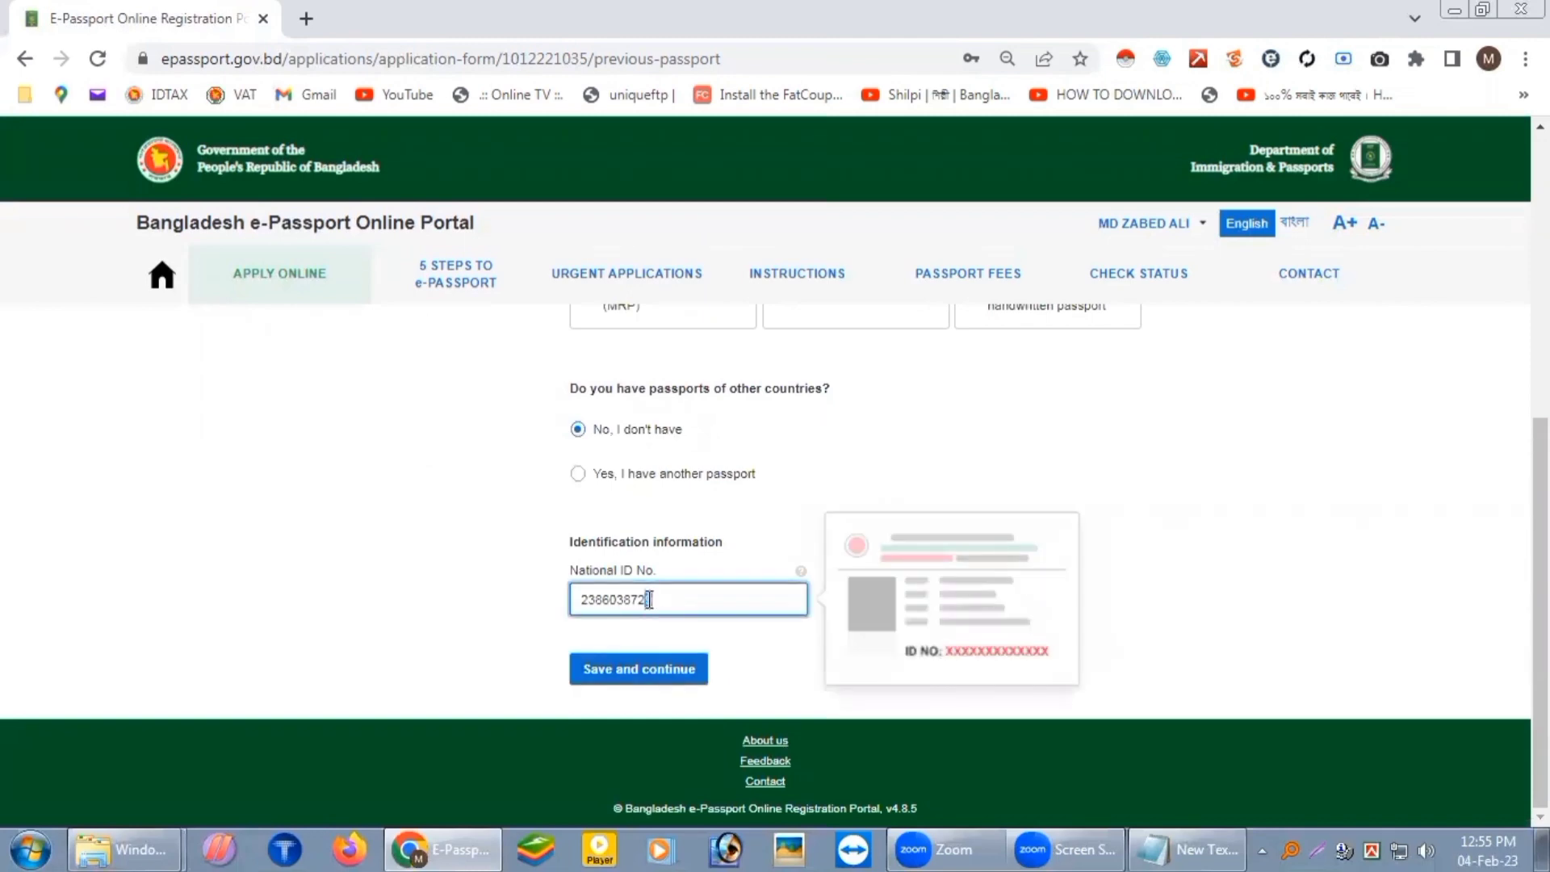
left_click(656, 673)
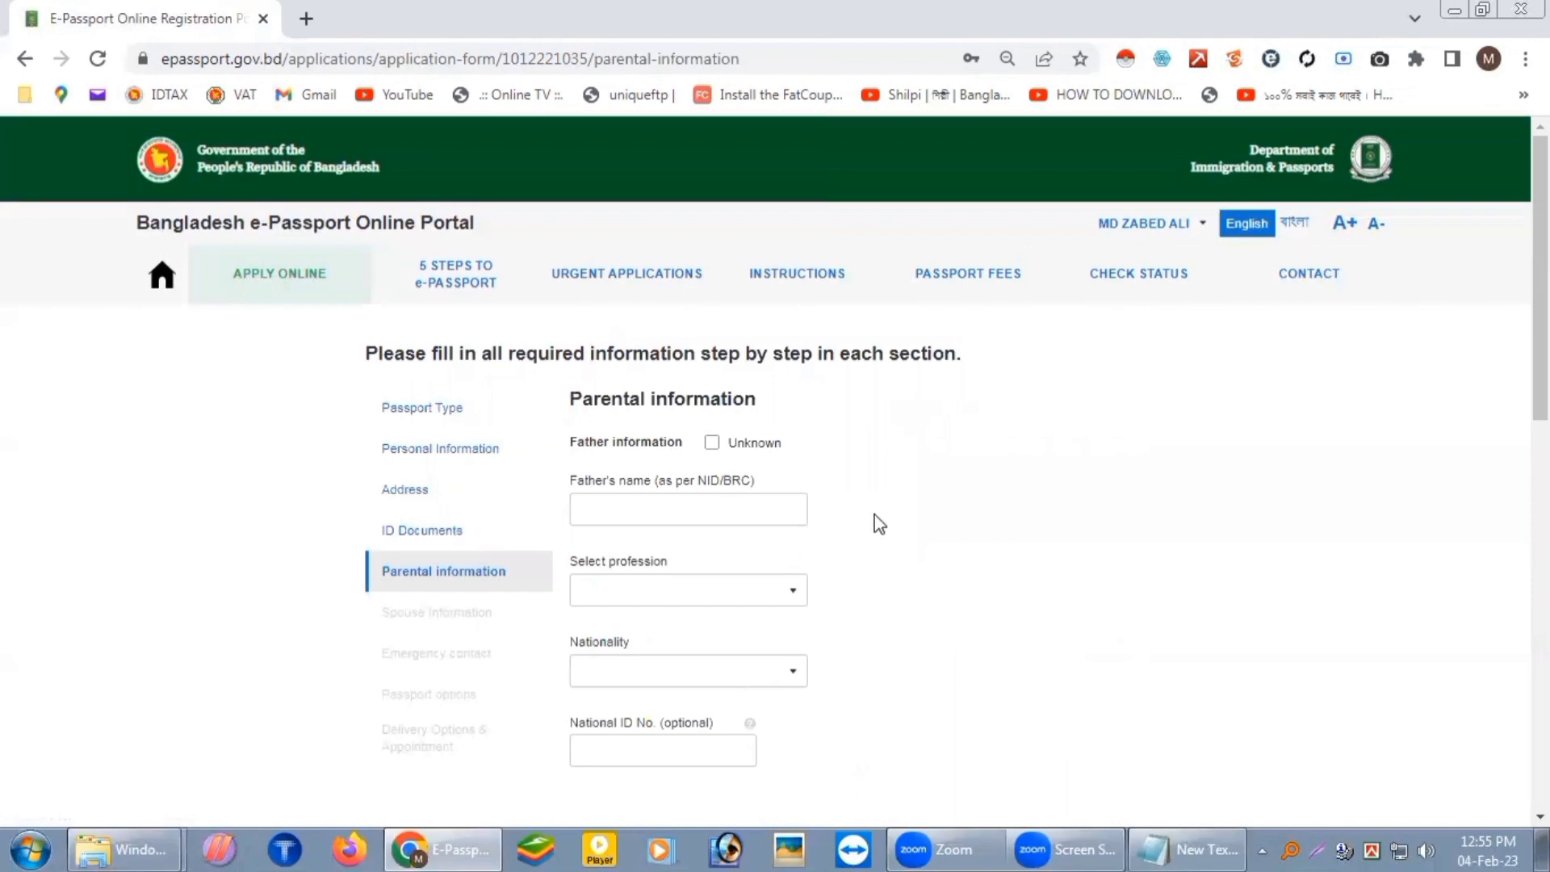
Step: Paste the father's name from the notes into the Father's name field
left_click(711, 509)
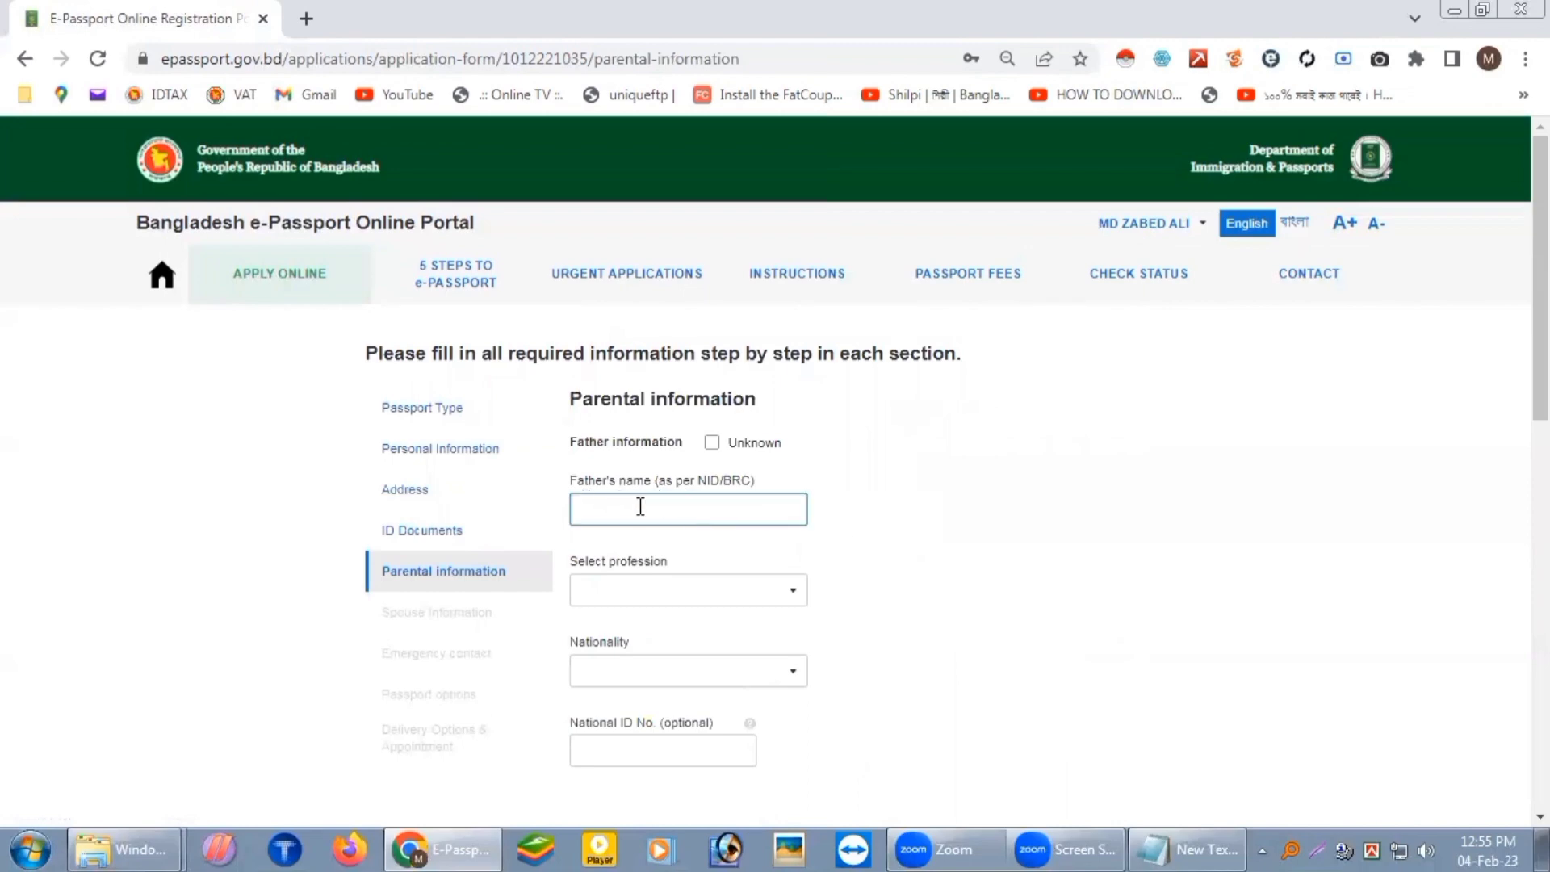
scroll(688, 516, "down", 1)
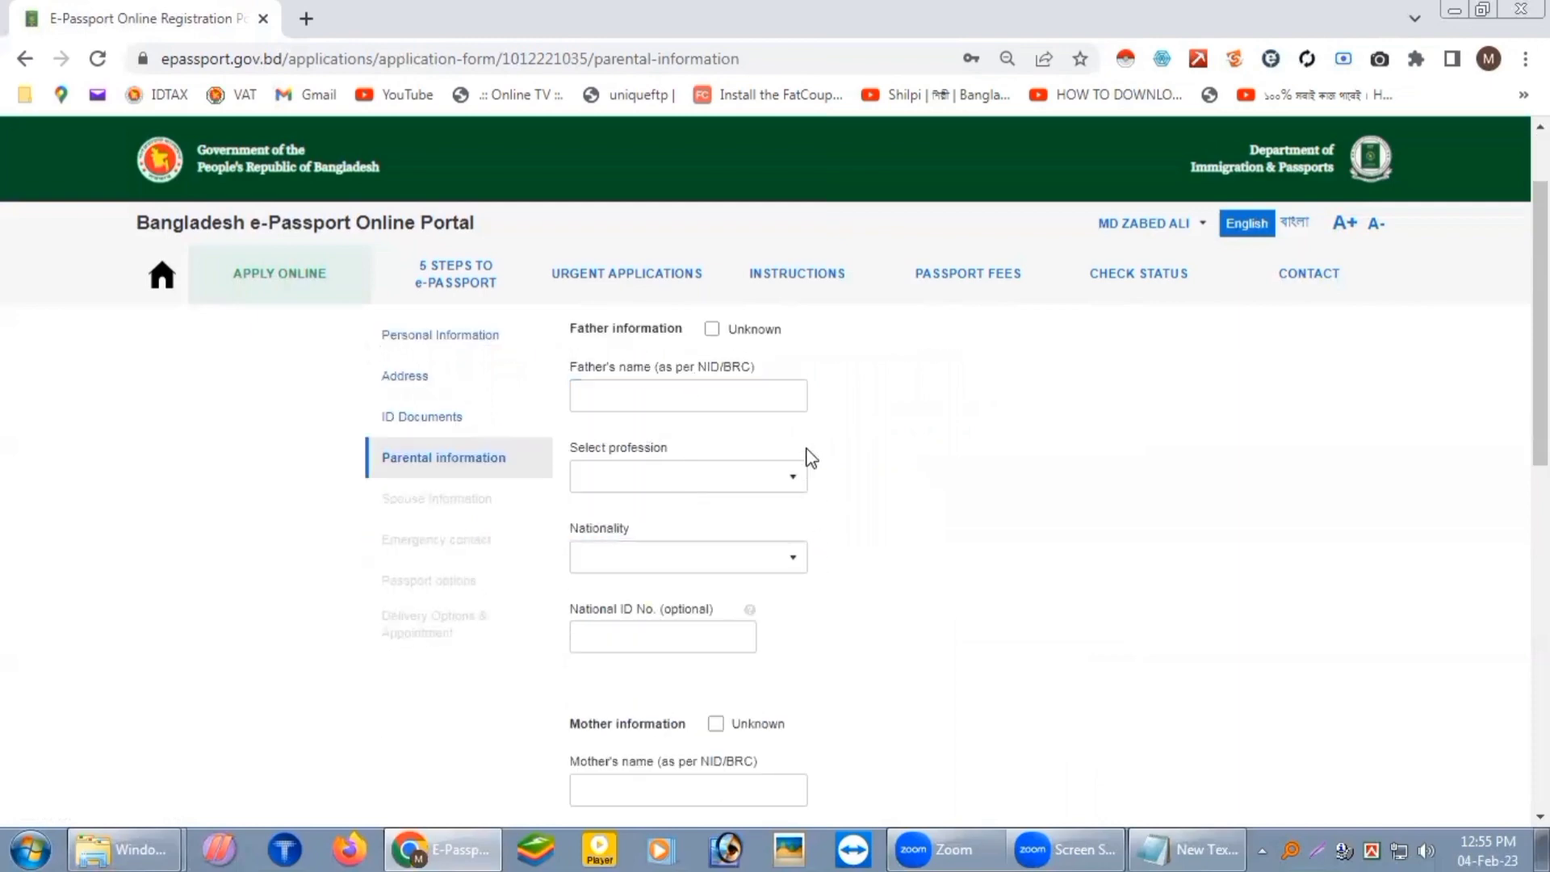
left_click(1197, 848)
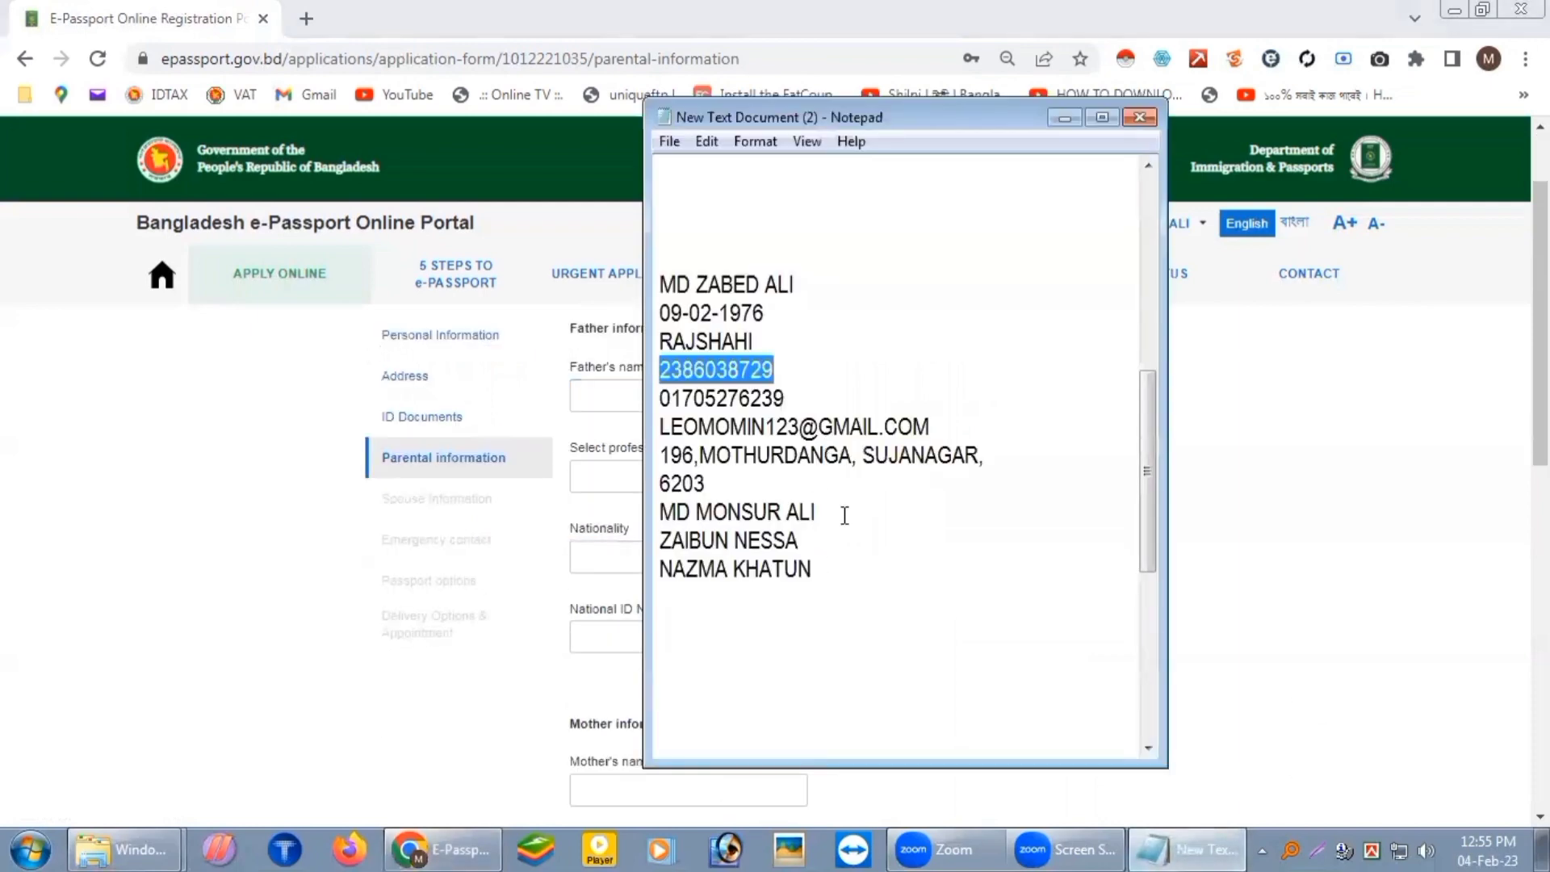
left_click_drag(840, 516, 658, 514)
key("ctrl+c")
left_click(638, 618)
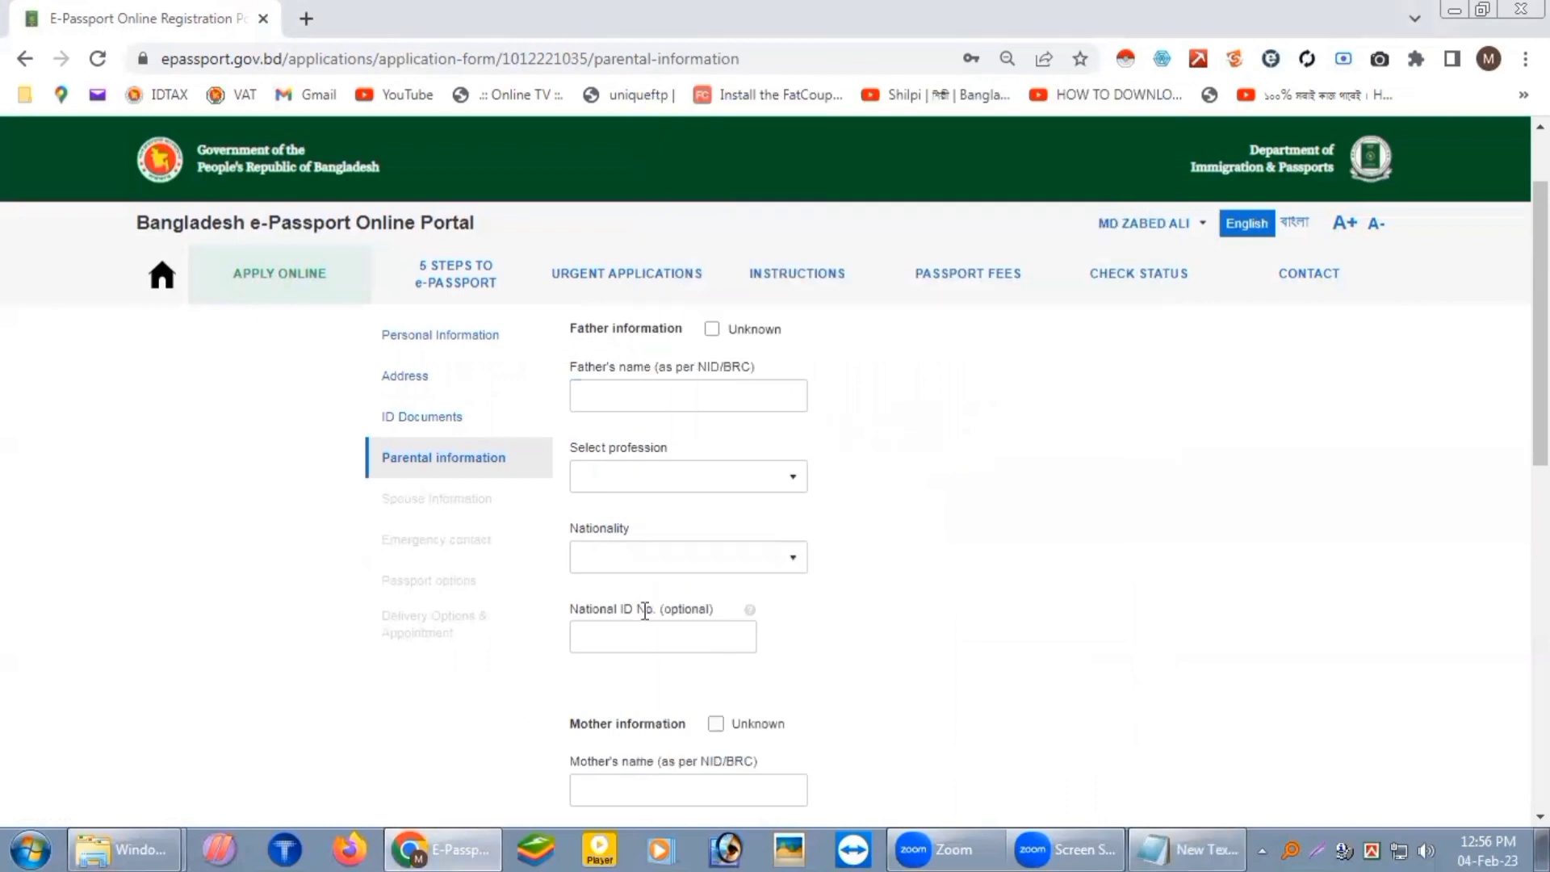
left_click(733, 402)
key("ctrl+v")
Step: Set the father's profession to OTHERS and his nationality to BANGLADESHI
left_click(747, 474)
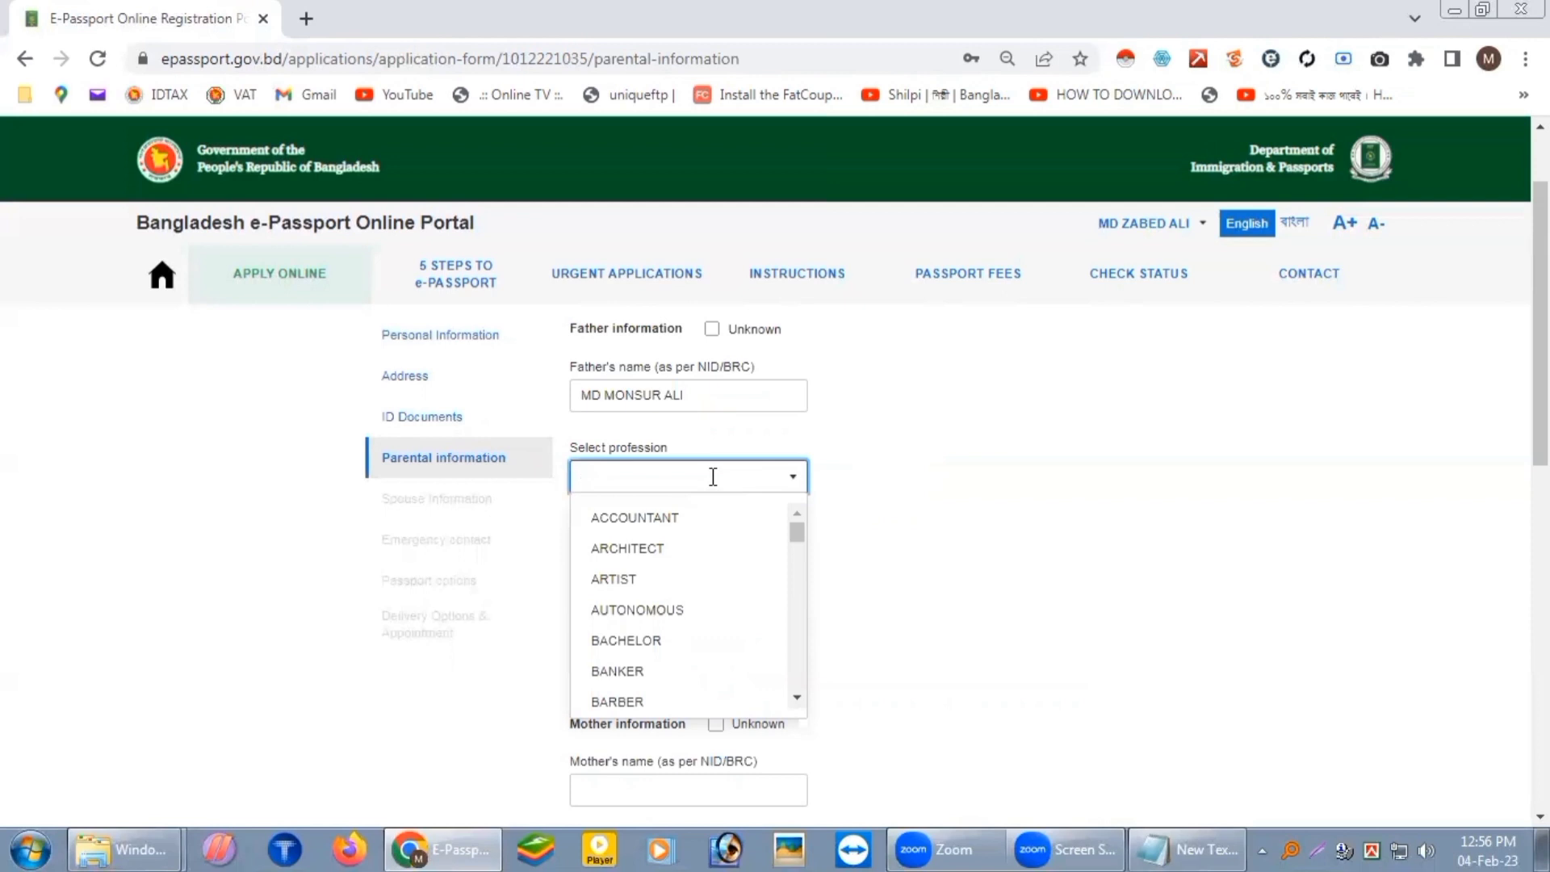
type("ot")
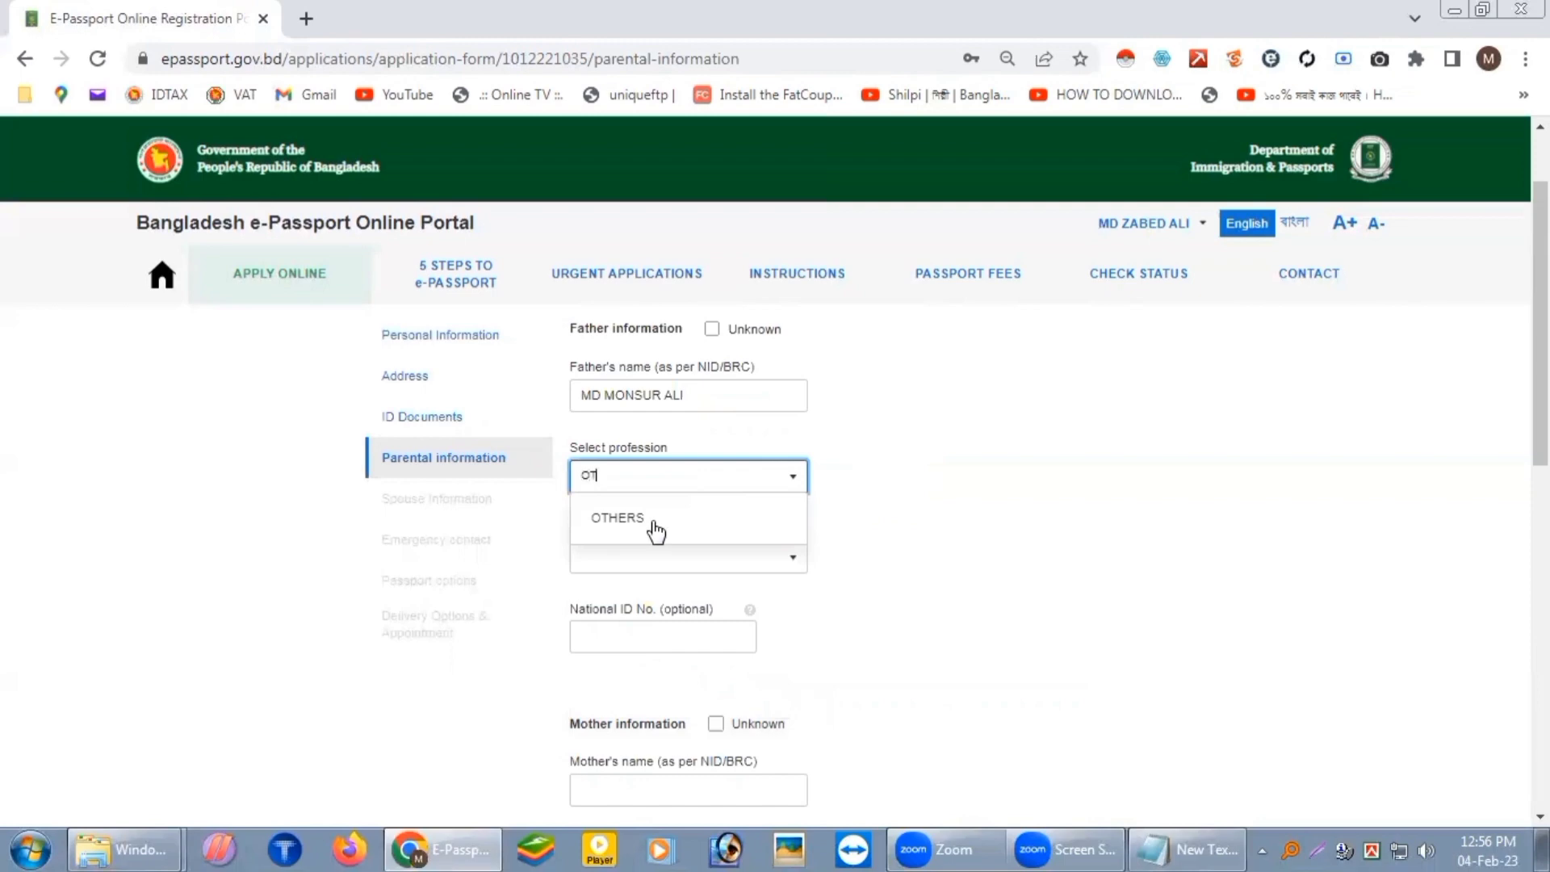
left_click(653, 524)
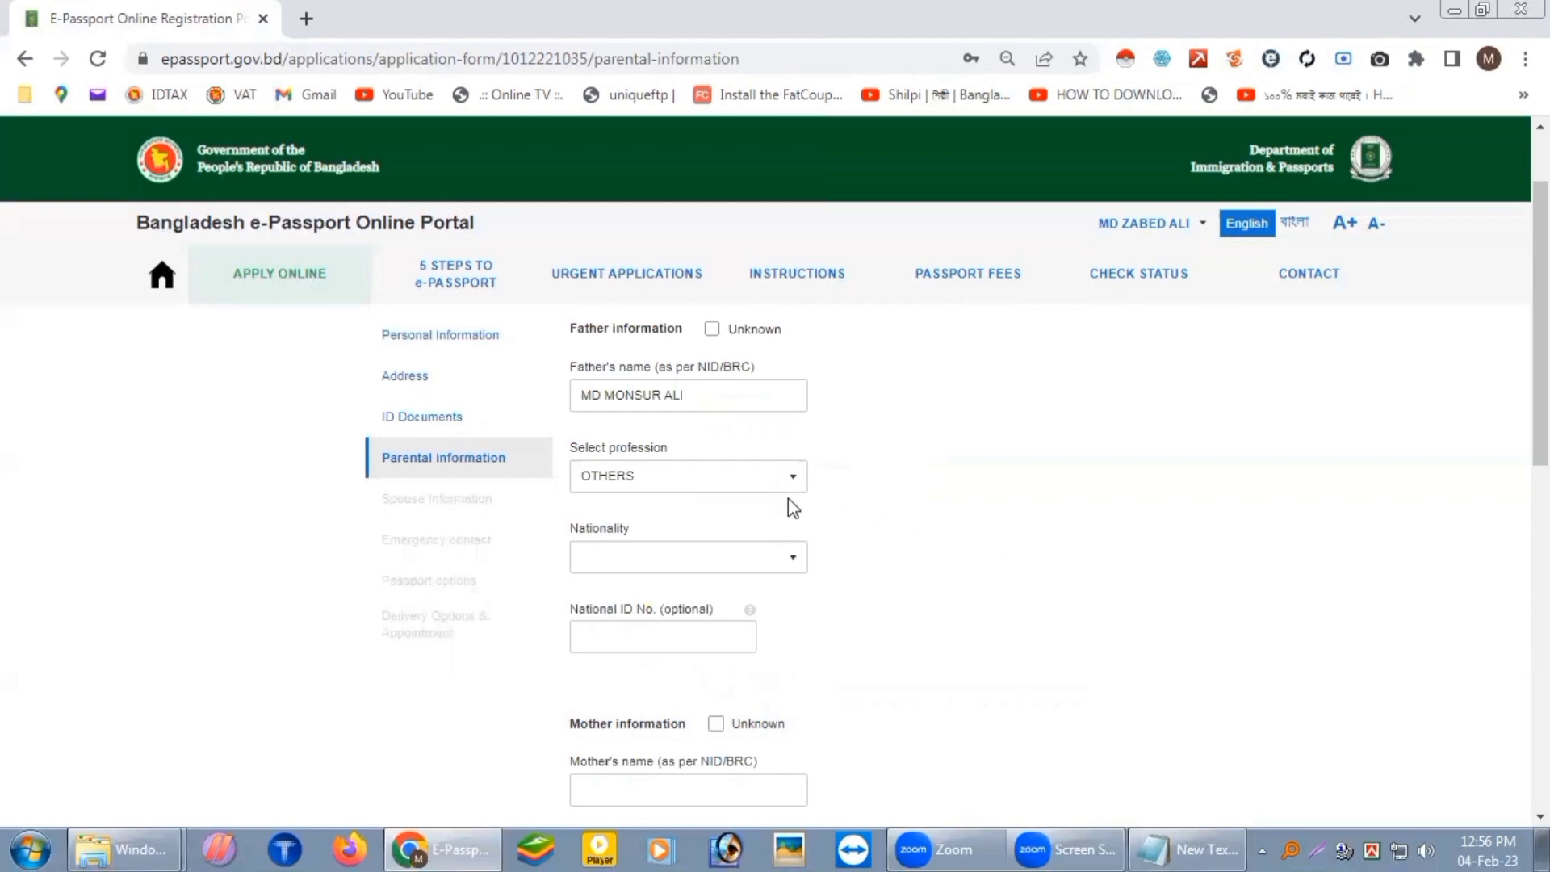
left_click(792, 559)
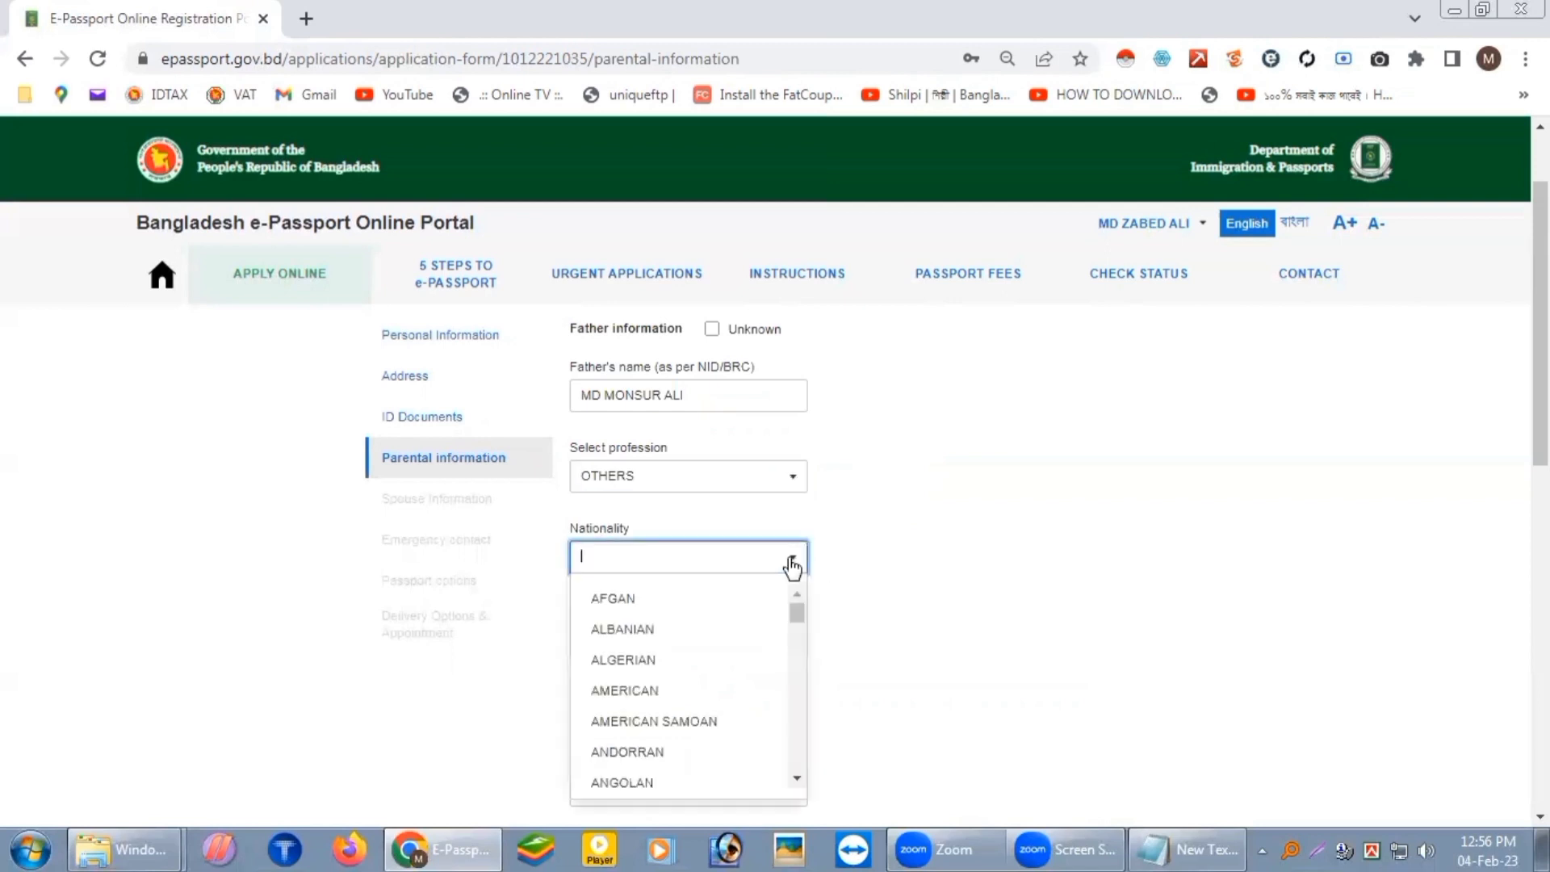
type("BANG")
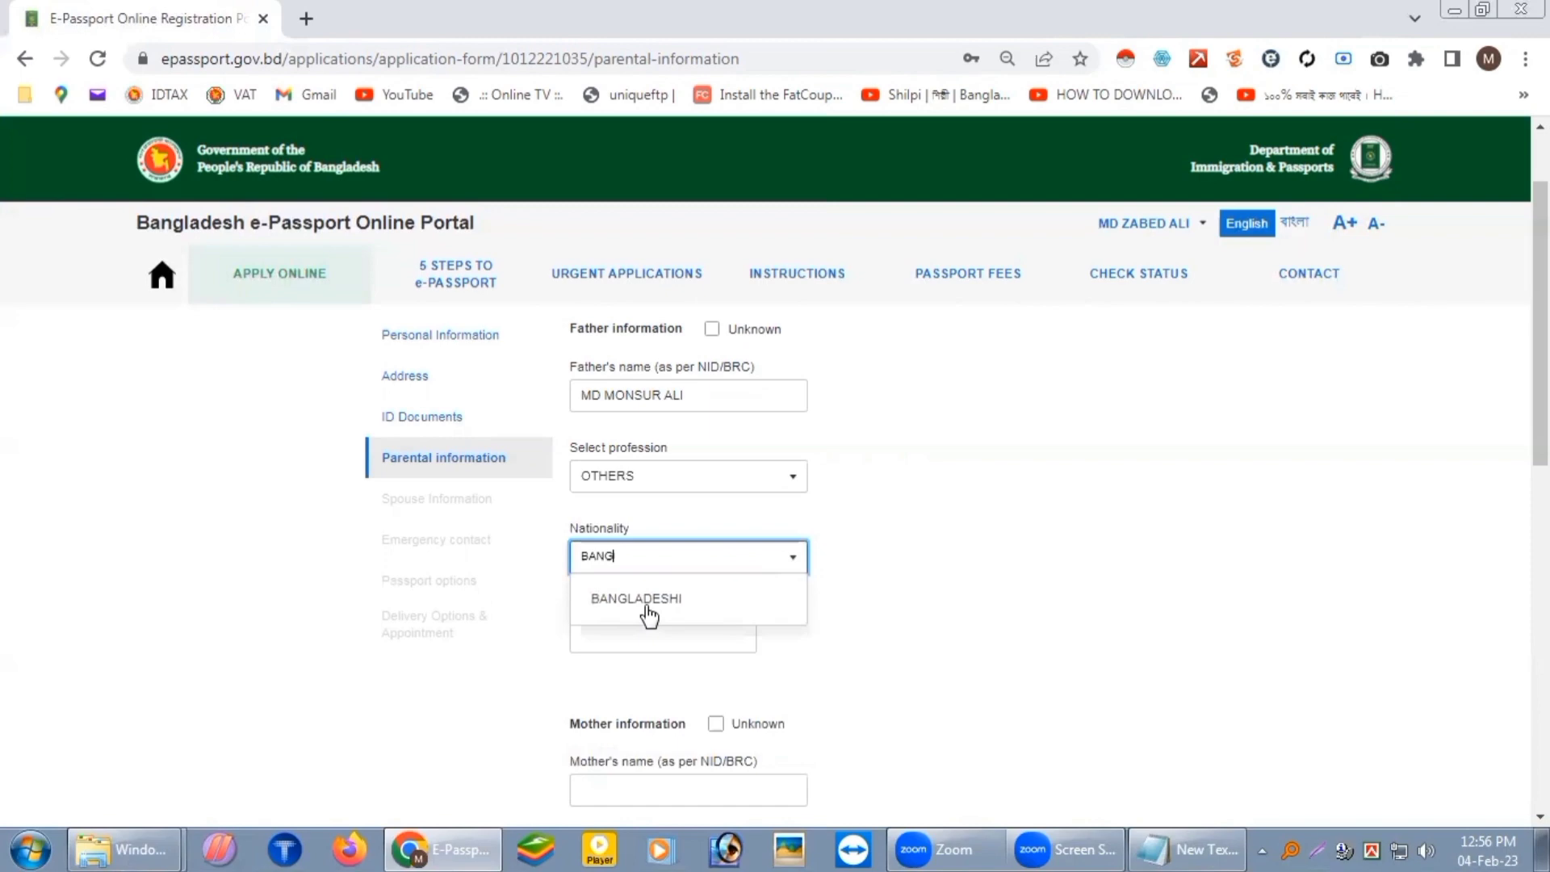
left_click(648, 600)
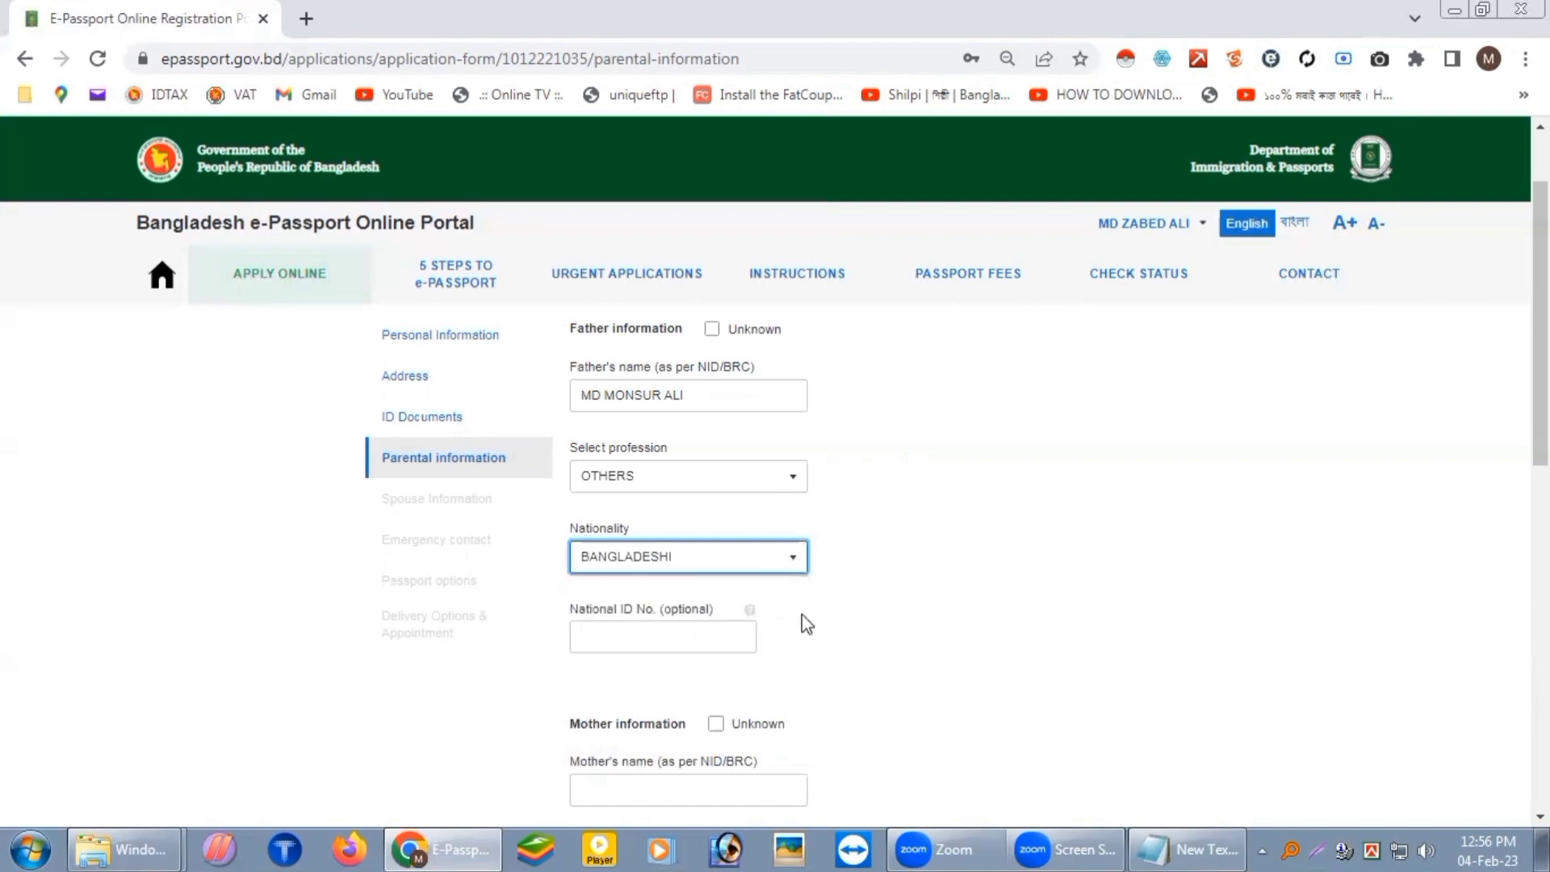
scroll(668, 640, "down", 2)
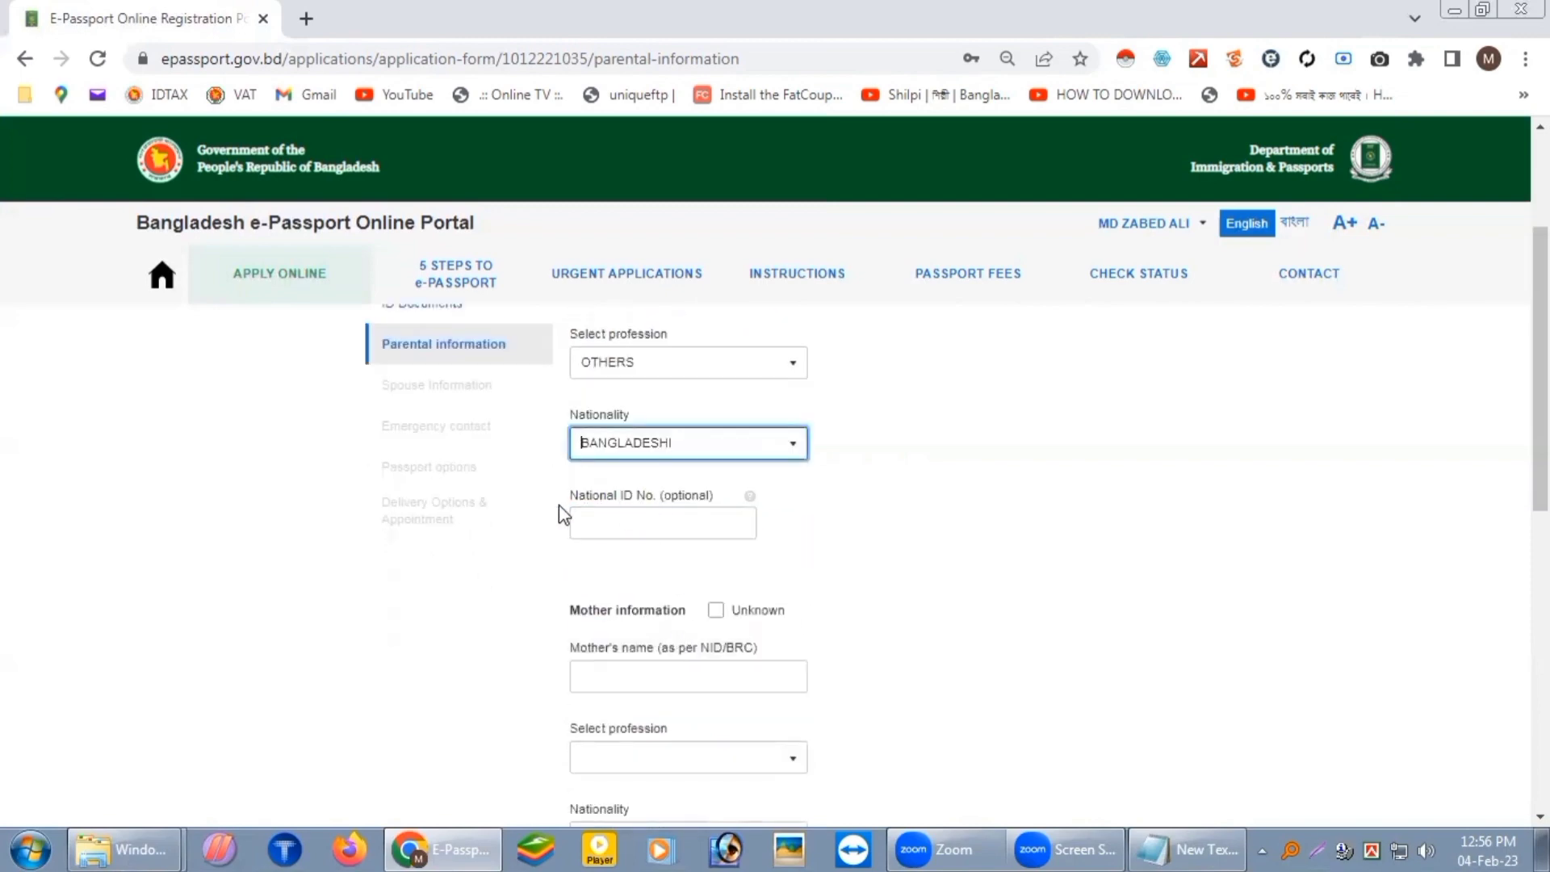
scroll(560, 508, "down", 2)
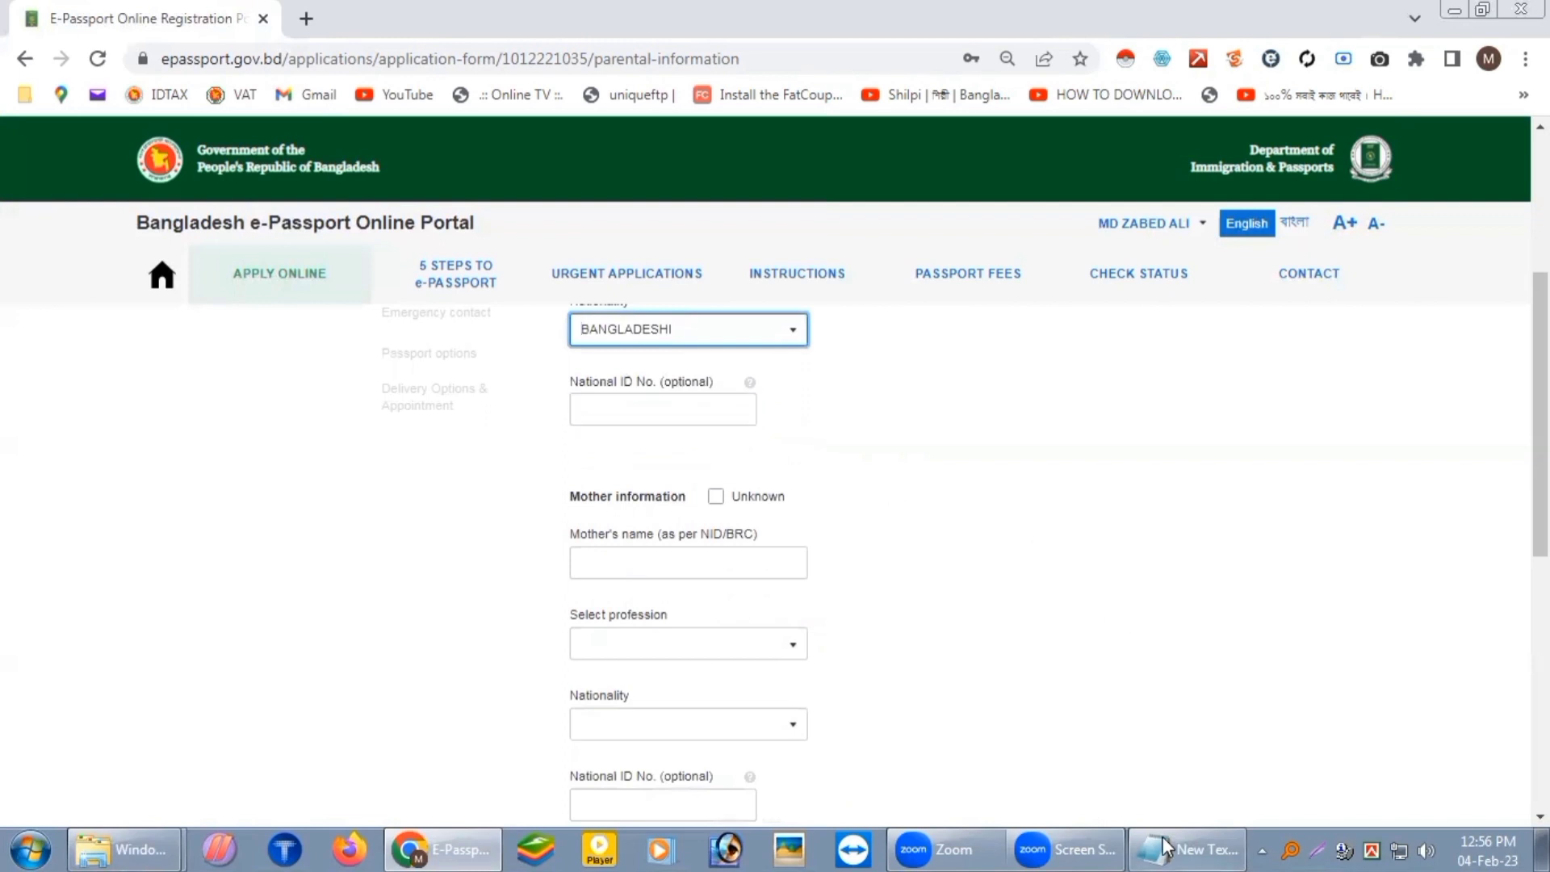
Step: Paste the mother's name from the notes and set her profession to OTHERS
left_click(1187, 850)
left_click_drag(808, 540, 644, 542)
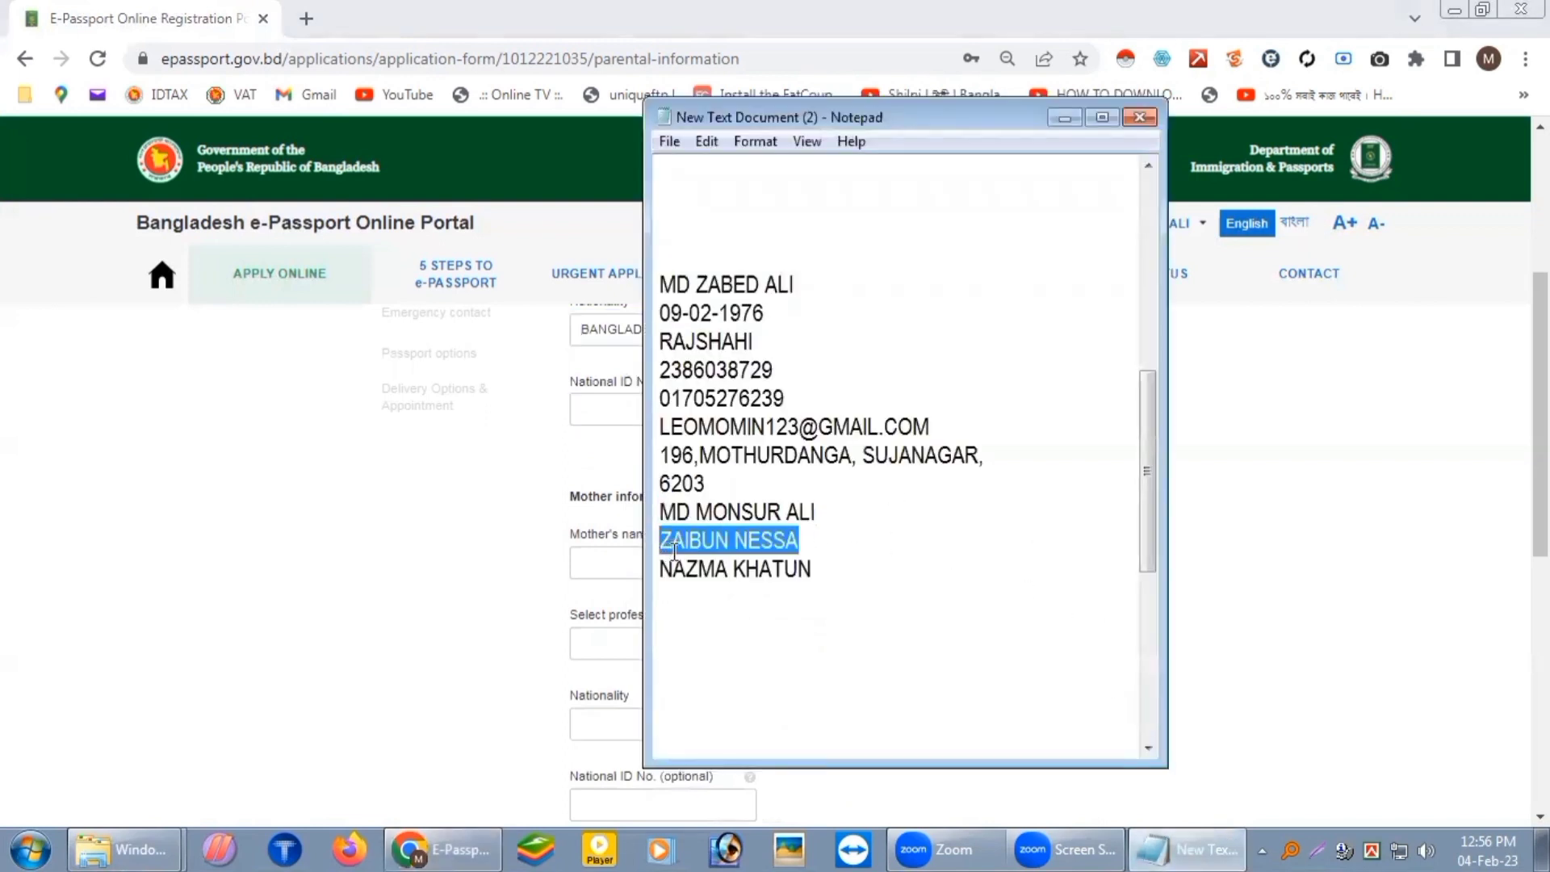
key("ctrl+c")
left_click(609, 564)
key("ctrl+v")
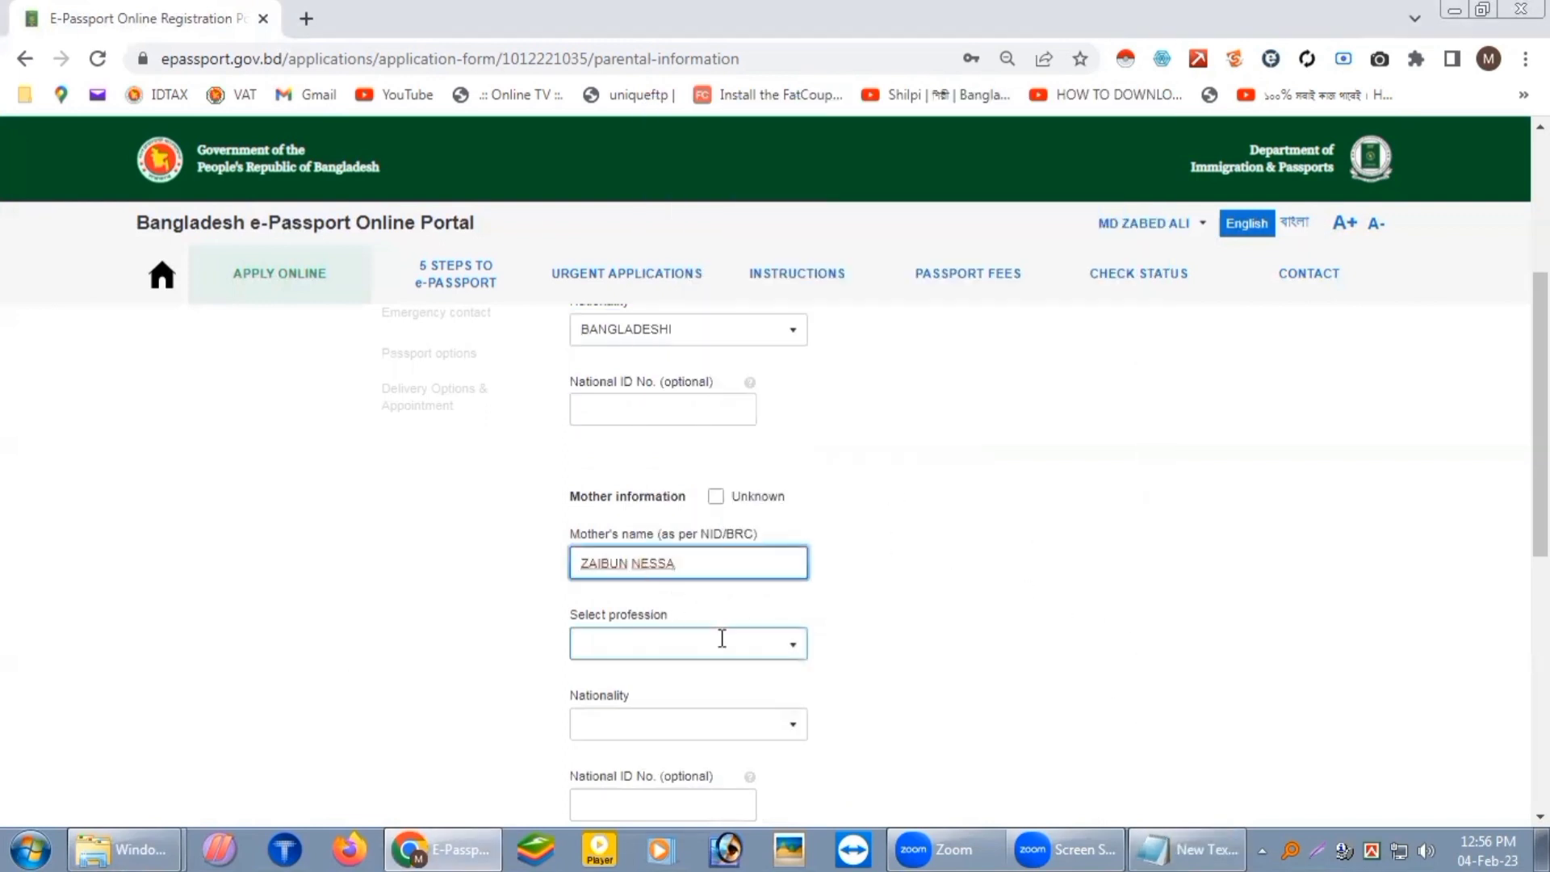
left_click(727, 642)
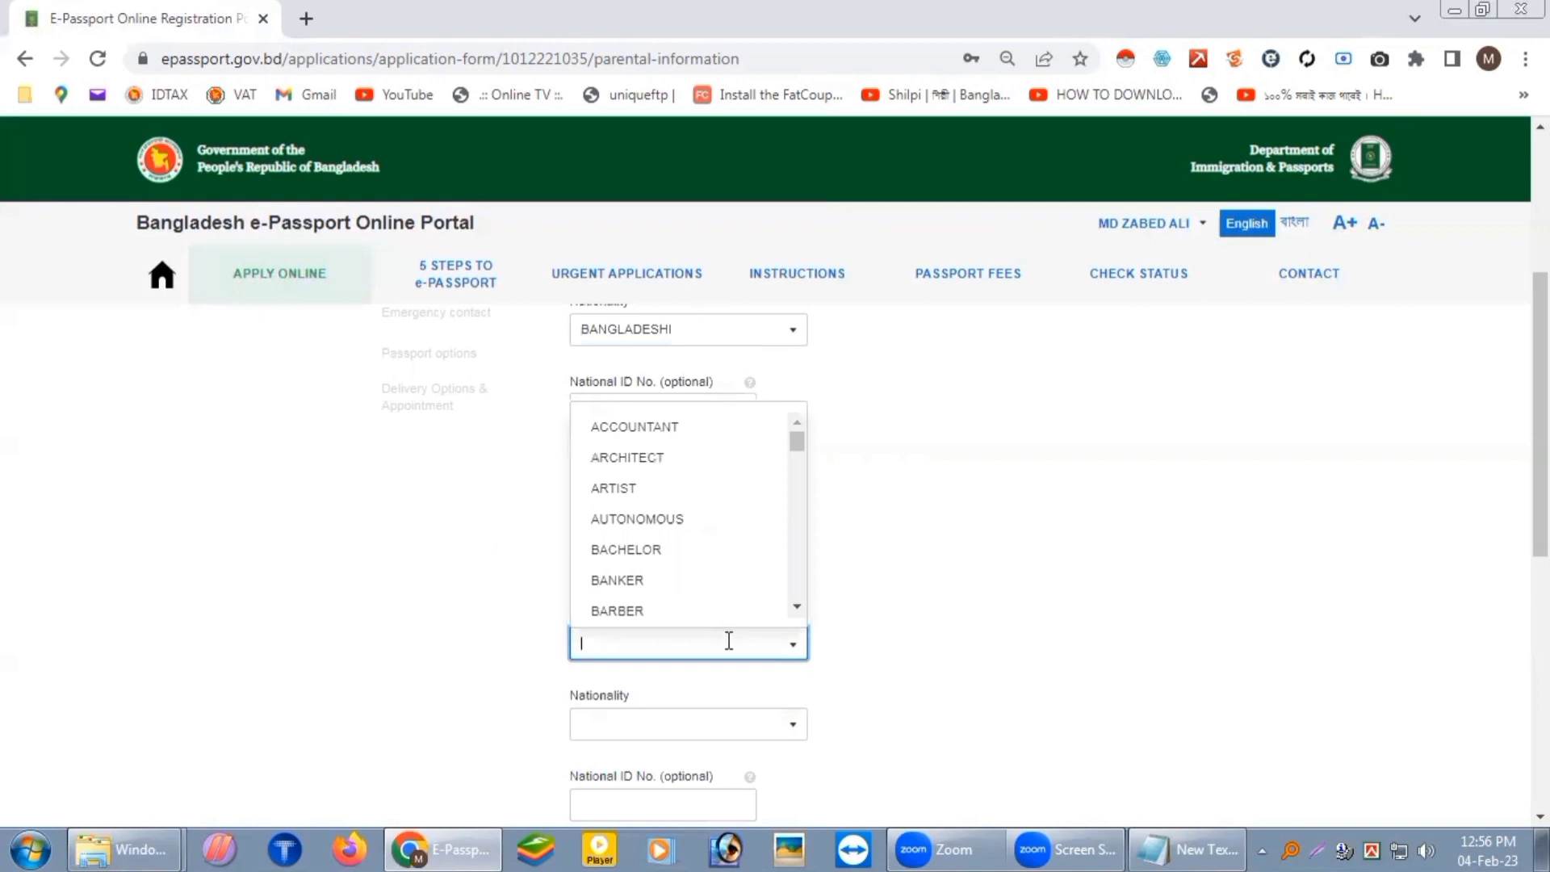
type("o")
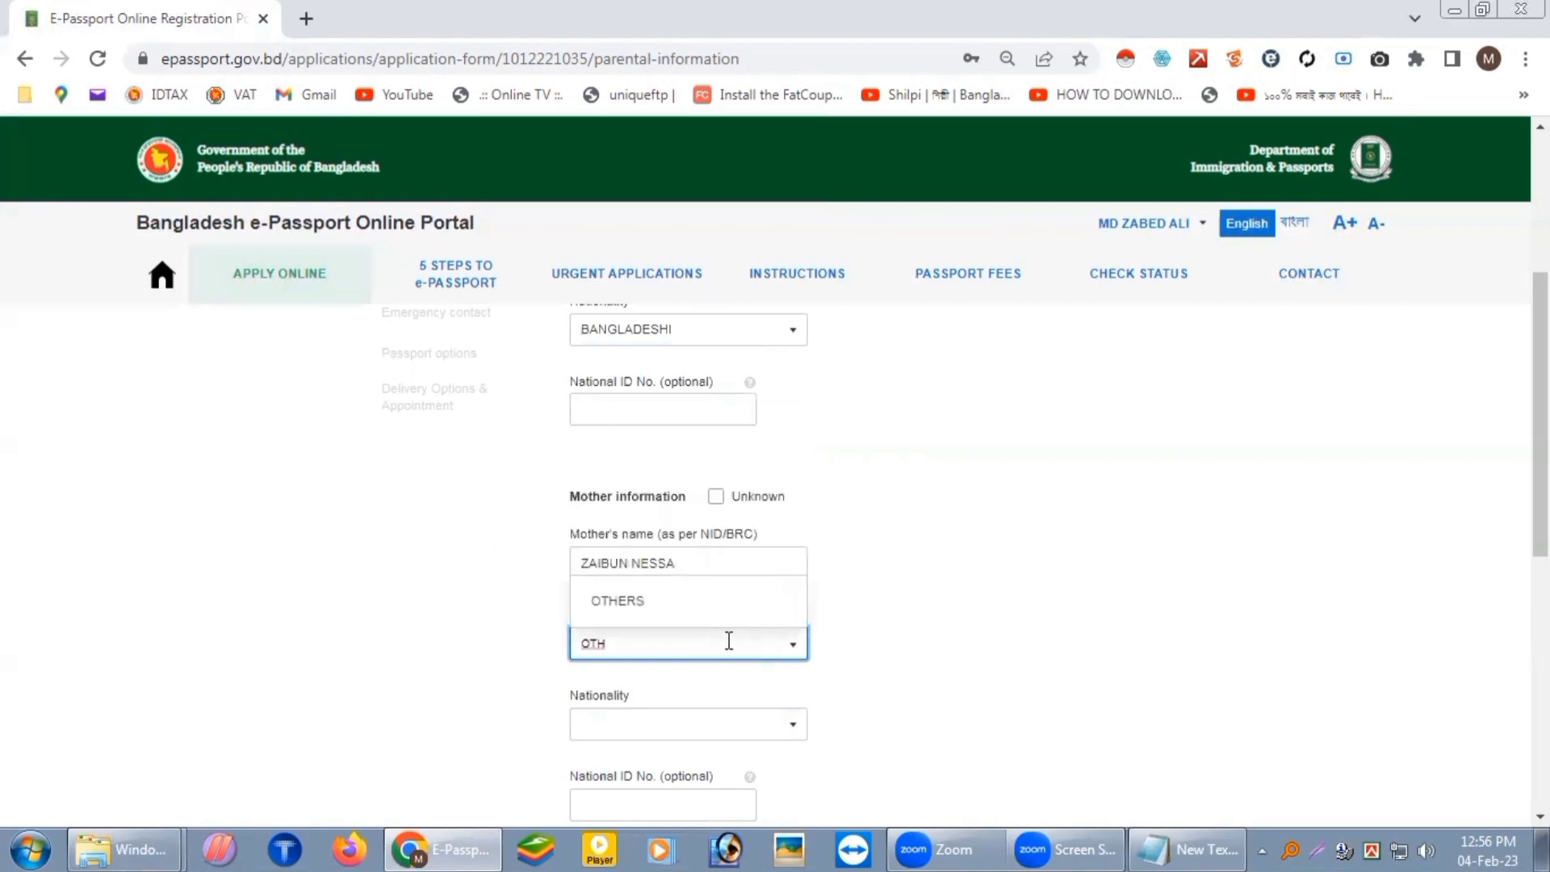
left_click(710, 614)
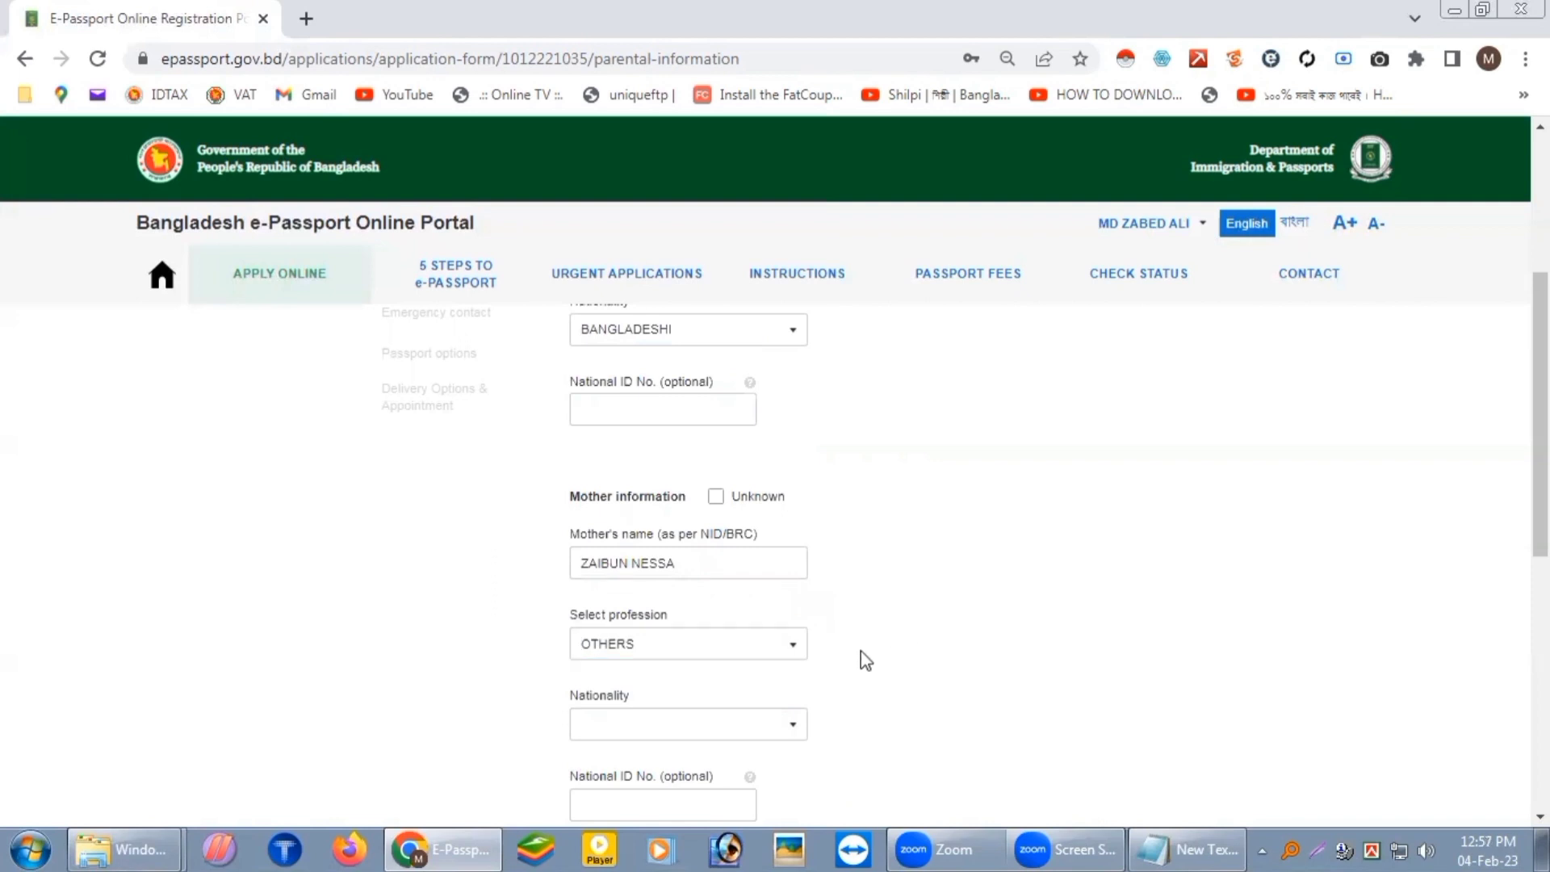
Step: Set the mother's nationality to BANGLADESHI and save the parental information
scroll(858, 670, "down", 1)
left_click(688, 614)
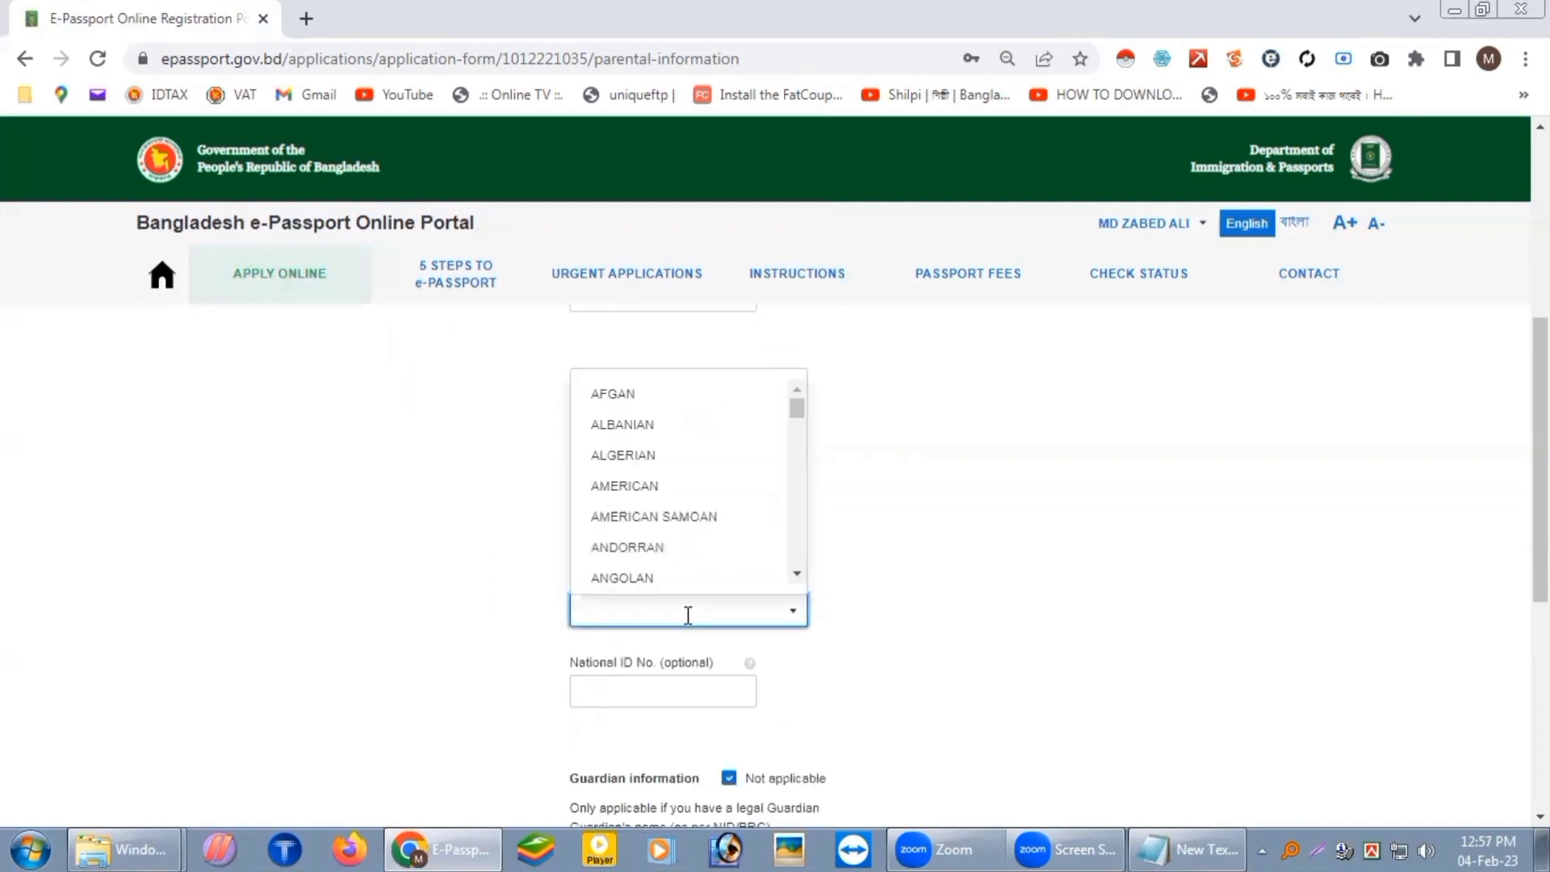
type("BAD")
key("BackSpace")
type("N")
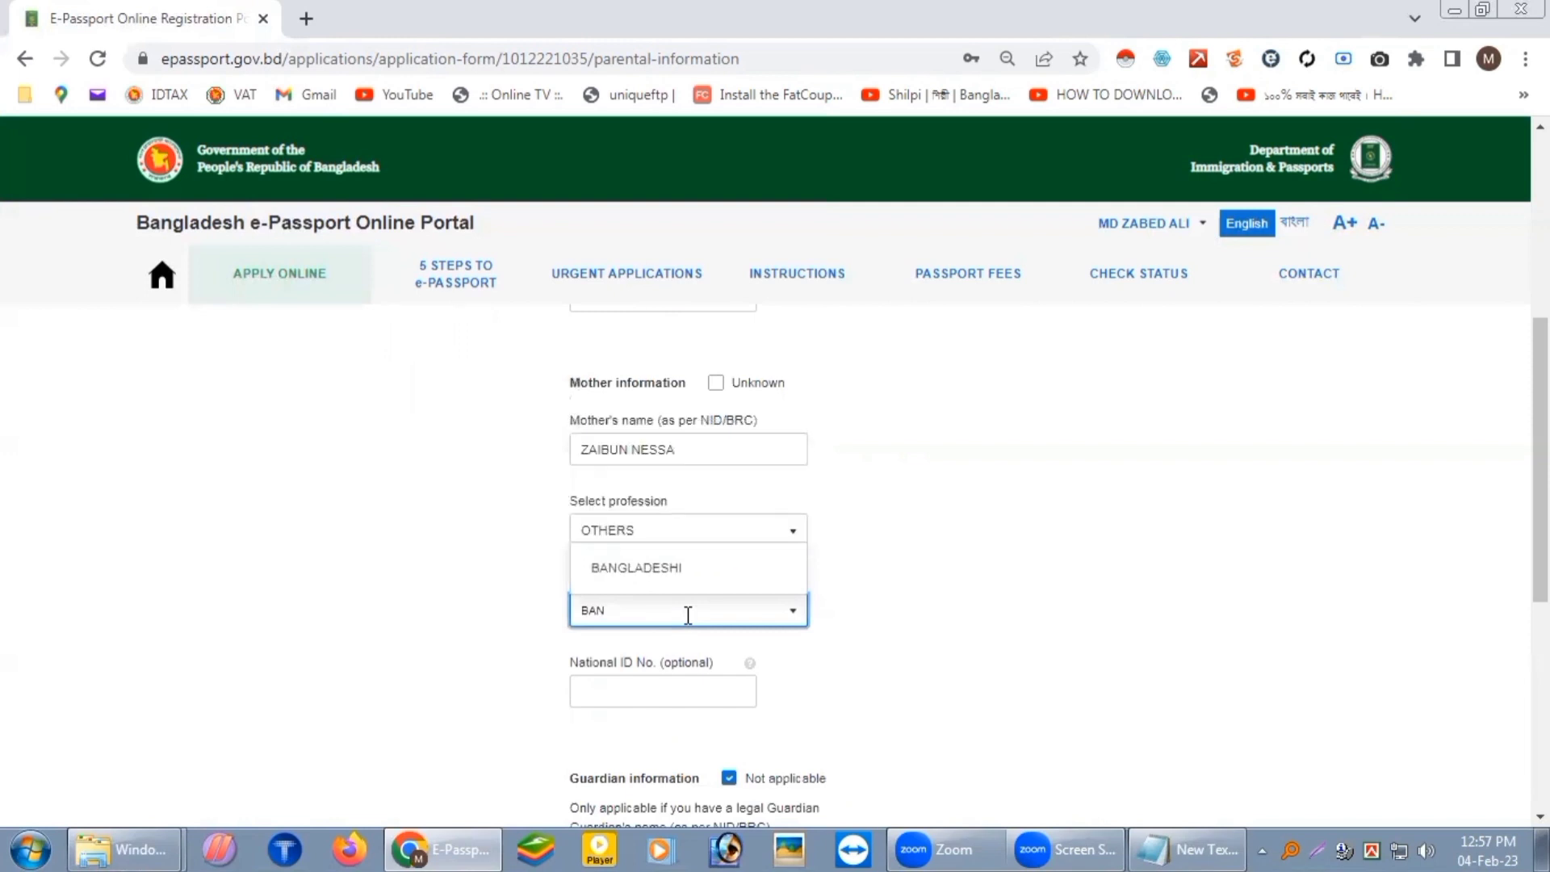
left_click(706, 575)
scroll(936, 565, "down", 3)
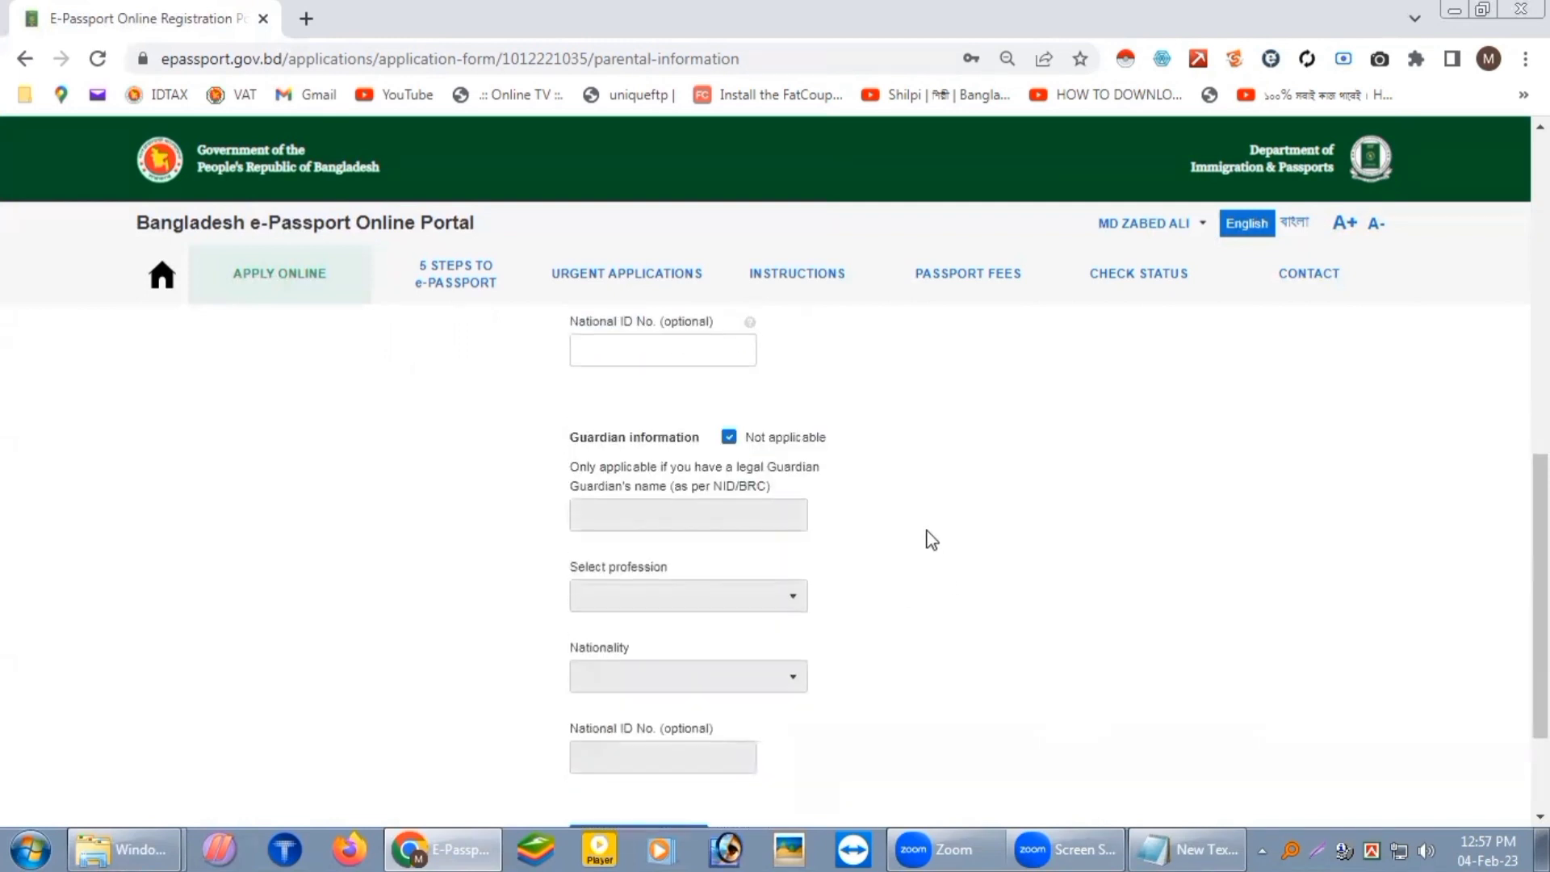
scroll(920, 535, "down", 1)
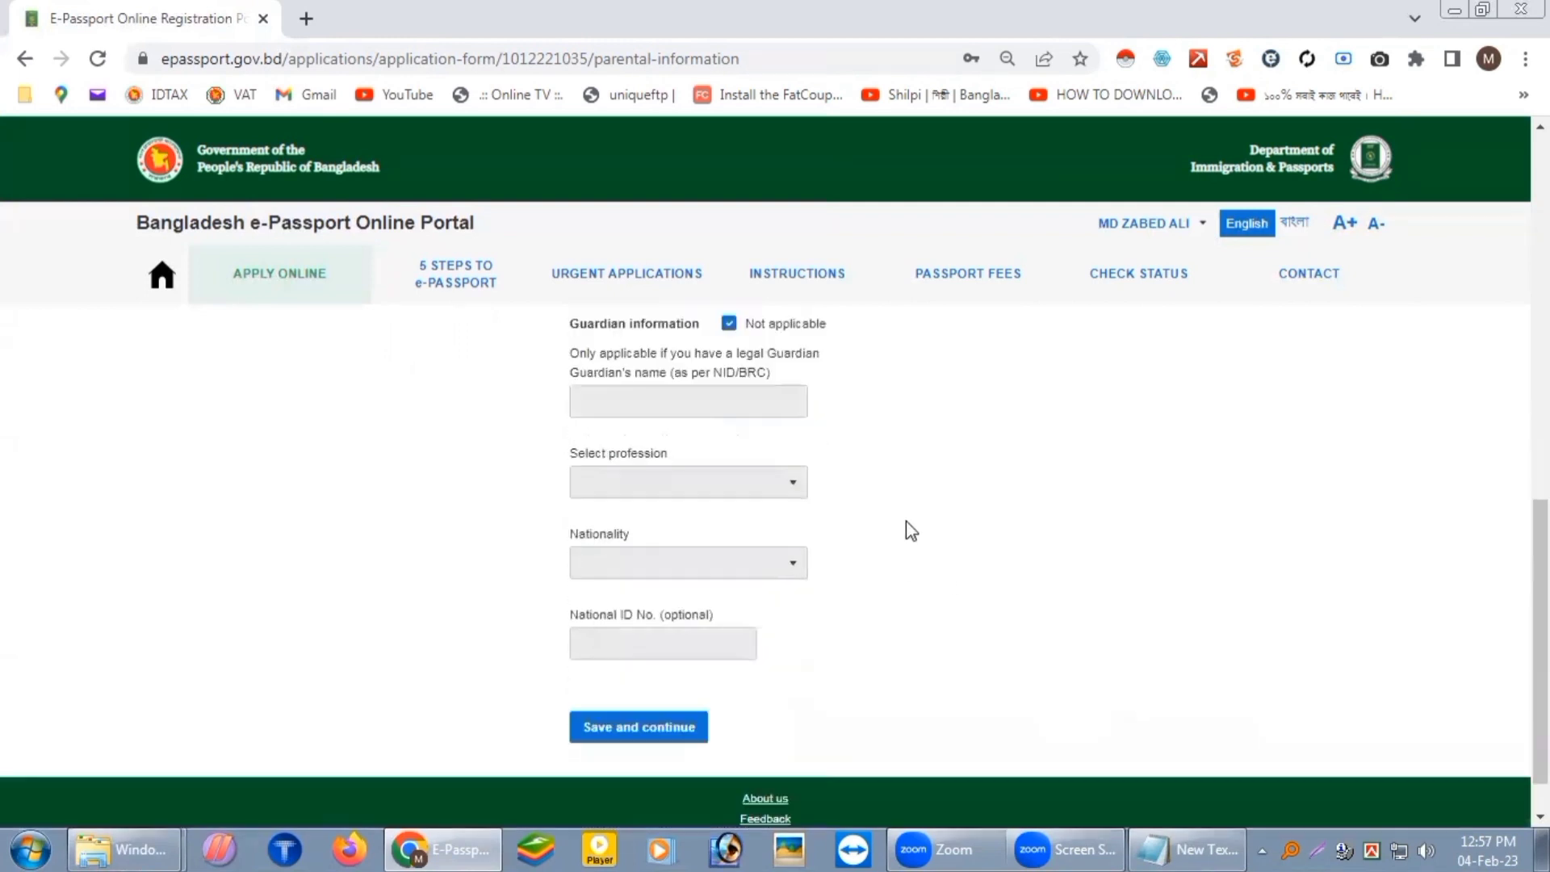
left_click(626, 729)
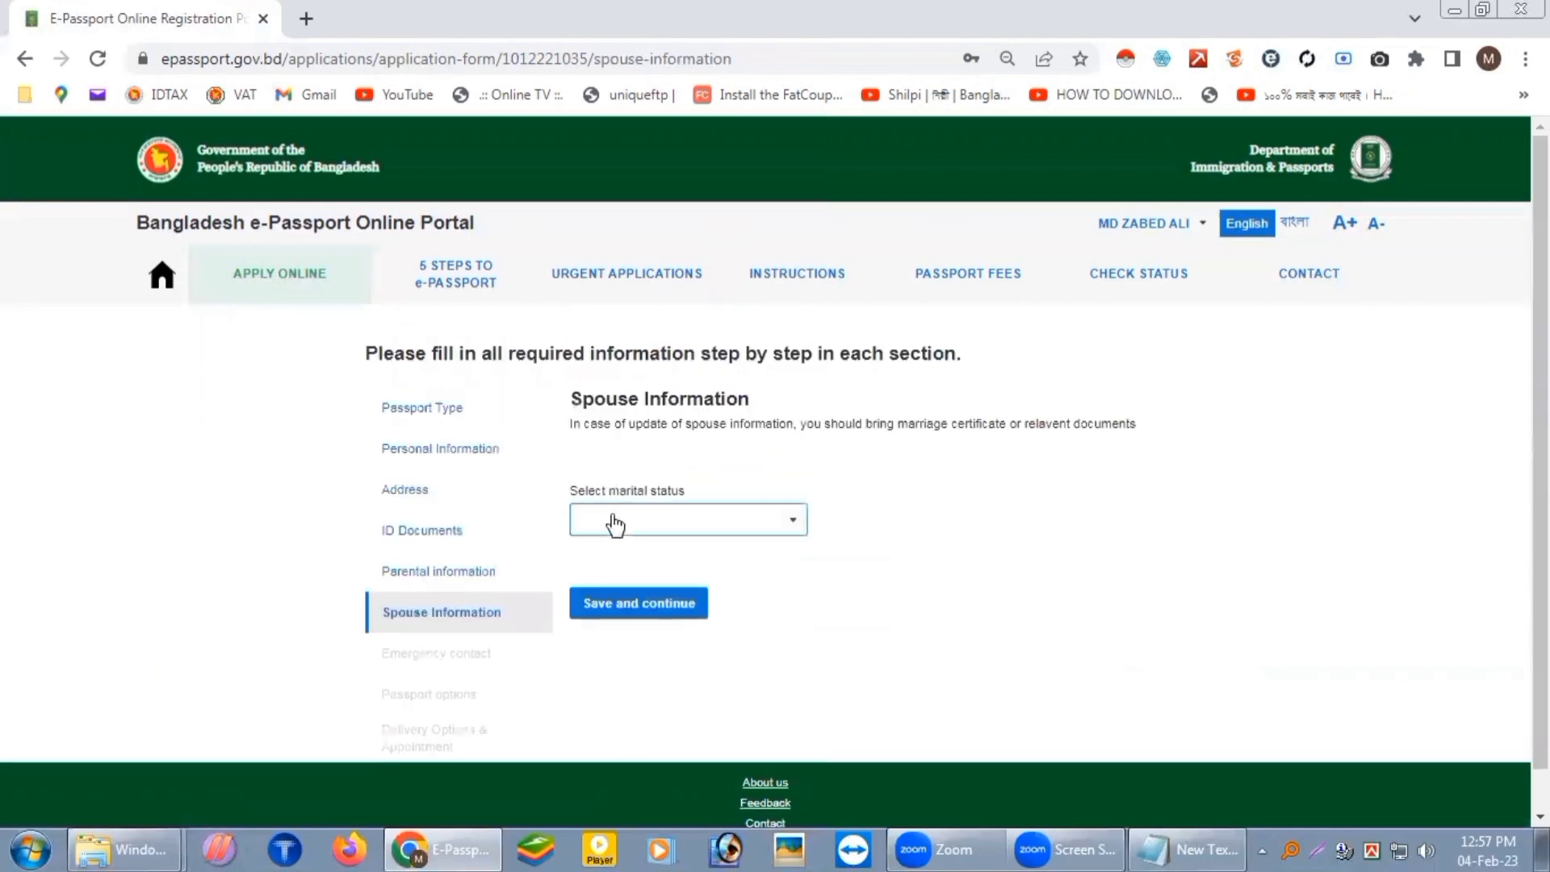
Step: Set marital status to MARRIED and paste the spouse's name from the notes
left_click(774, 529)
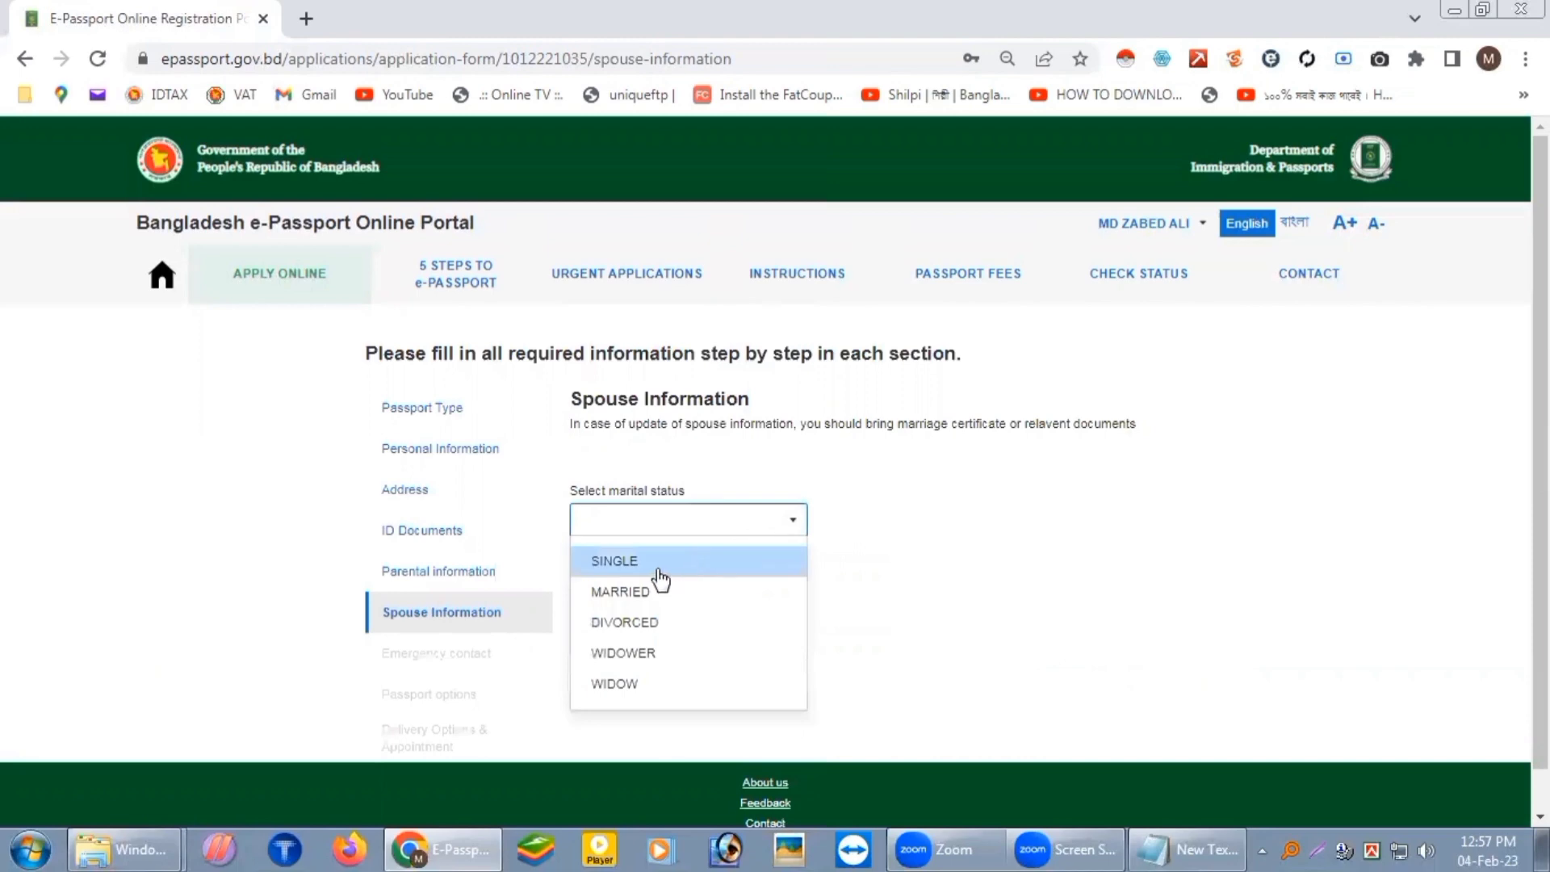
left_click(620, 593)
scroll(828, 623, "down", 3)
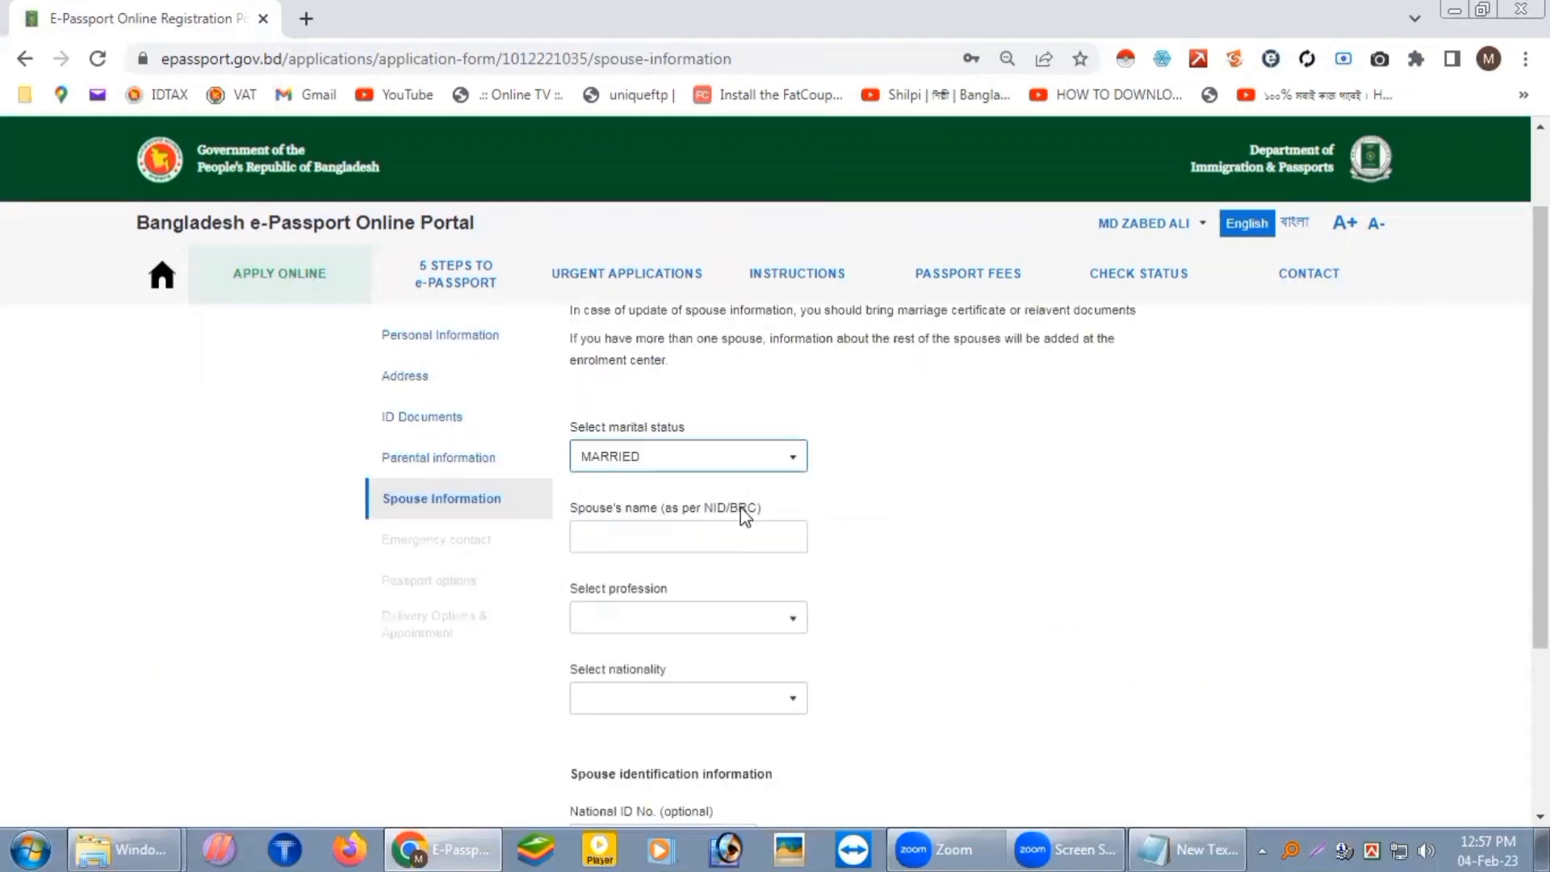
left_click(1163, 848)
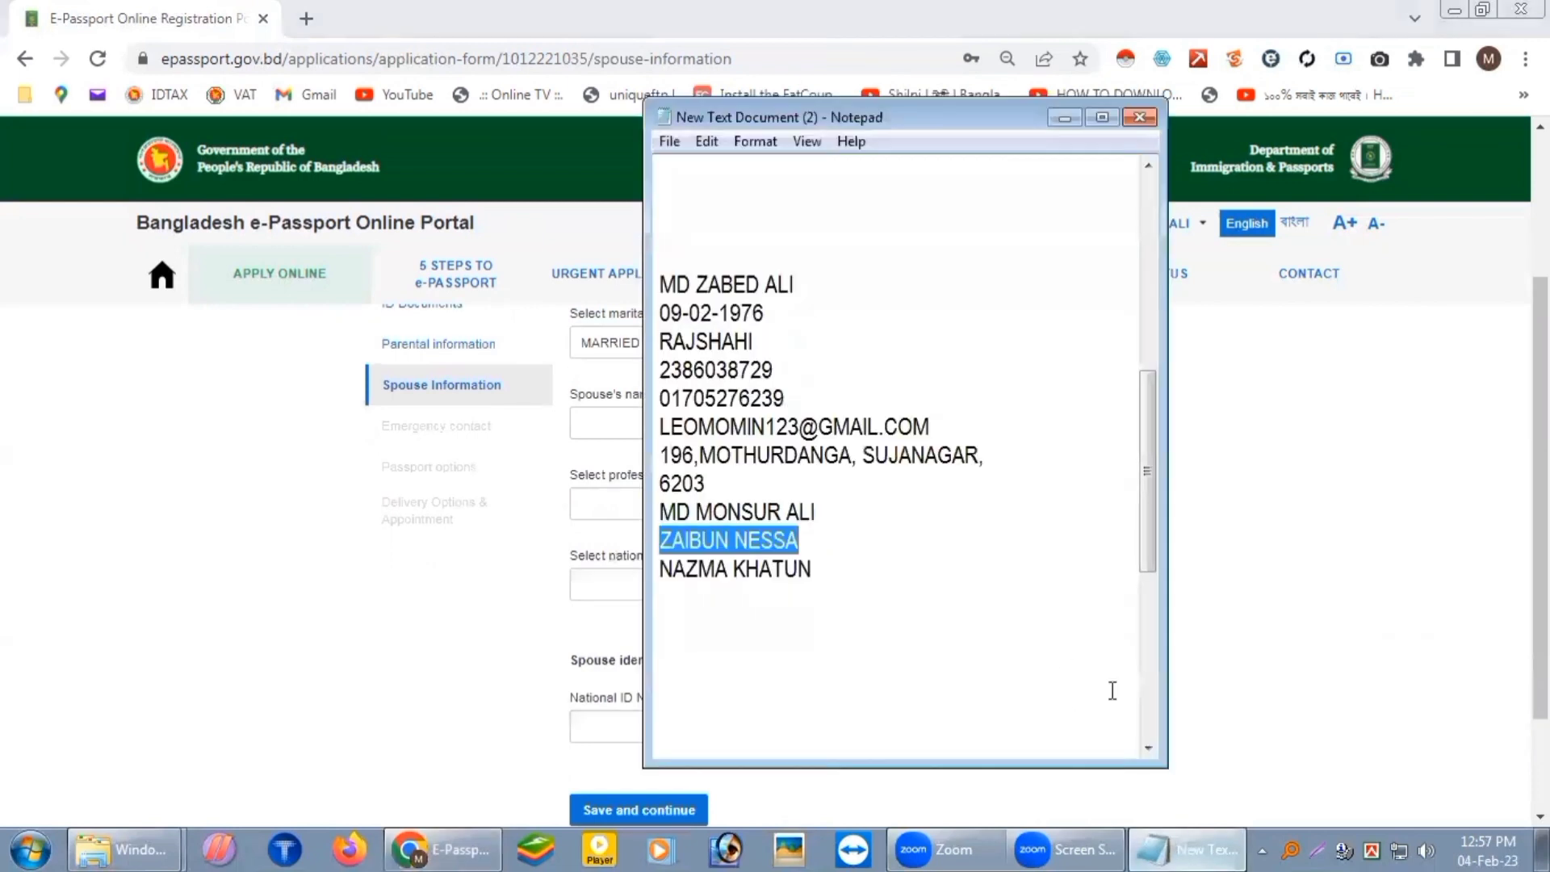
left_click_drag(845, 574, 636, 568)
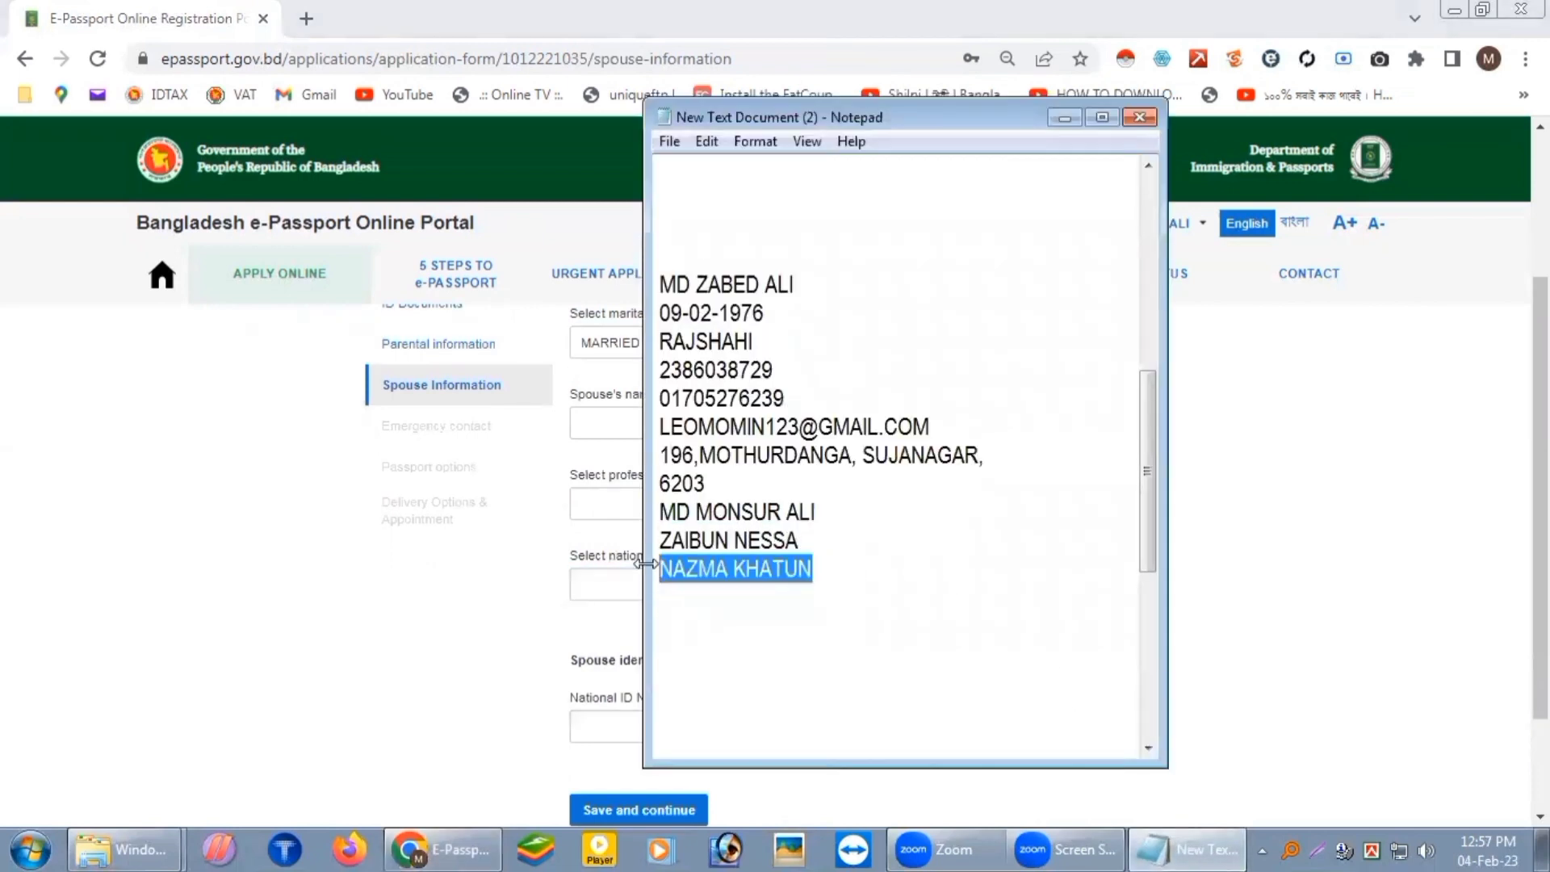
left_click(419, 654)
left_click(630, 425)
key("ctrl+v")
Step: Give the spouse profession HOUSE WIFE and nationality BANGLADESHI, then save the spouse information
left_click(649, 496)
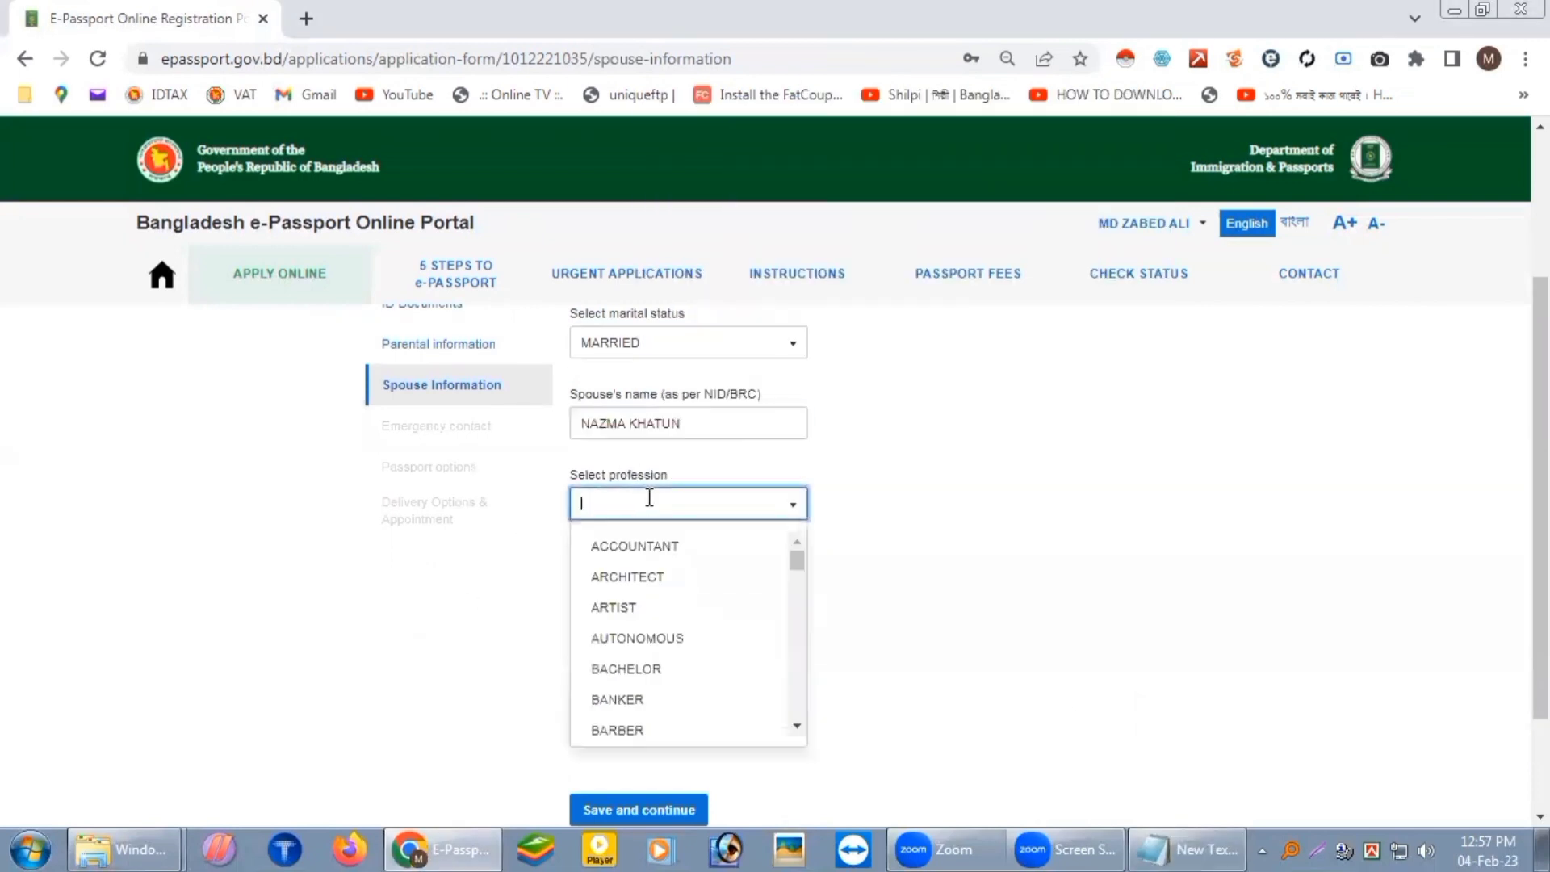
type("HO")
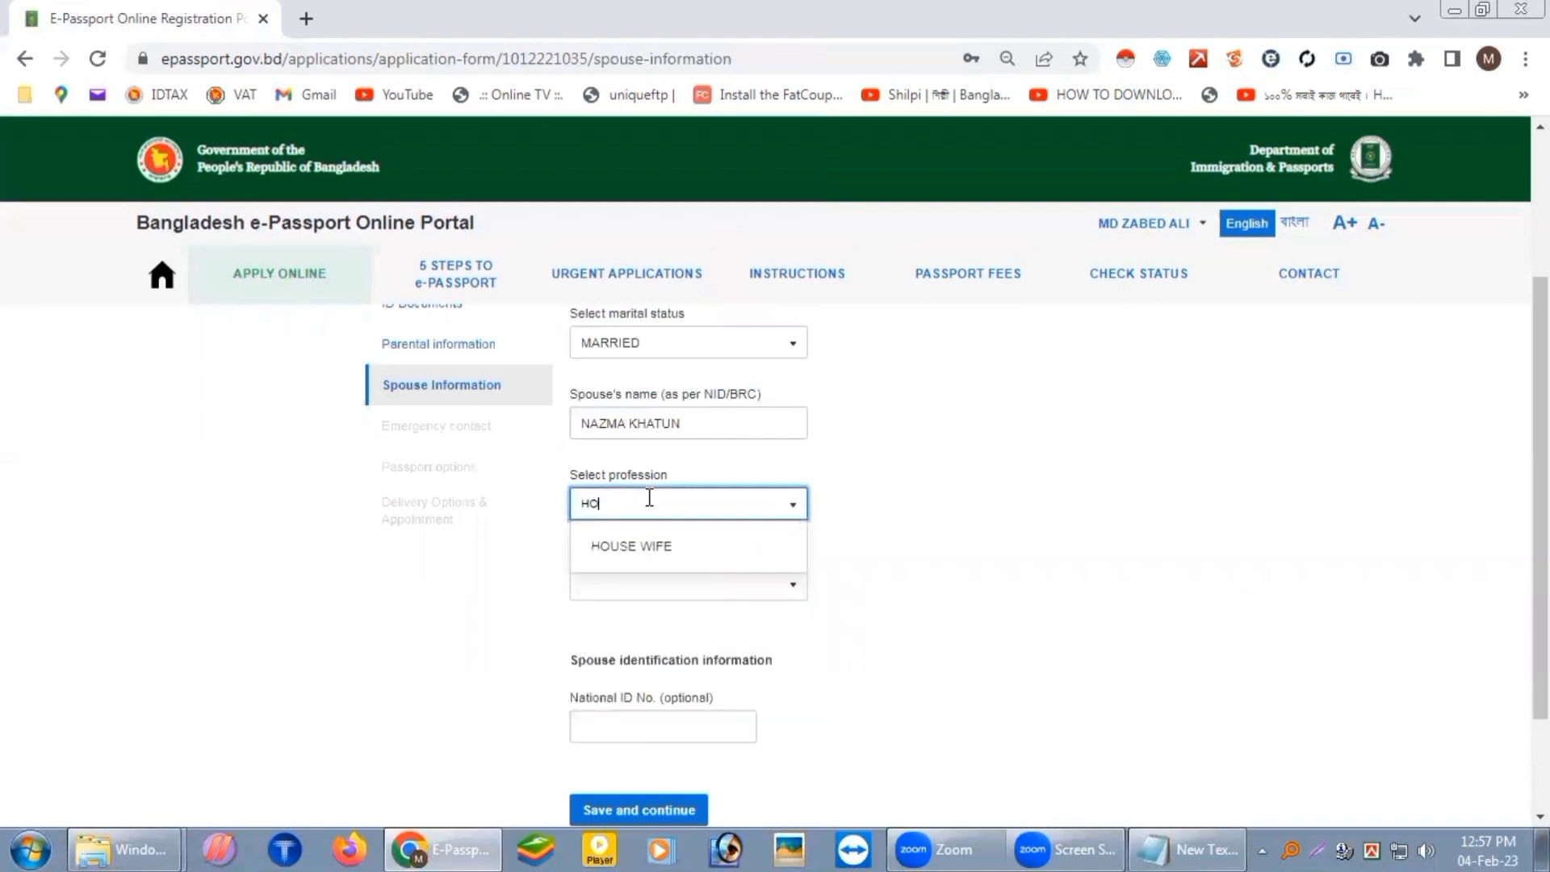
left_click(685, 557)
left_click(787, 583)
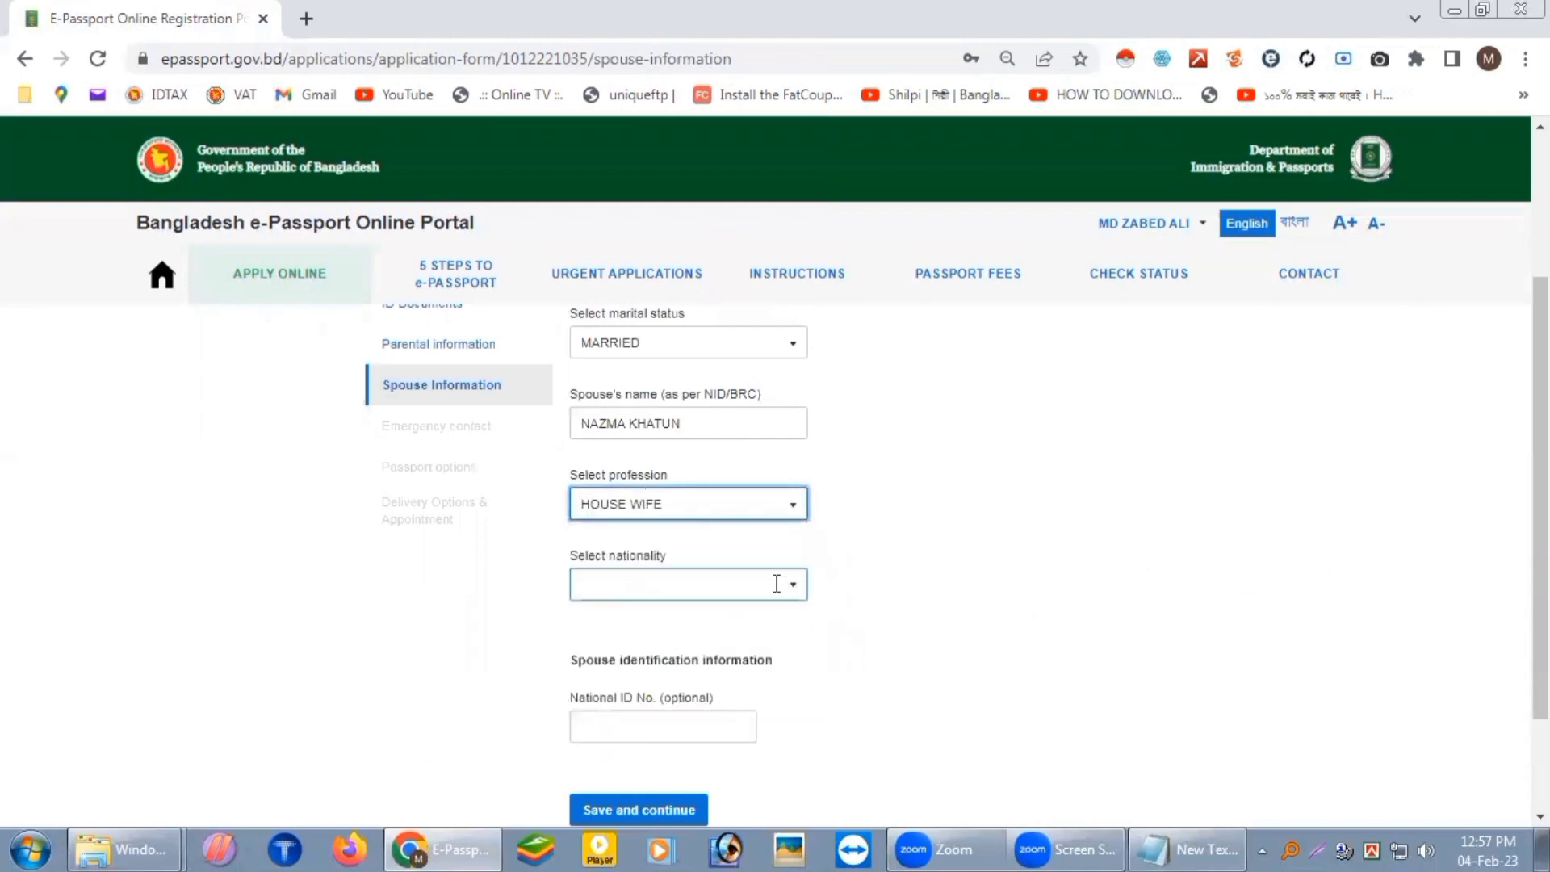
type("BANG")
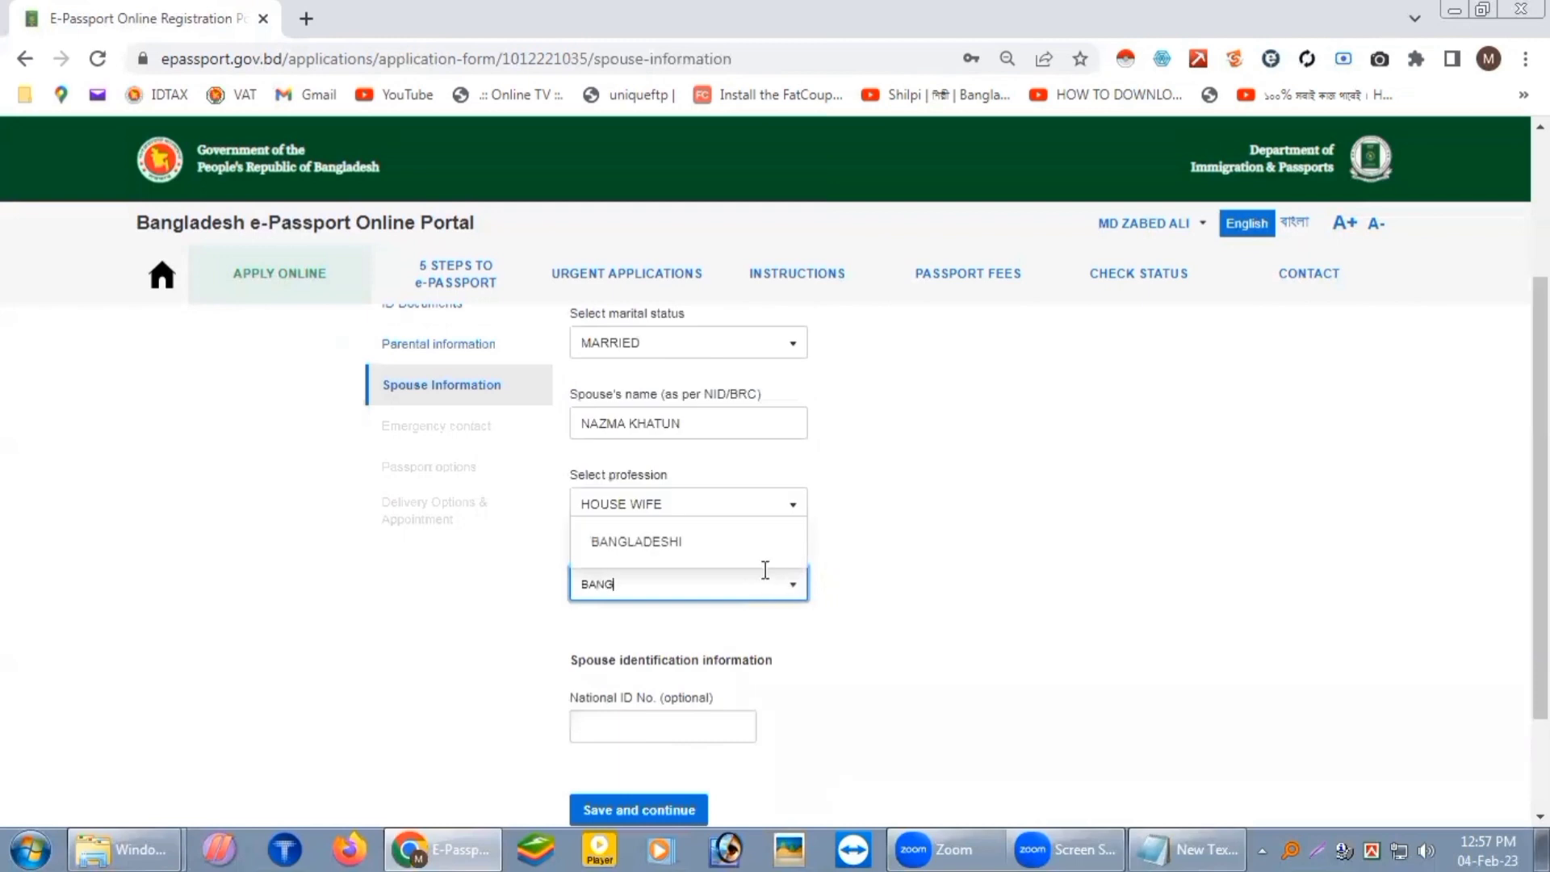
left_click(745, 554)
scroll(832, 641, "down", 2)
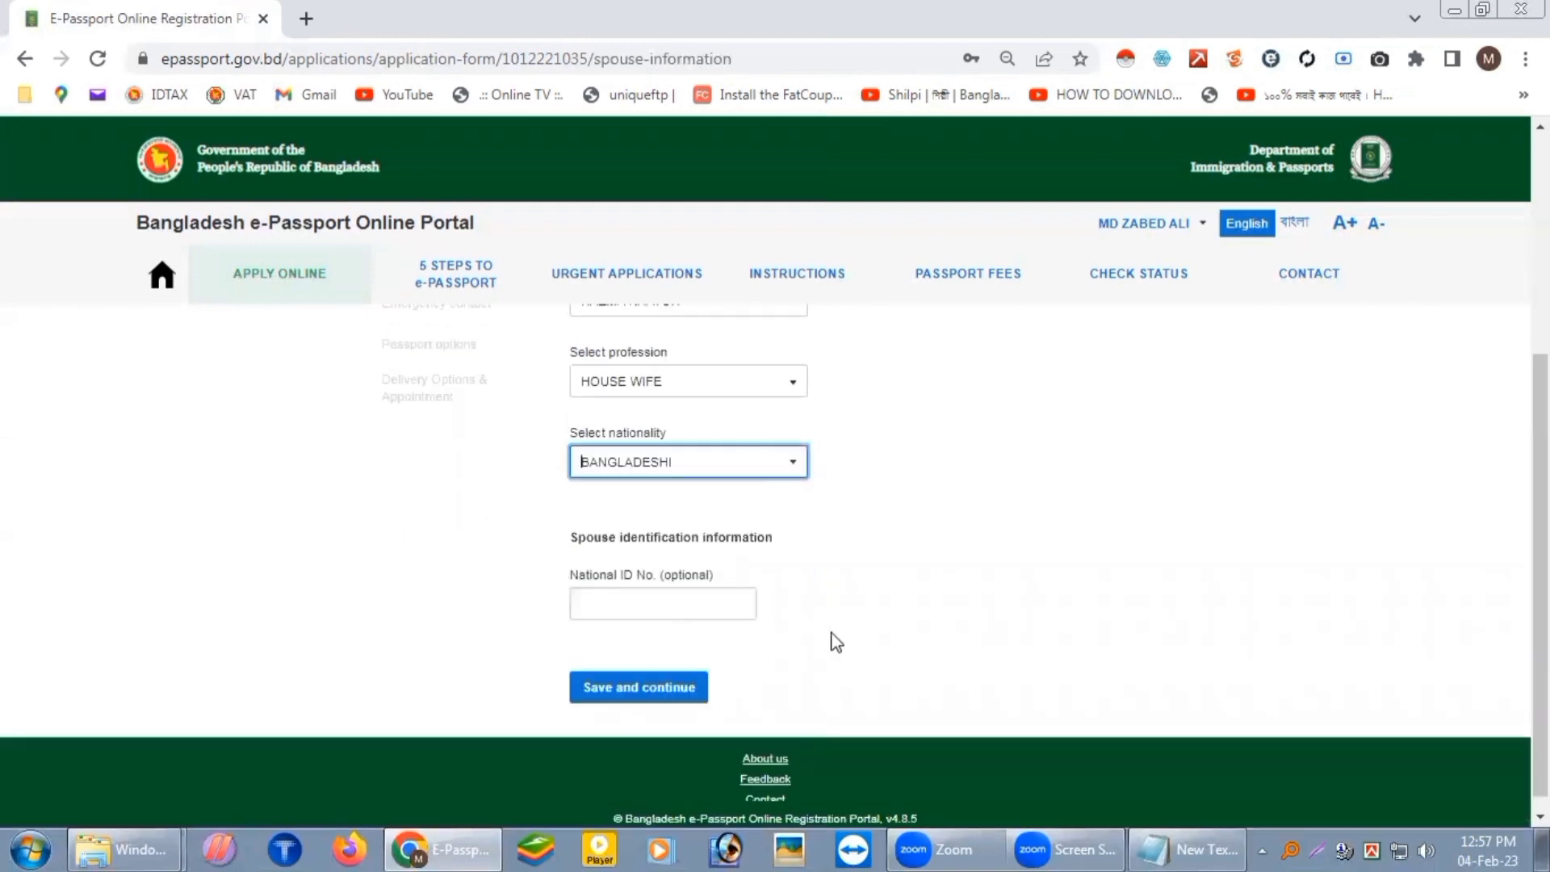
key("Tab")
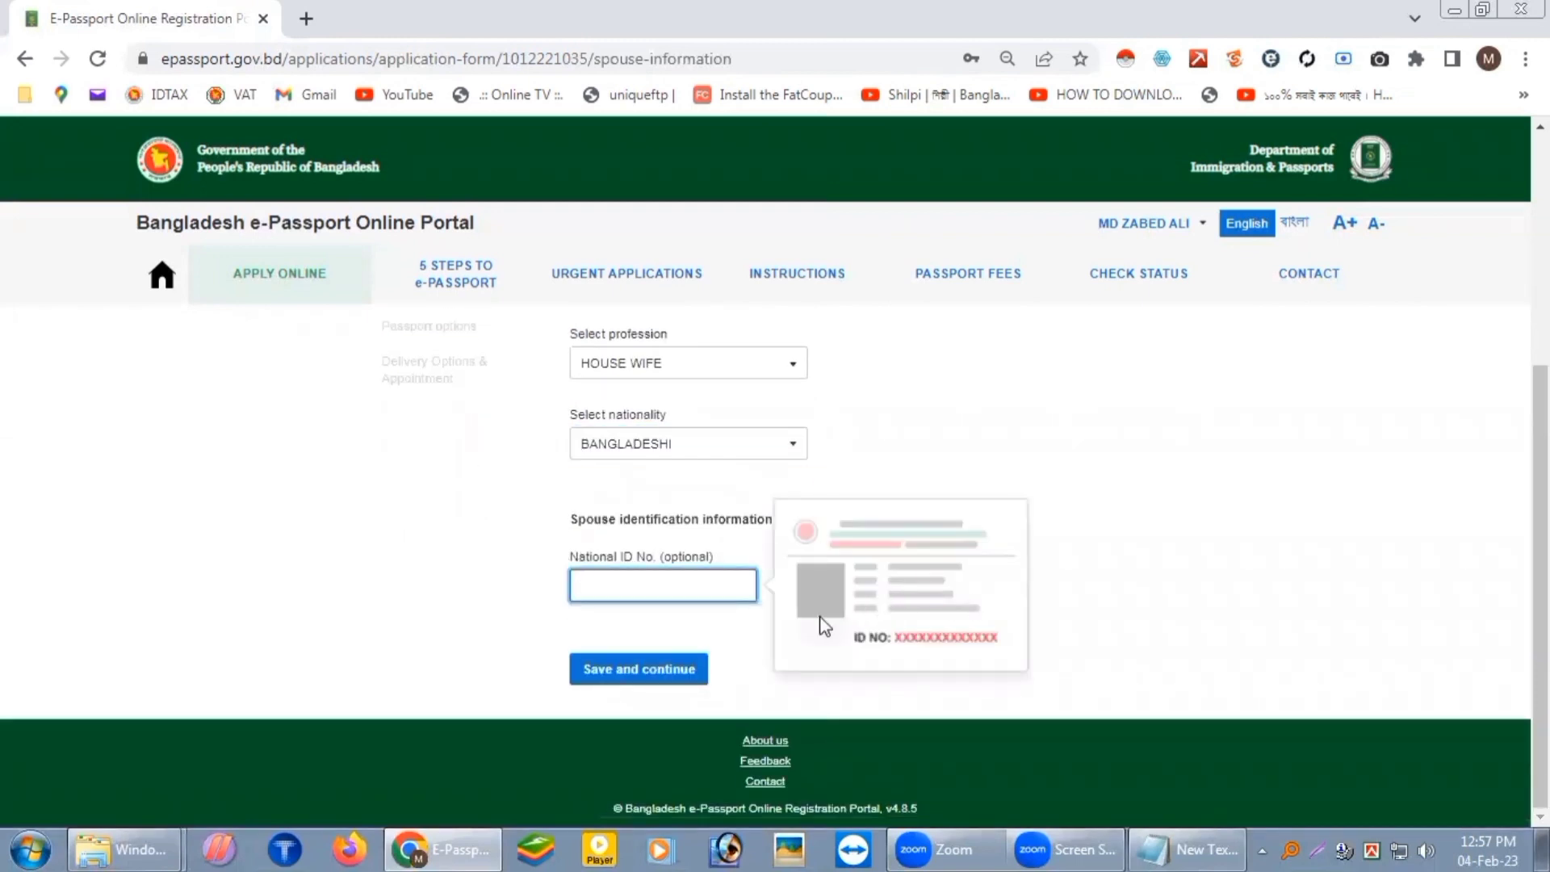
left_click(635, 676)
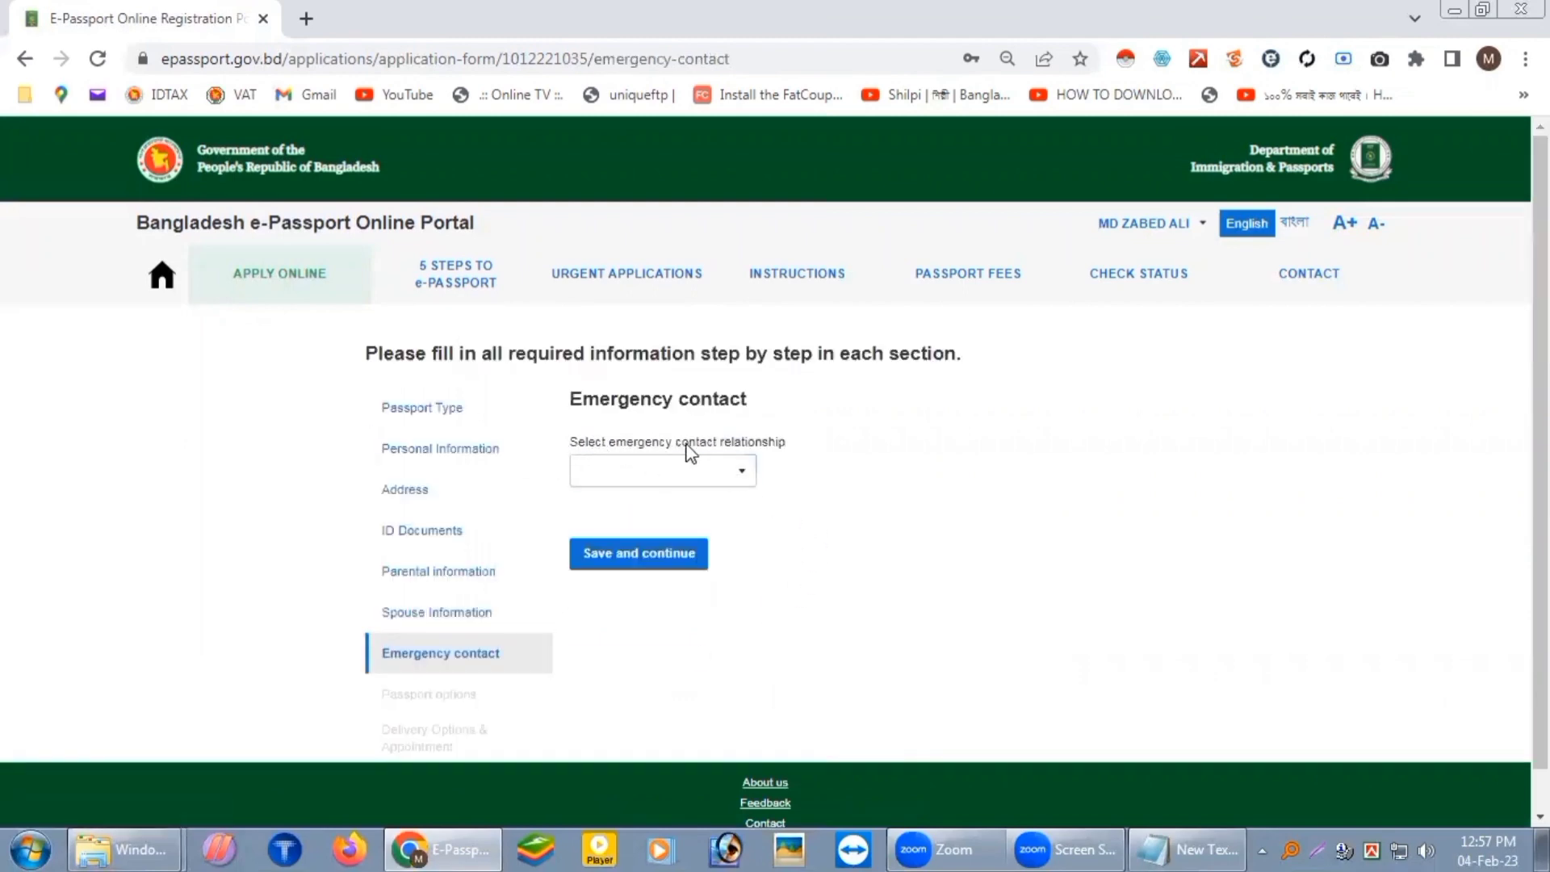
Step: Choose SPOUSE as the emergency contact relationship
left_click(742, 475)
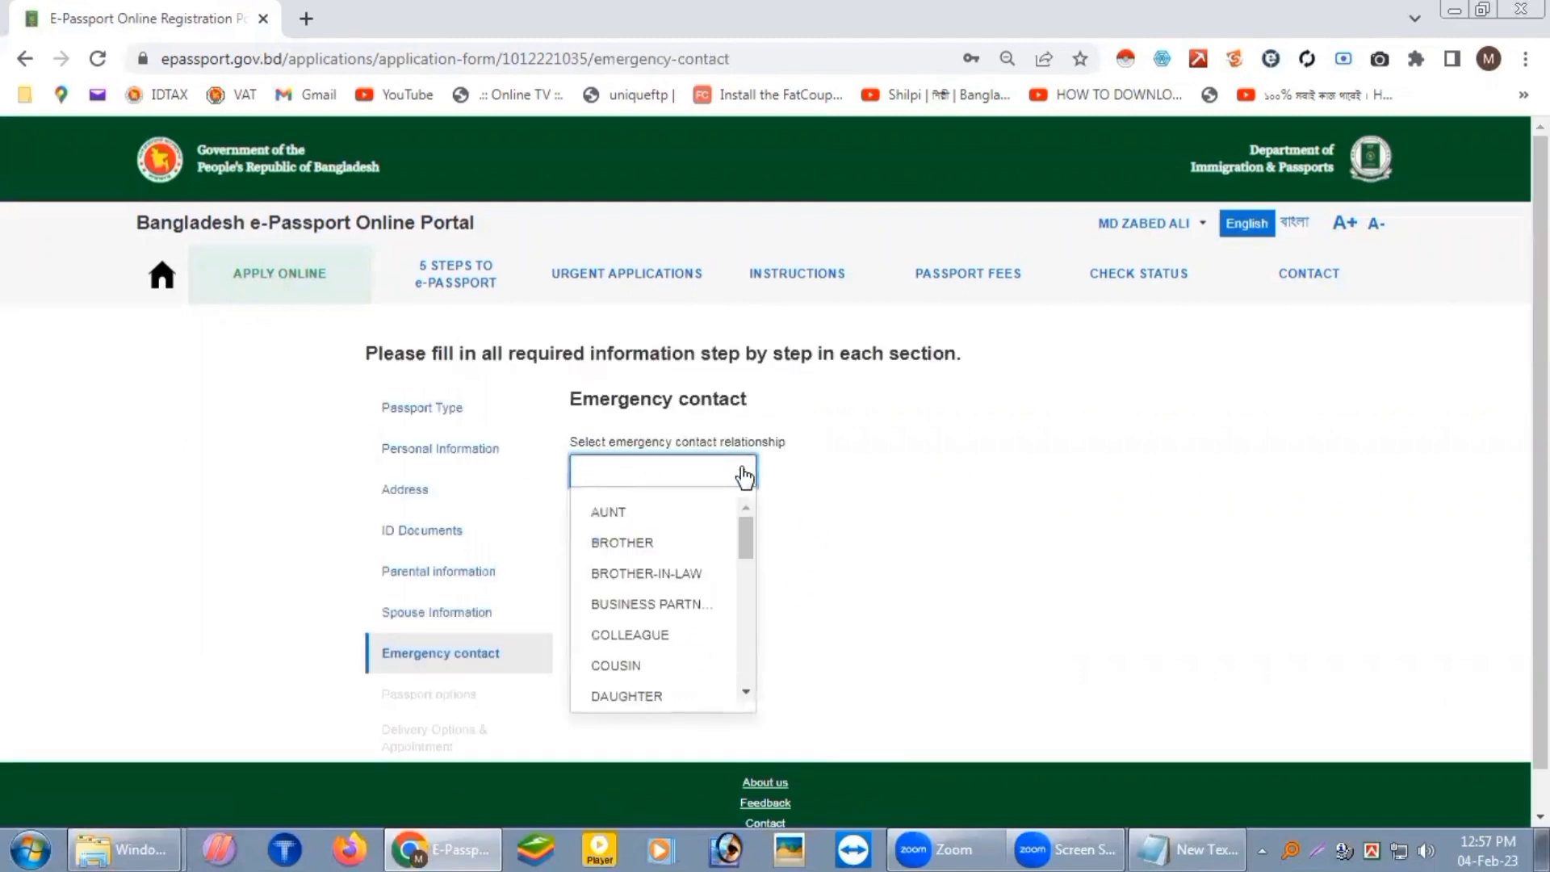
scroll(721, 549, "down", 6)
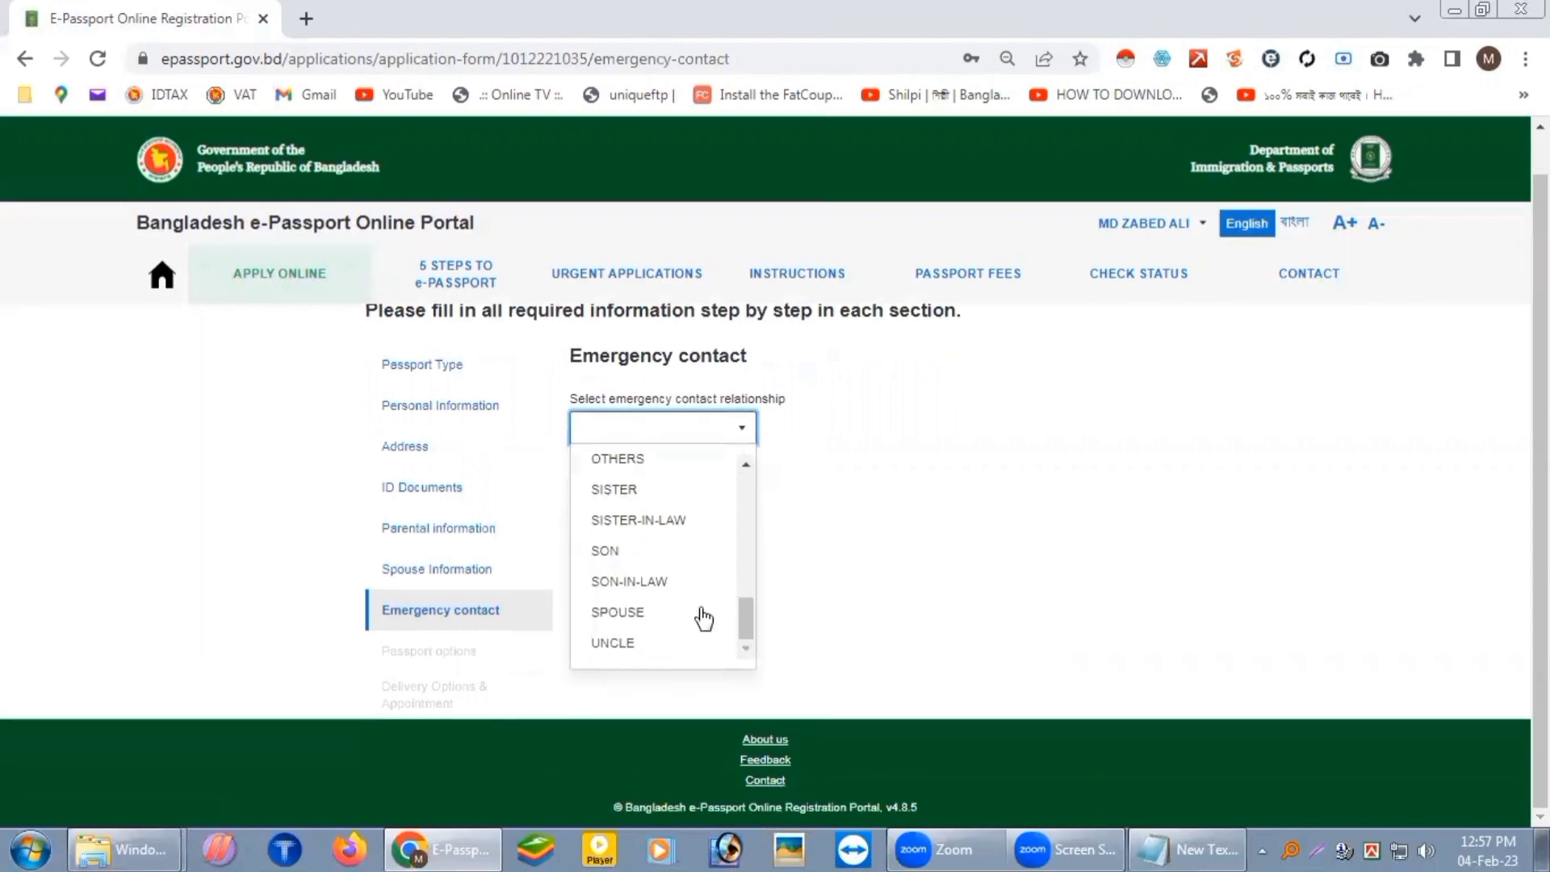
left_click(630, 614)
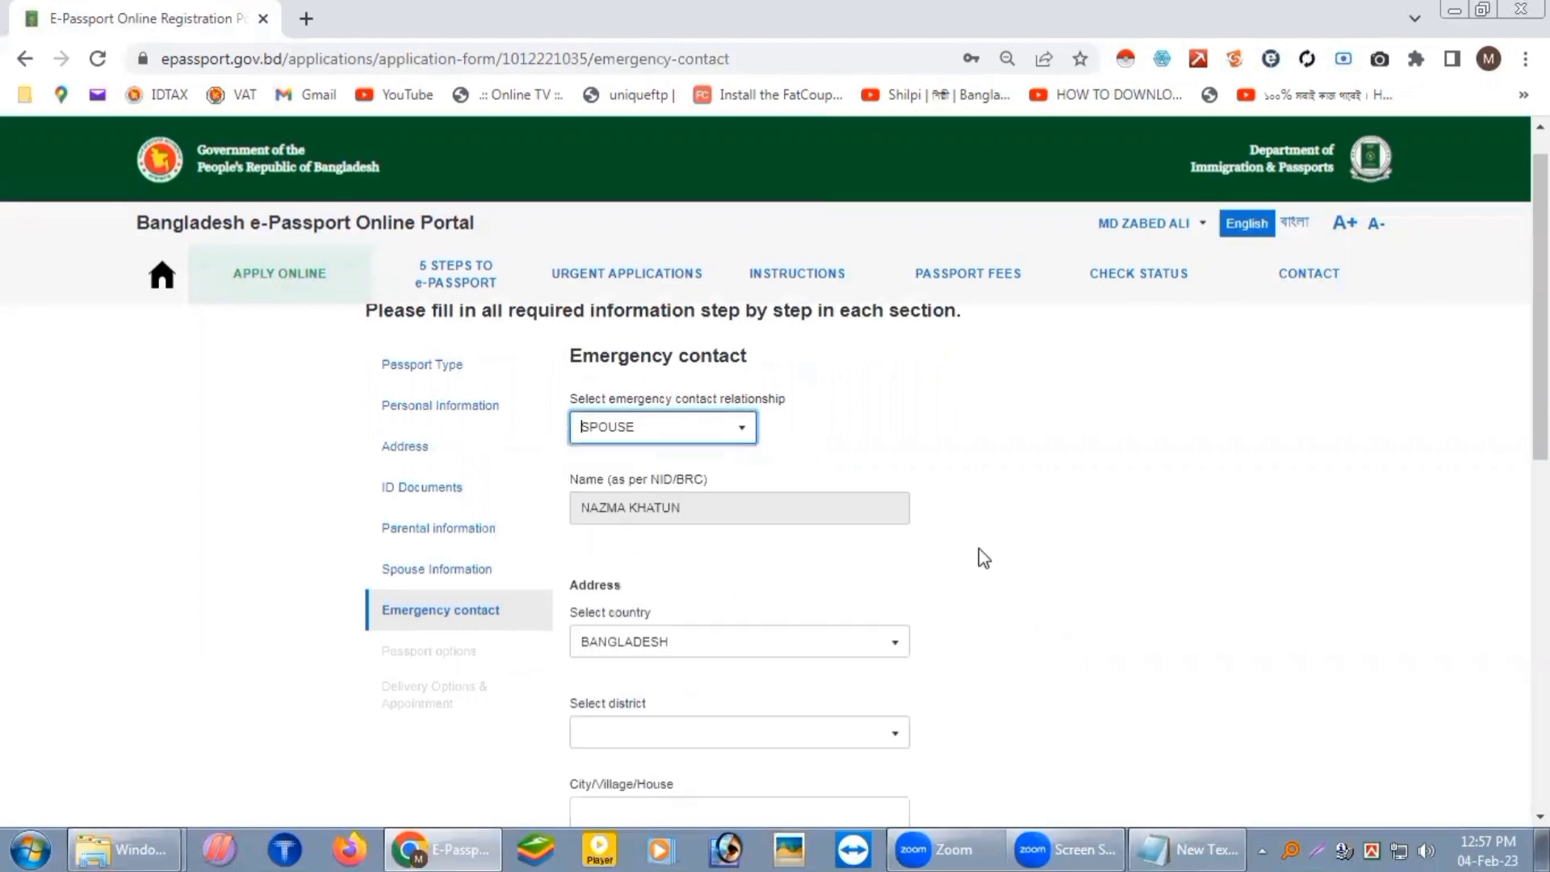
scroll(703, 467, "down", 2)
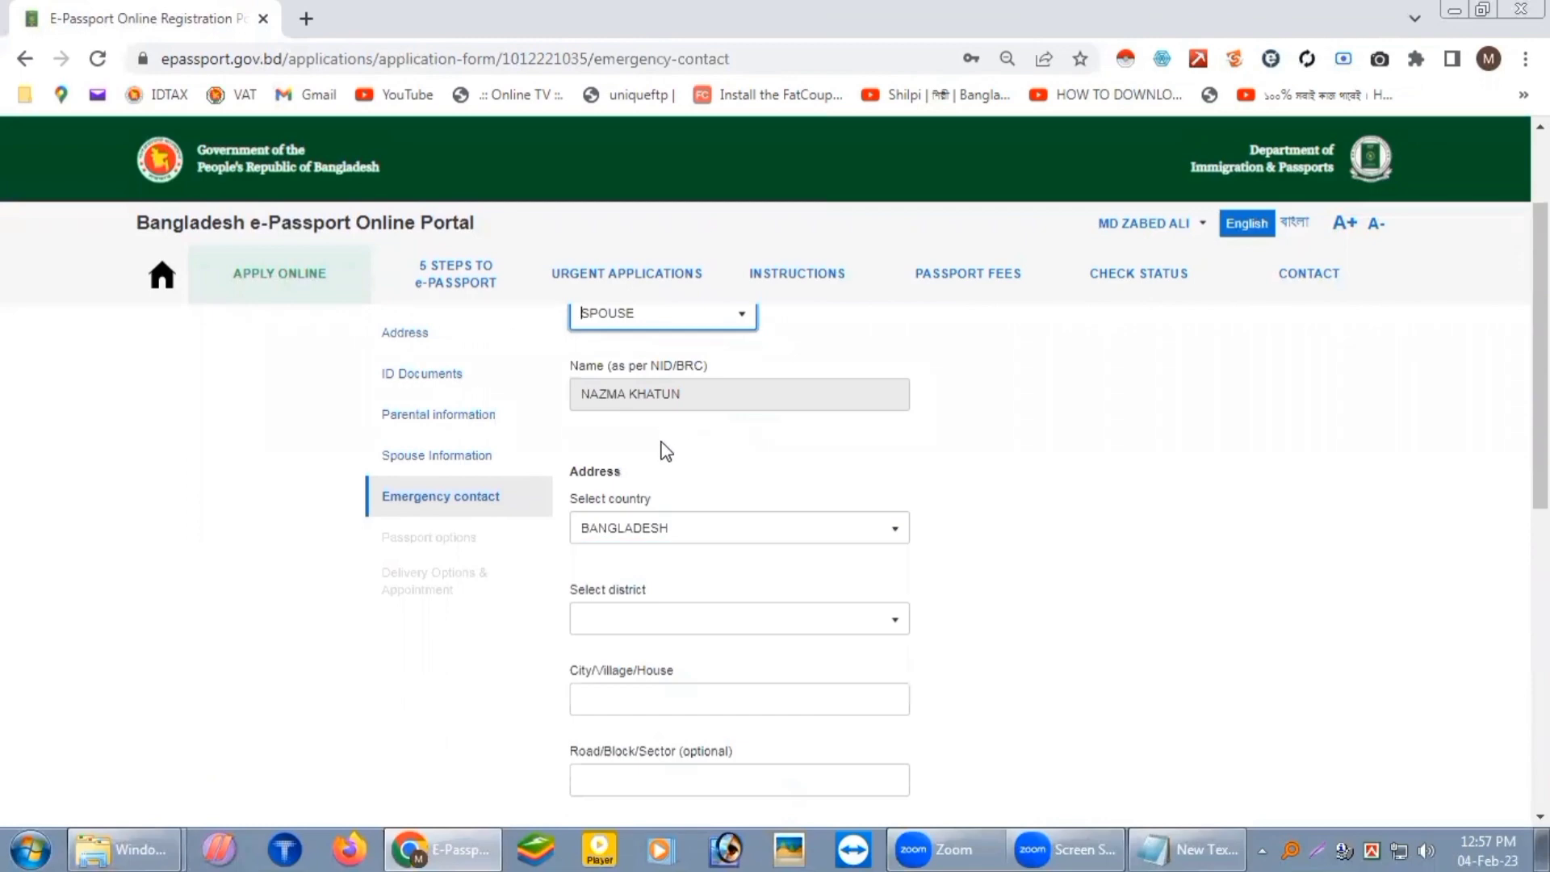
scroll(692, 507, "up", 3)
scroll(808, 471, "down", 3)
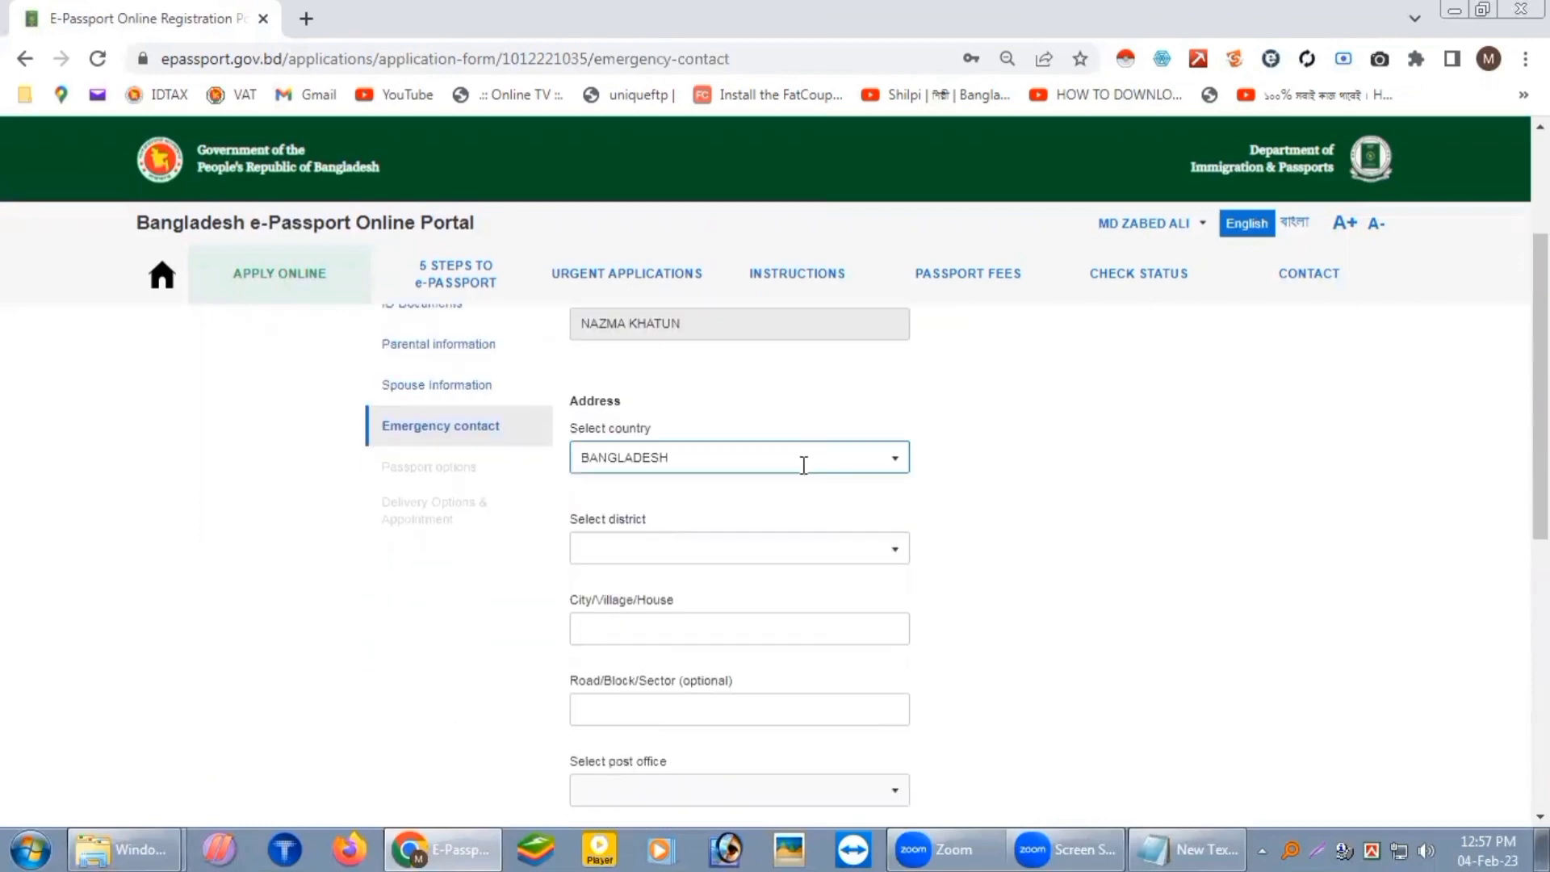
Step: Set the contact's district to RAJSHAHI and select the street address in the notes
left_click(891, 549)
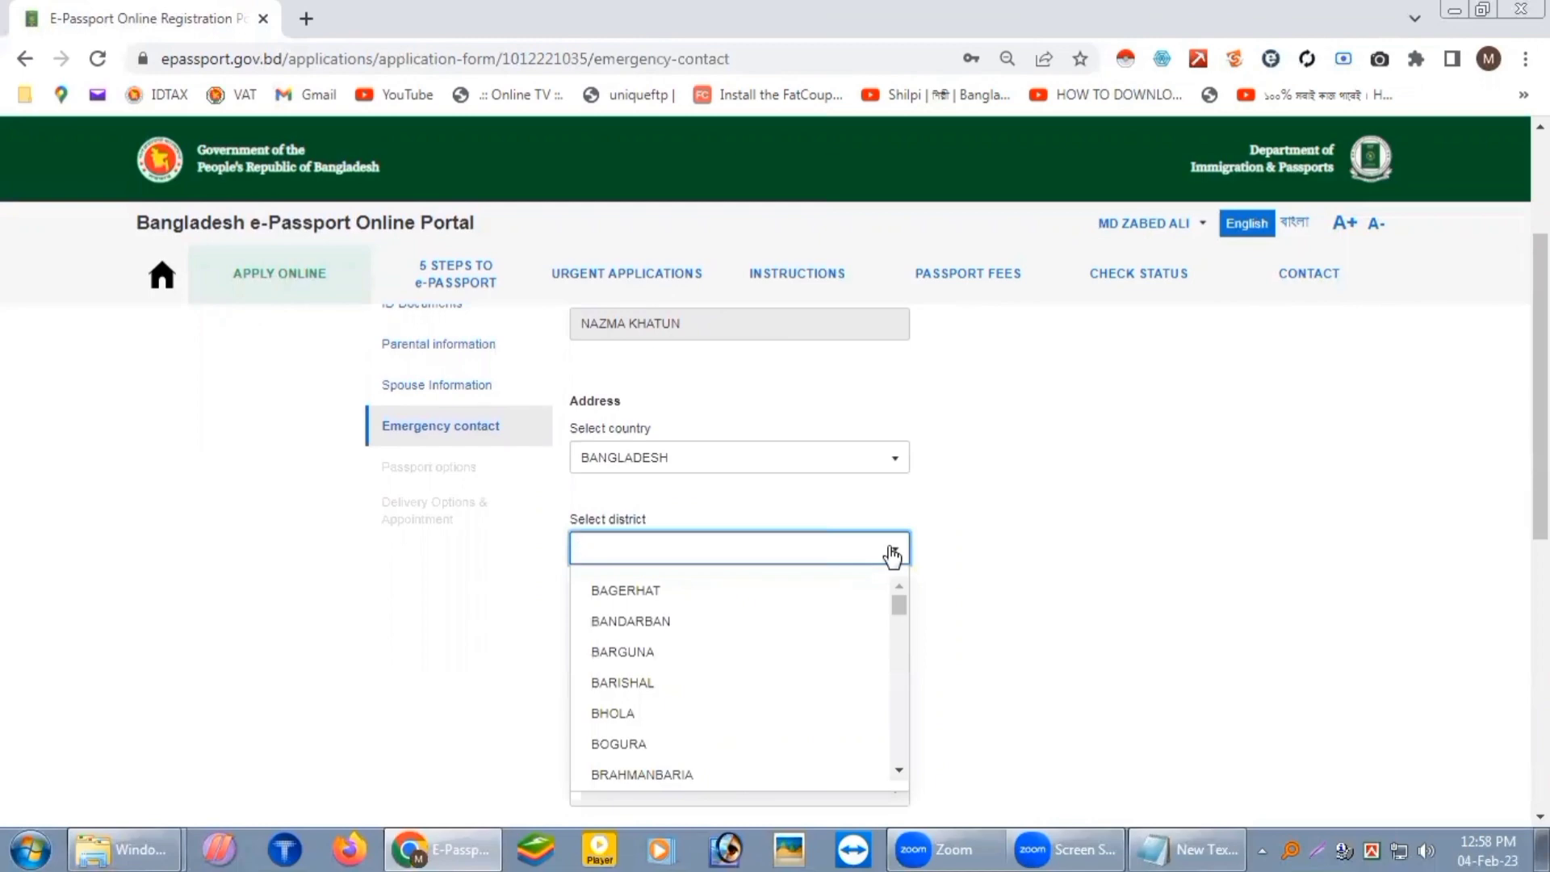
type("RAJ")
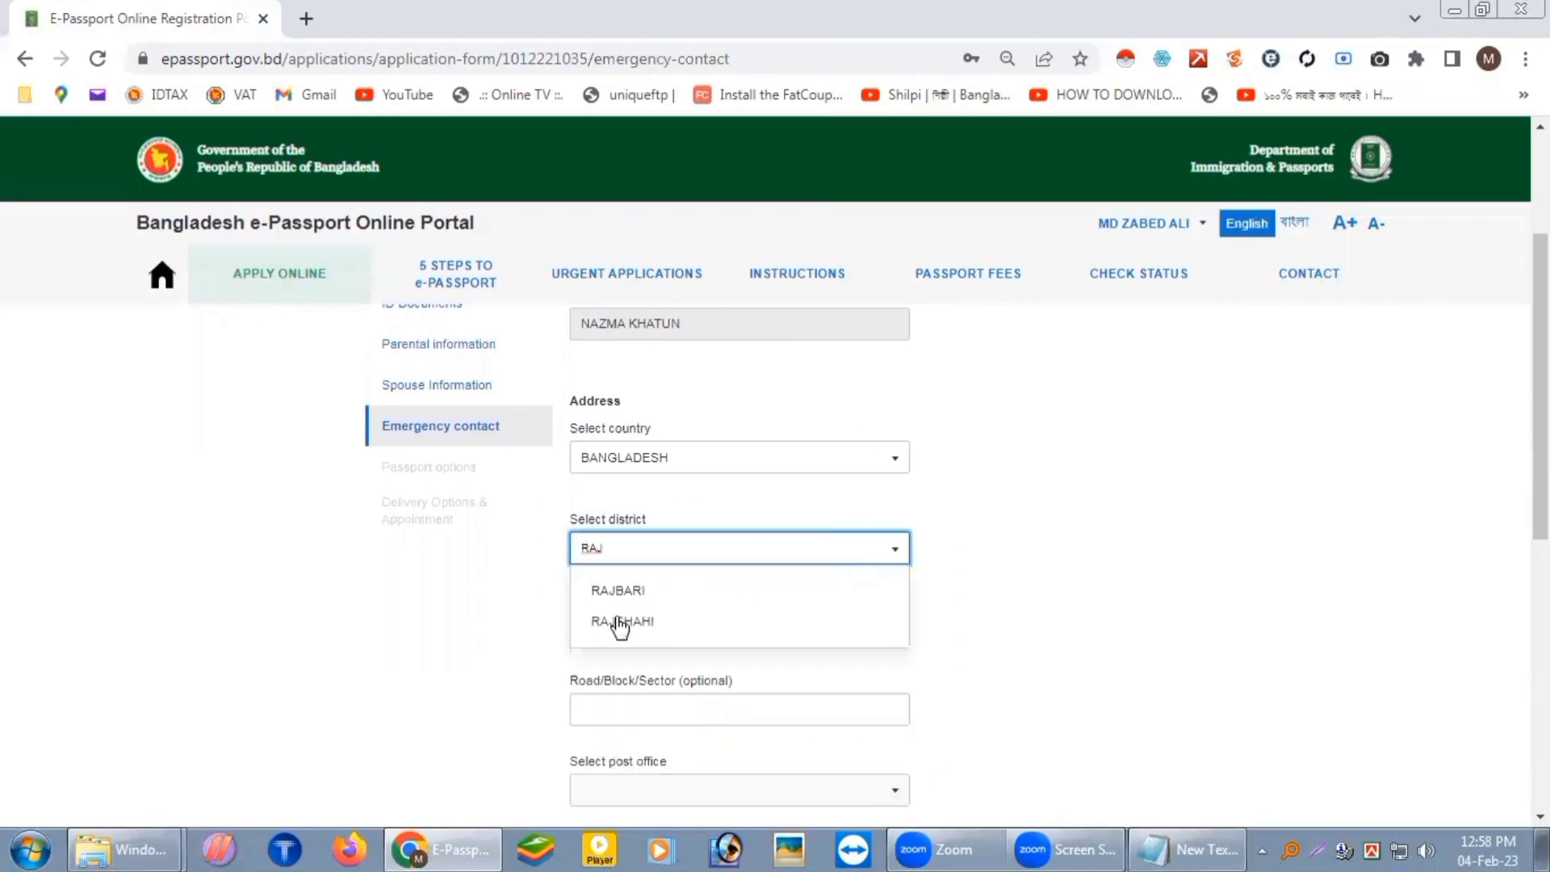
left_click(622, 622)
scroll(814, 462, "down", 3)
left_click(1187, 850)
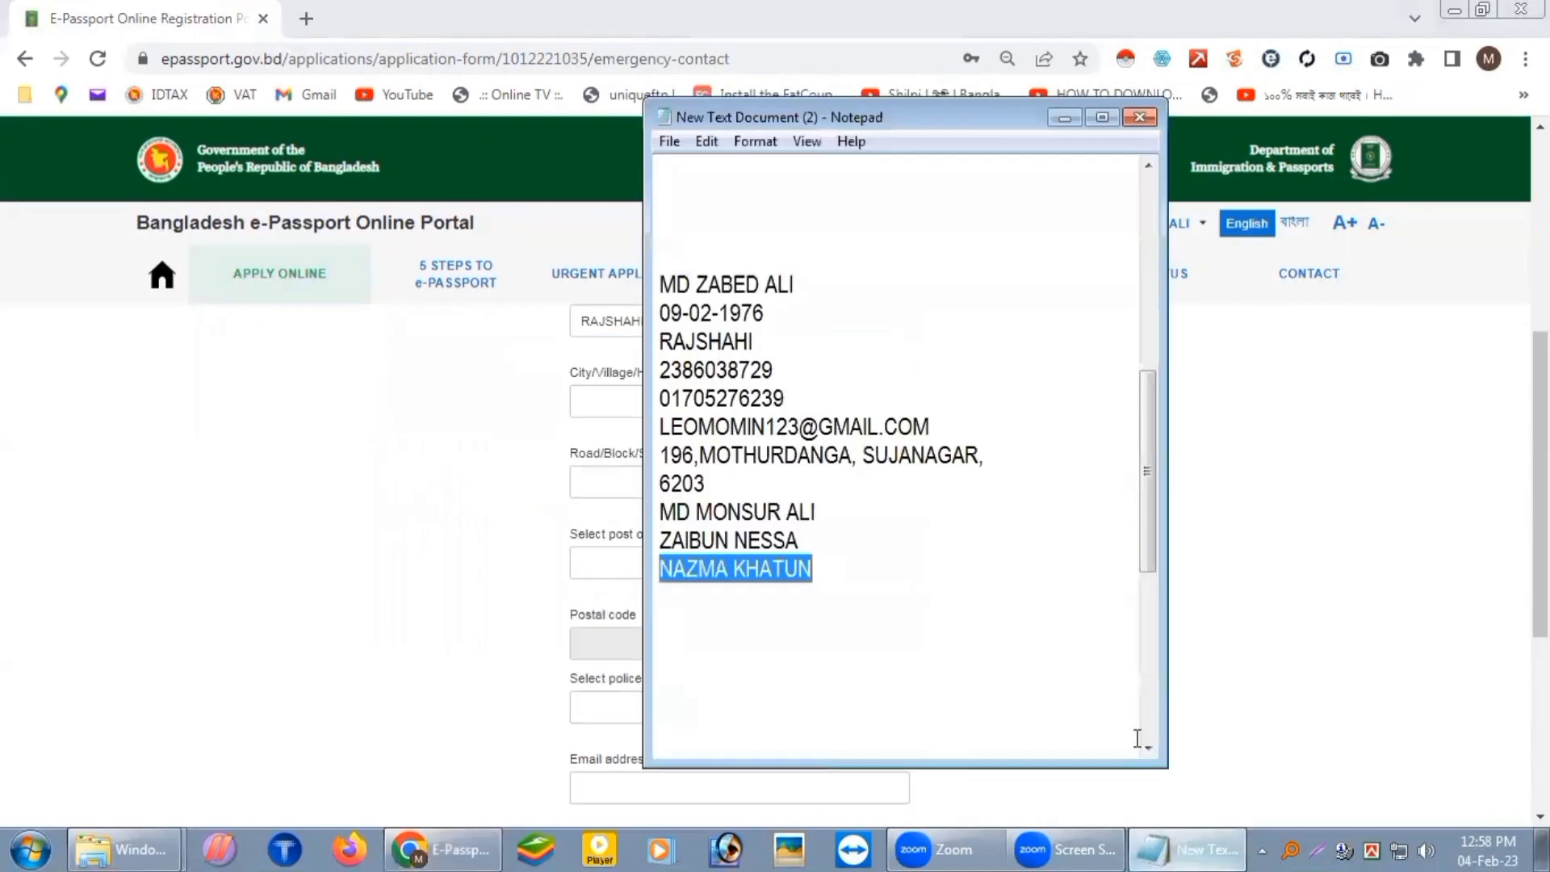
left_click_drag(986, 454, 699, 464)
key("ctrl+c")
left_click(208, 647)
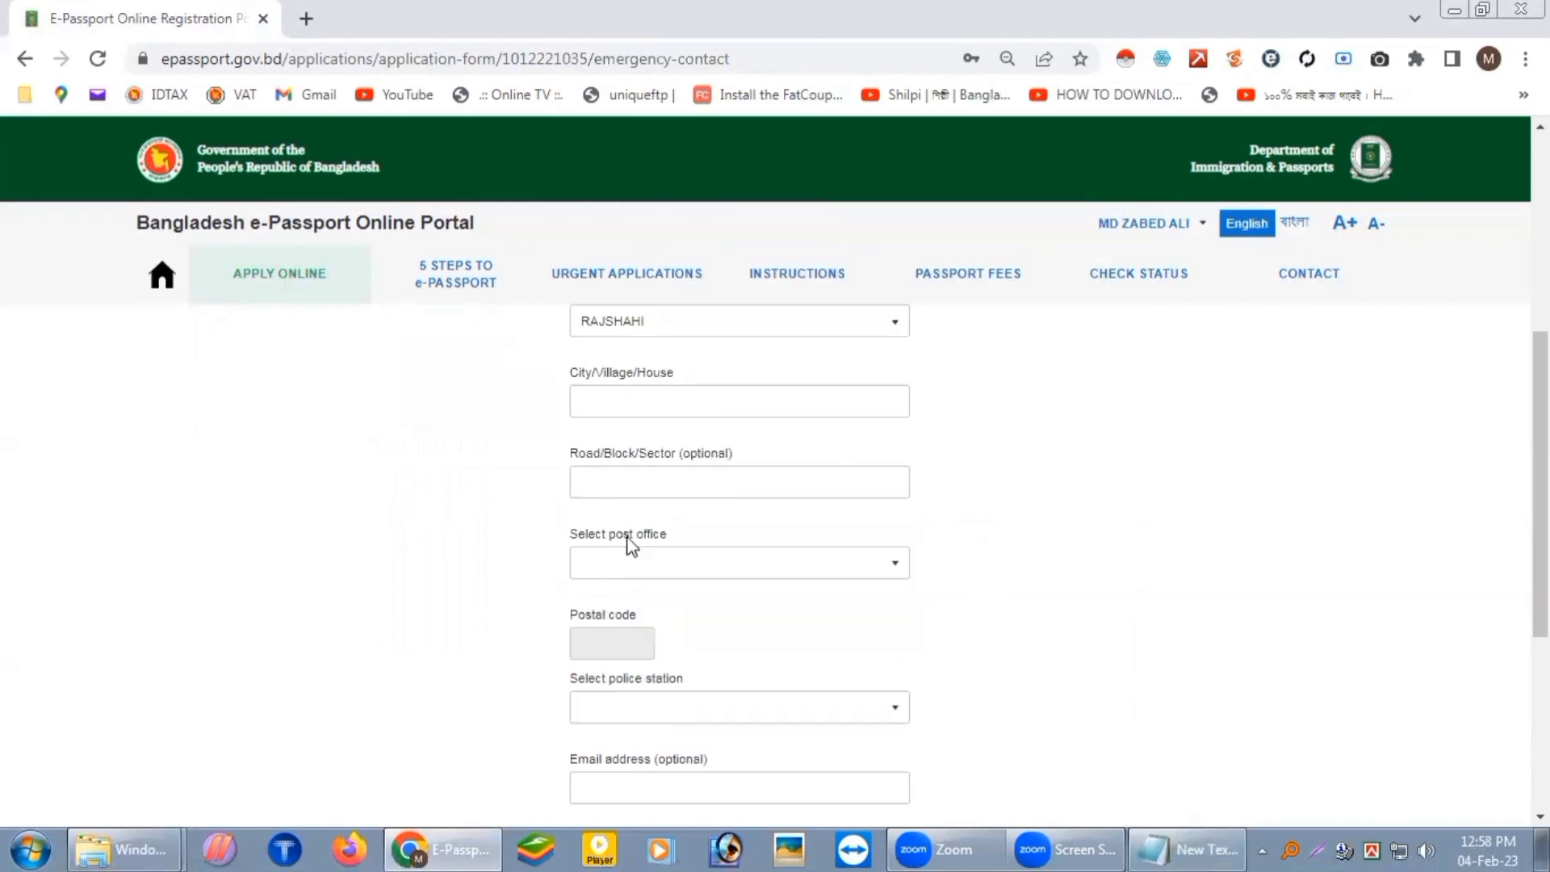
Step: Paste the street address into the contact's City/Village/House field
left_click(645, 482)
left_click(636, 399)
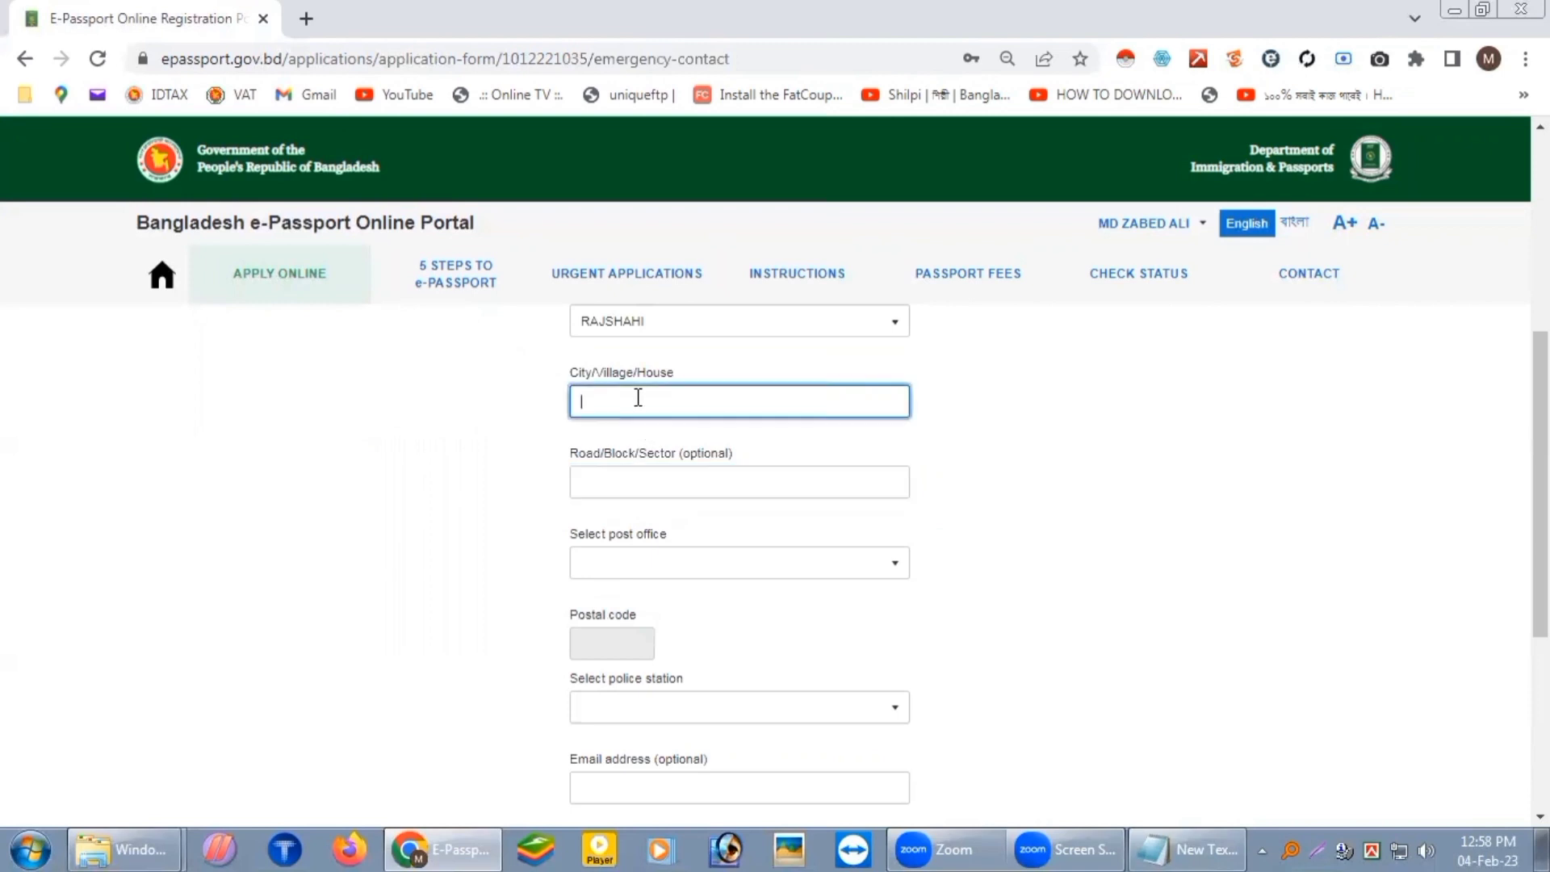
key("ctrl+v")
left_click(674, 488)
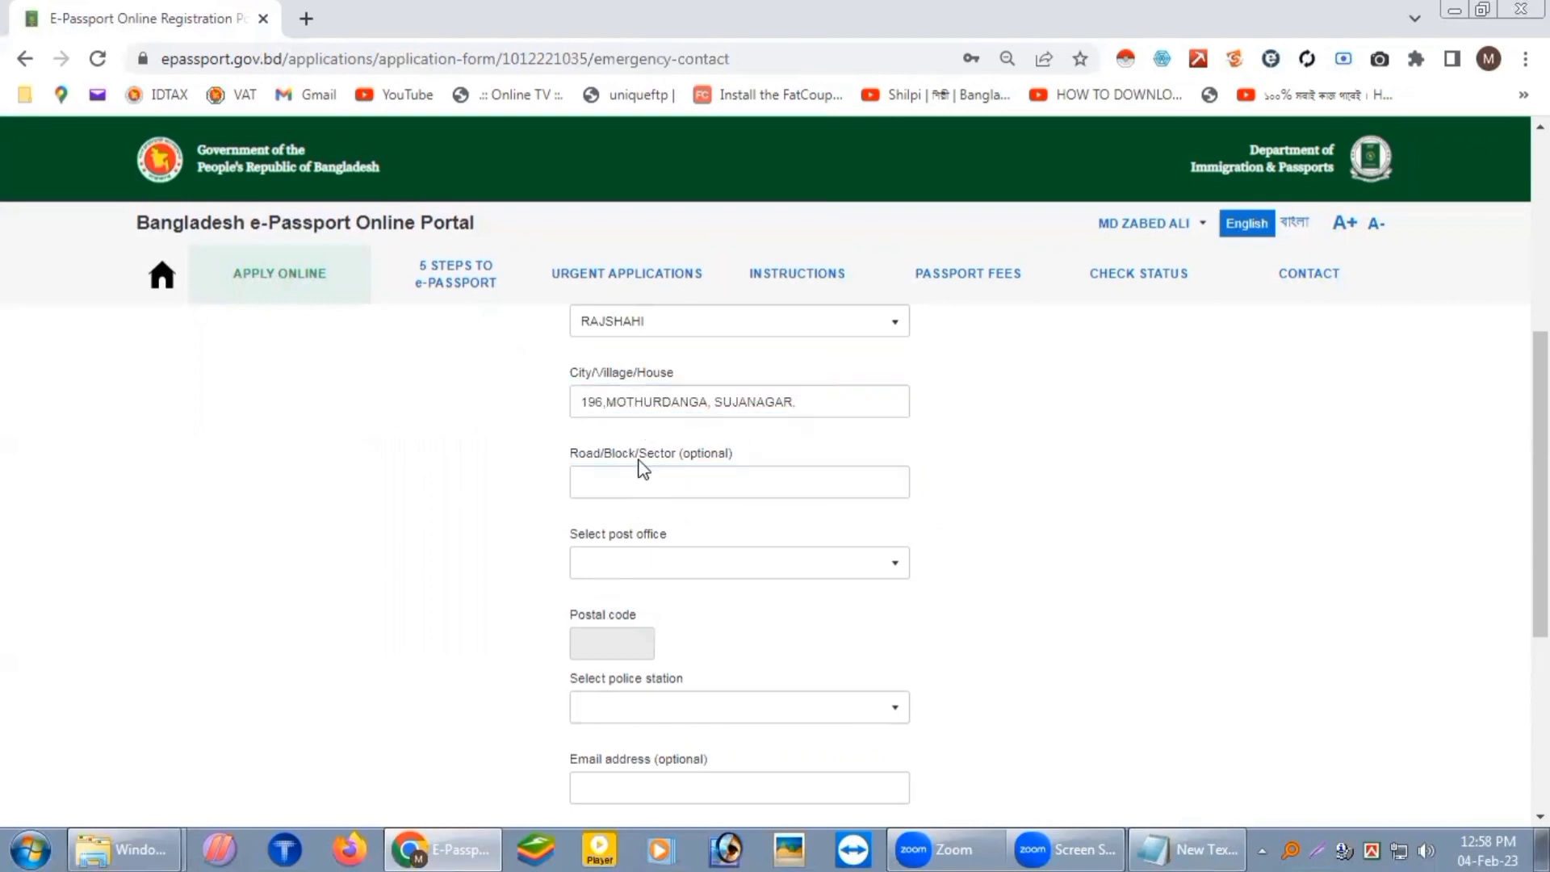
Step: Pick the matching 'SOP' post office and the police station filtered by 'B'
left_click(742, 568)
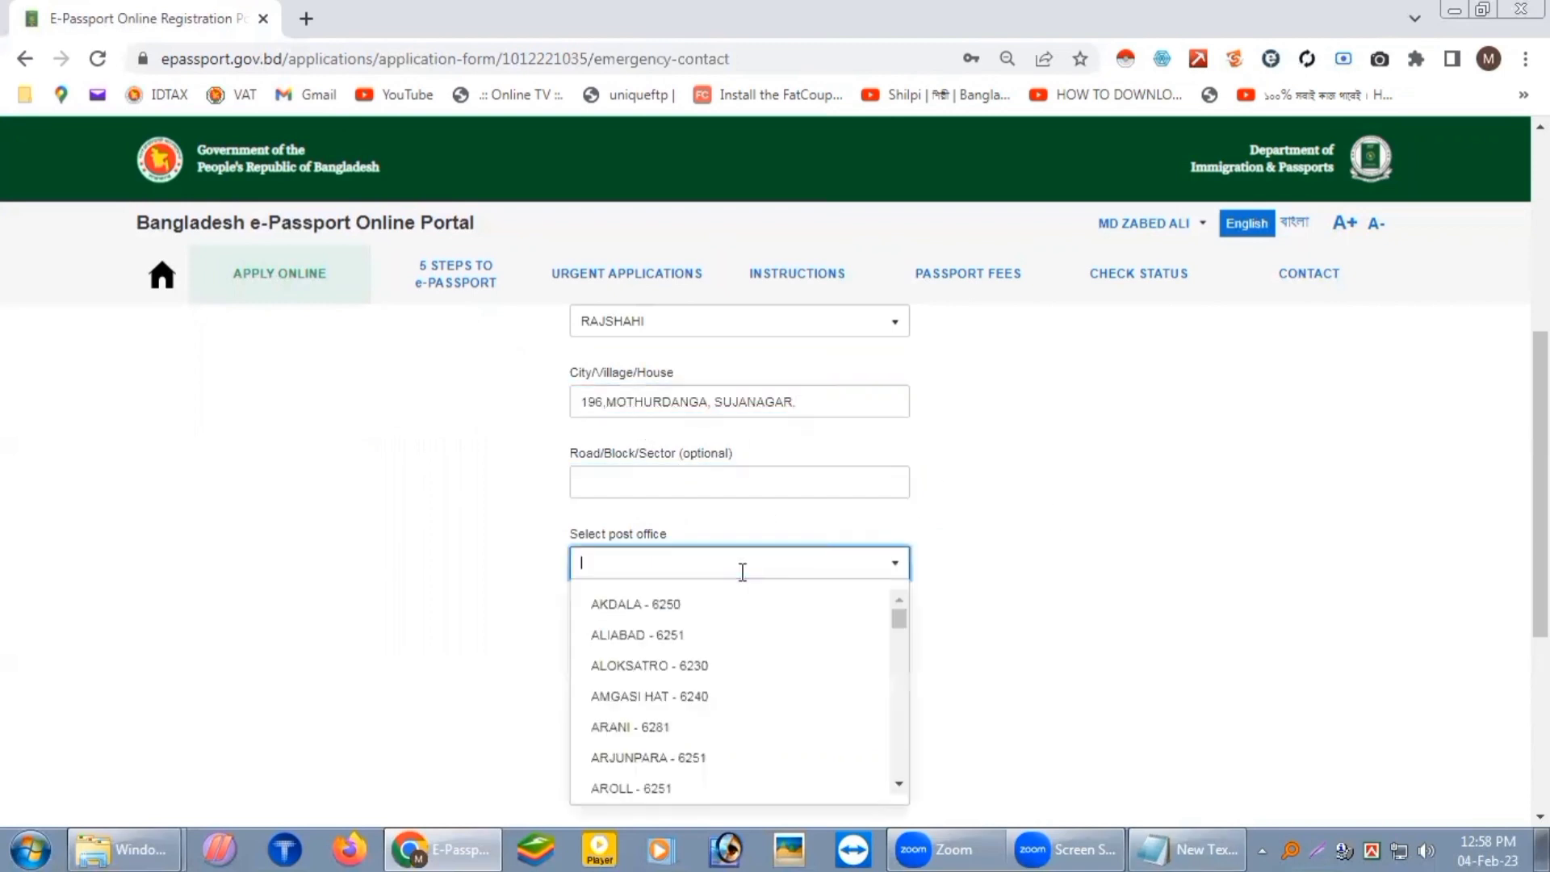
type("SOPU")
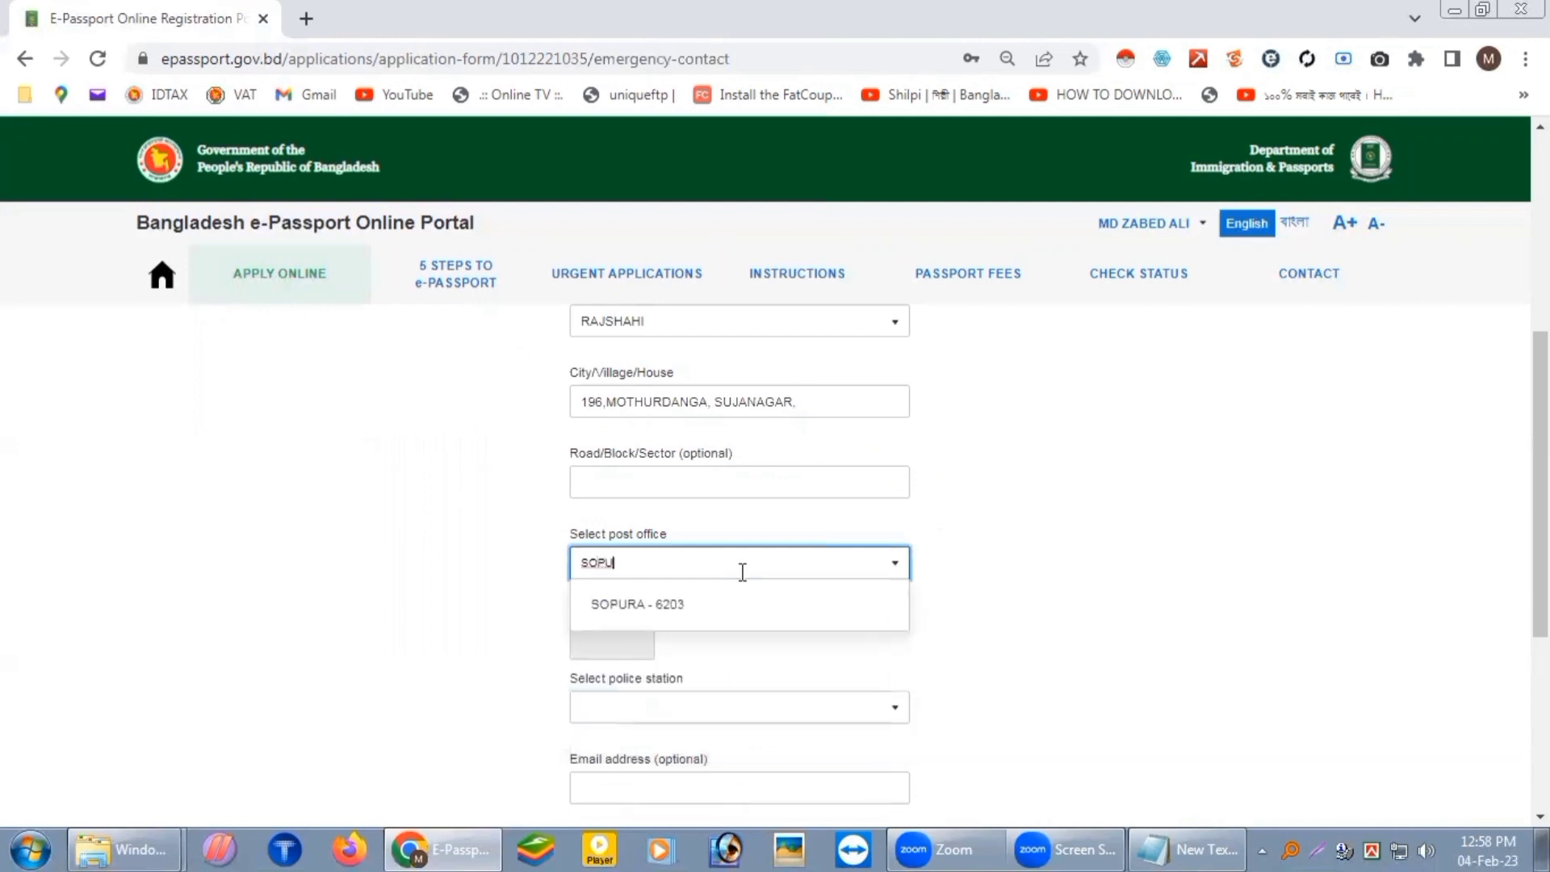
left_click(685, 615)
left_click(680, 704)
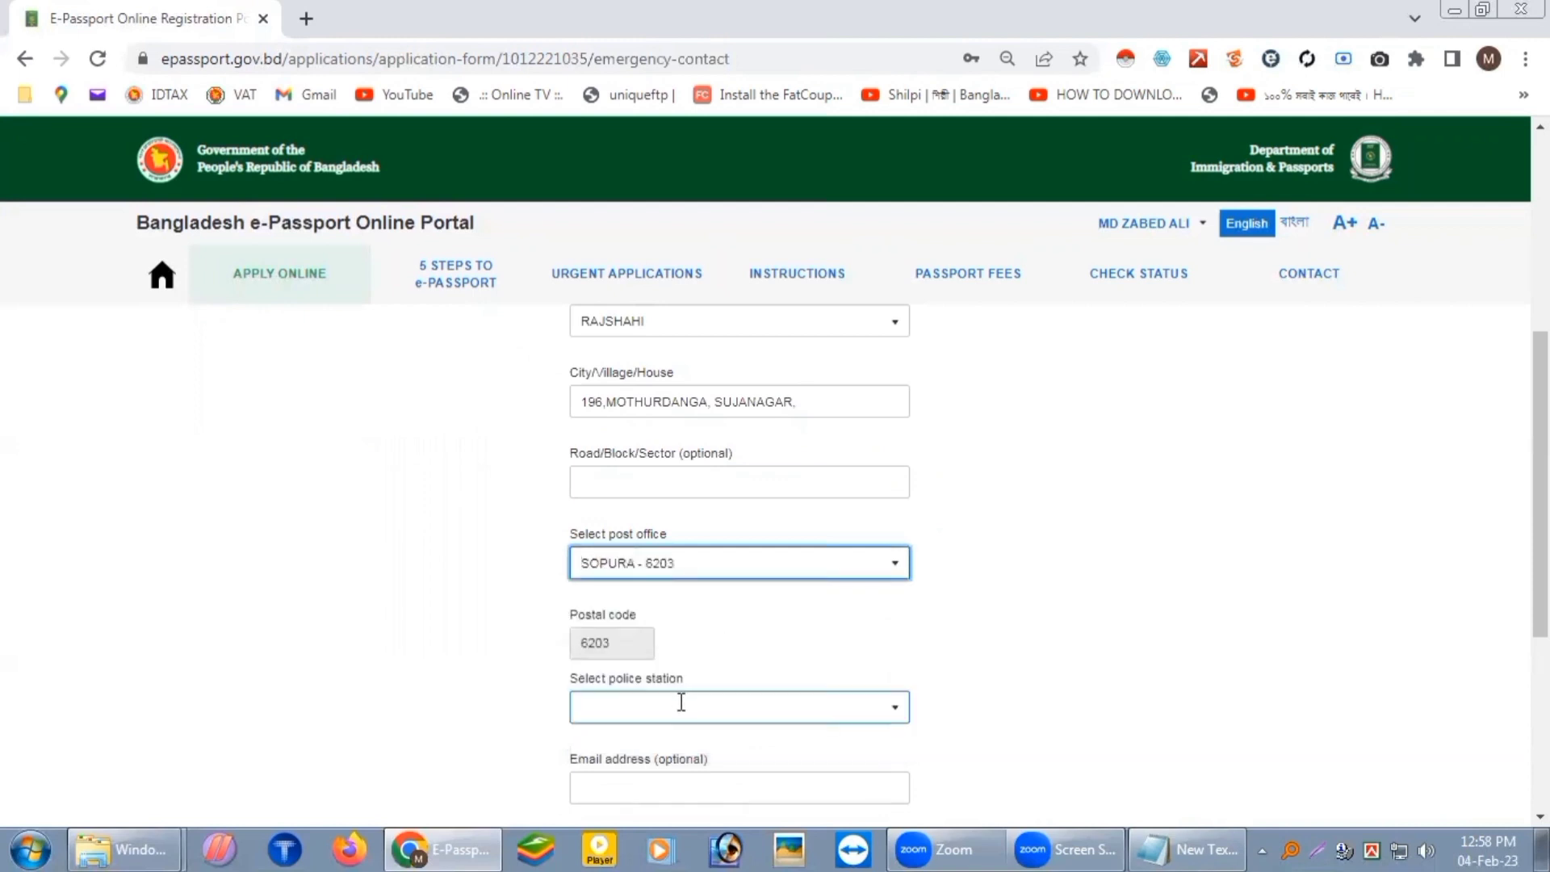
type("B")
left_click(656, 667)
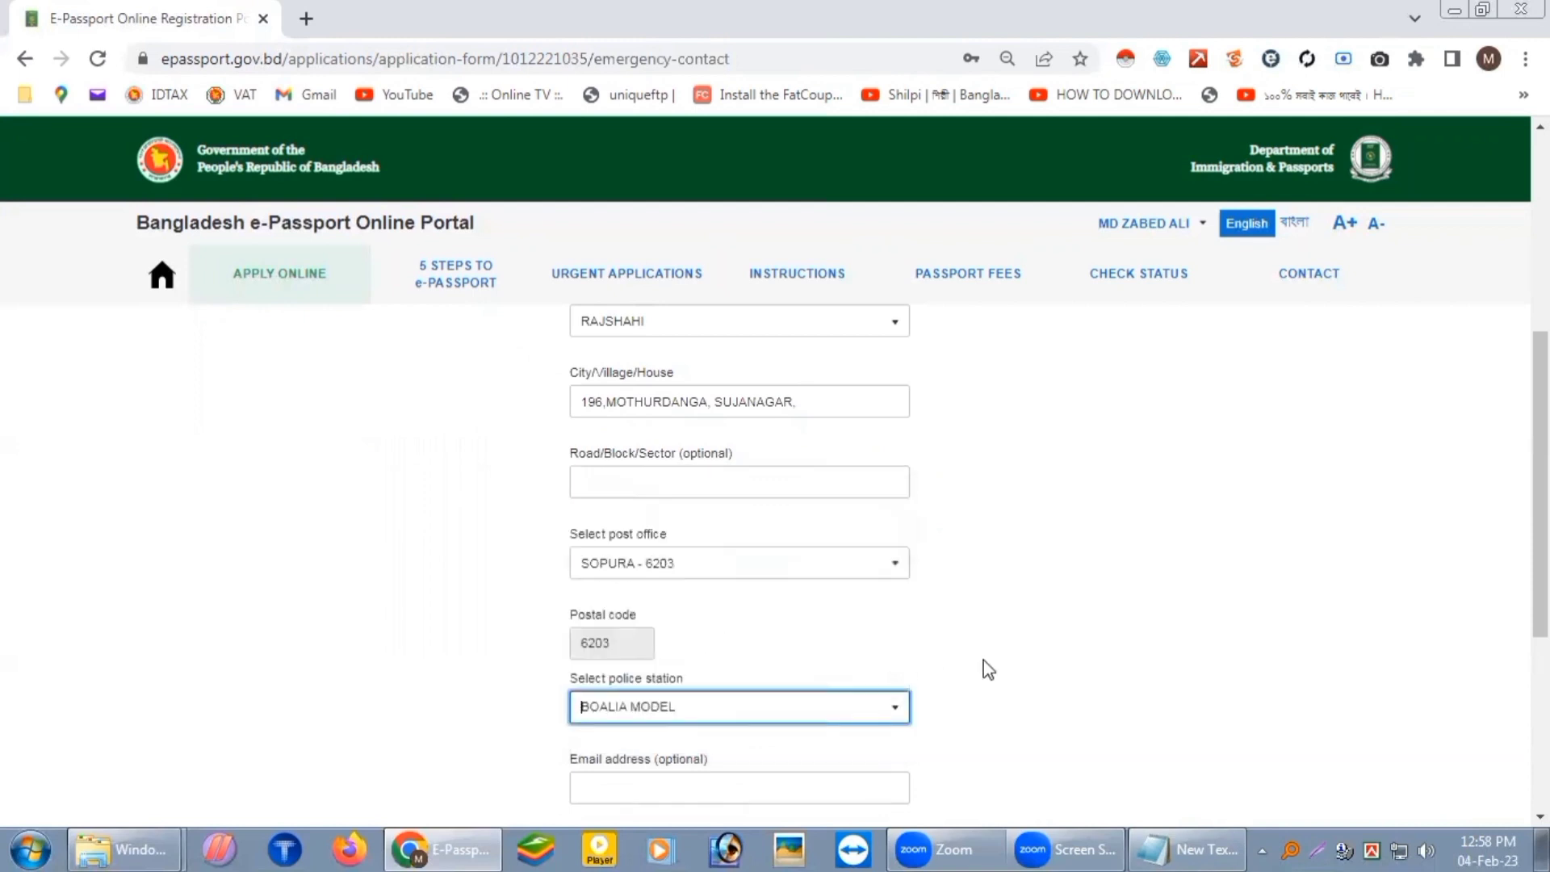
scroll(985, 567, "down", 3)
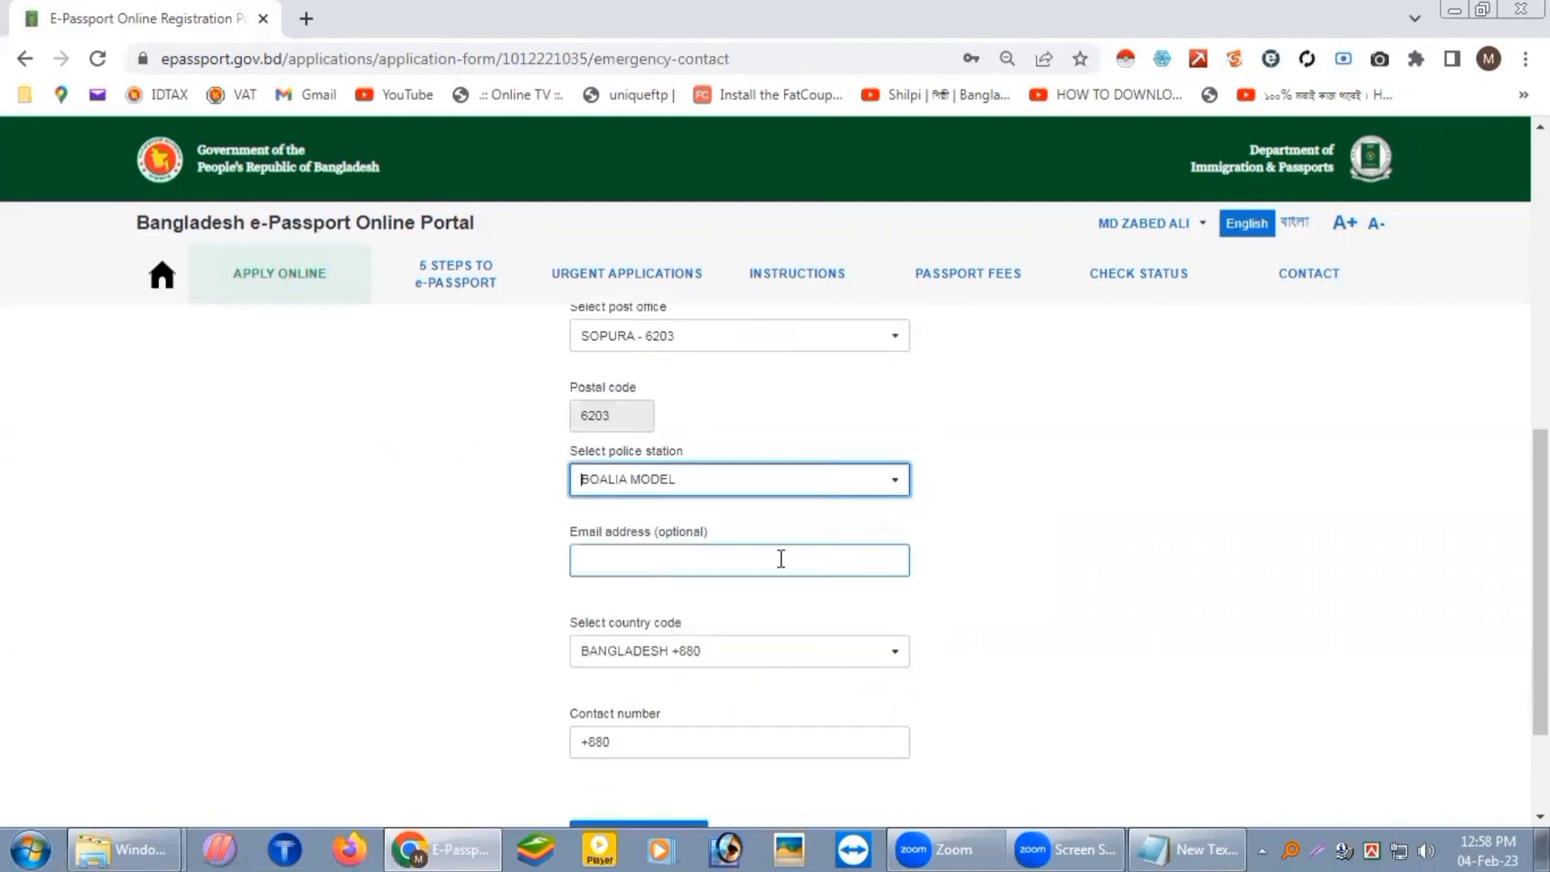
Step: Copy the contact's e-mail address from the notes into the e-mail field
left_click(1194, 840)
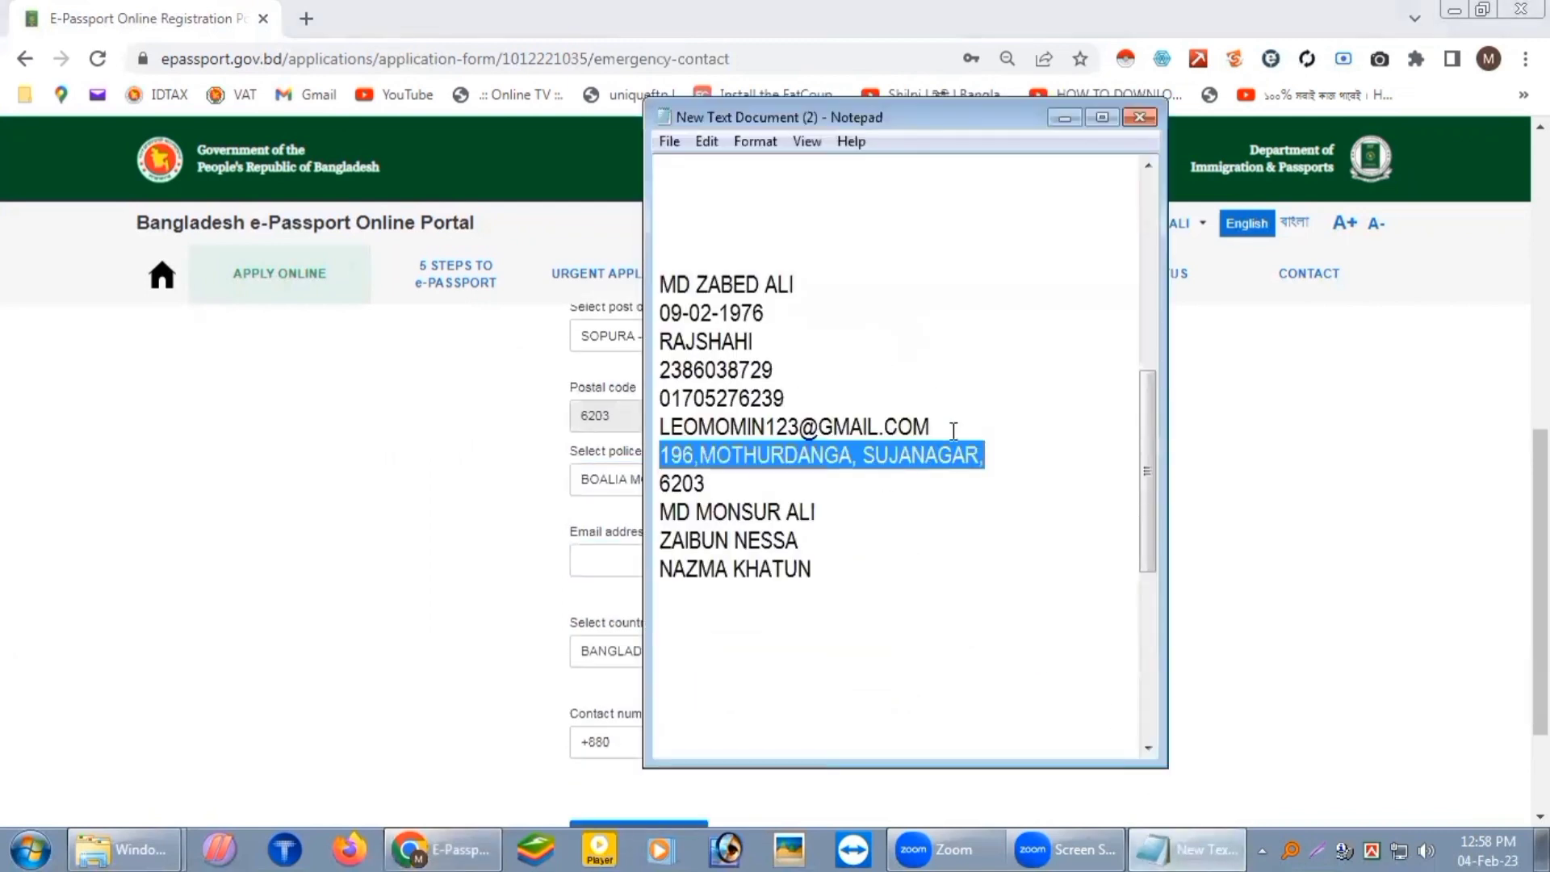
left_click_drag(957, 428, 660, 434)
key("ctrl+c")
left_click(638, 560)
key("ctrl+v")
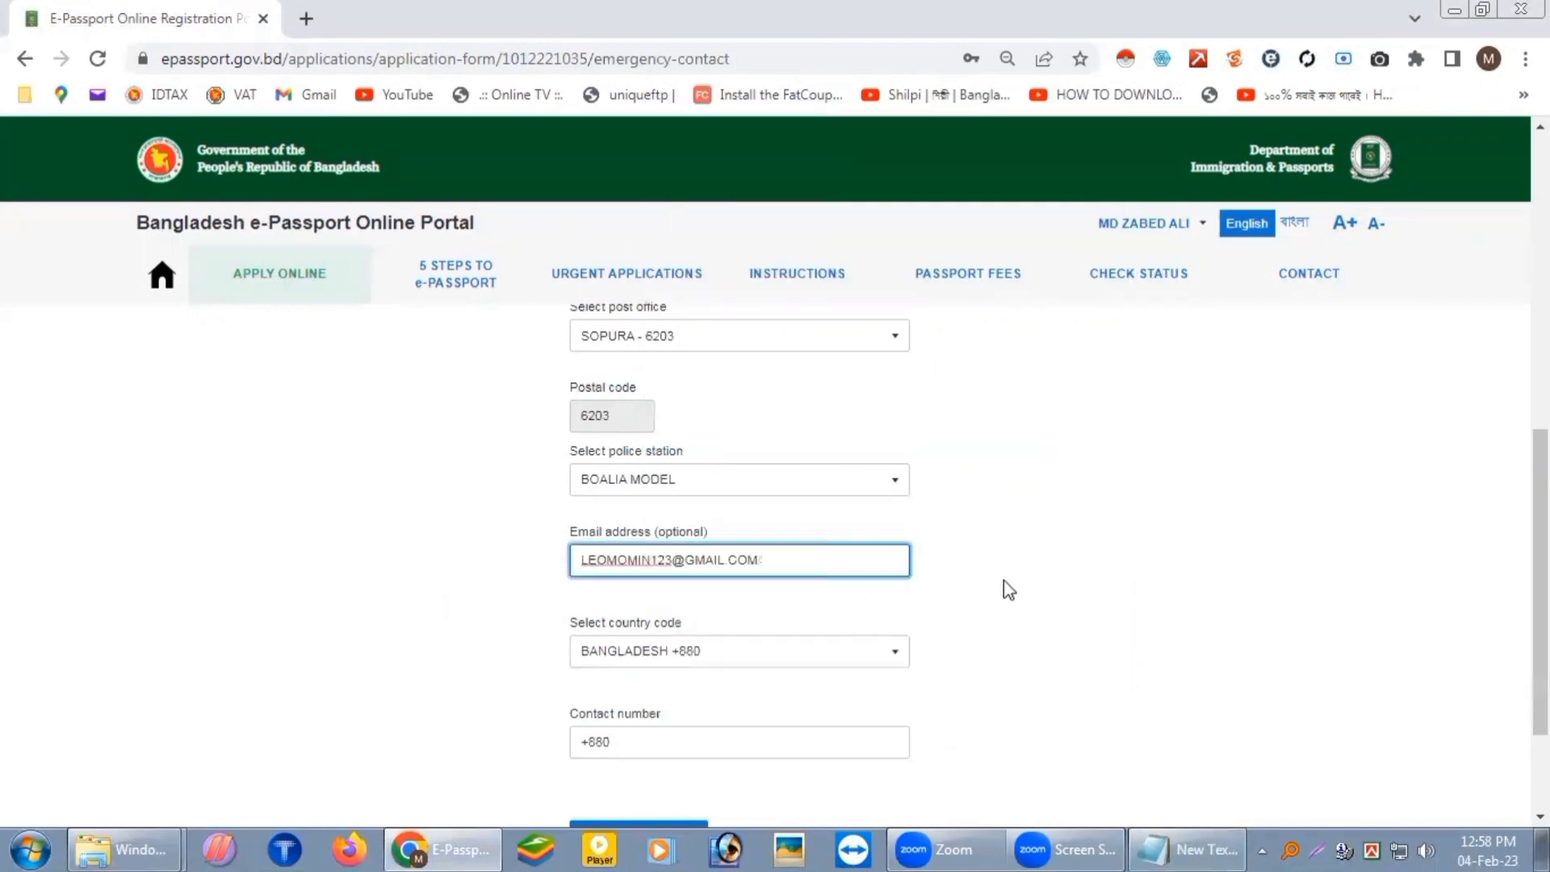
Step: Paste the contact's phone number after the country code and save the emergency contact
scroll(768, 574, "down", 2)
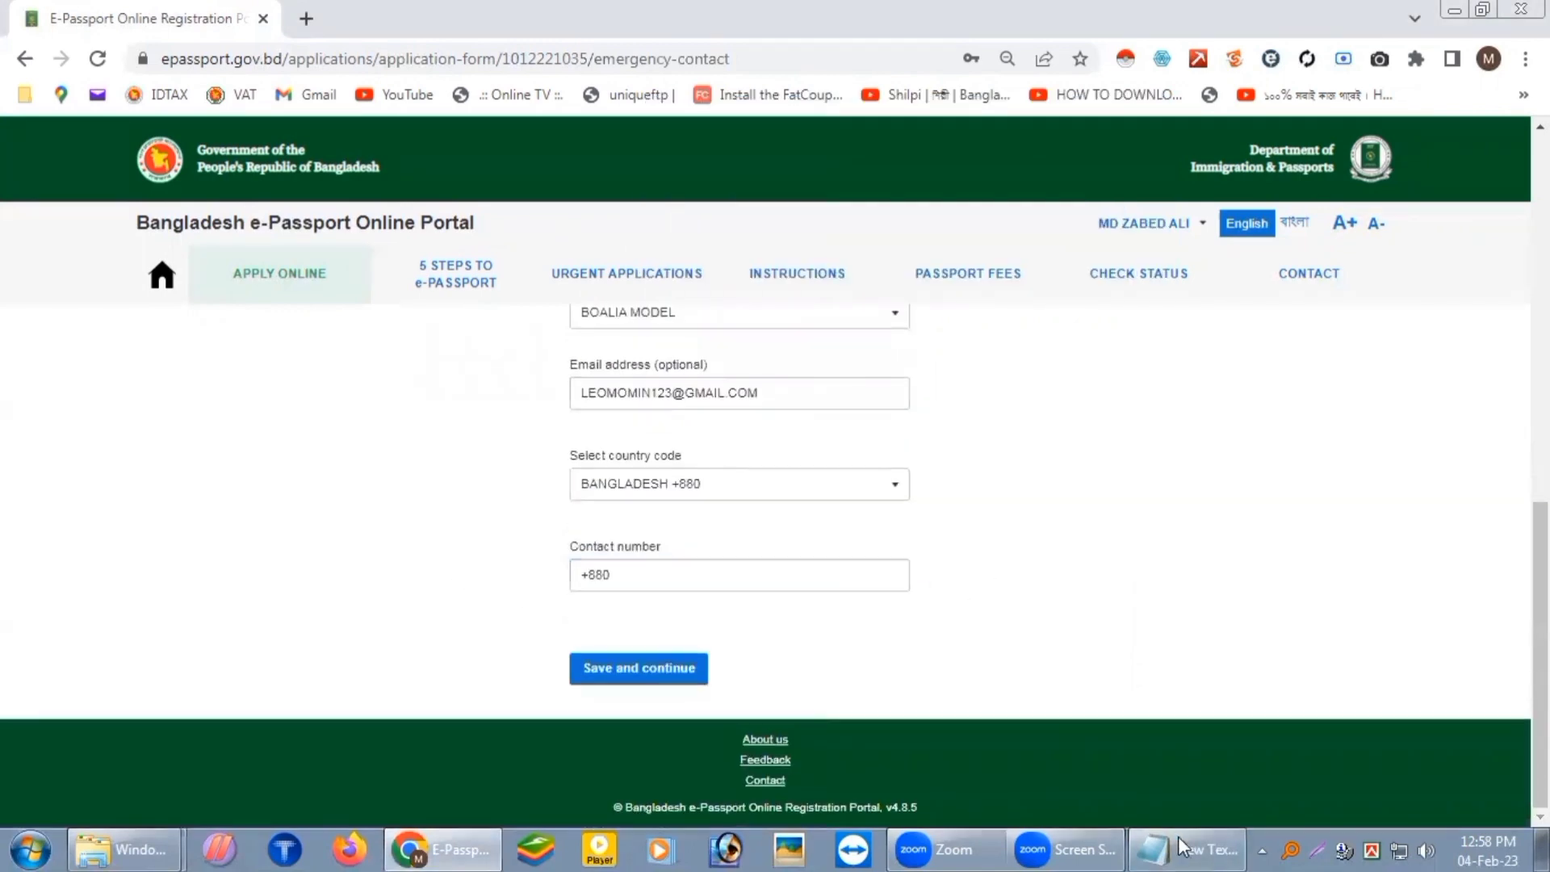
left_click(1180, 844)
left_click_drag(784, 398, 671, 401)
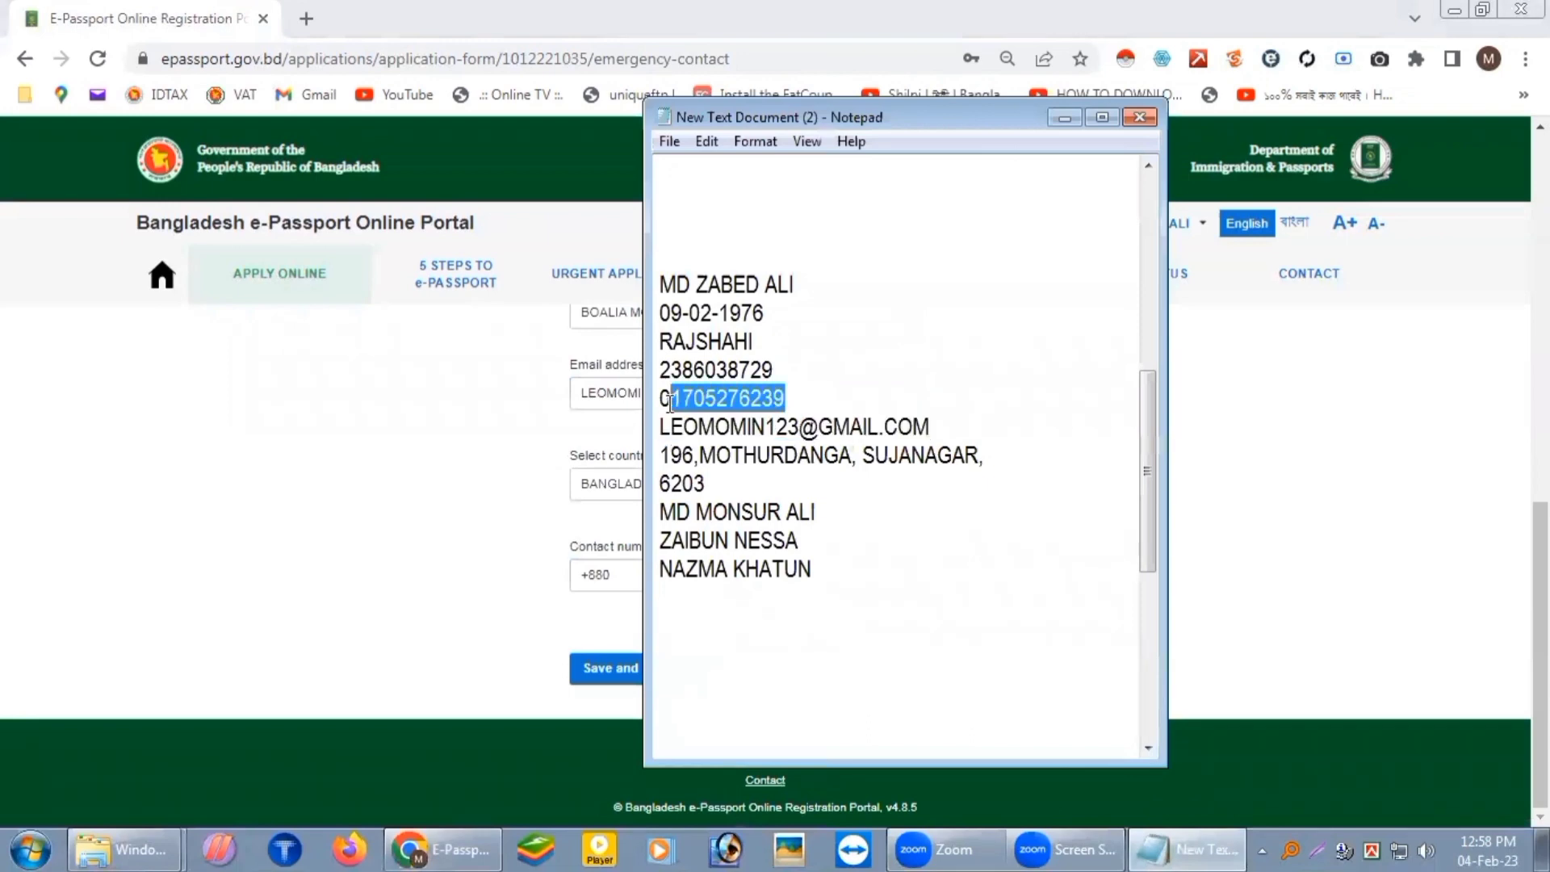
key("ctrl+c")
left_click(529, 588)
left_click(644, 589)
key("ctrl+v")
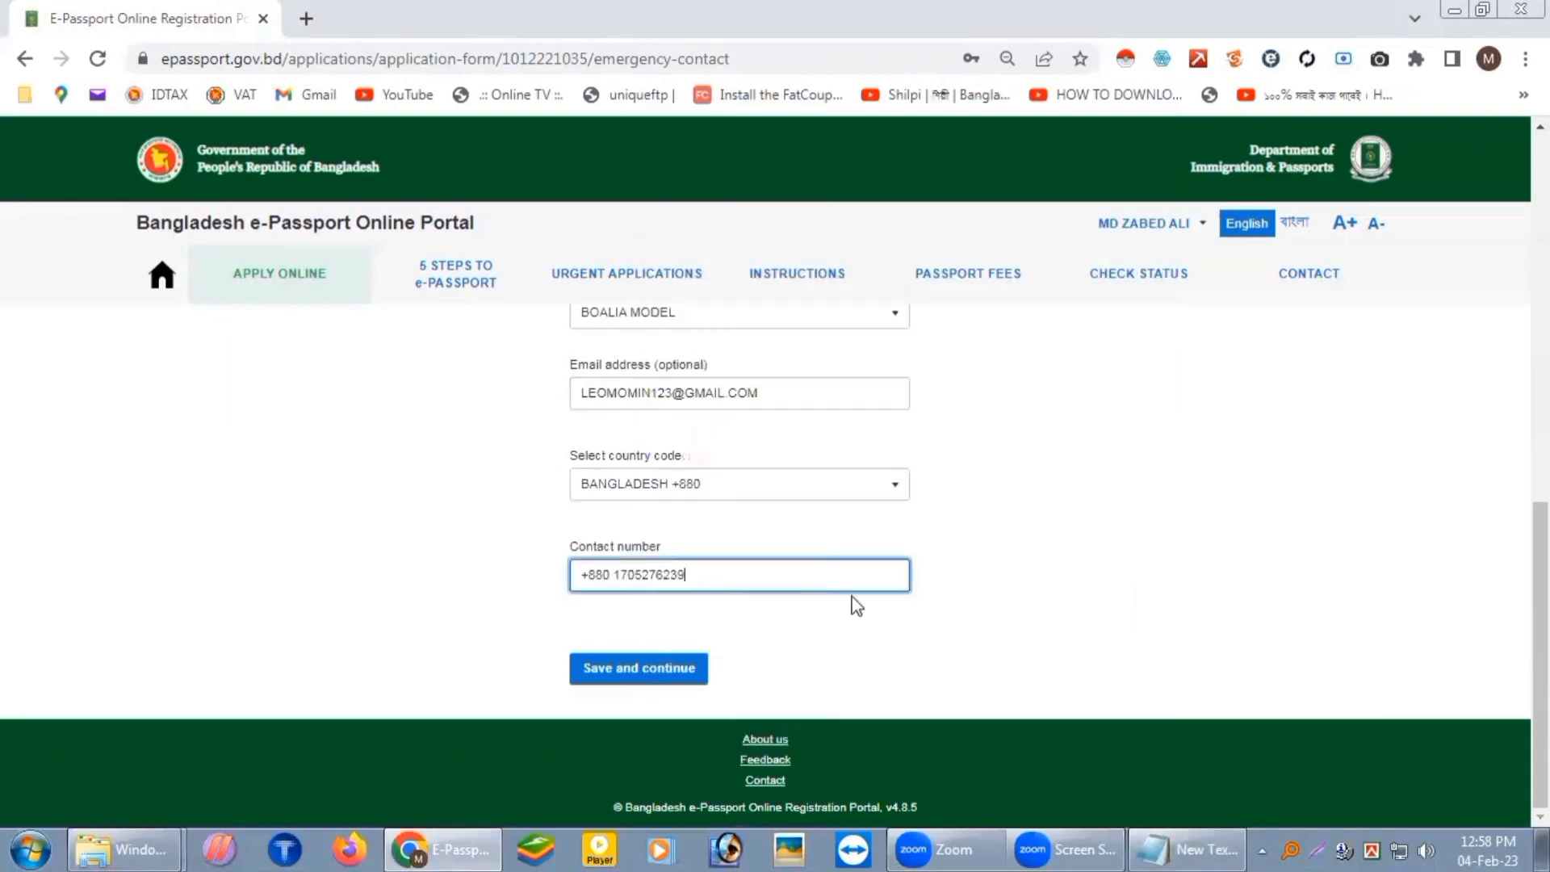
left_click(644, 672)
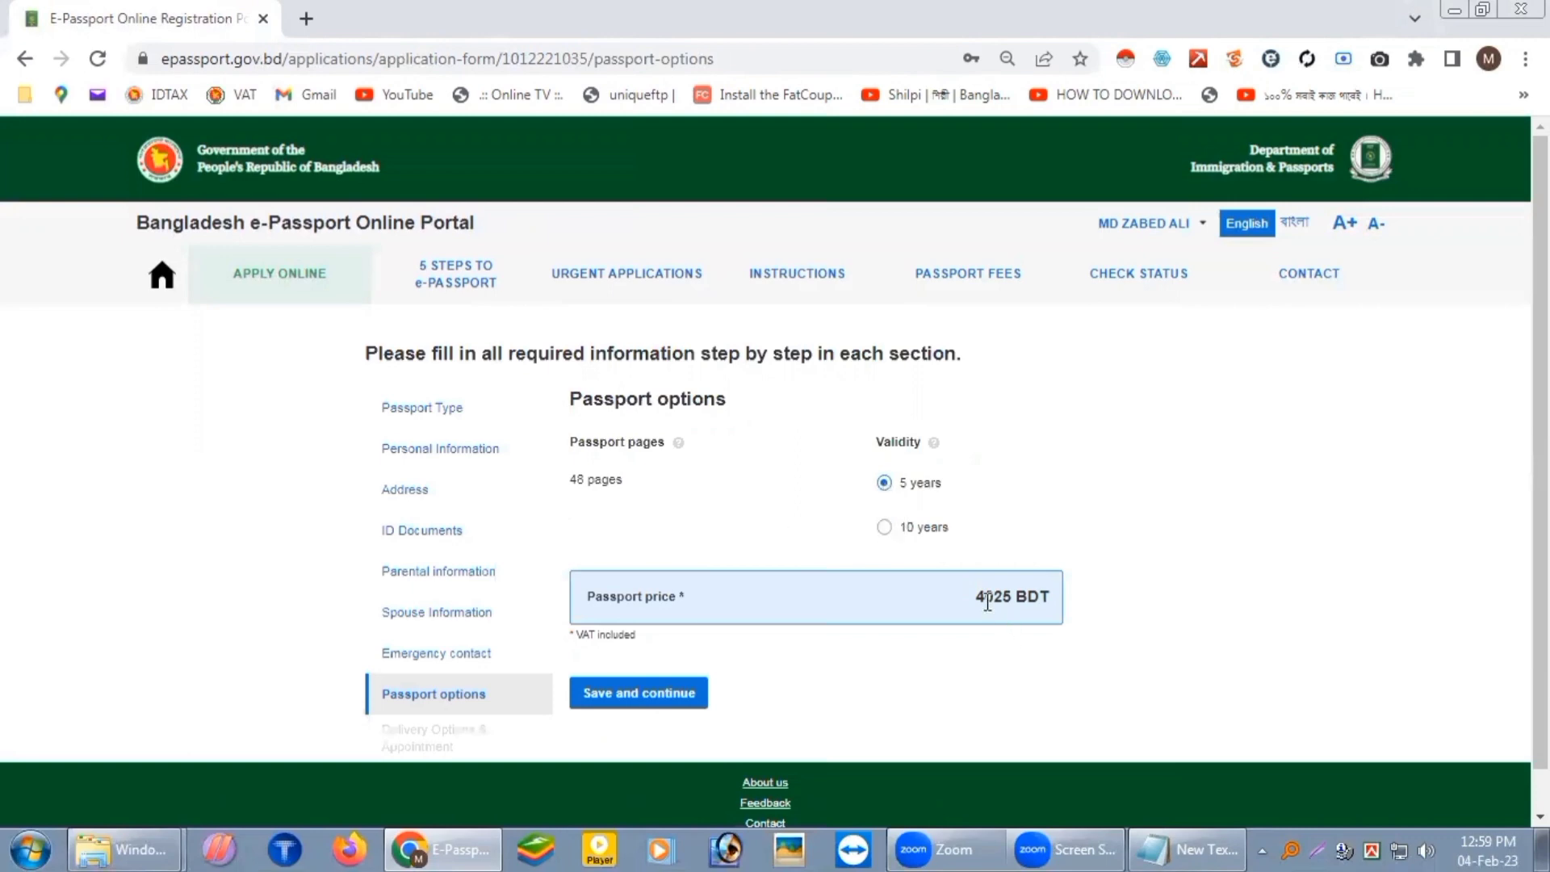
Step: Give the 48-page passport 10-year validity at 5750 BDT and save the passport options
left_click(884, 529)
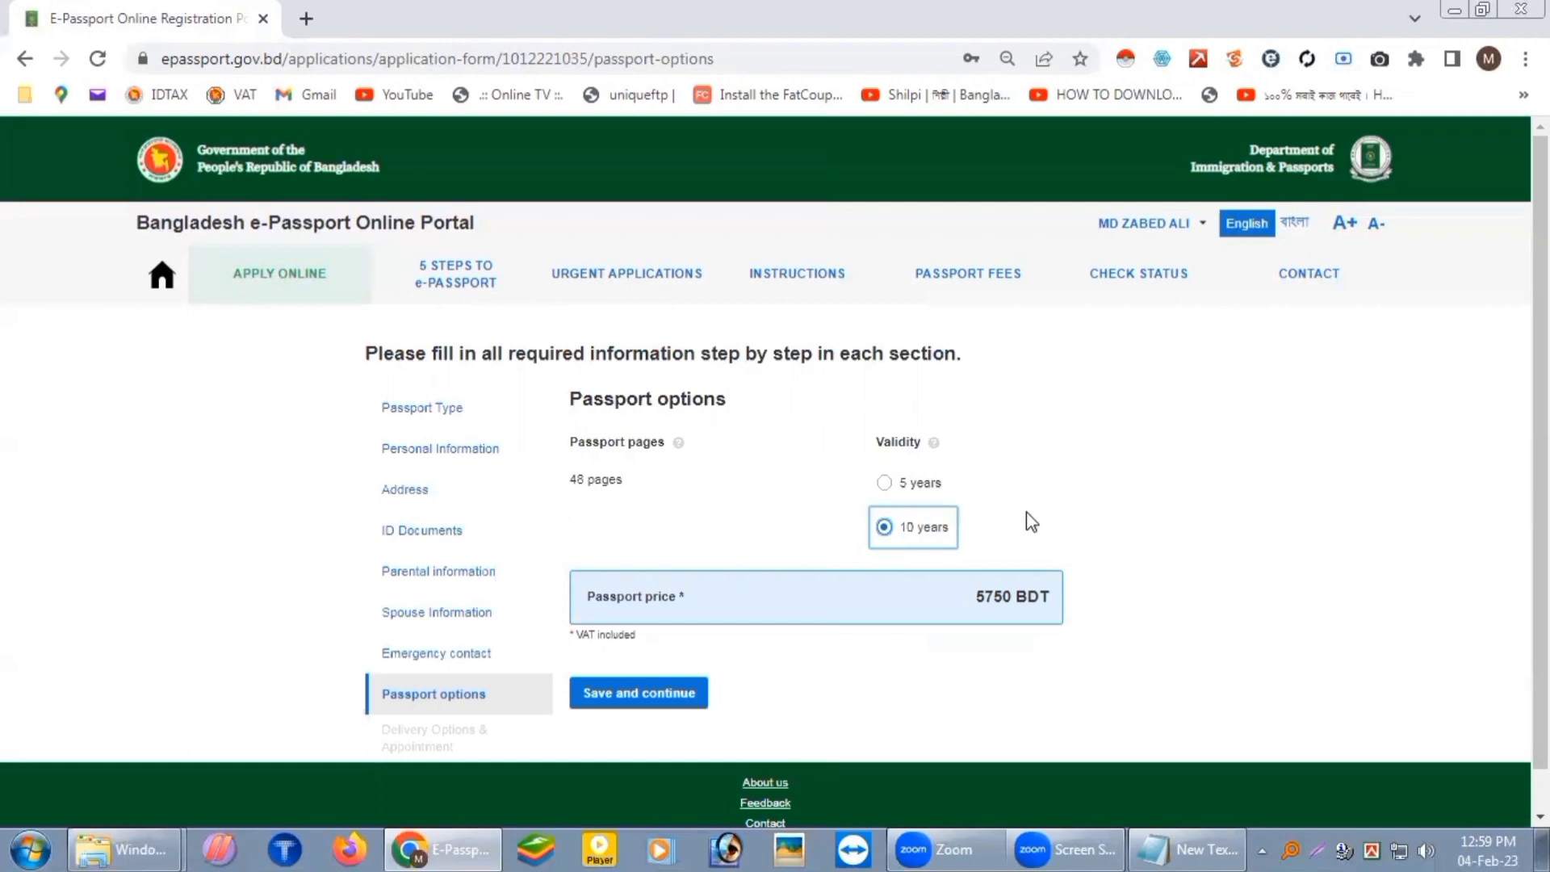
left_click(886, 485)
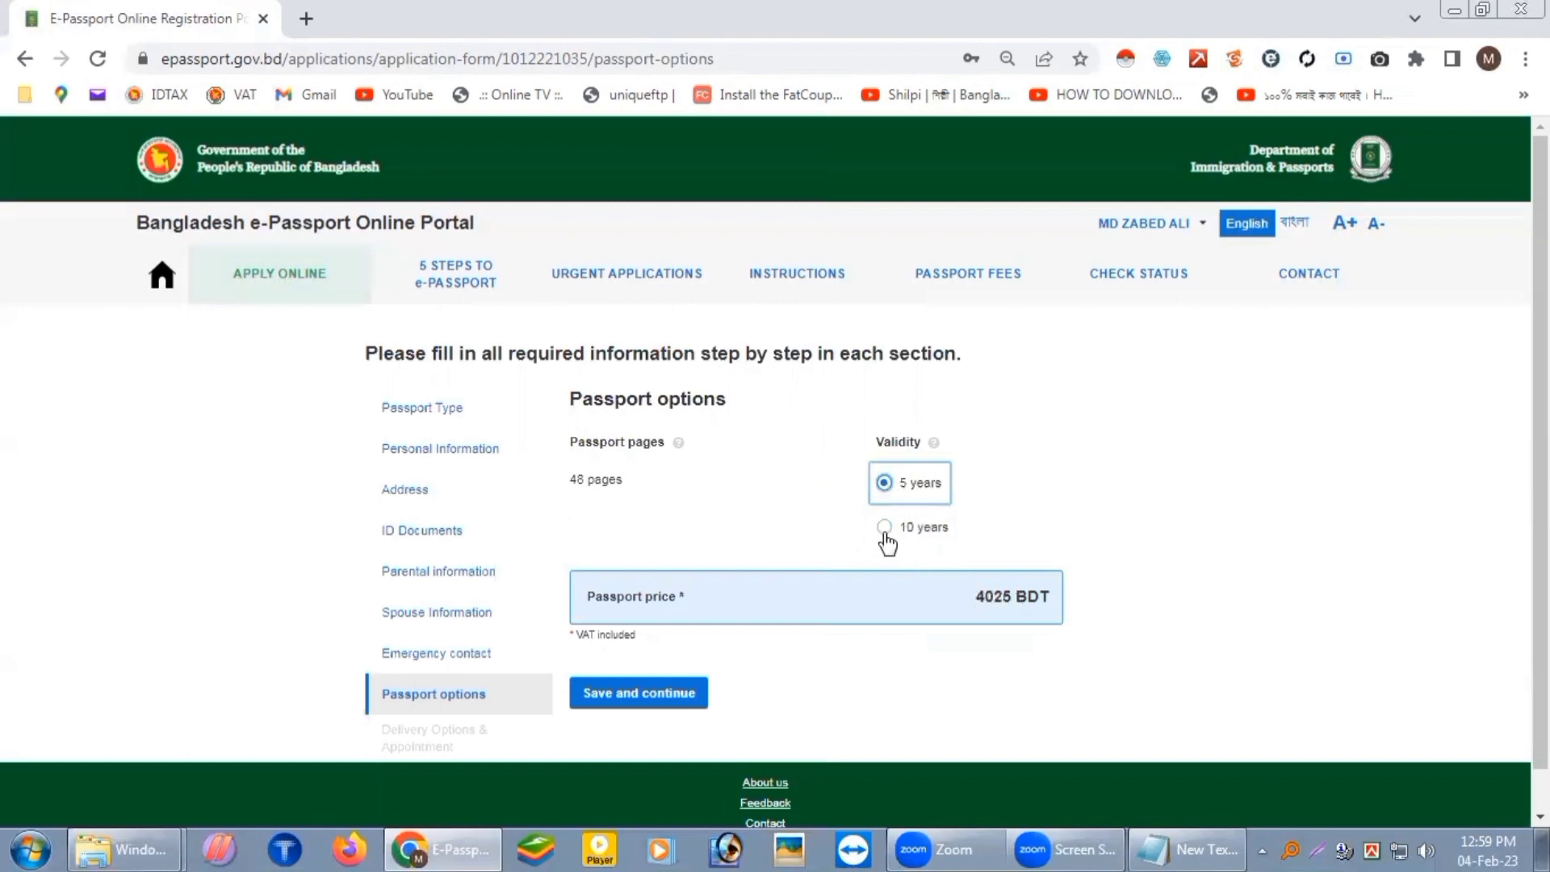
left_click(886, 529)
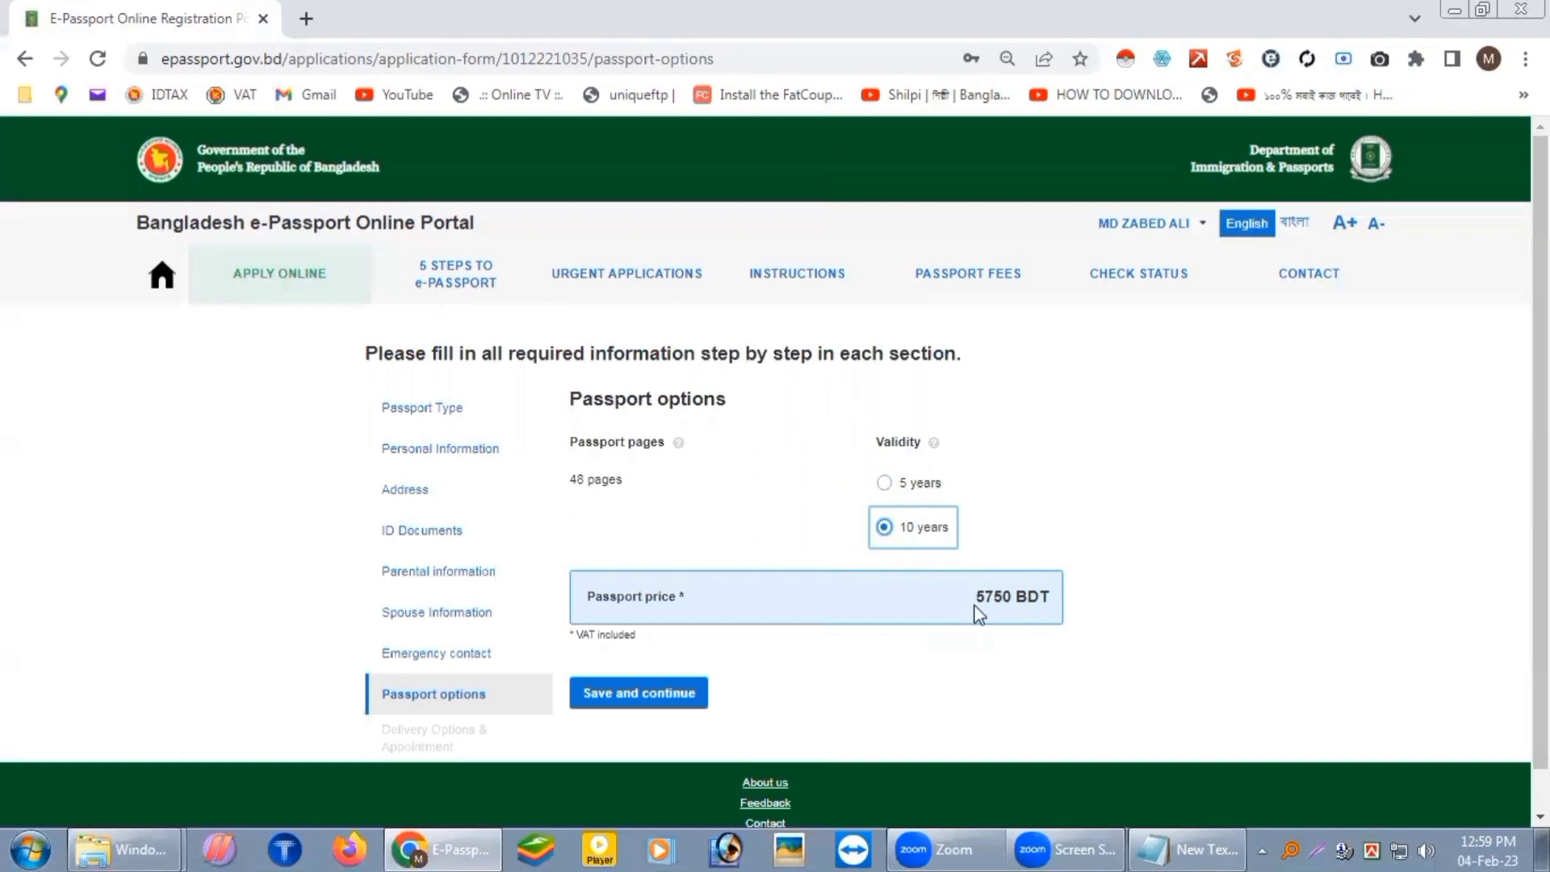
scroll(888, 622, "down", 1)
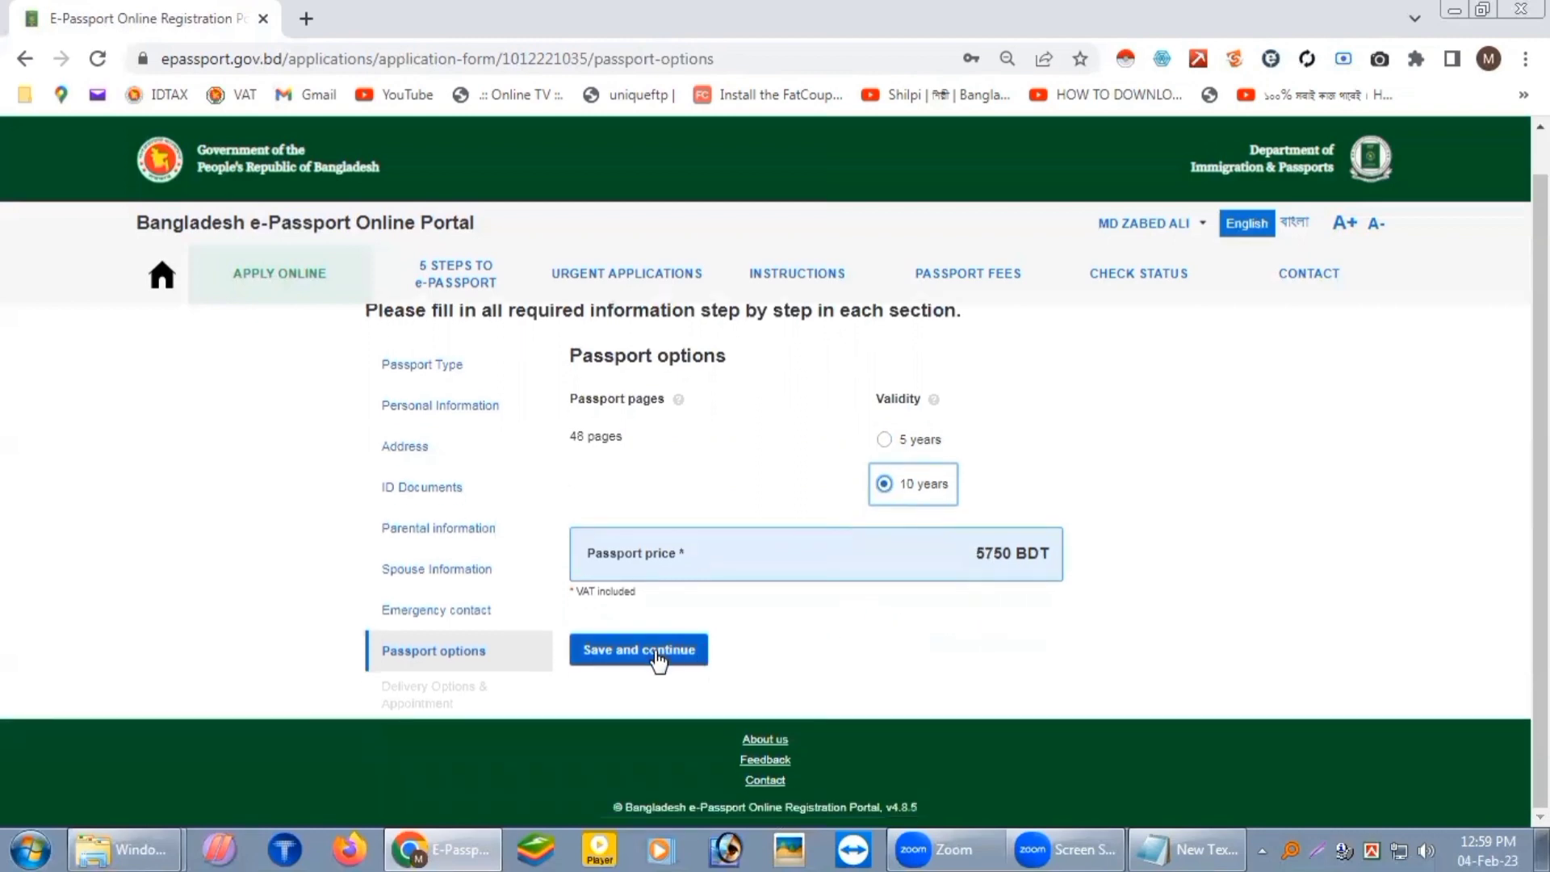
left_click(658, 654)
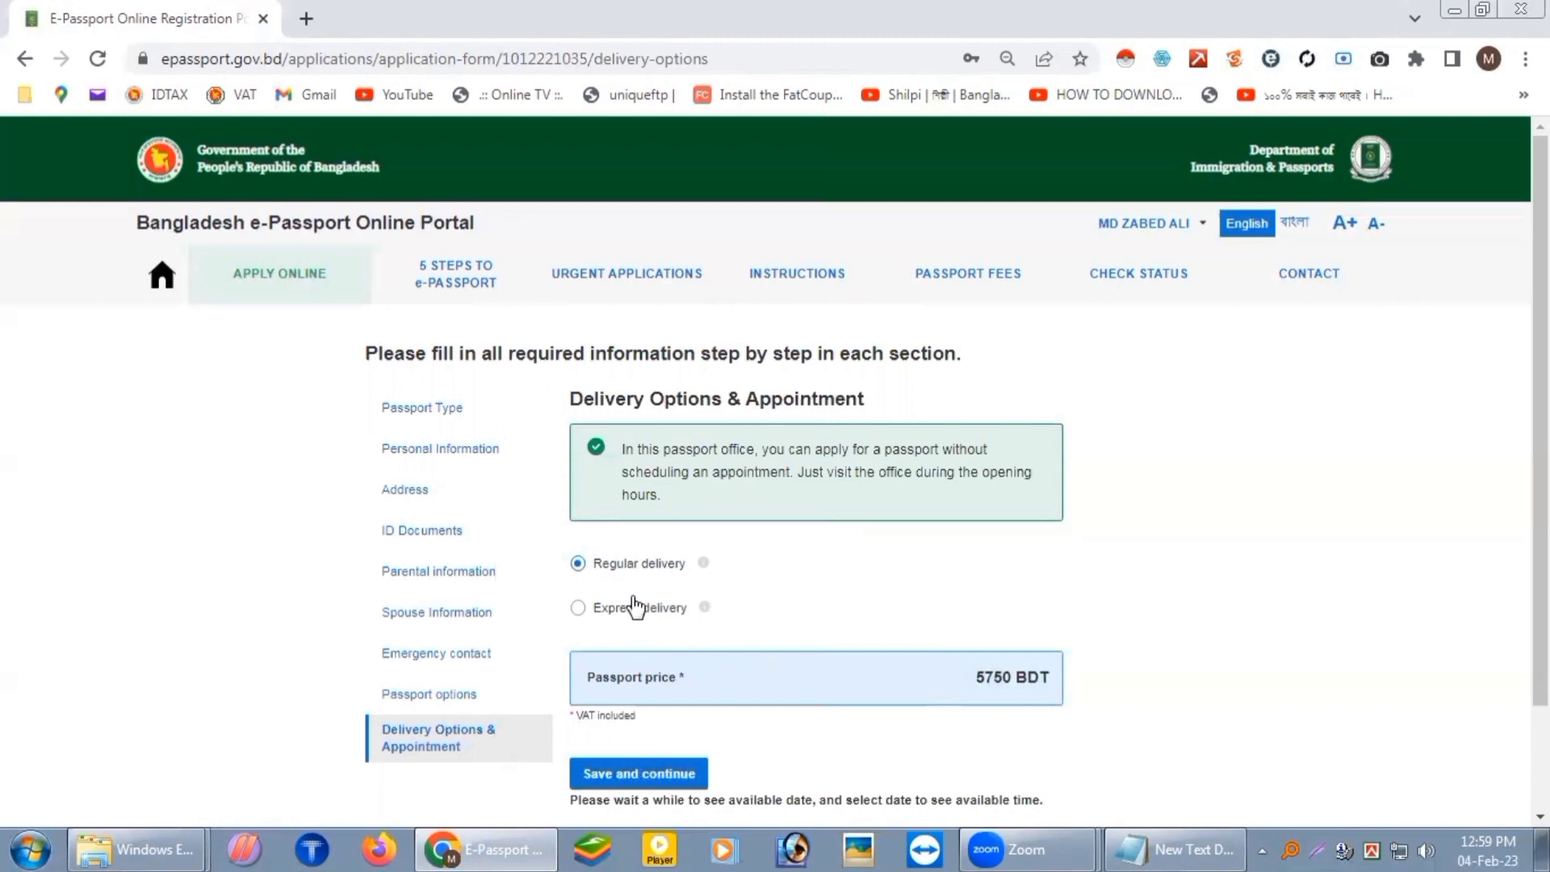
Step: Compare Express delivery, keep Regular delivery at 5750 BDT, and save to reach the overview
left_click(577, 612)
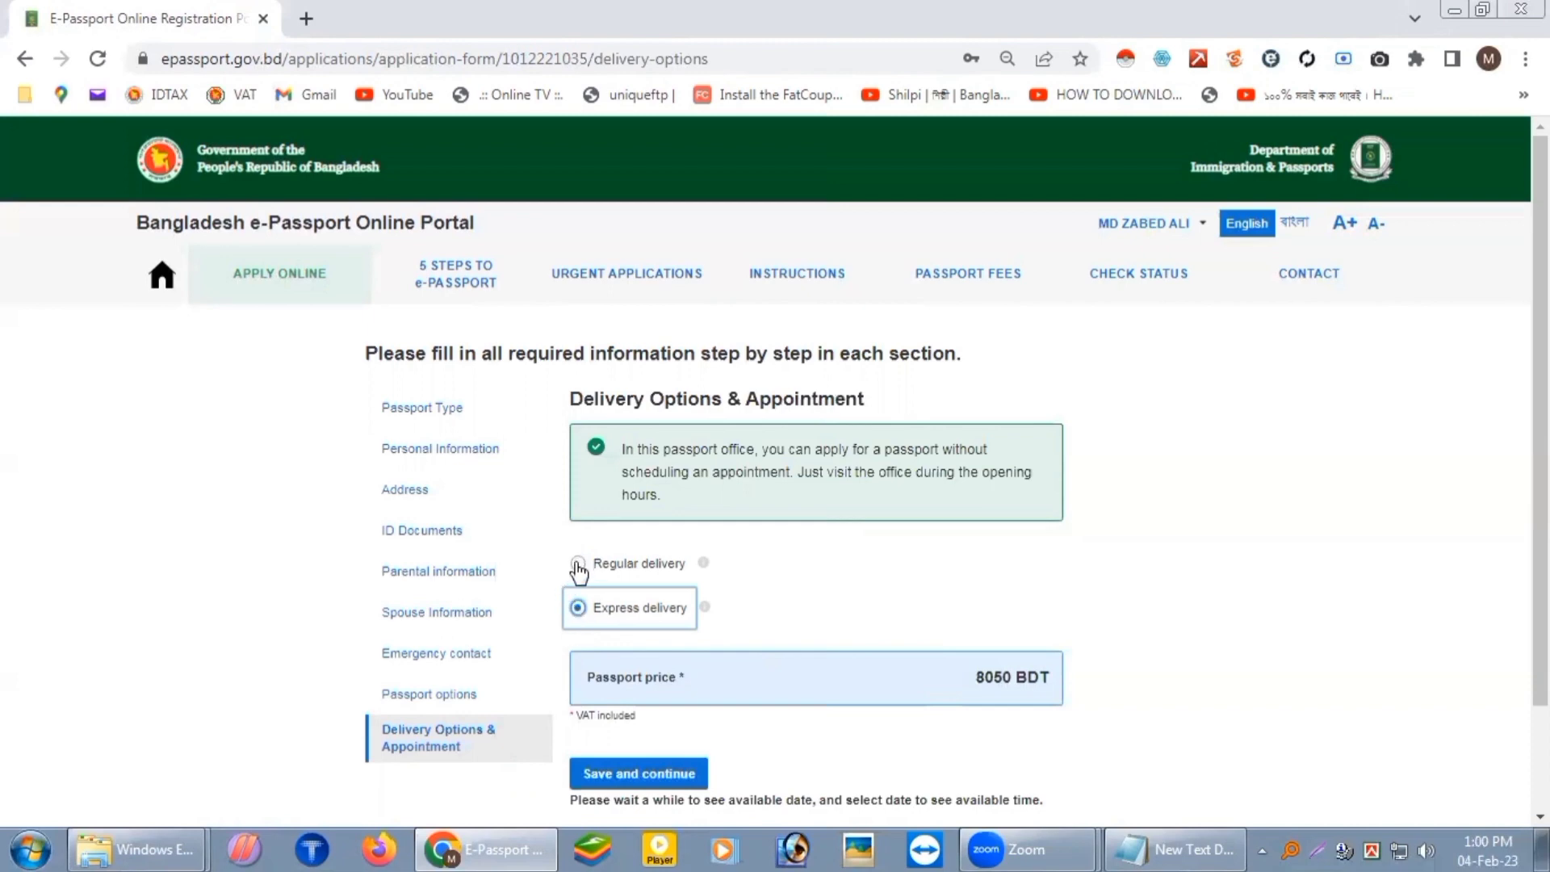
left_click(578, 564)
left_click(581, 610)
left_click(579, 564)
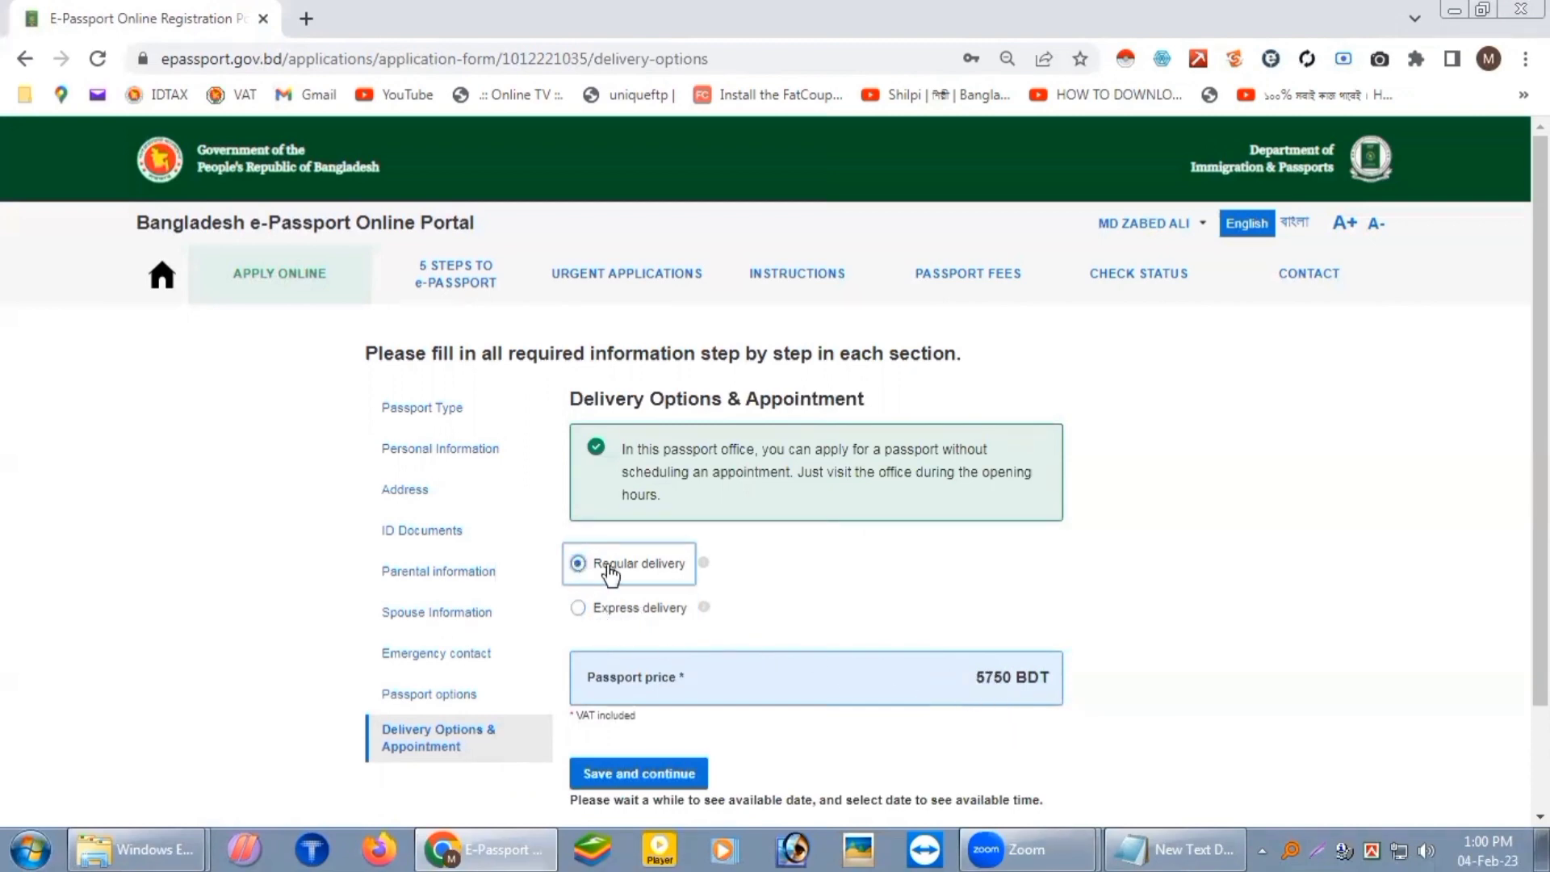
scroll(611, 575, "down", 2)
left_click(648, 645)
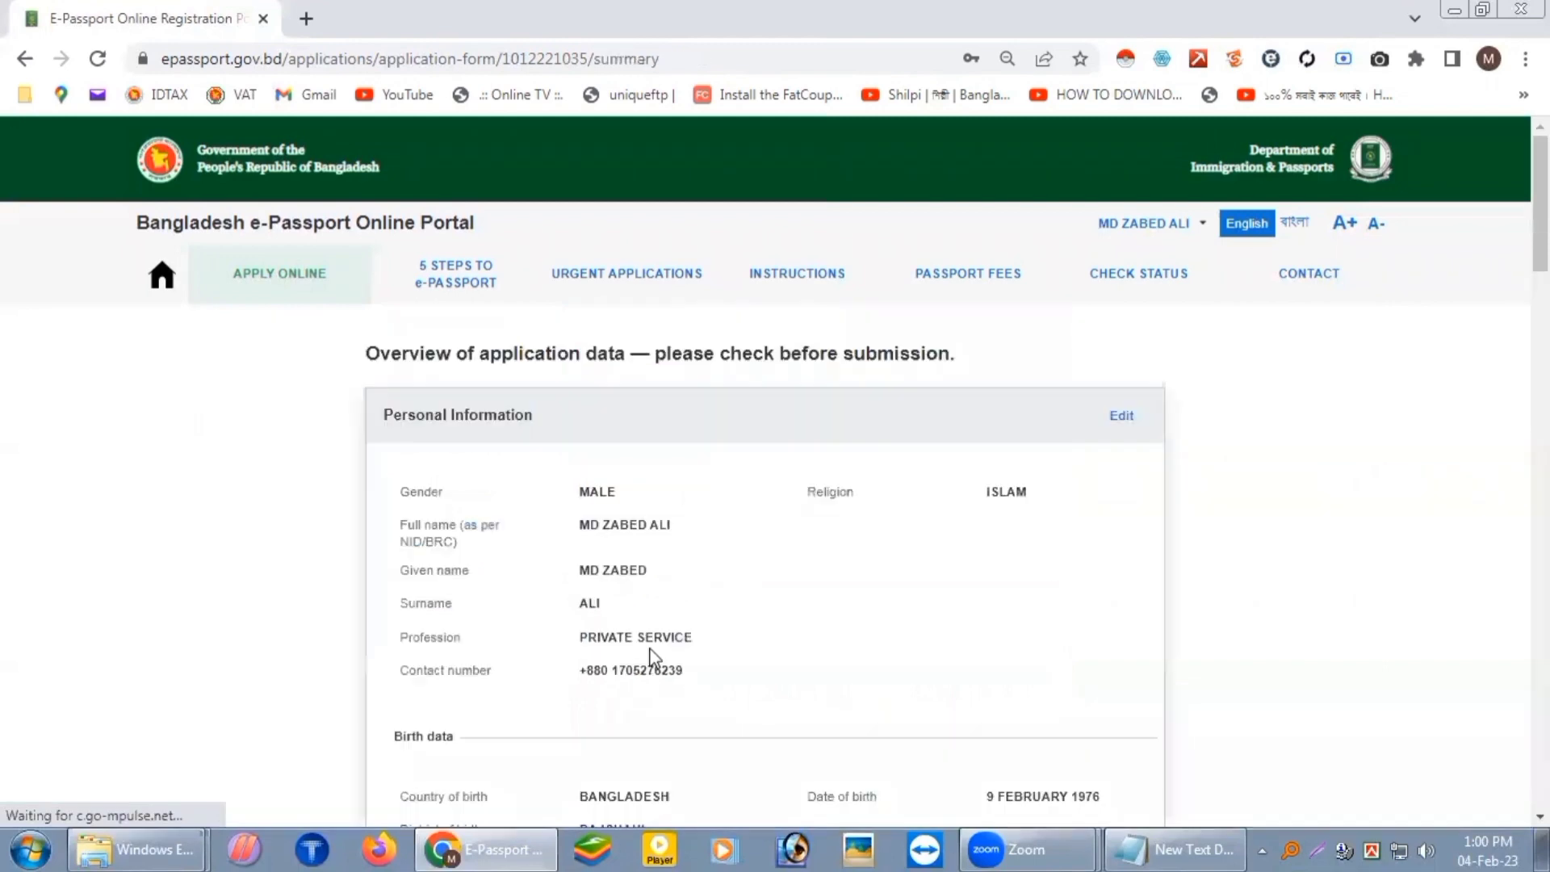
Step: Review the application data on the summary page
scroll(596, 485, "down", 1)
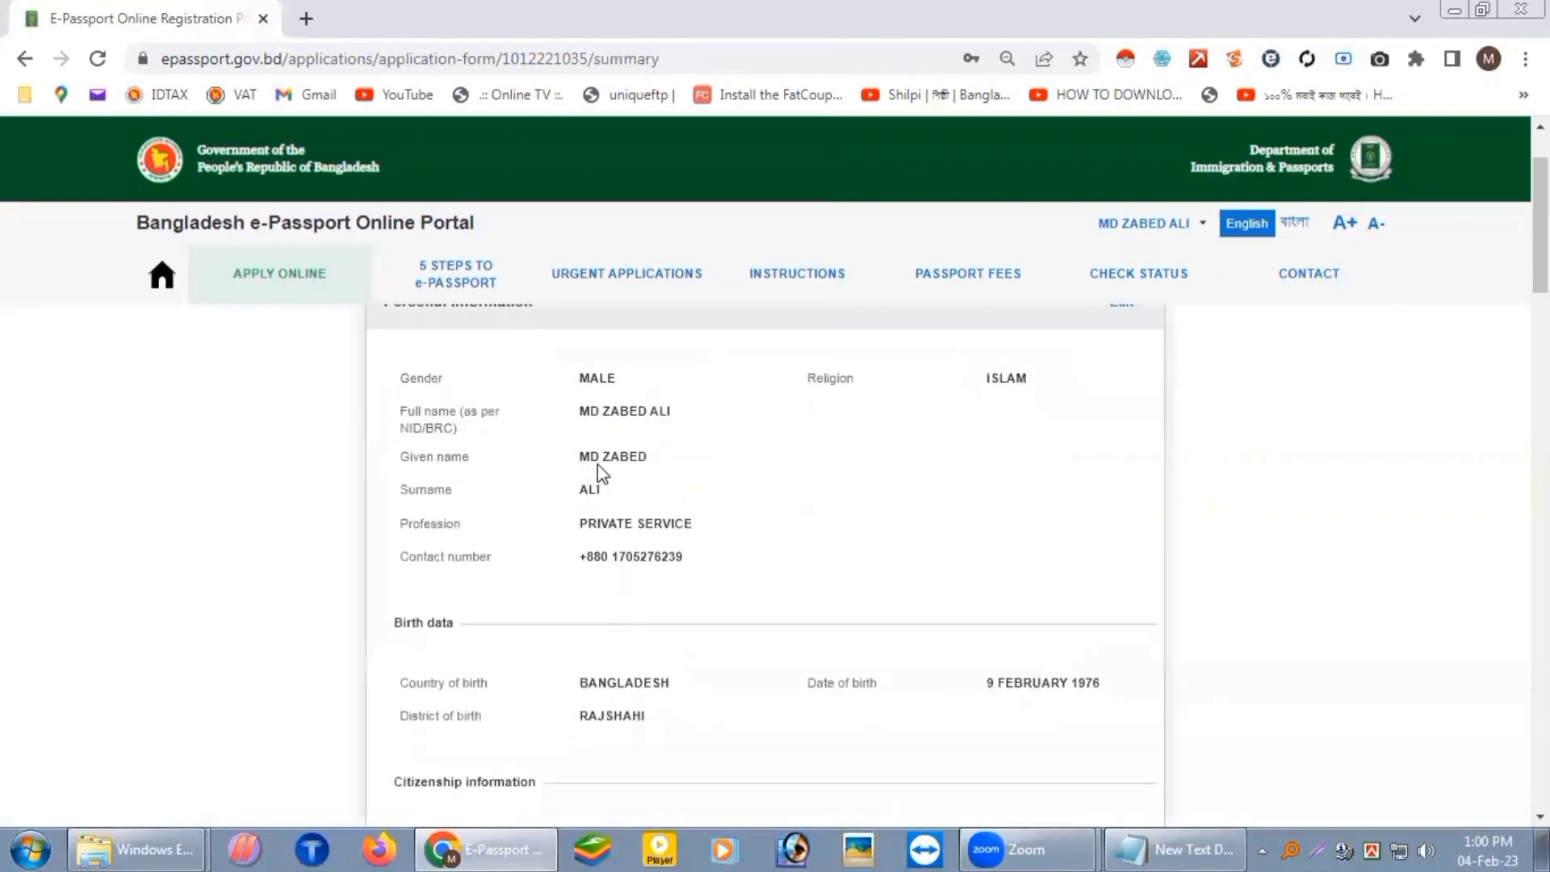
scroll(602, 473, "down", 1)
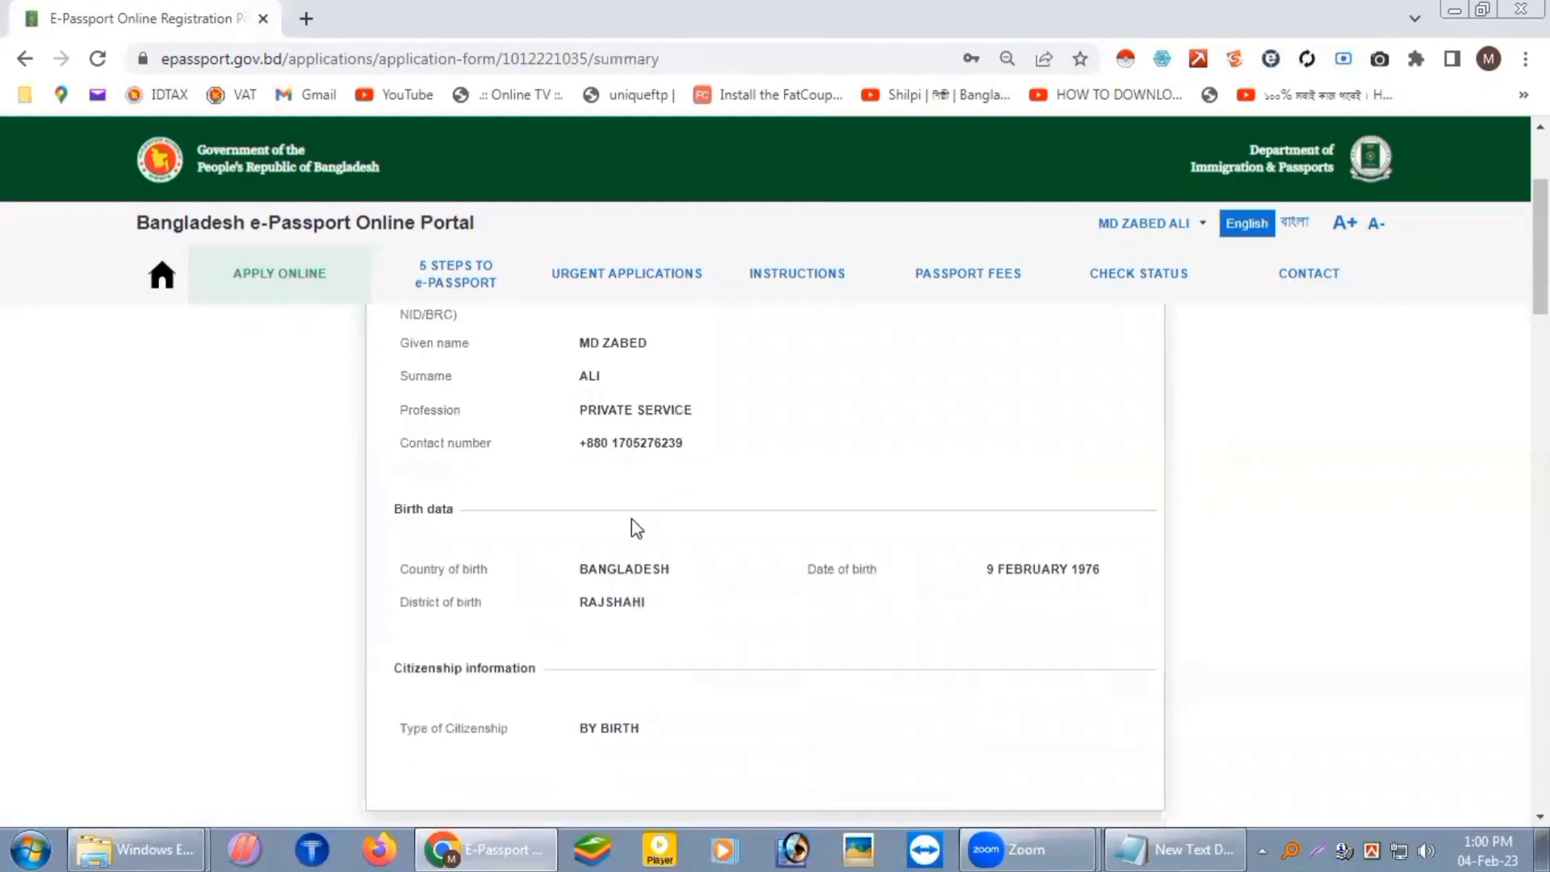
scroll(634, 529, "down", 3)
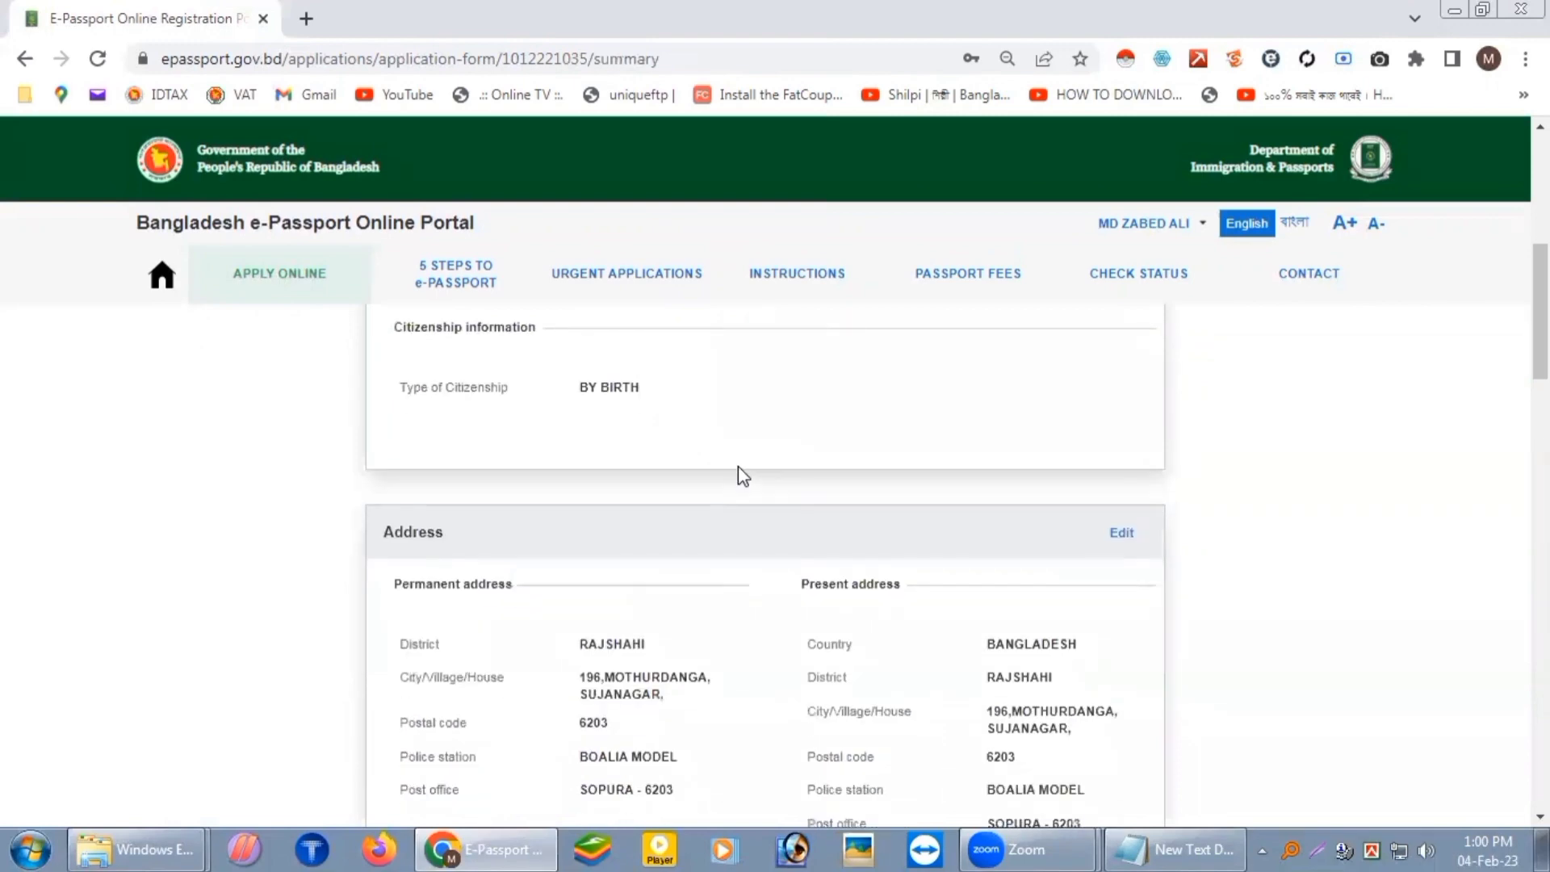
scroll(776, 496, "down", 2)
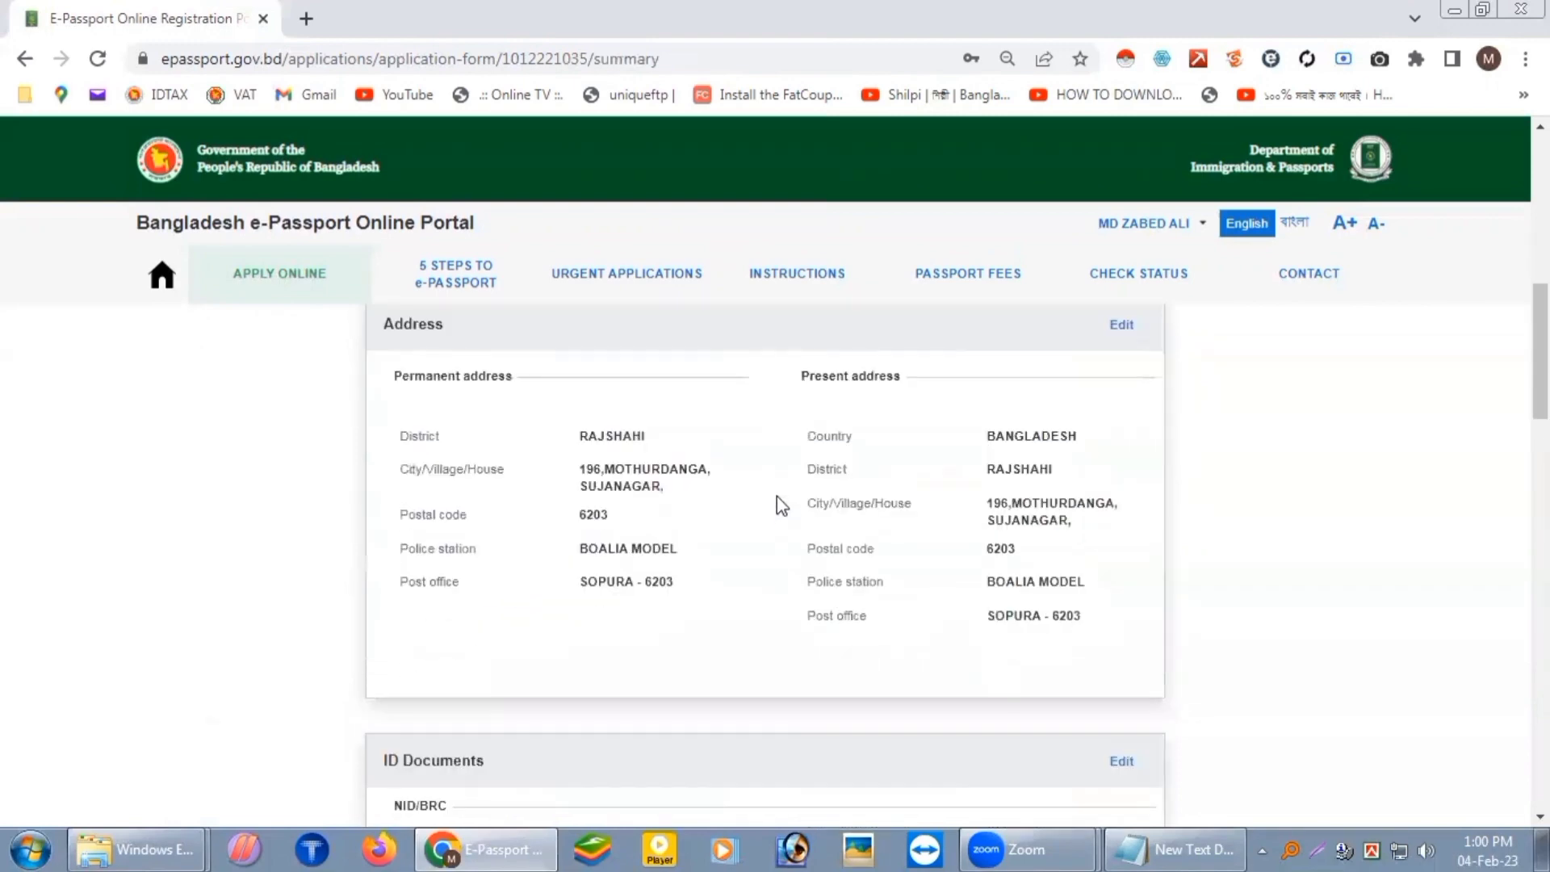
scroll(777, 496, "down", 3)
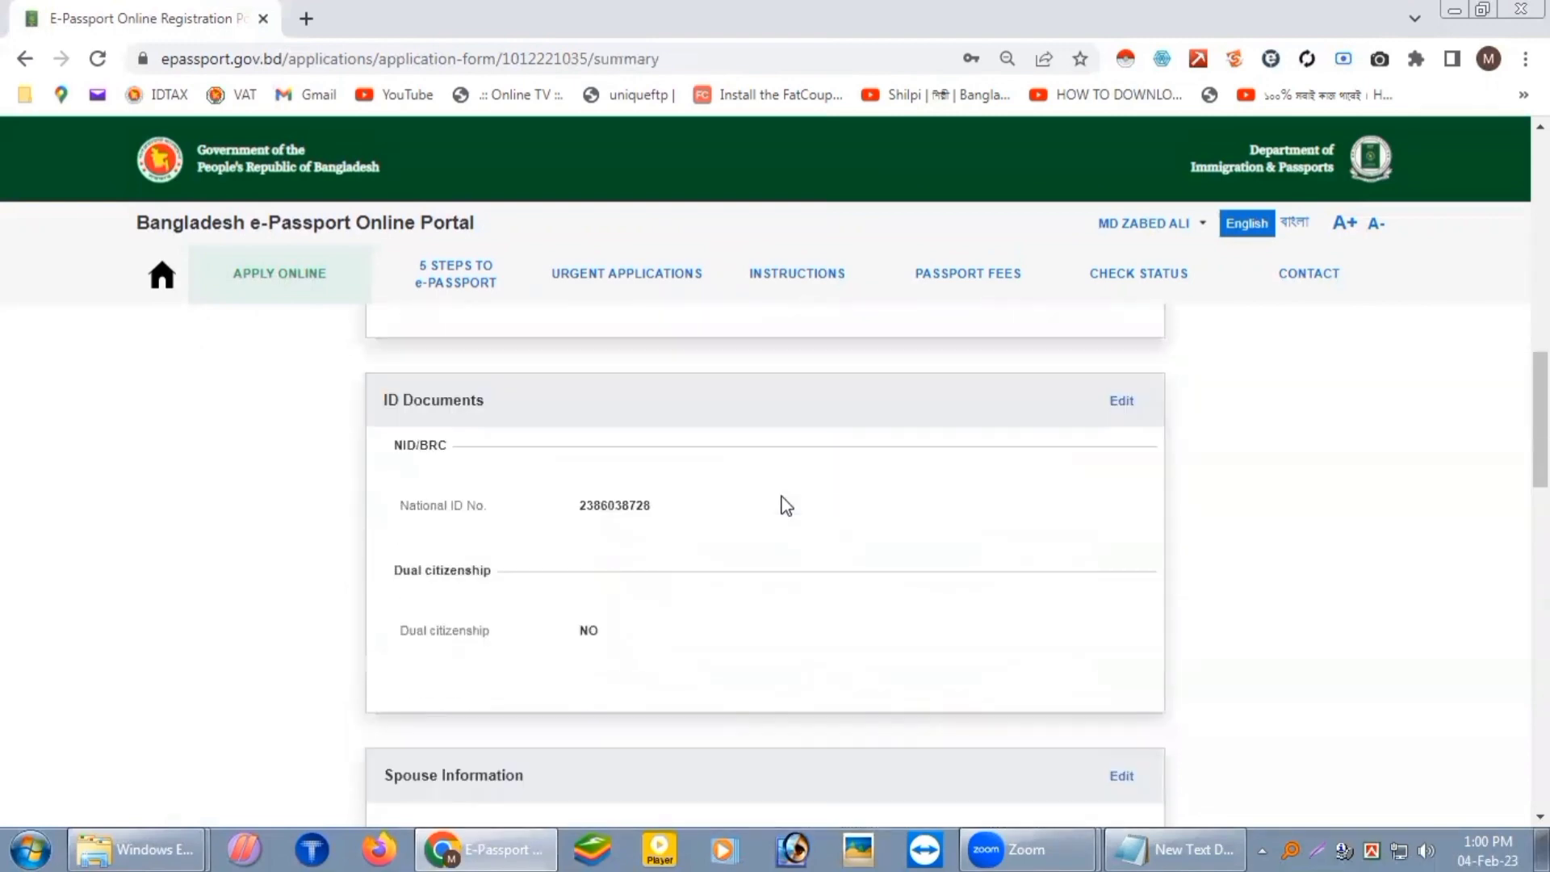
scroll(787, 506, "down", 2)
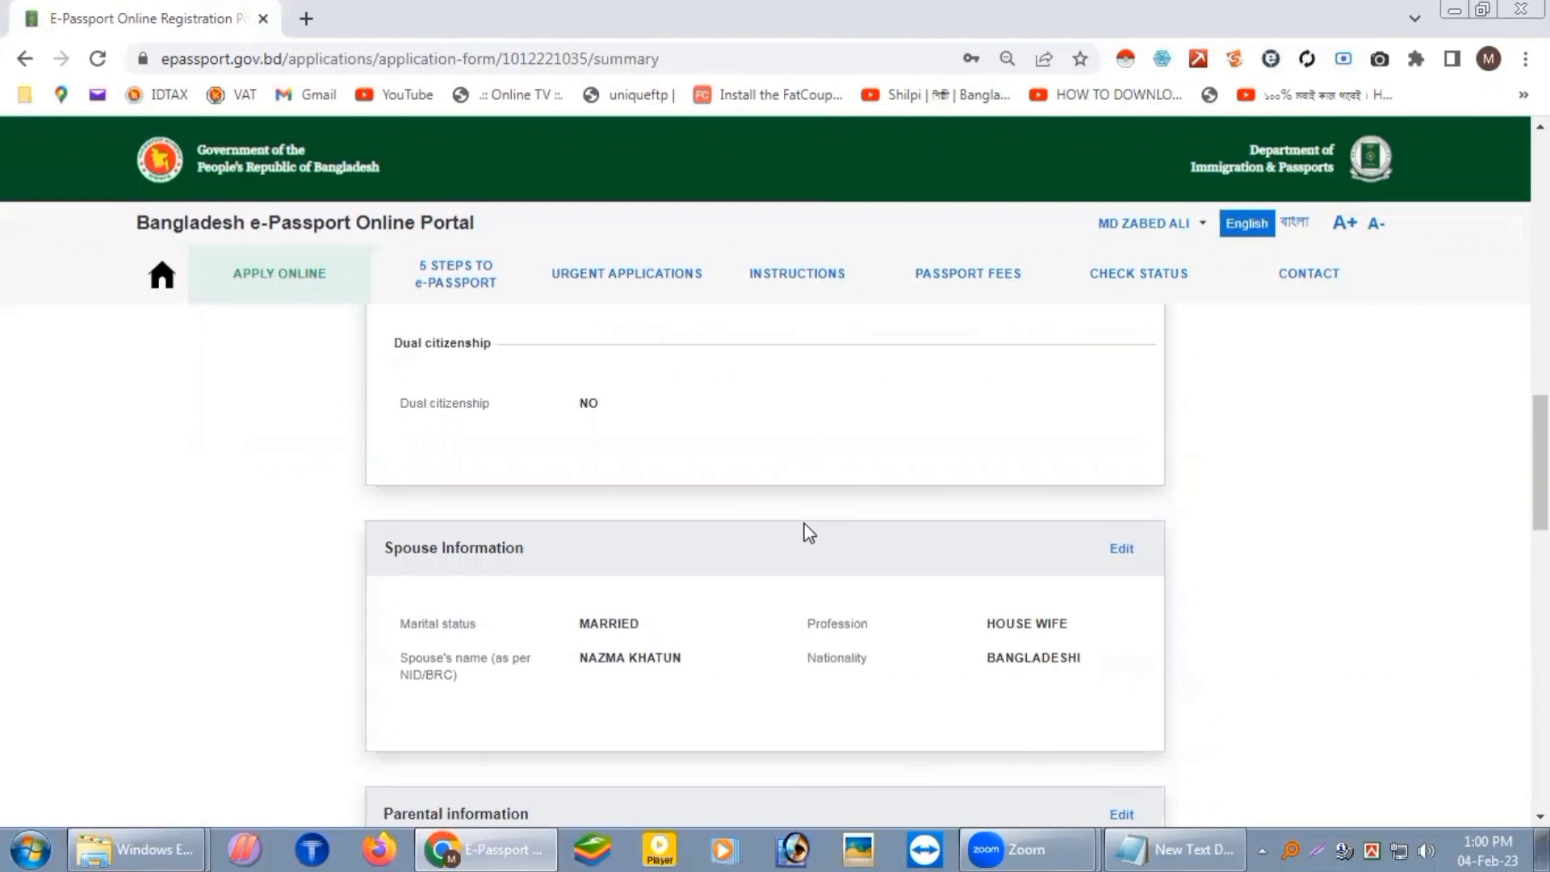
scroll(809, 533, "down", 1)
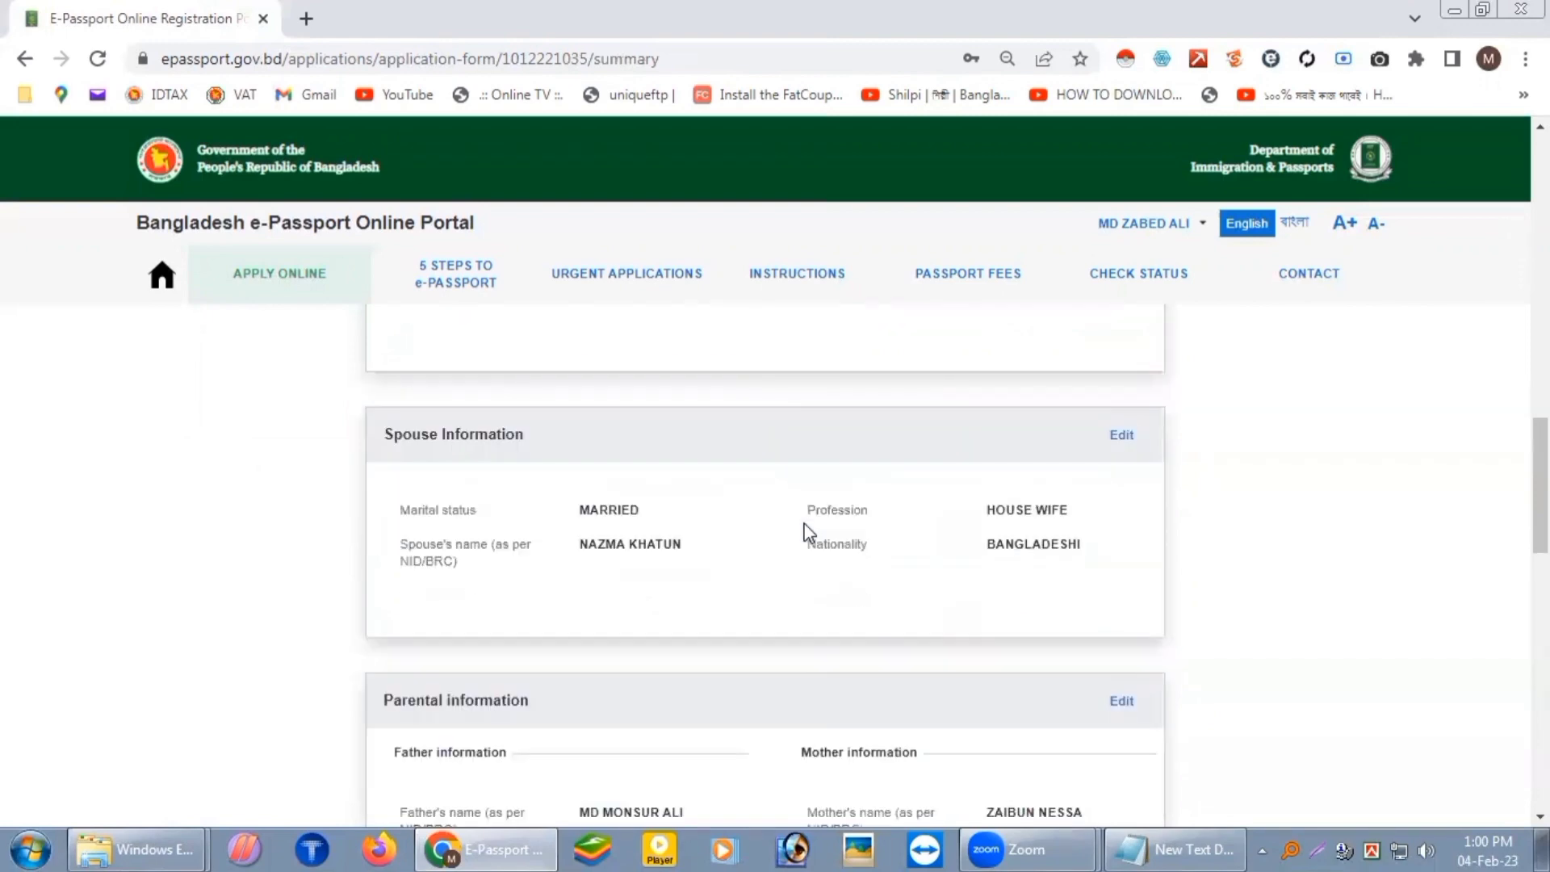
scroll(804, 530, "down", 2)
scroll(792, 554, "up", 15)
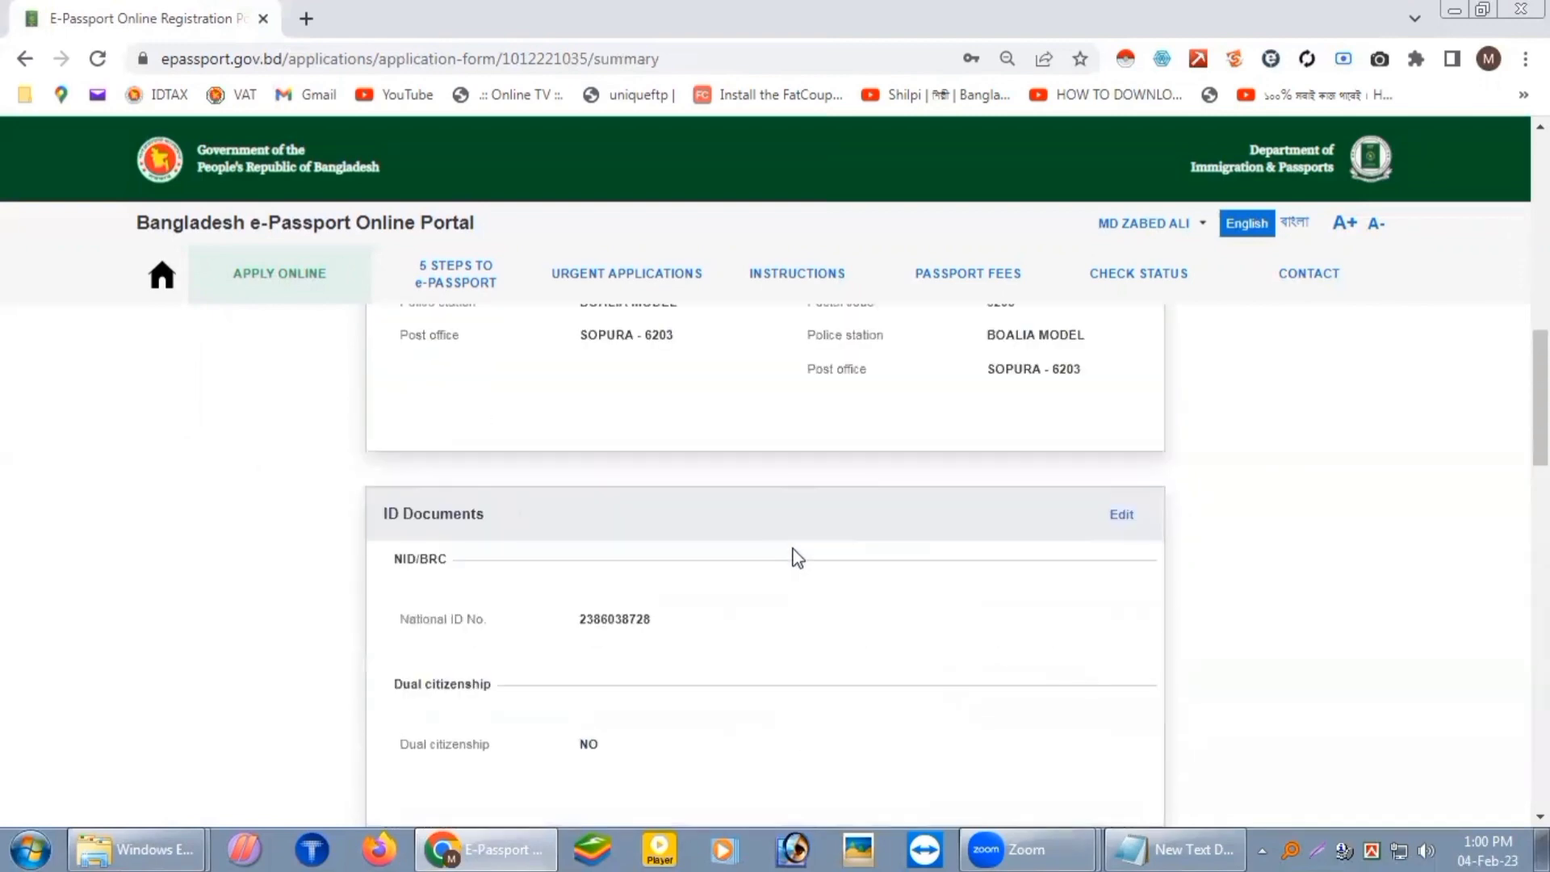
scroll(779, 542, "up", 2)
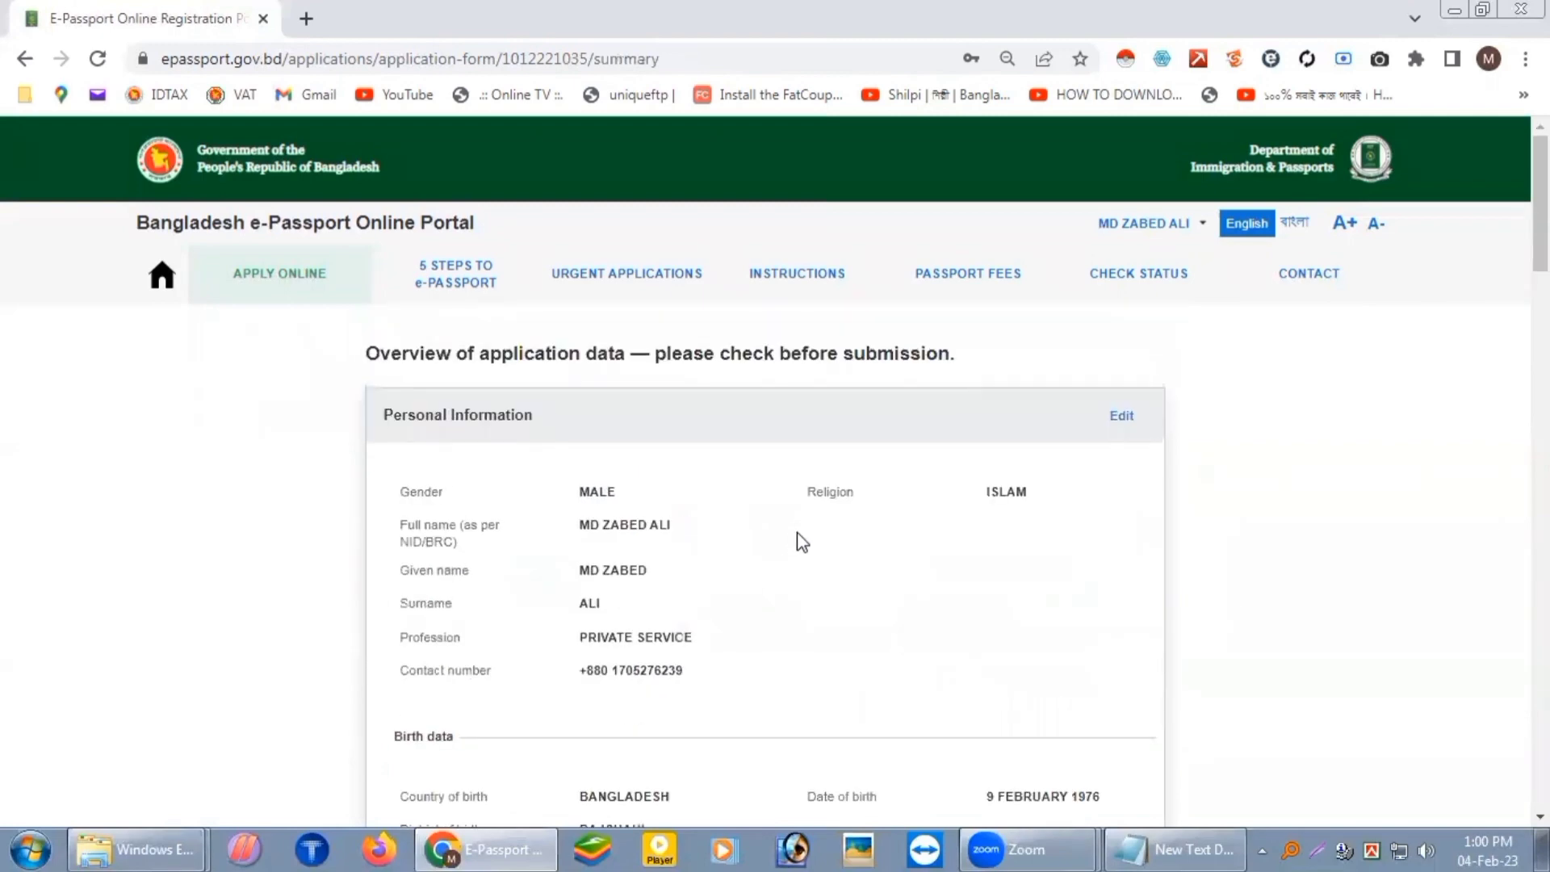
scroll(801, 534, "down", 1)
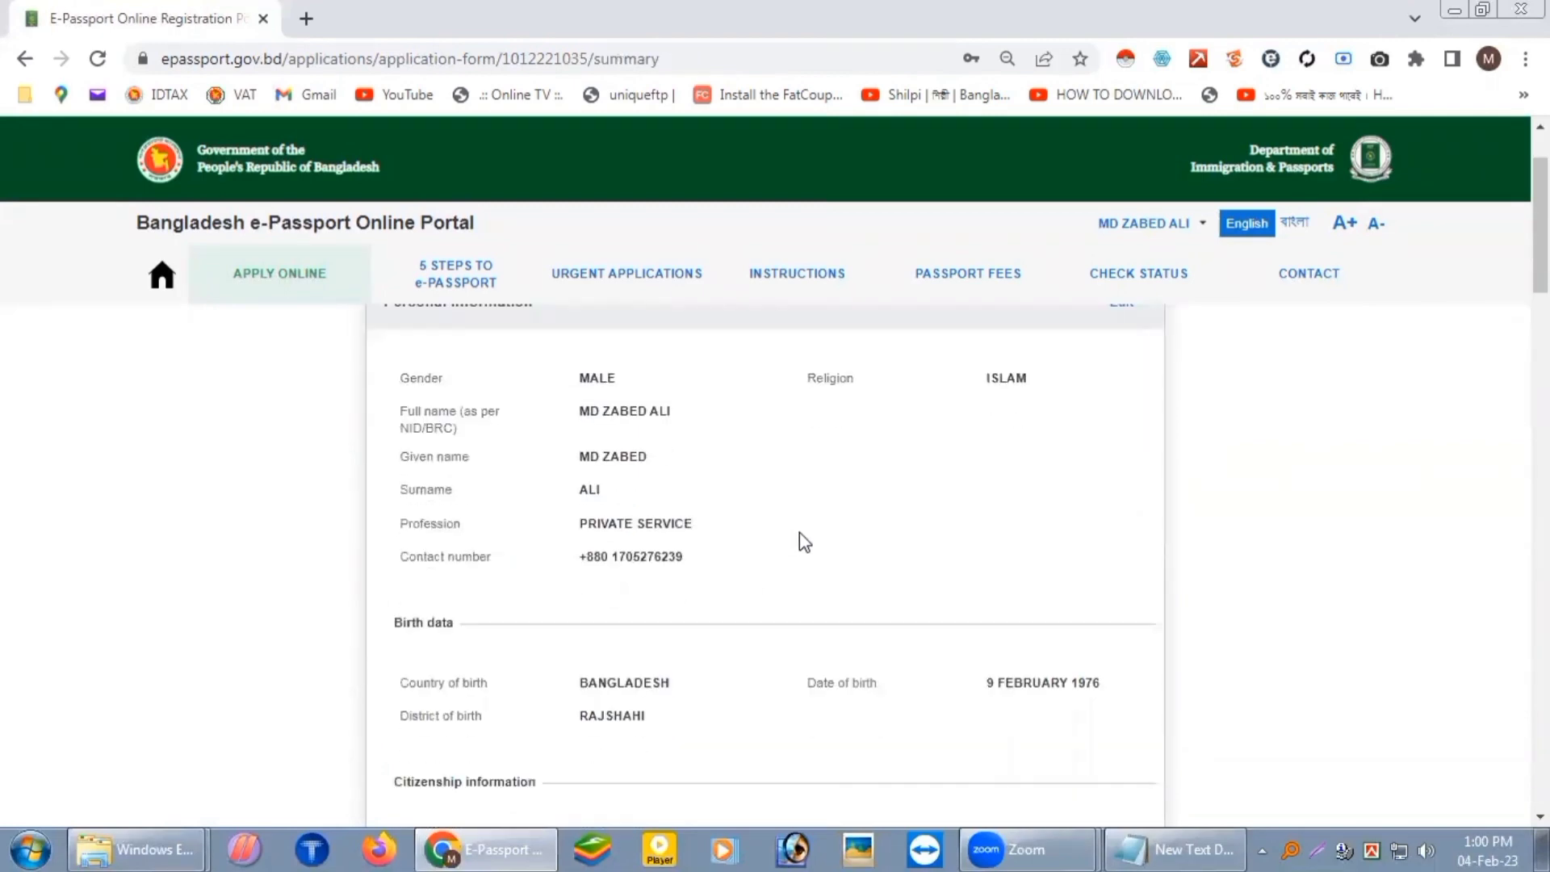
scroll(800, 541, "down", 1)
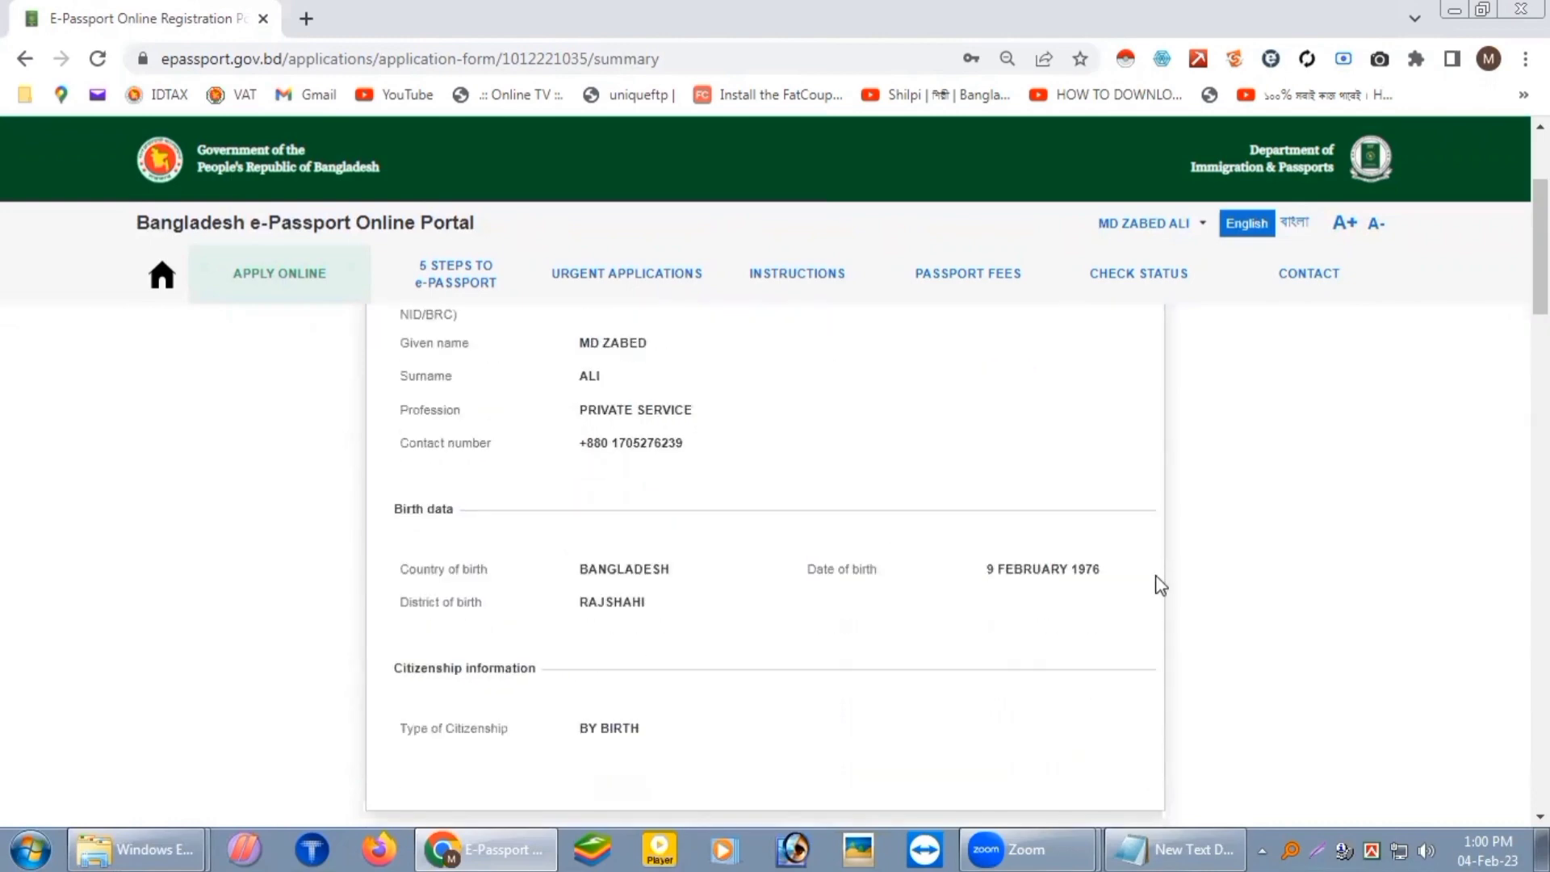
Step: Cross-check the contact data against the contact notes, then return to the summary
left_click(1204, 839)
left_click_drag(855, 570, 661, 250)
left_click(1247, 534)
Step: Confirm the application data and submit it to proceed to payment
scroll(999, 552, "down", 1)
scroll(999, 552, "down", 10)
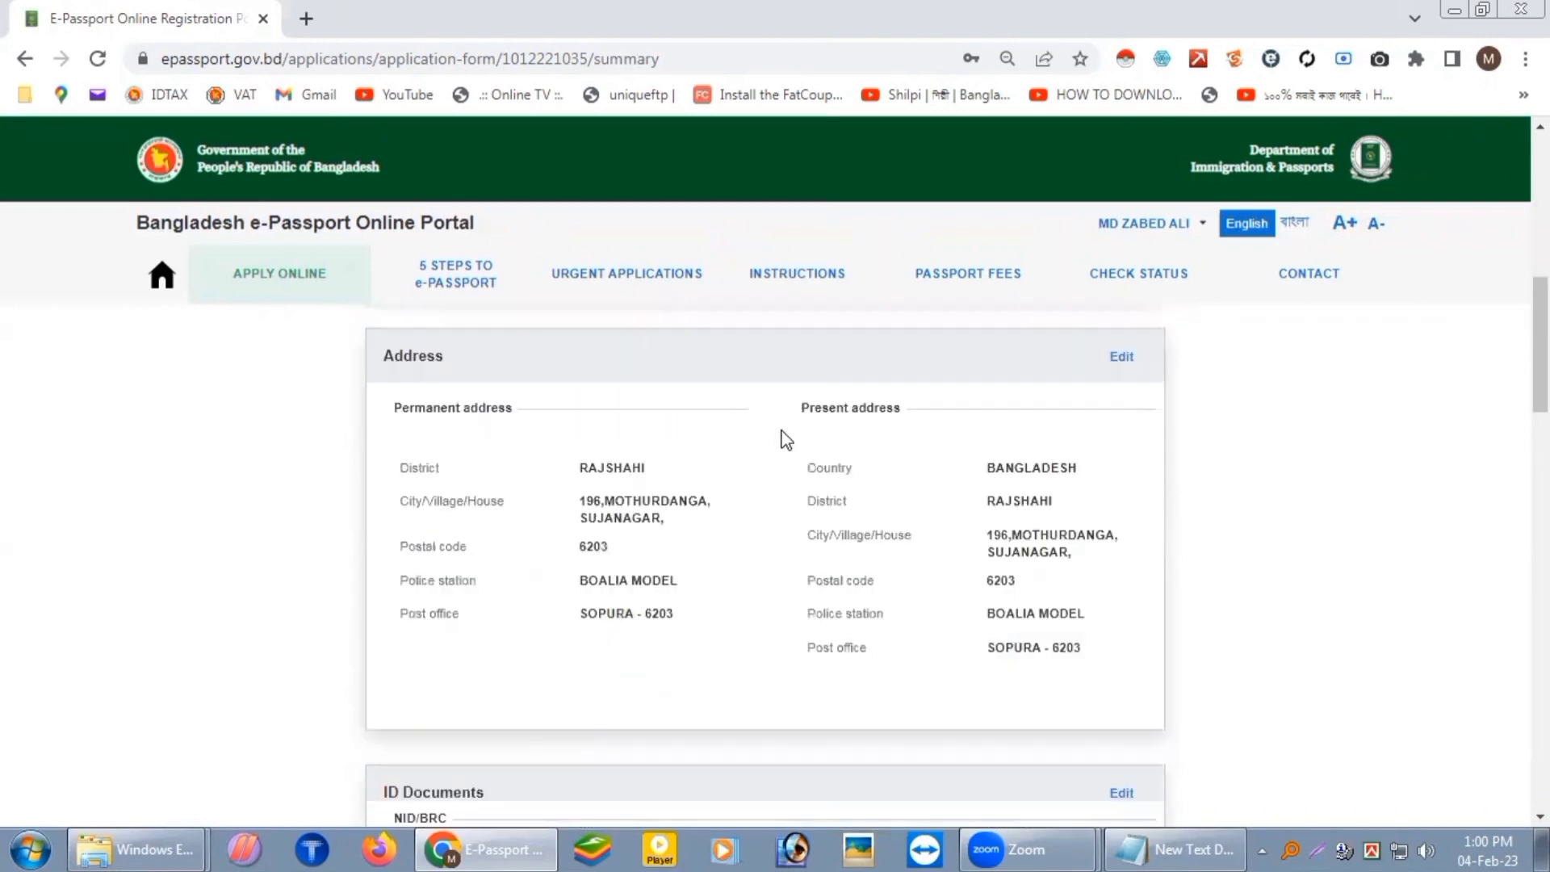
scroll(697, 436, "down", 7)
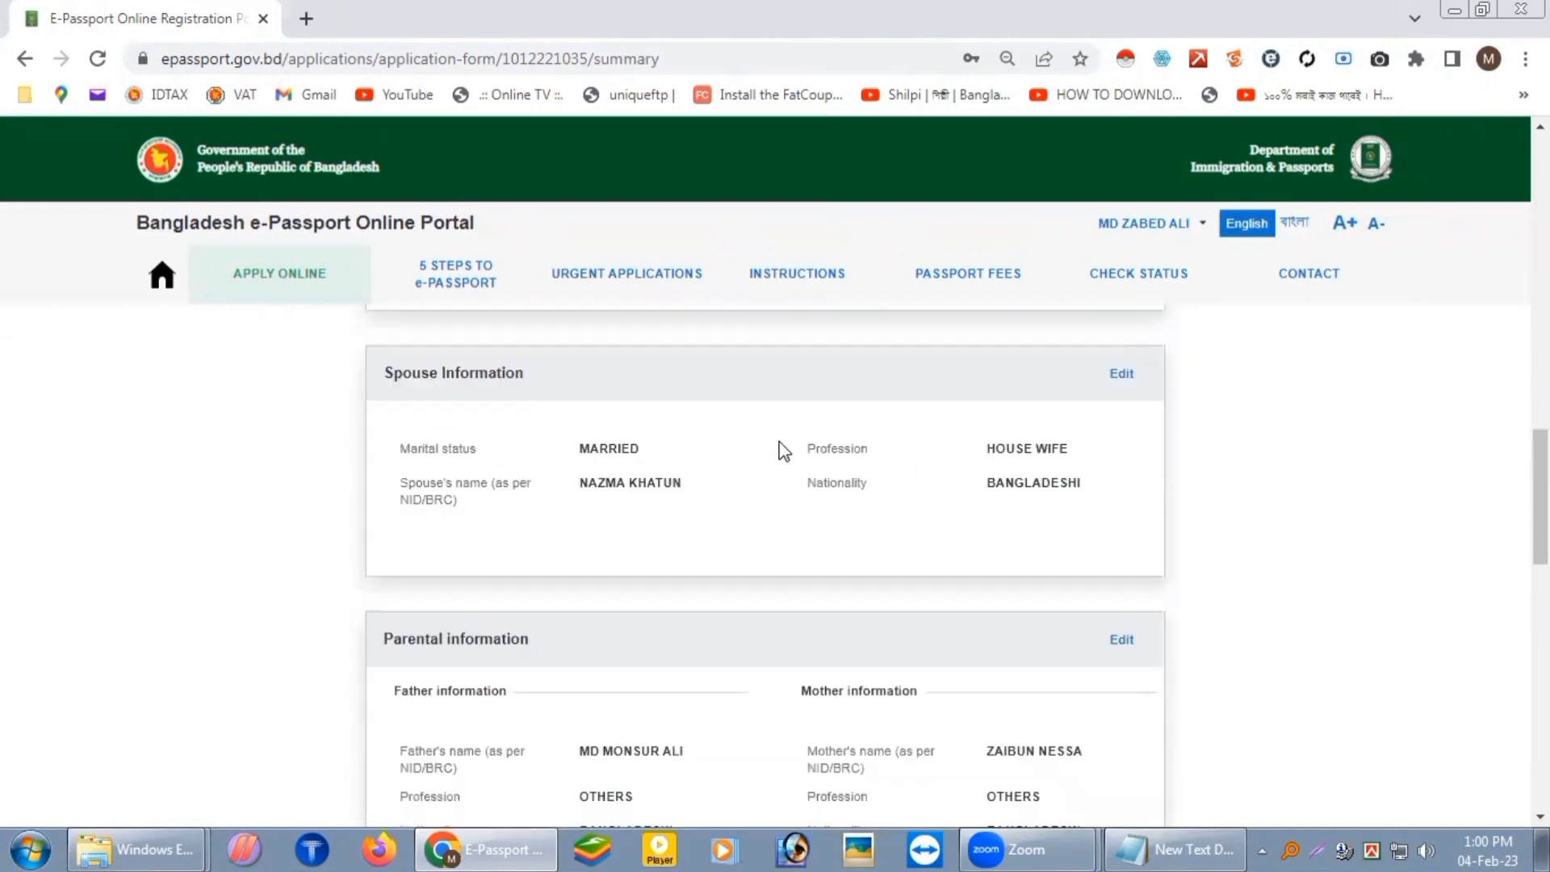
scroll(783, 449, "down", 10)
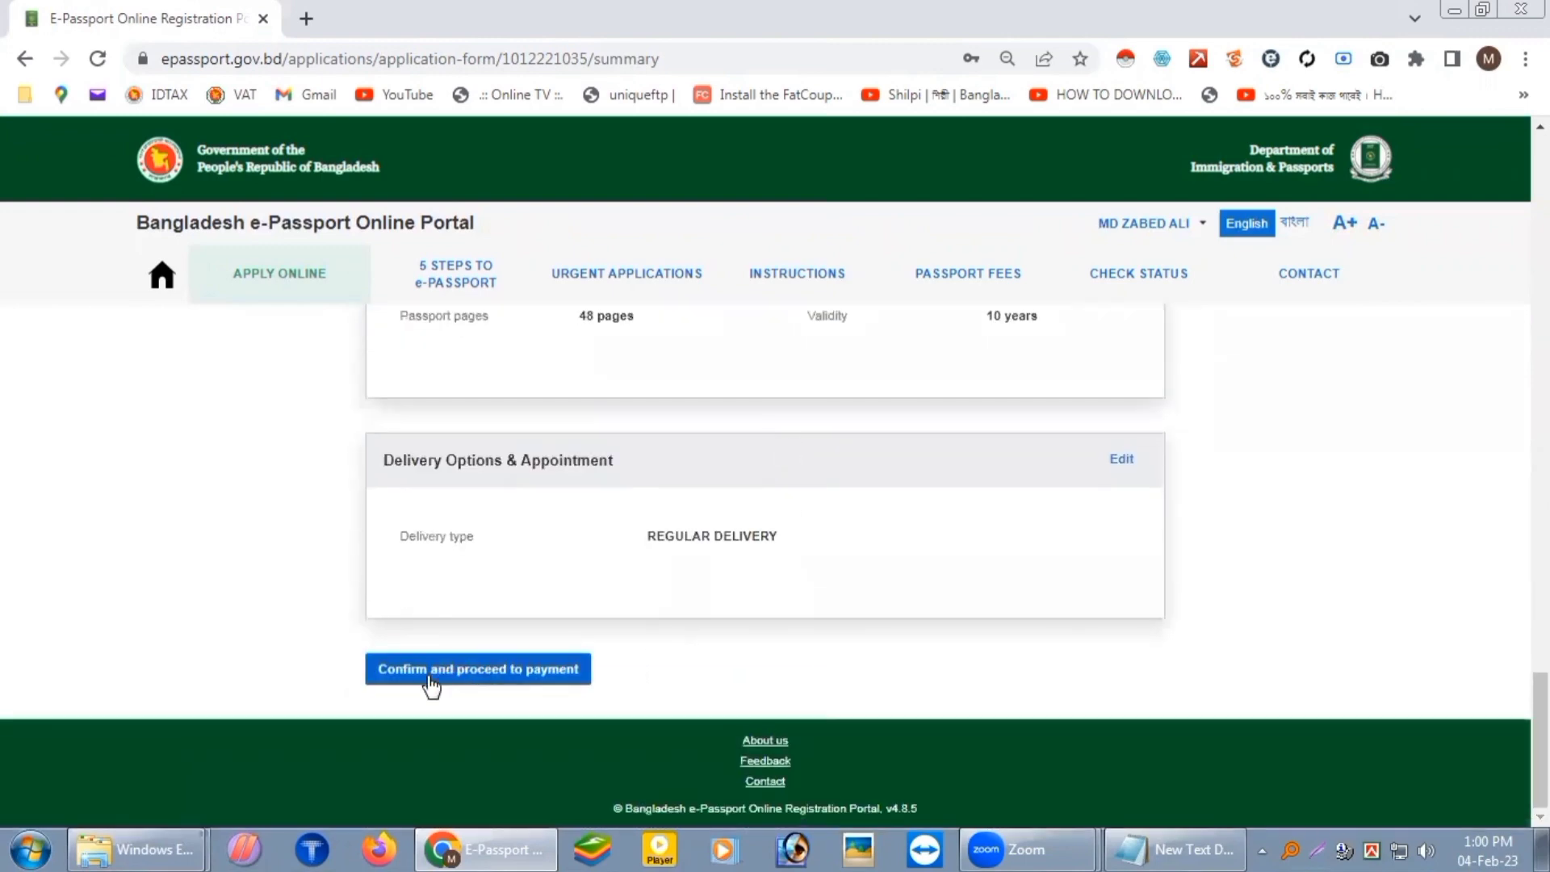
left_click(487, 675)
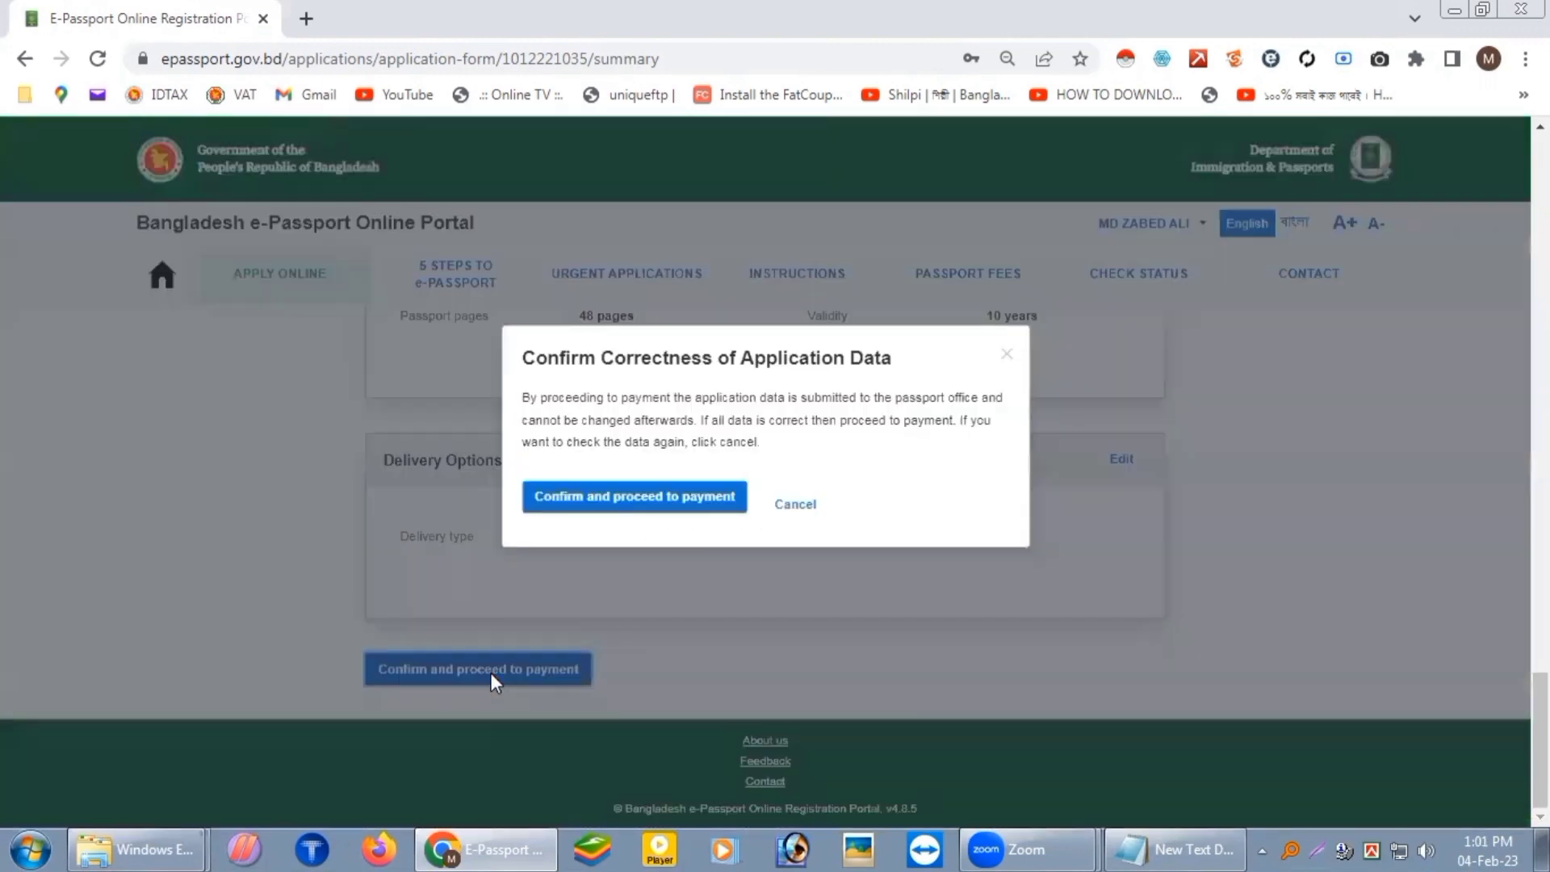
left_click(630, 504)
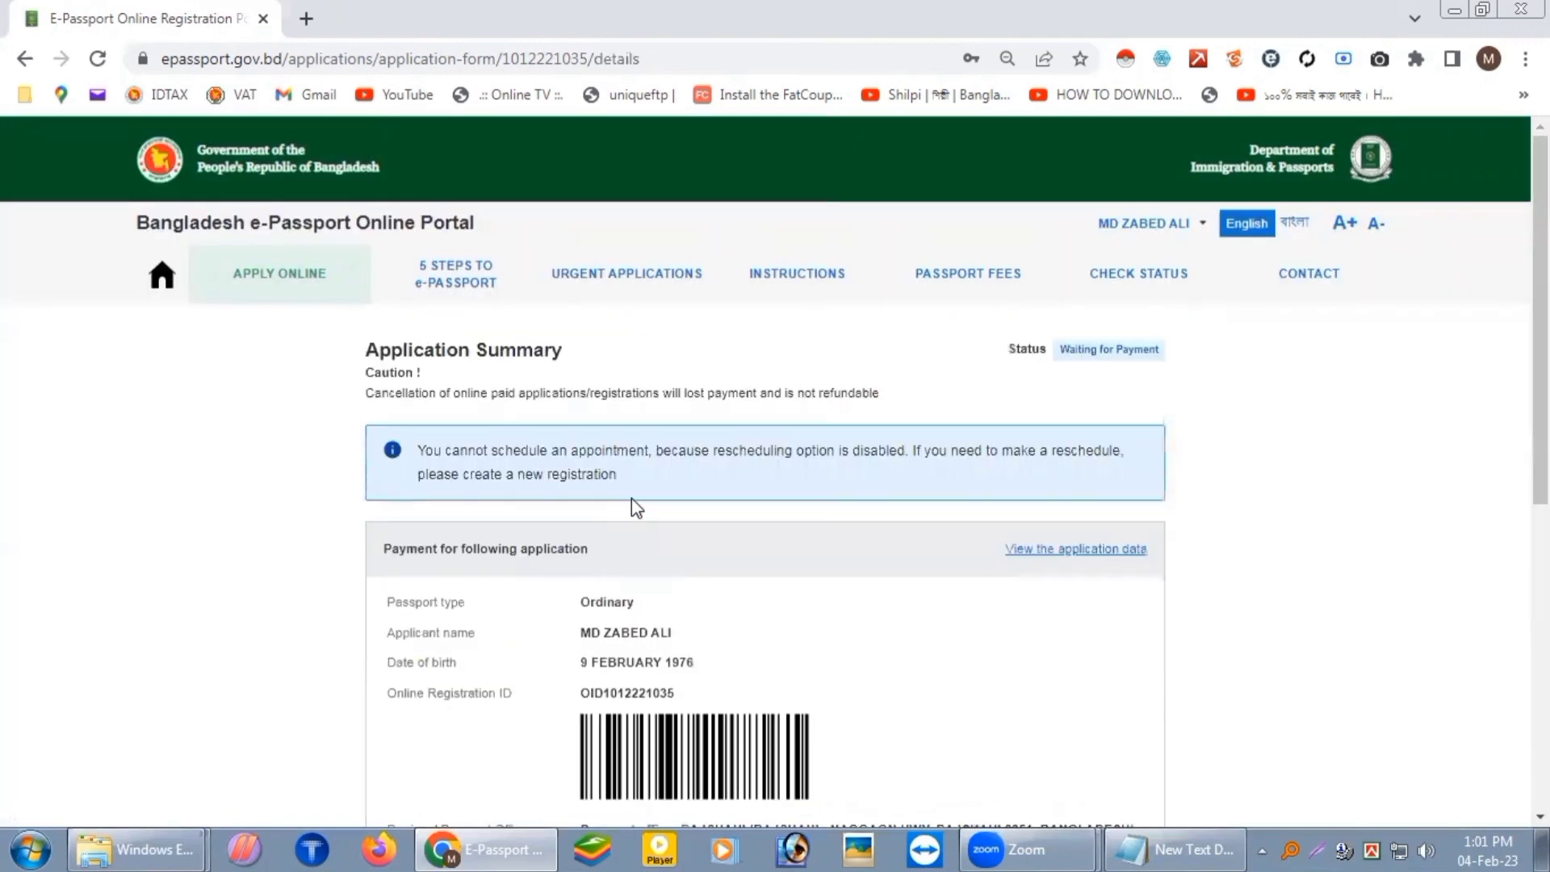
Step: Select Offline payment (A-CHALLAN at any bank) for the 5750 BDT fee and continue
scroll(754, 578, "down", 4)
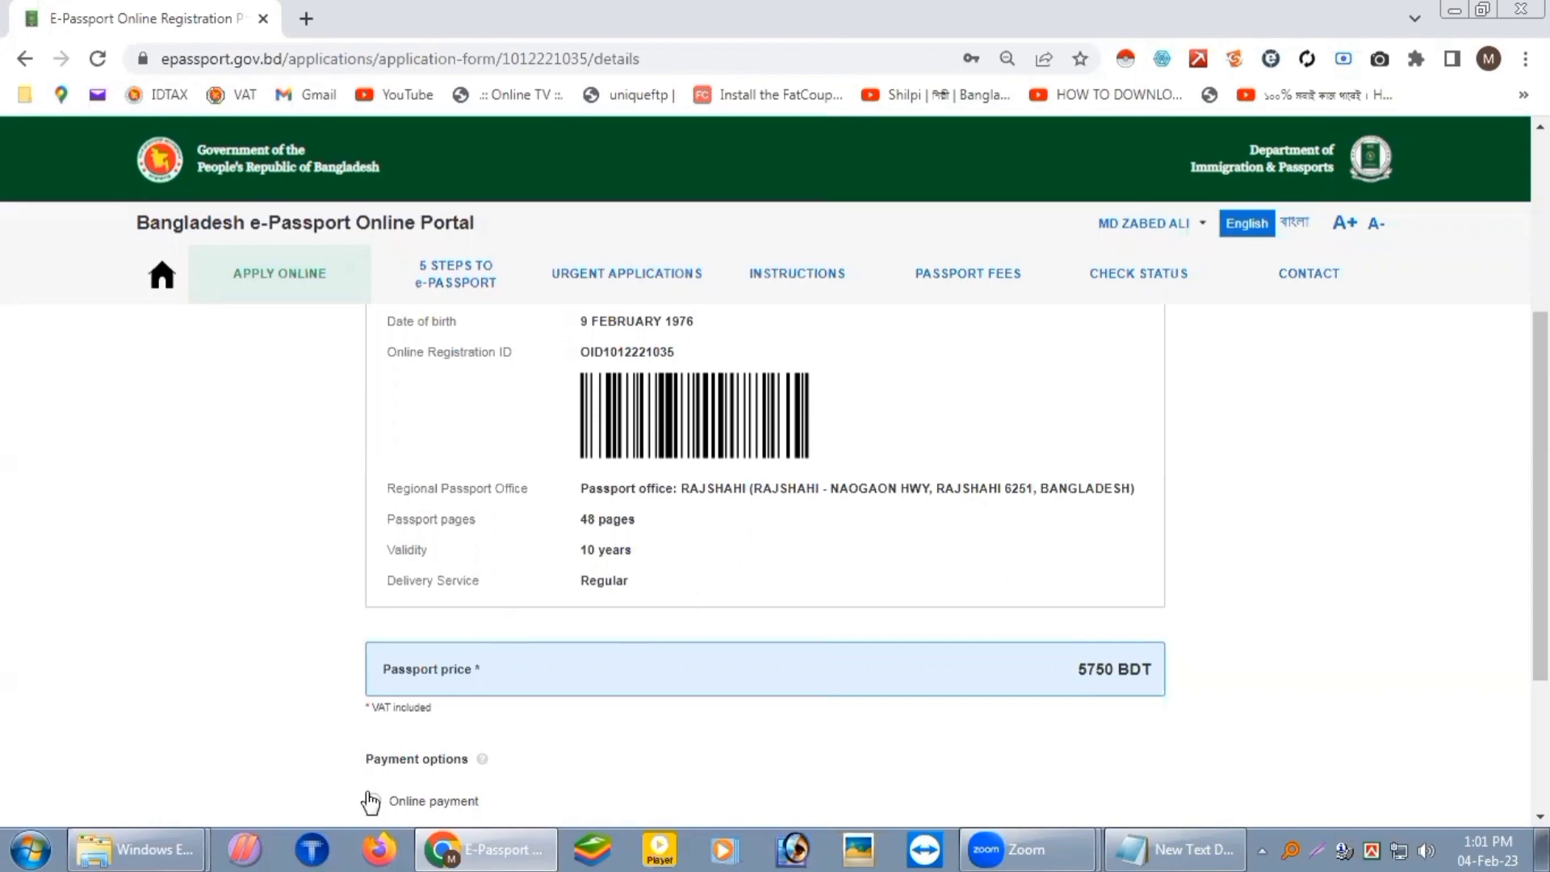
scroll(630, 613, "up", 1)
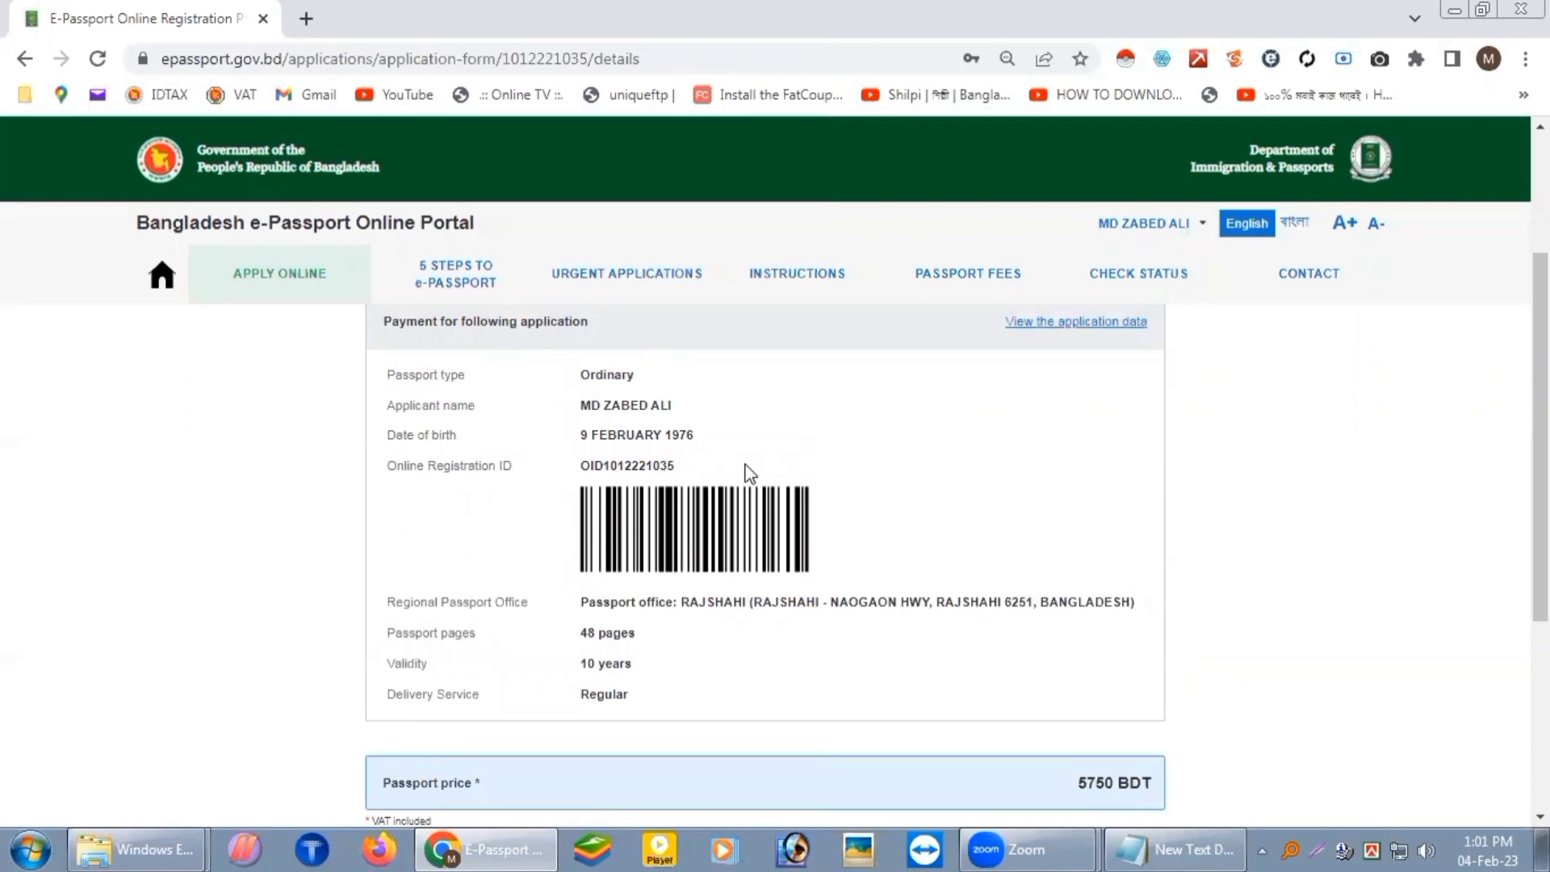
scroll(750, 473, "down", 1)
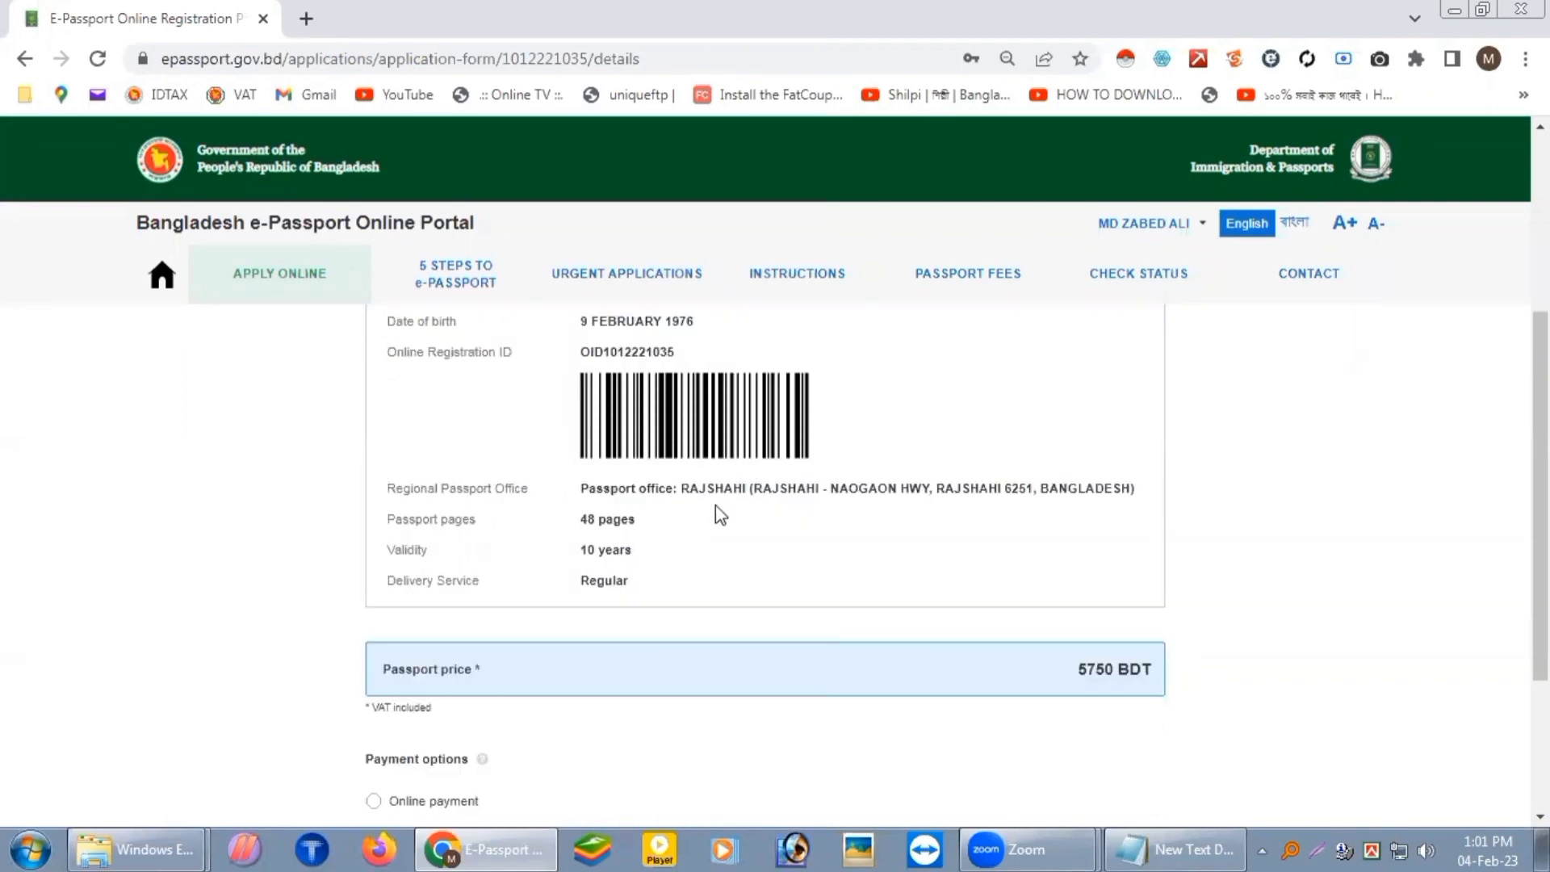
scroll(715, 506, "down", 1)
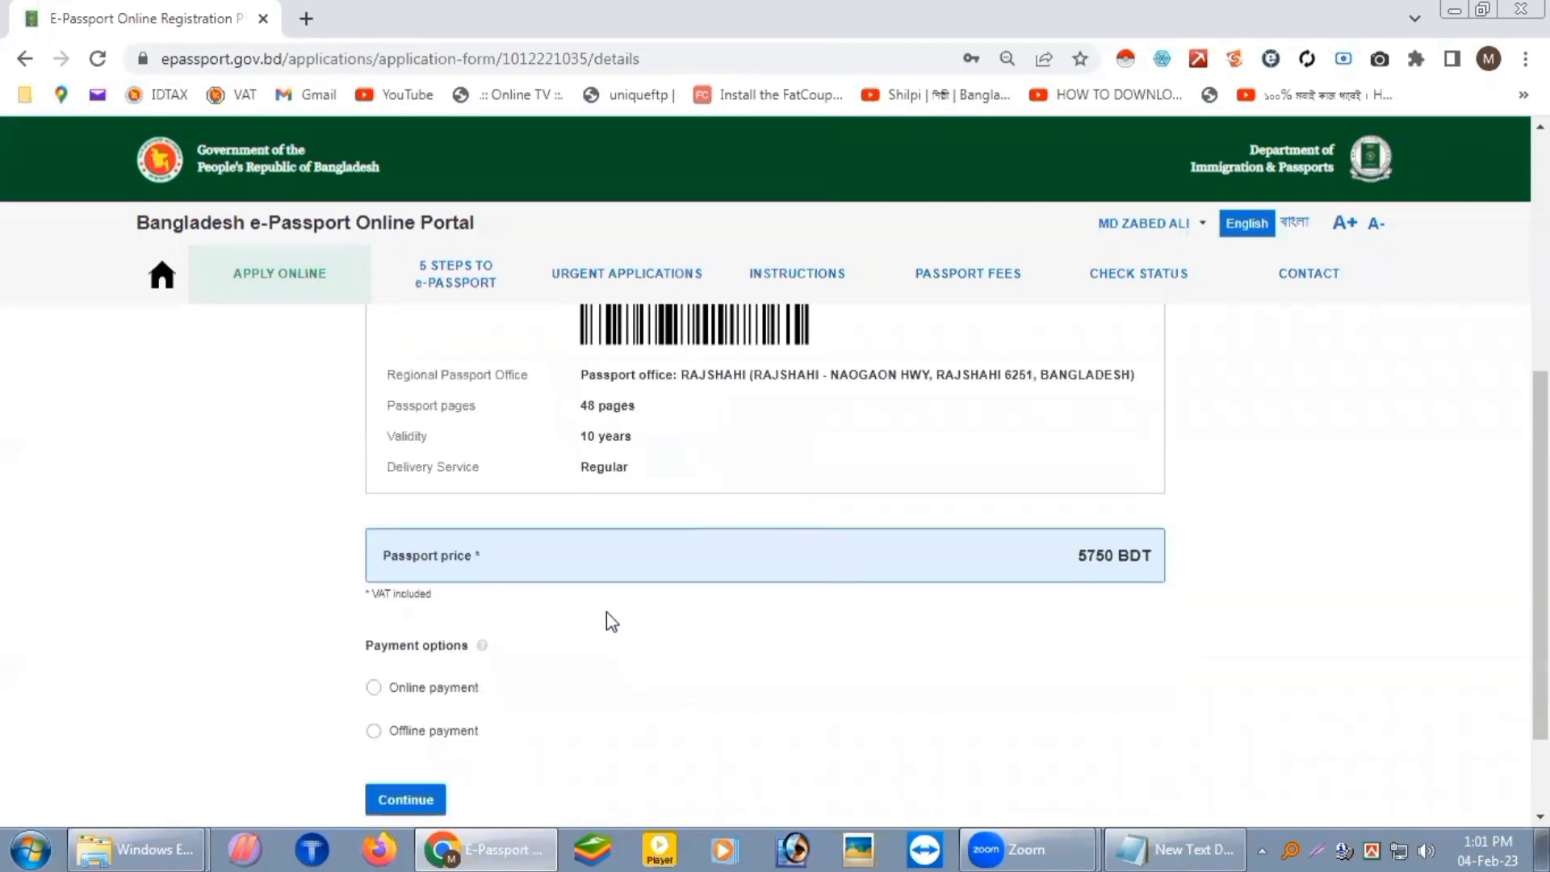
left_click(396, 735)
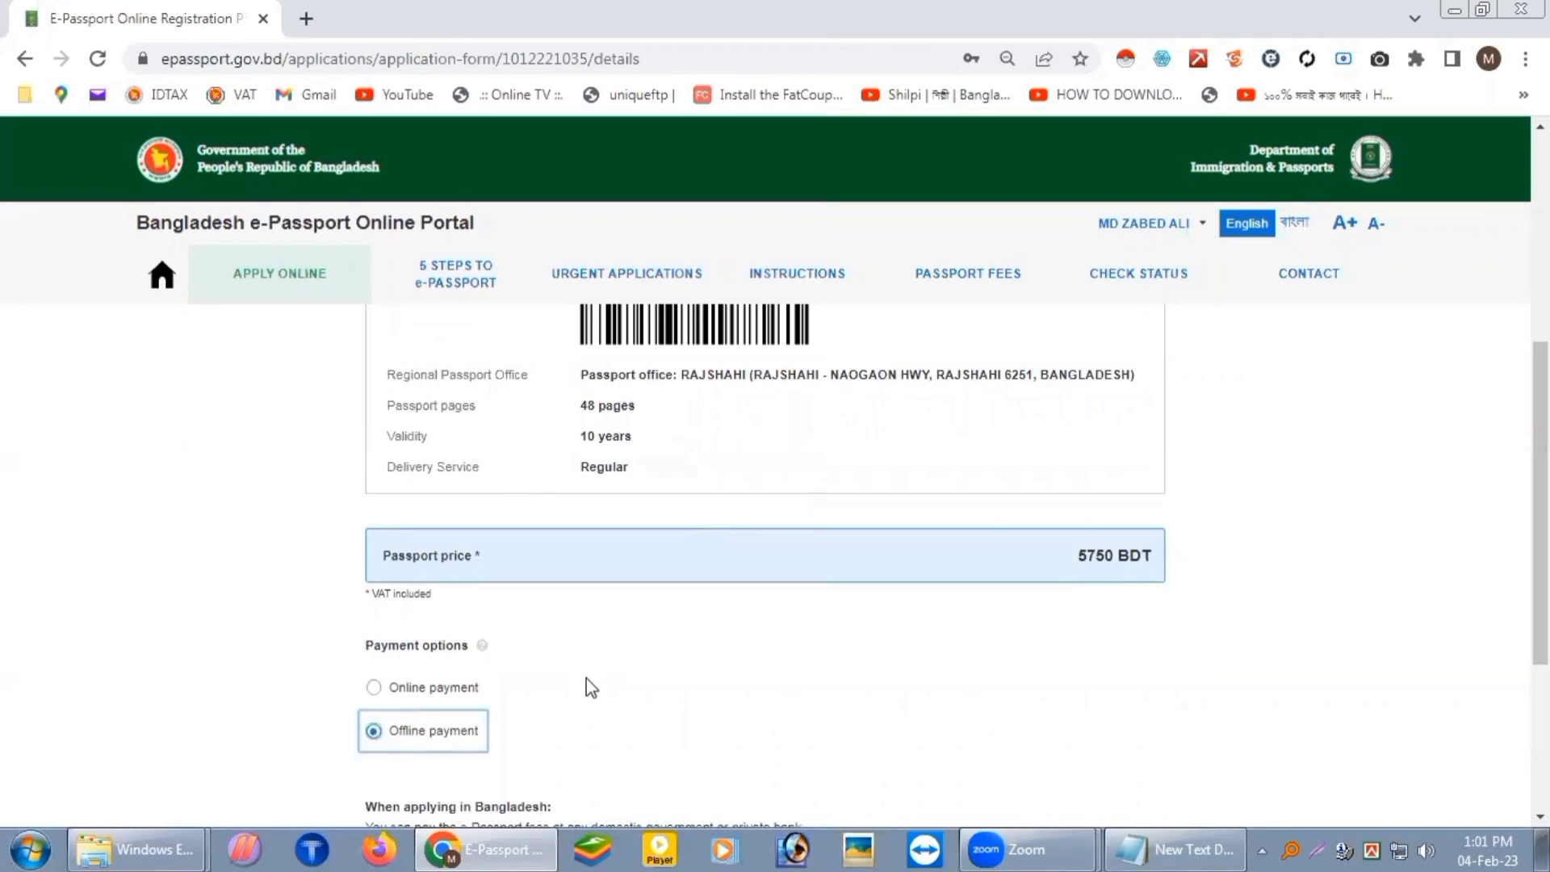
scroll(594, 485, "down", 3)
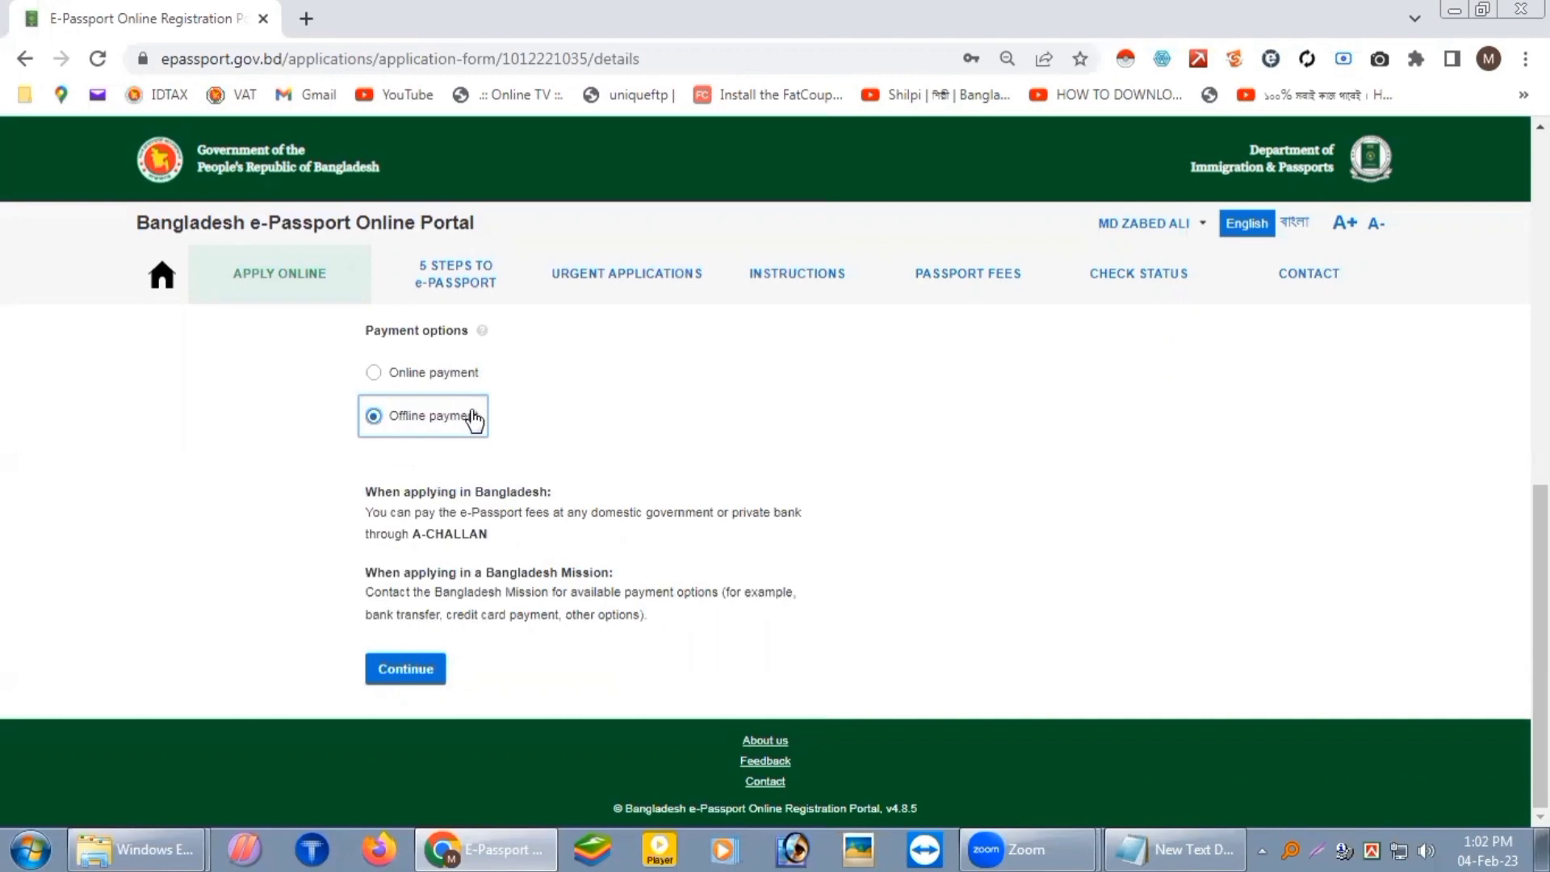
left_click(416, 675)
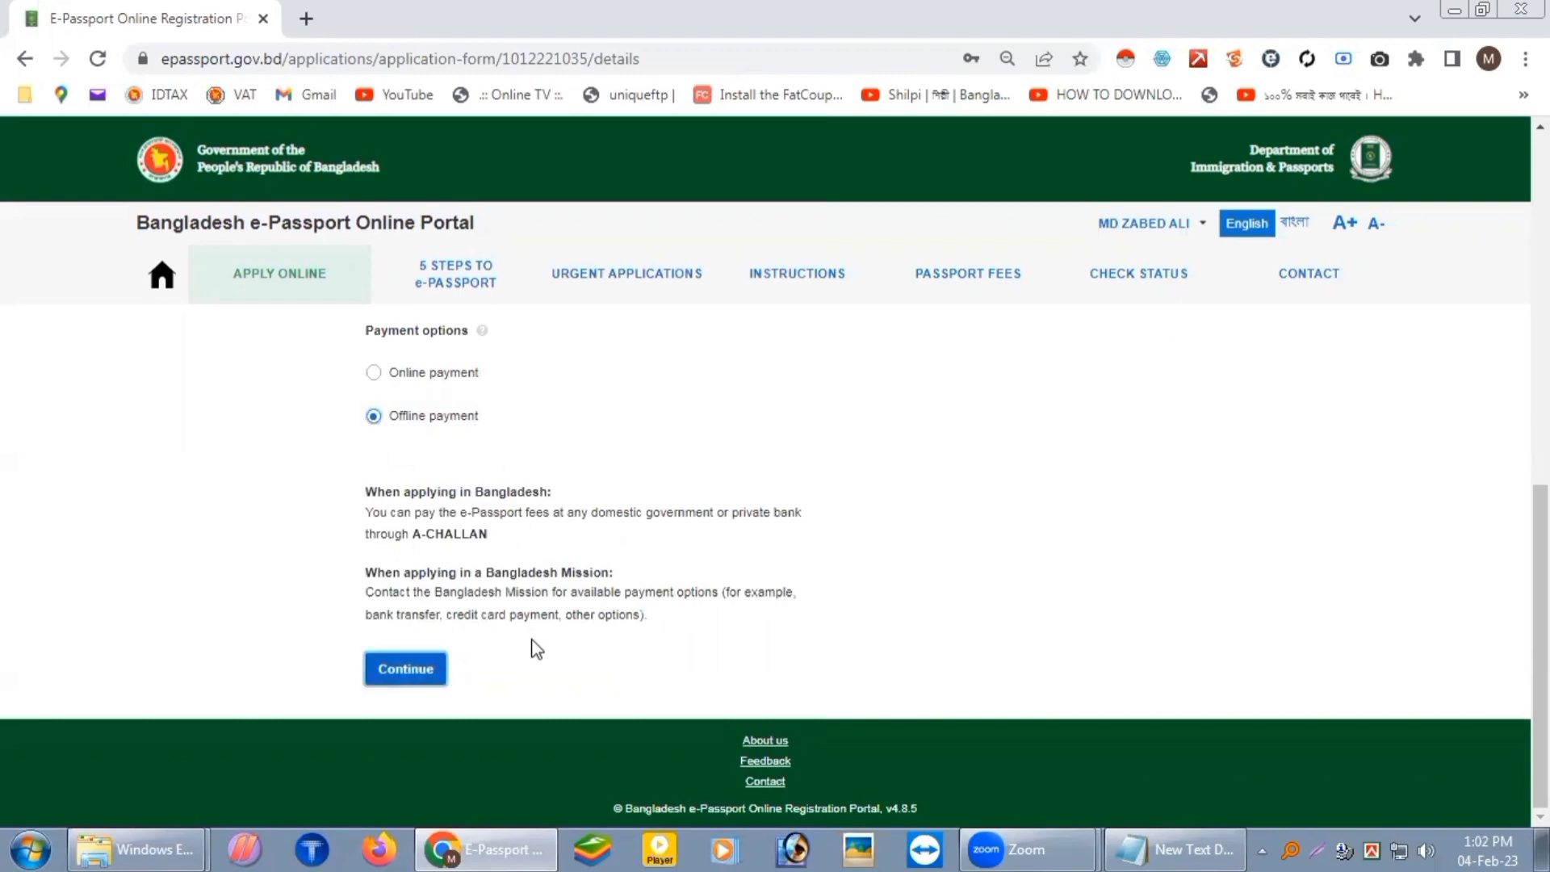
Step: Download the Application Form PDF from item 7 of the required documents list
scroll(821, 596, "up", 8)
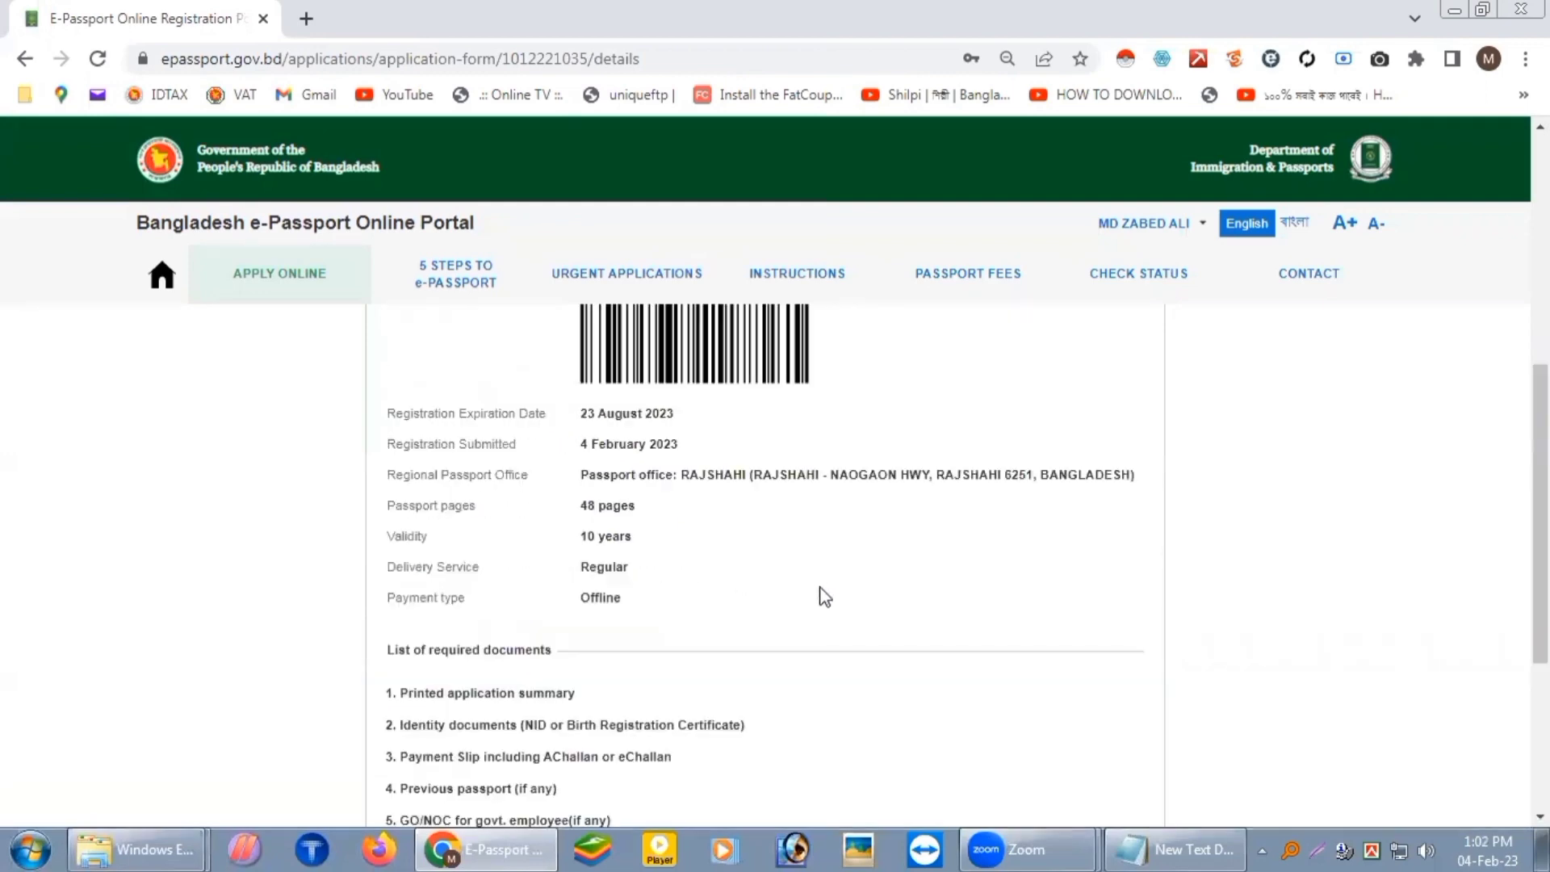
scroll(834, 602, "up", 3)
scroll(807, 530, "down", 6)
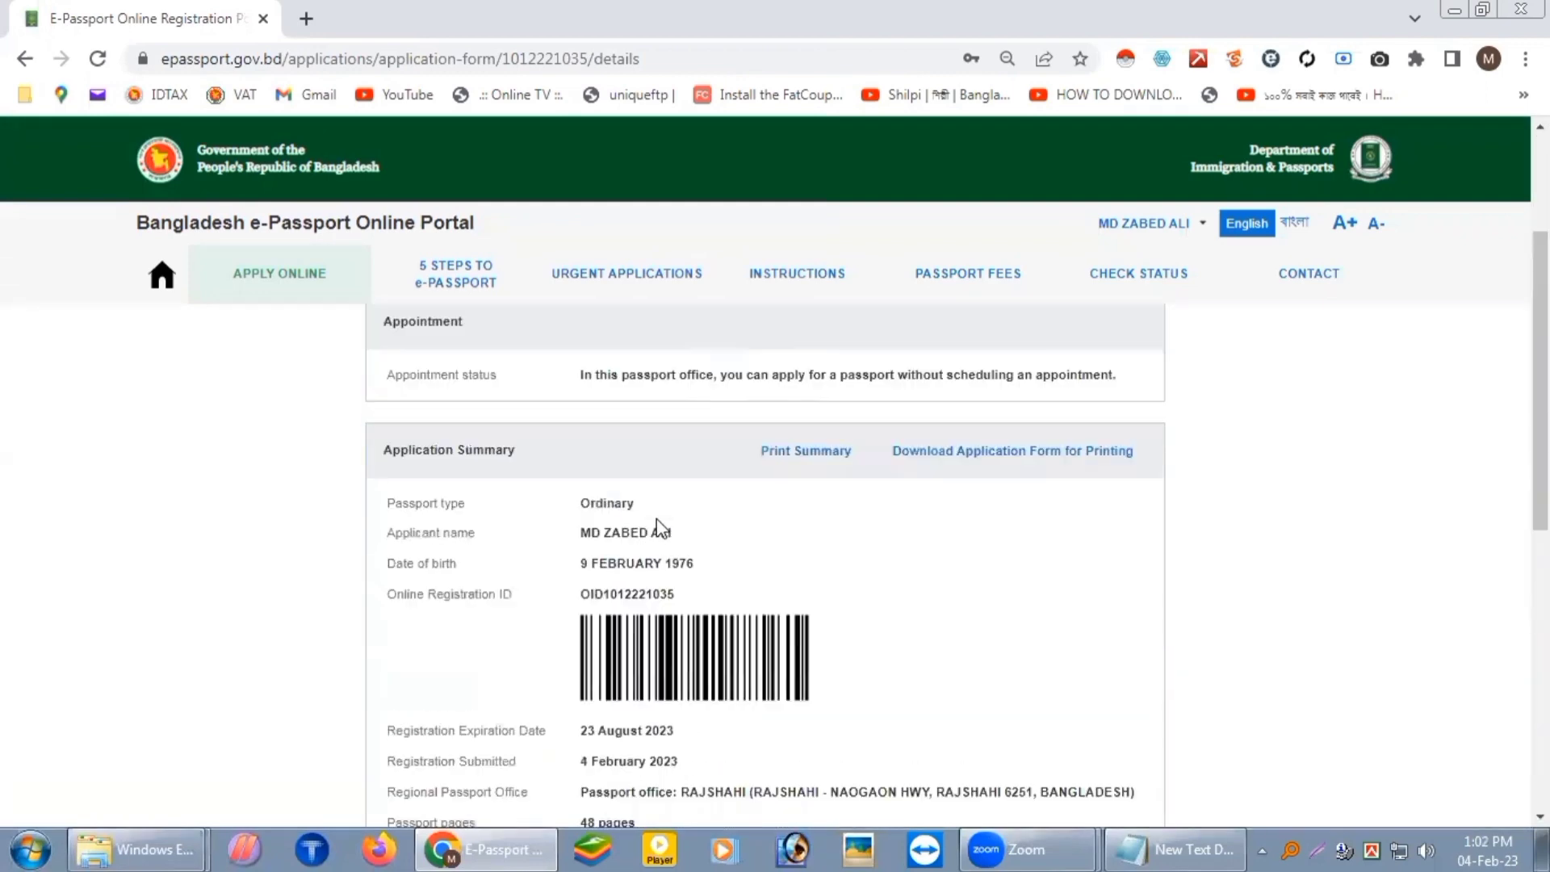
scroll(638, 442, "down", 5)
scroll(658, 525, "up", 3)
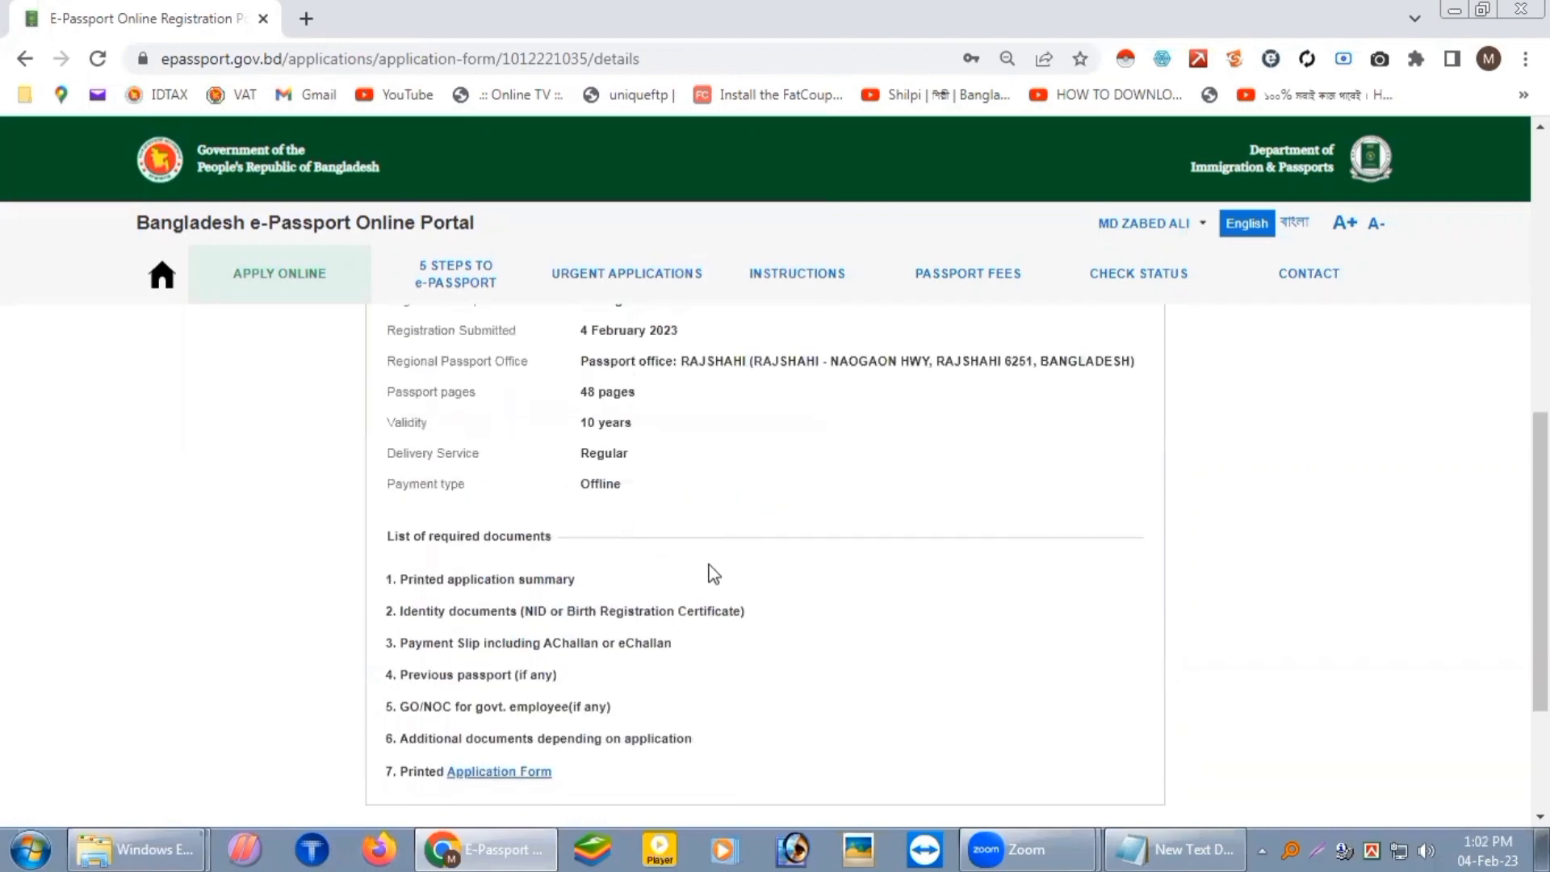
scroll(726, 579, "up", 1)
scroll(754, 578, "up", 3)
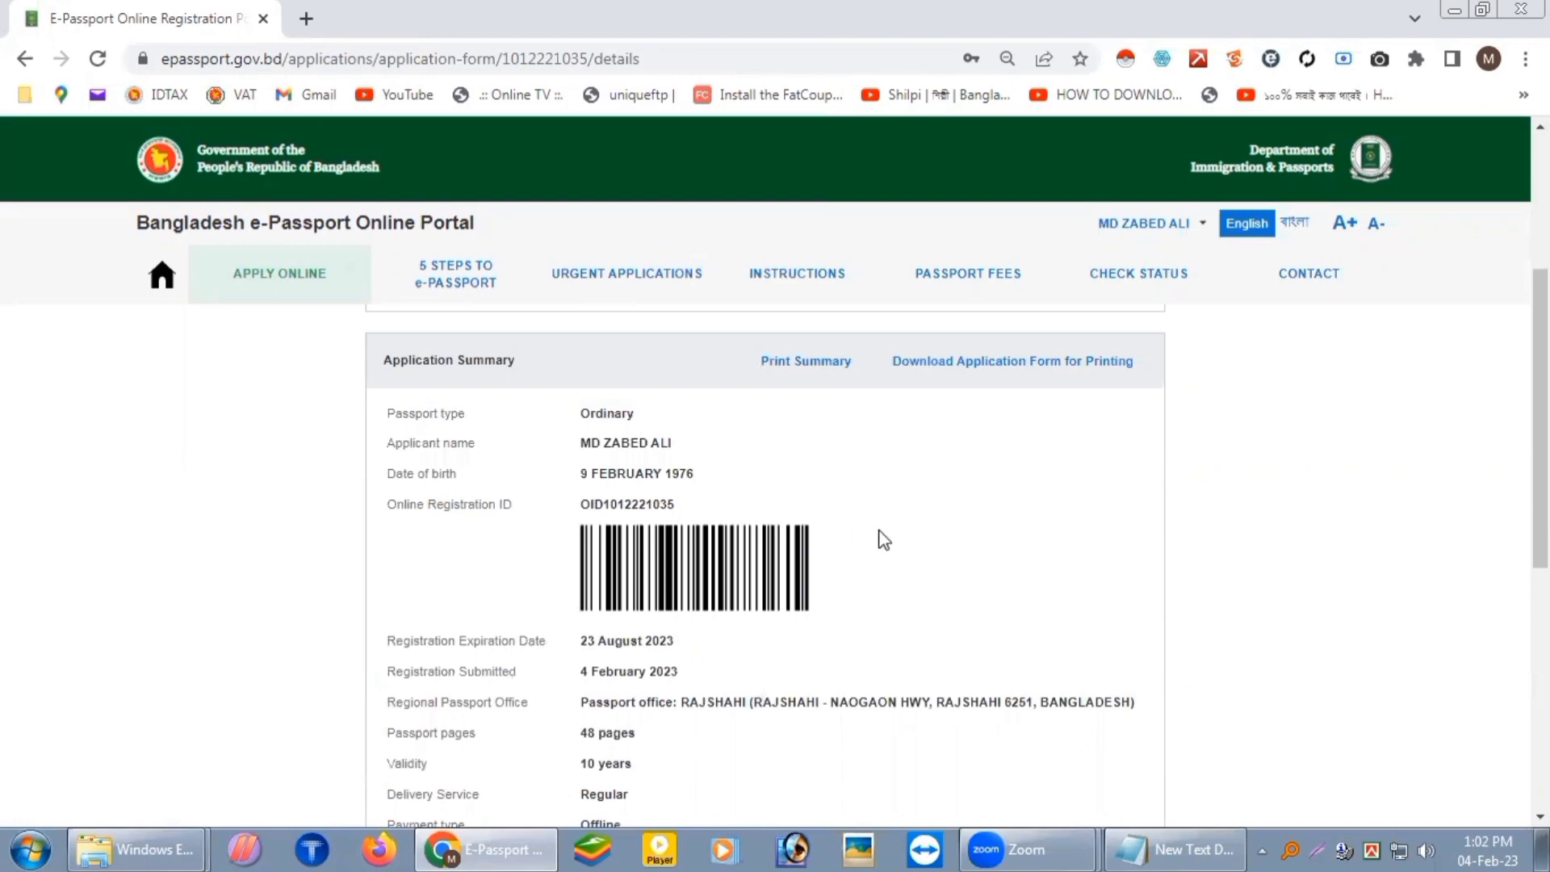
scroll(578, 371, "down", 4)
scroll(592, 509, "down", 3)
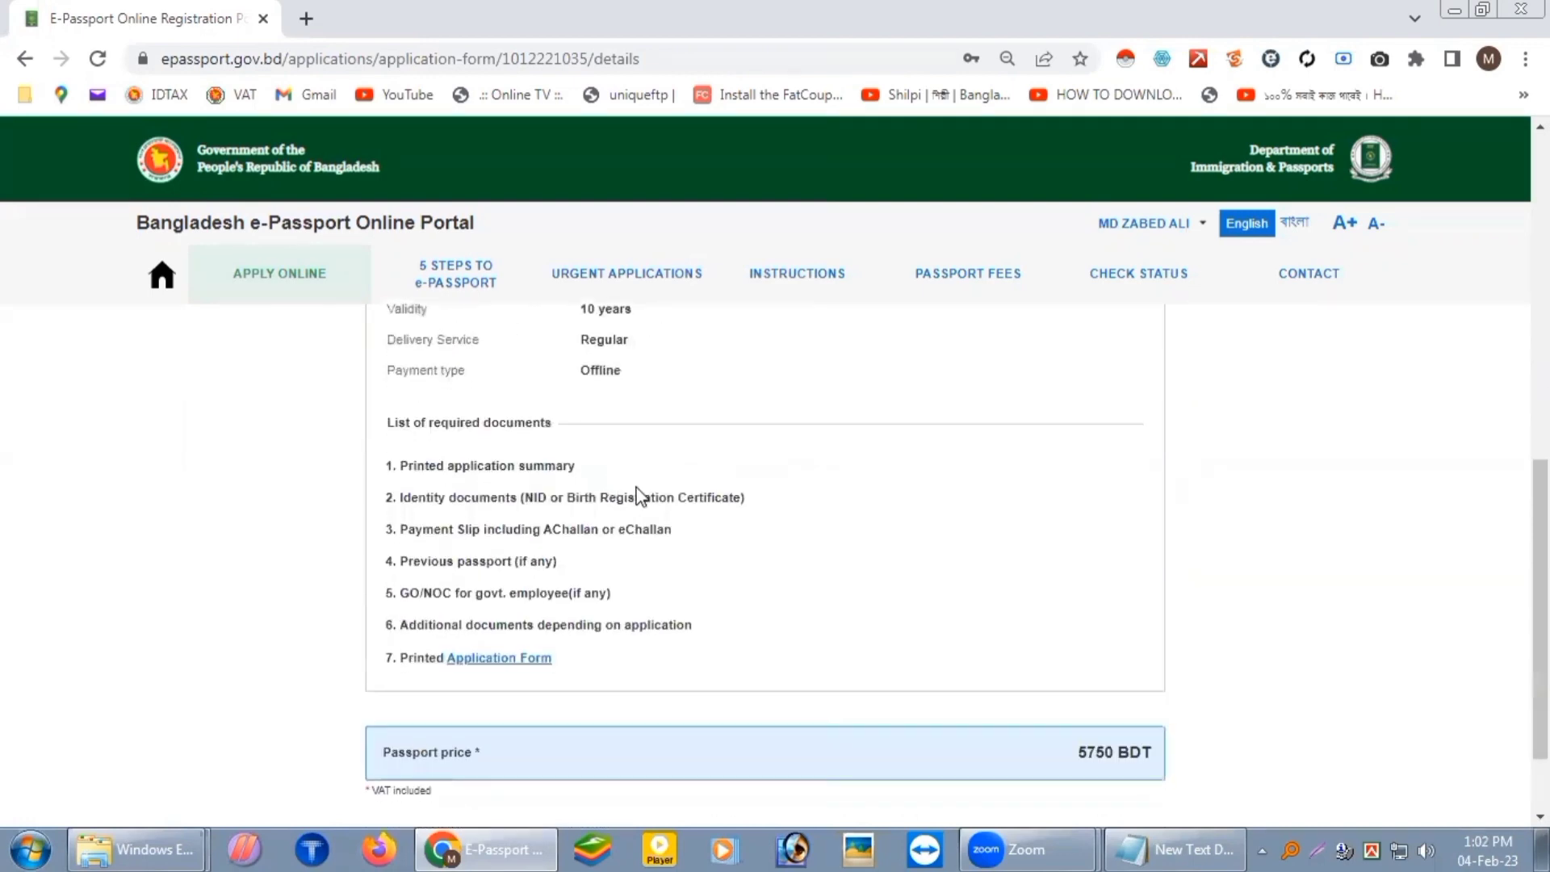
scroll(686, 484, "down", 2)
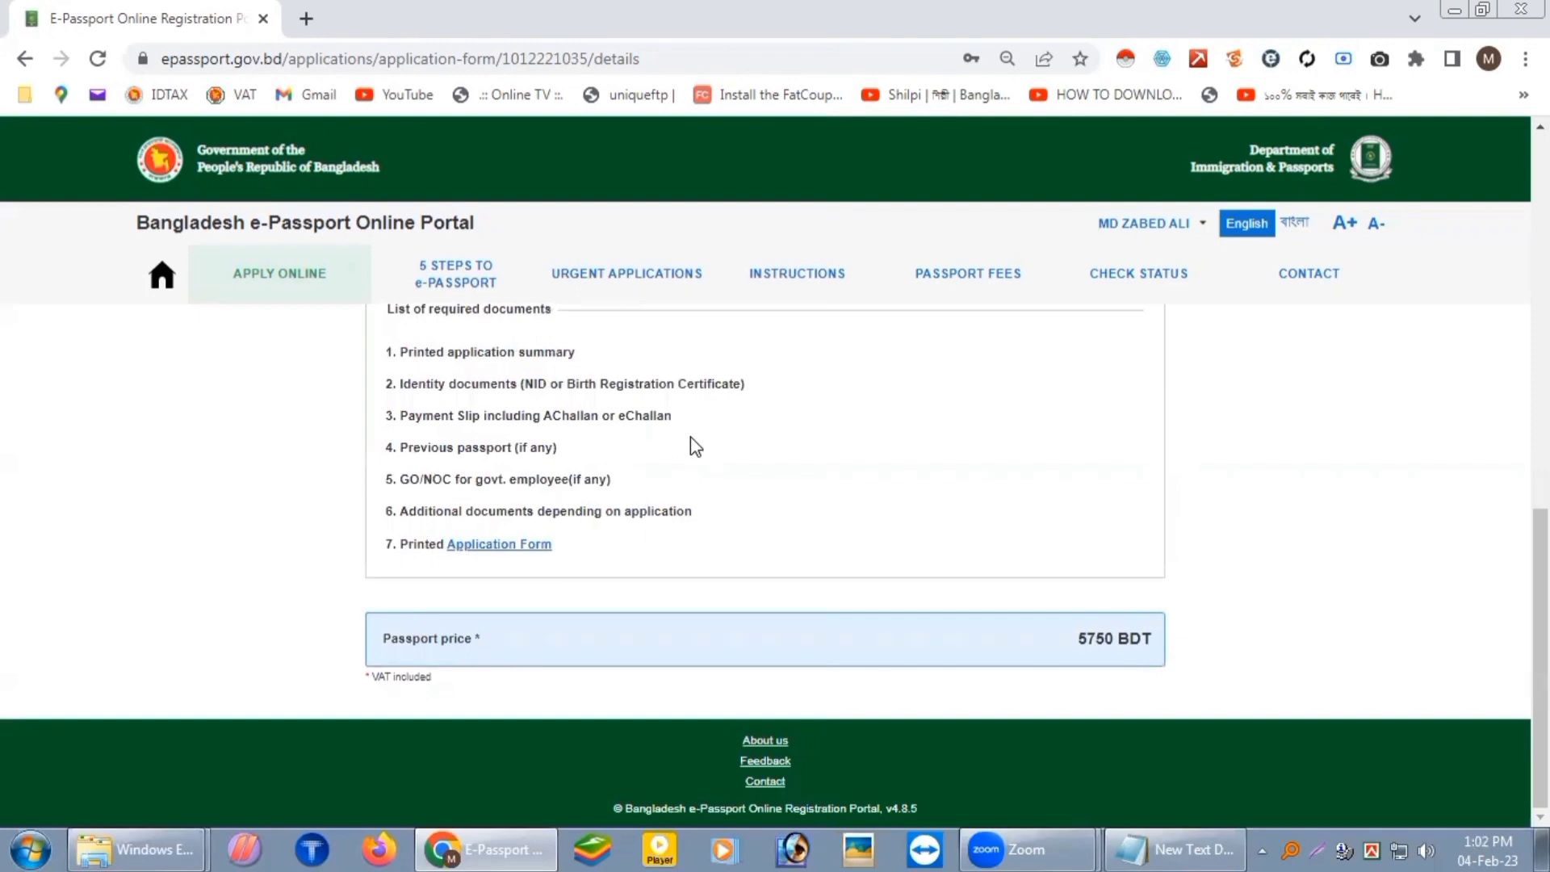
scroll(685, 489, "up", 2)
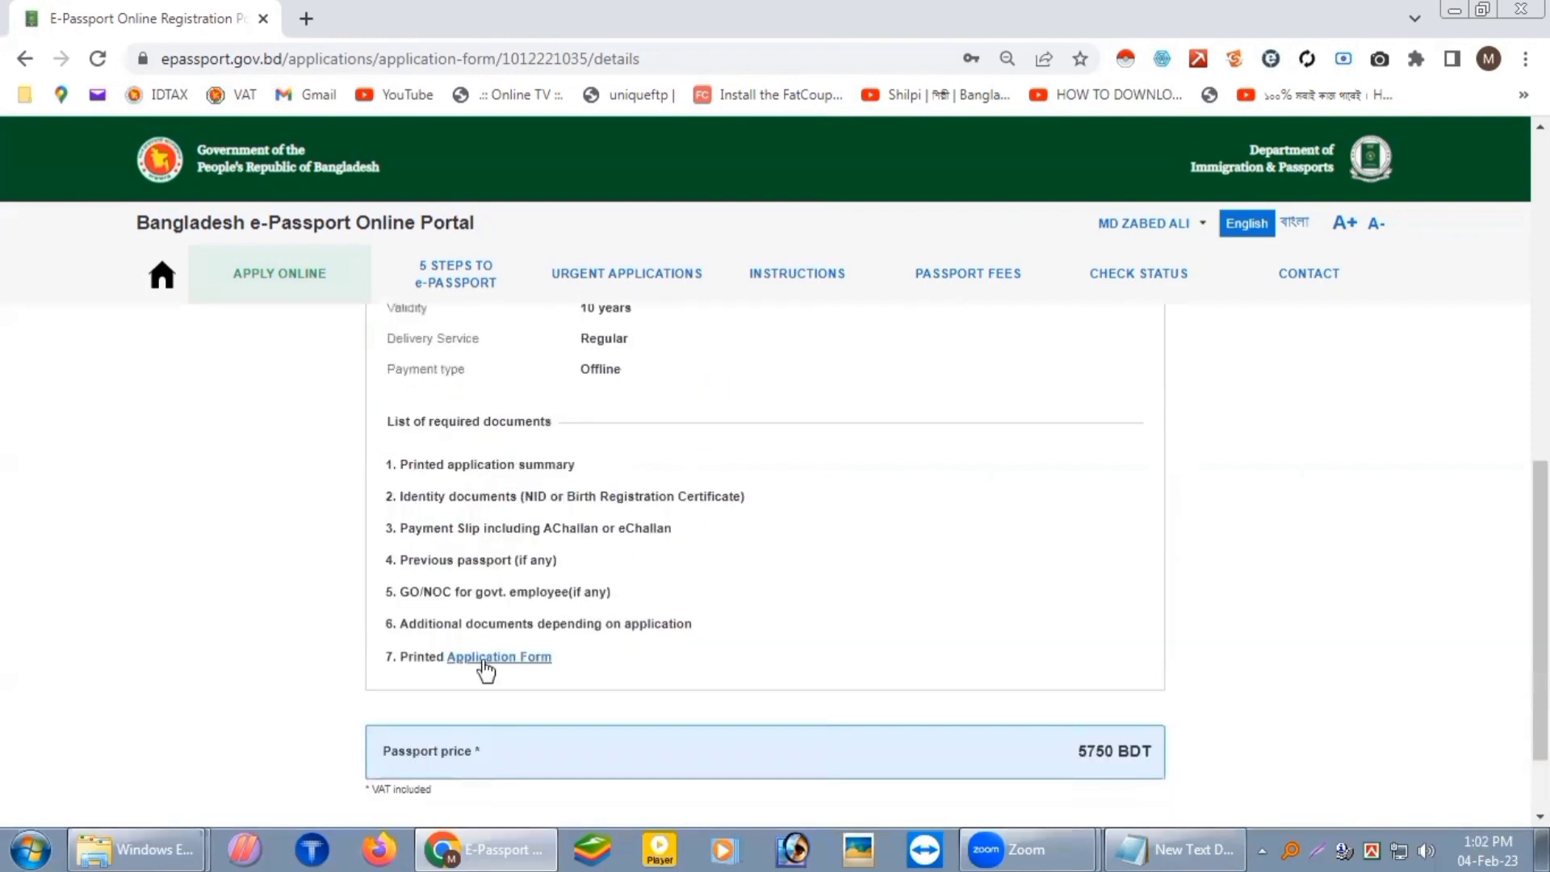
left_click(507, 658)
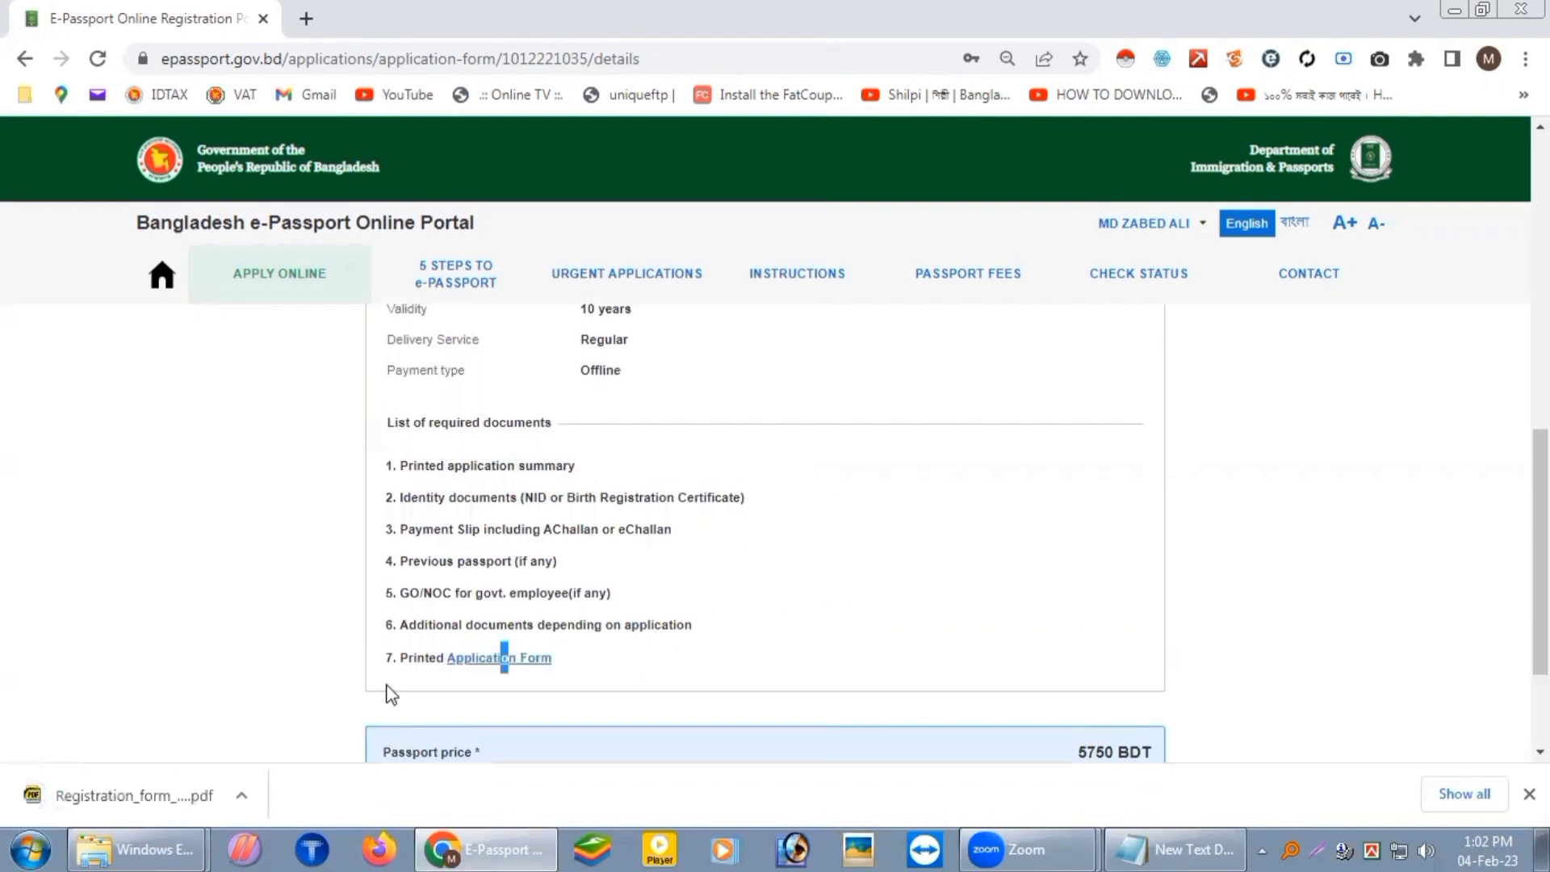
Step: Open the downloaded registration form PDF, review its three pages, and return to the portal
left_click(244, 793)
left_click(318, 621)
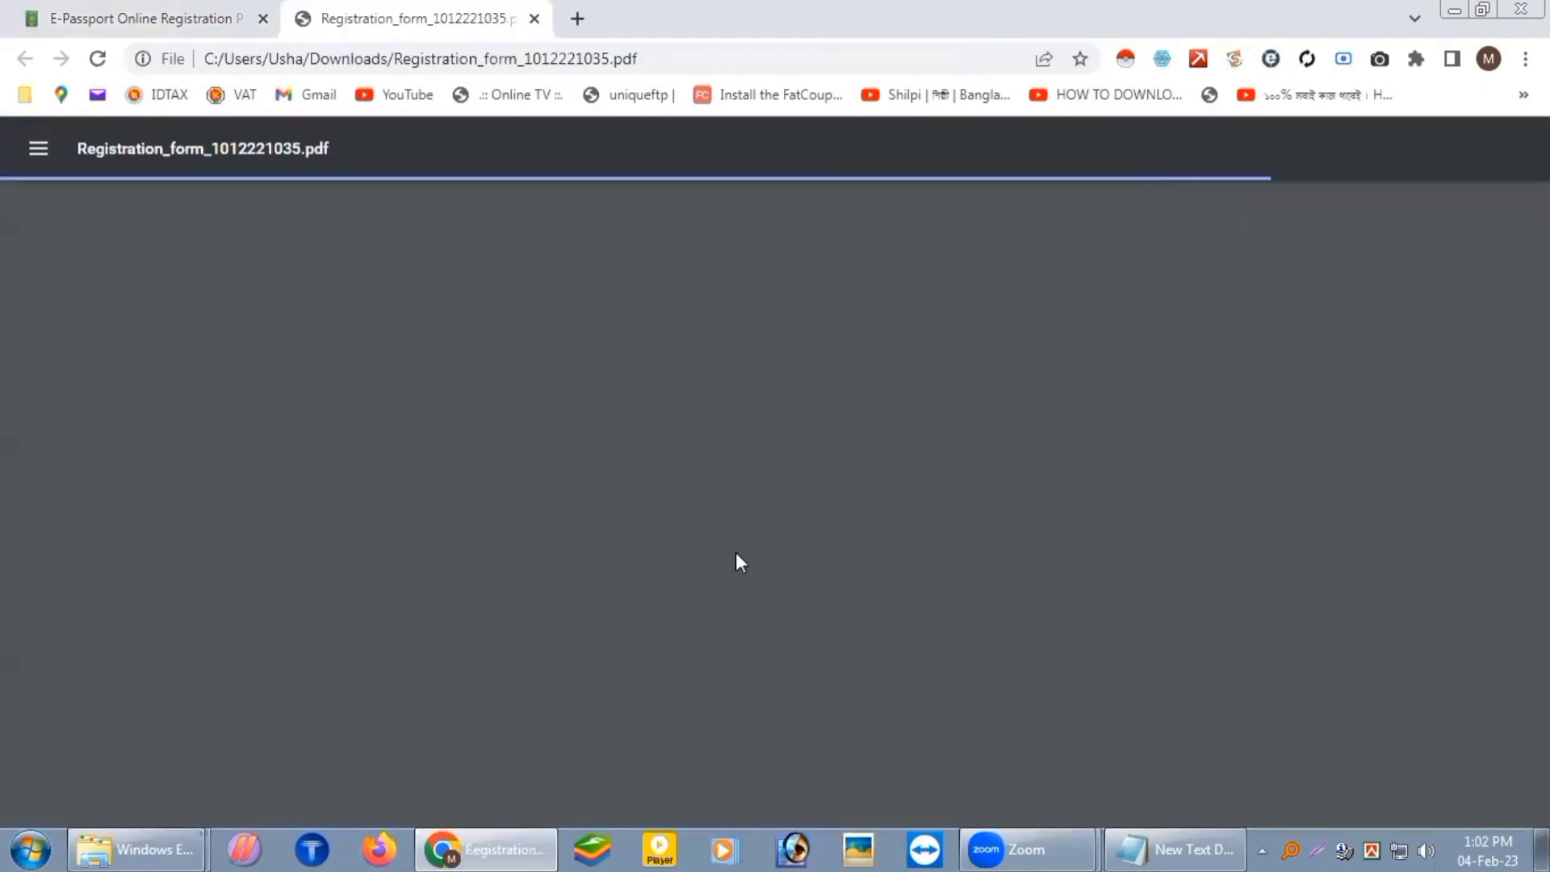
scroll(601, 476, "down", 1)
scroll(602, 476, "down", 1)
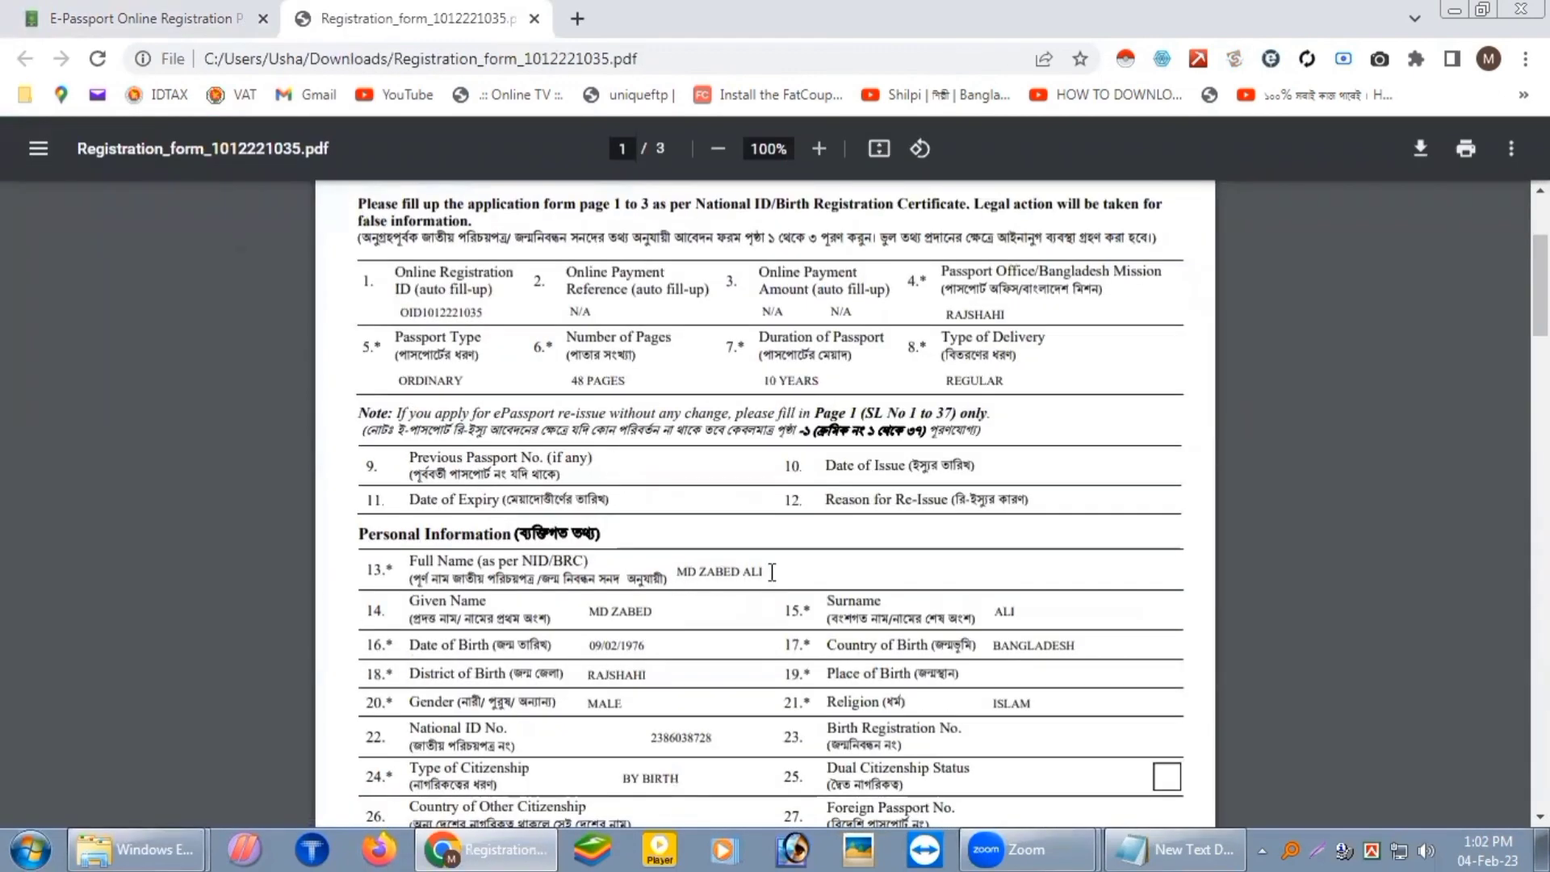
scroll(766, 565, "down", 3)
scroll(695, 467, "down", 10)
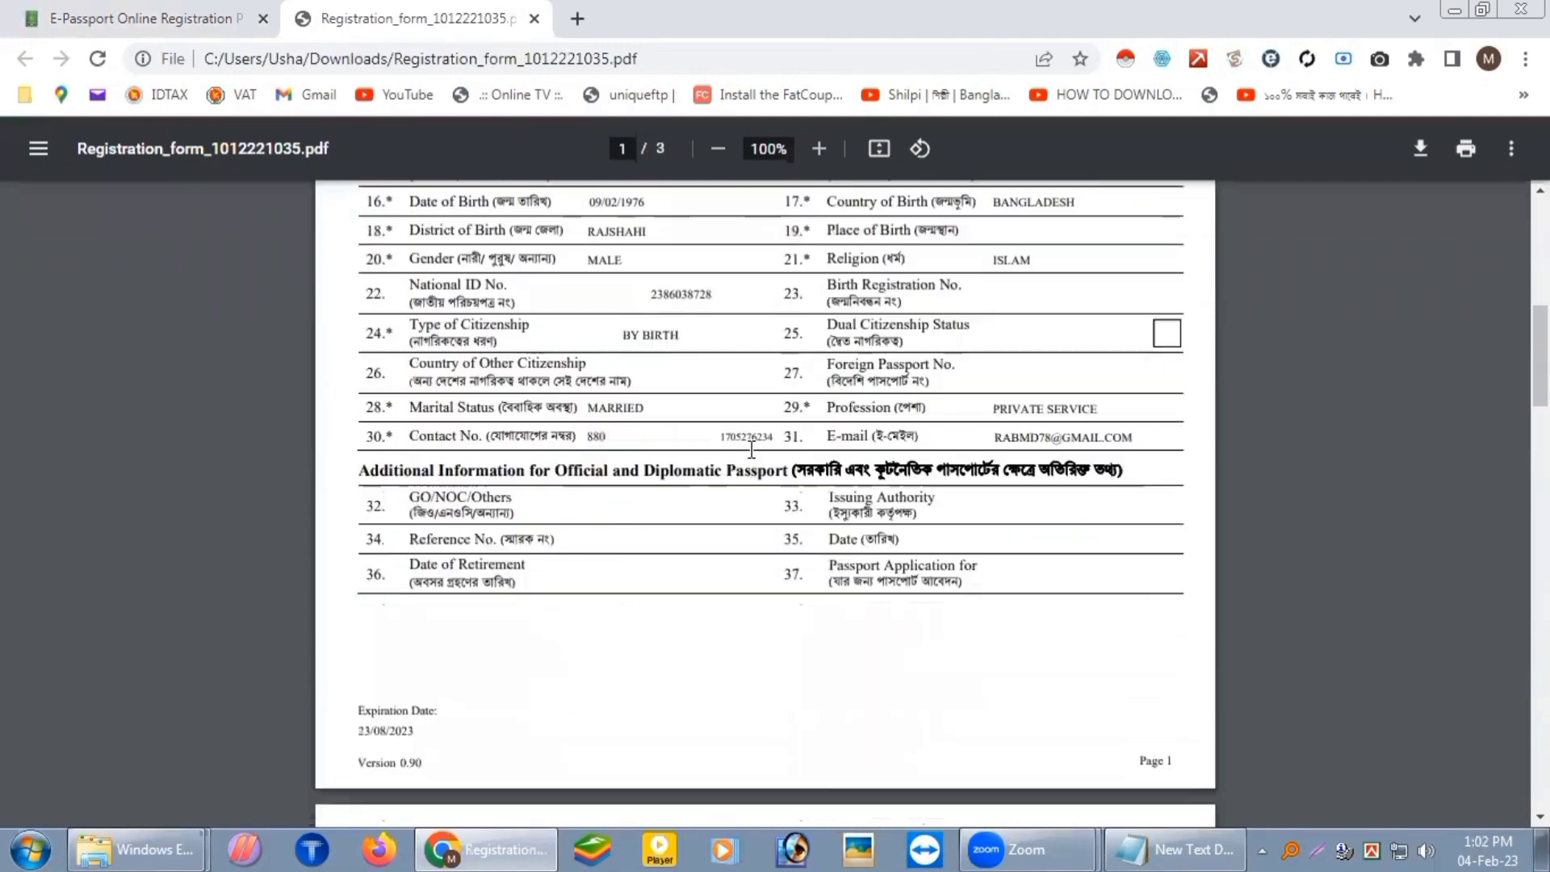
scroll(838, 494, "down", 10)
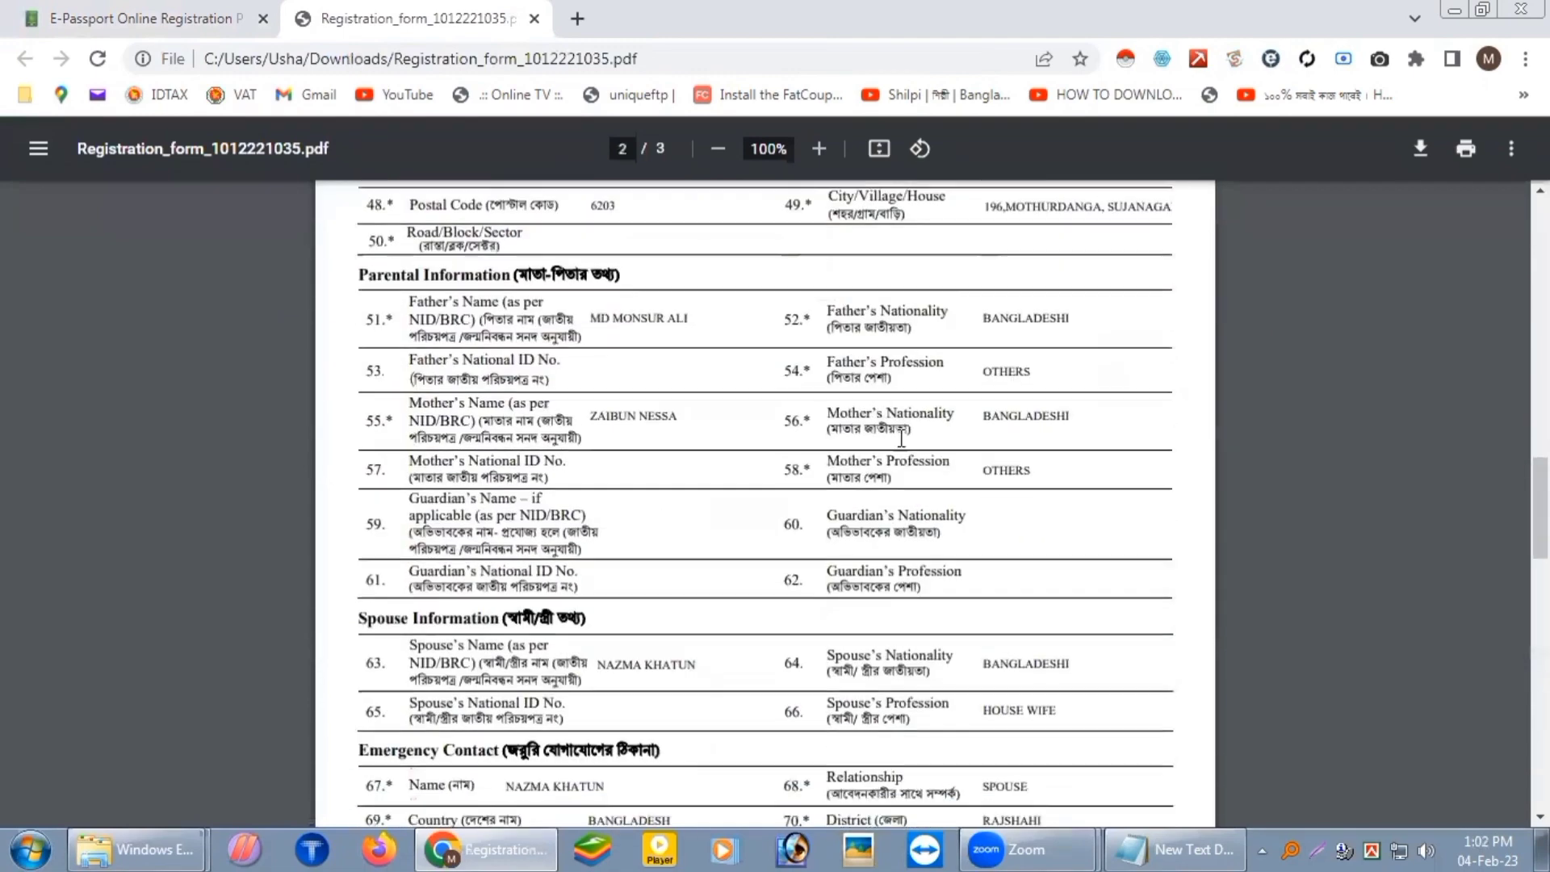
scroll(766, 500, "down", 10)
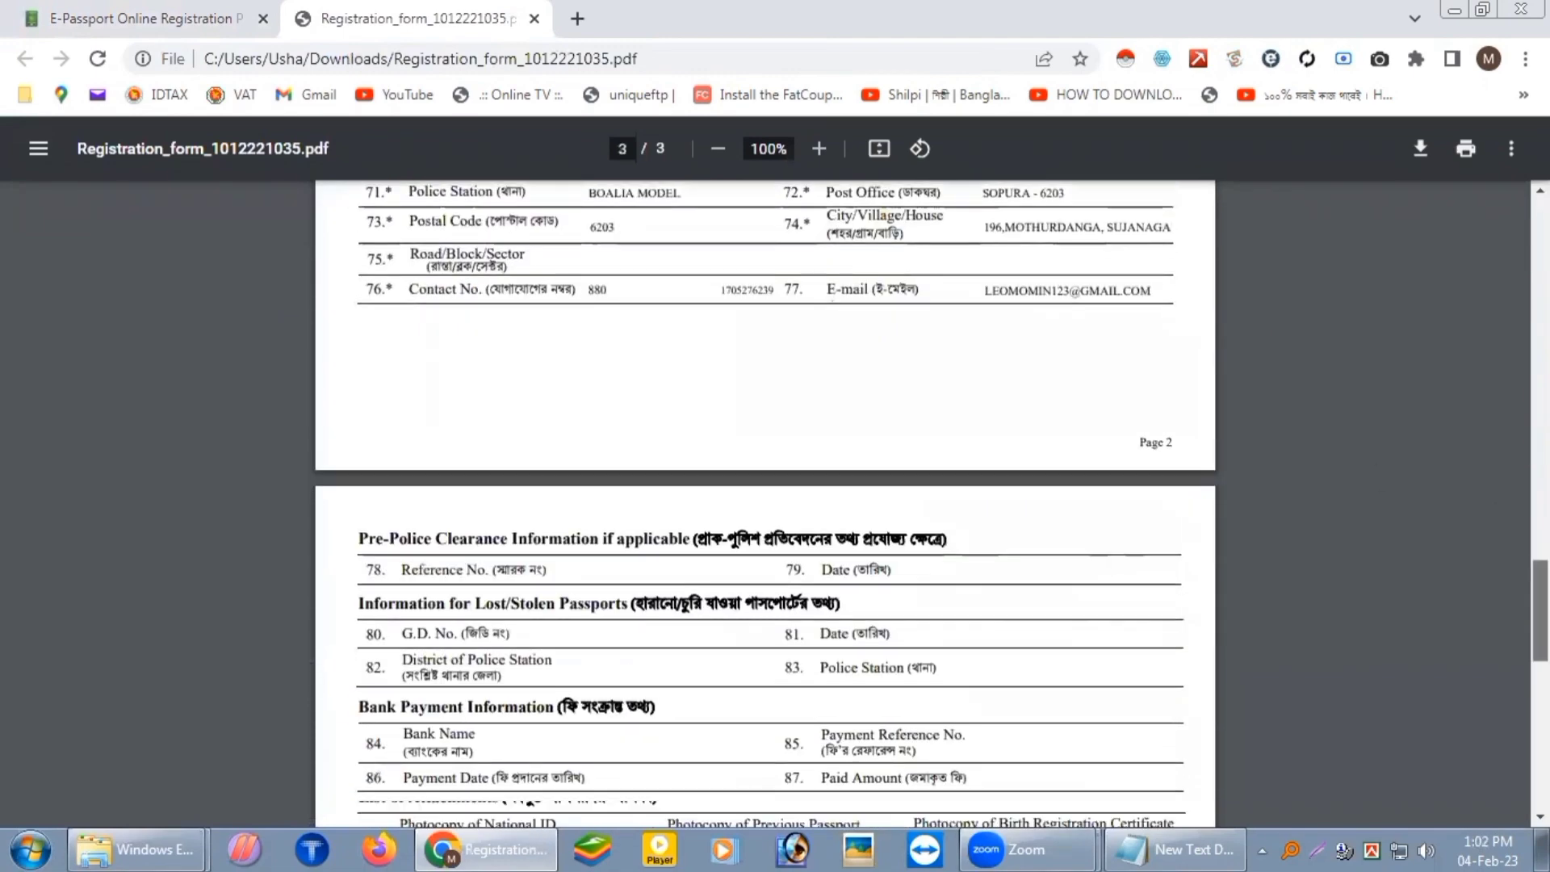
scroll(766, 500, "up", 1)
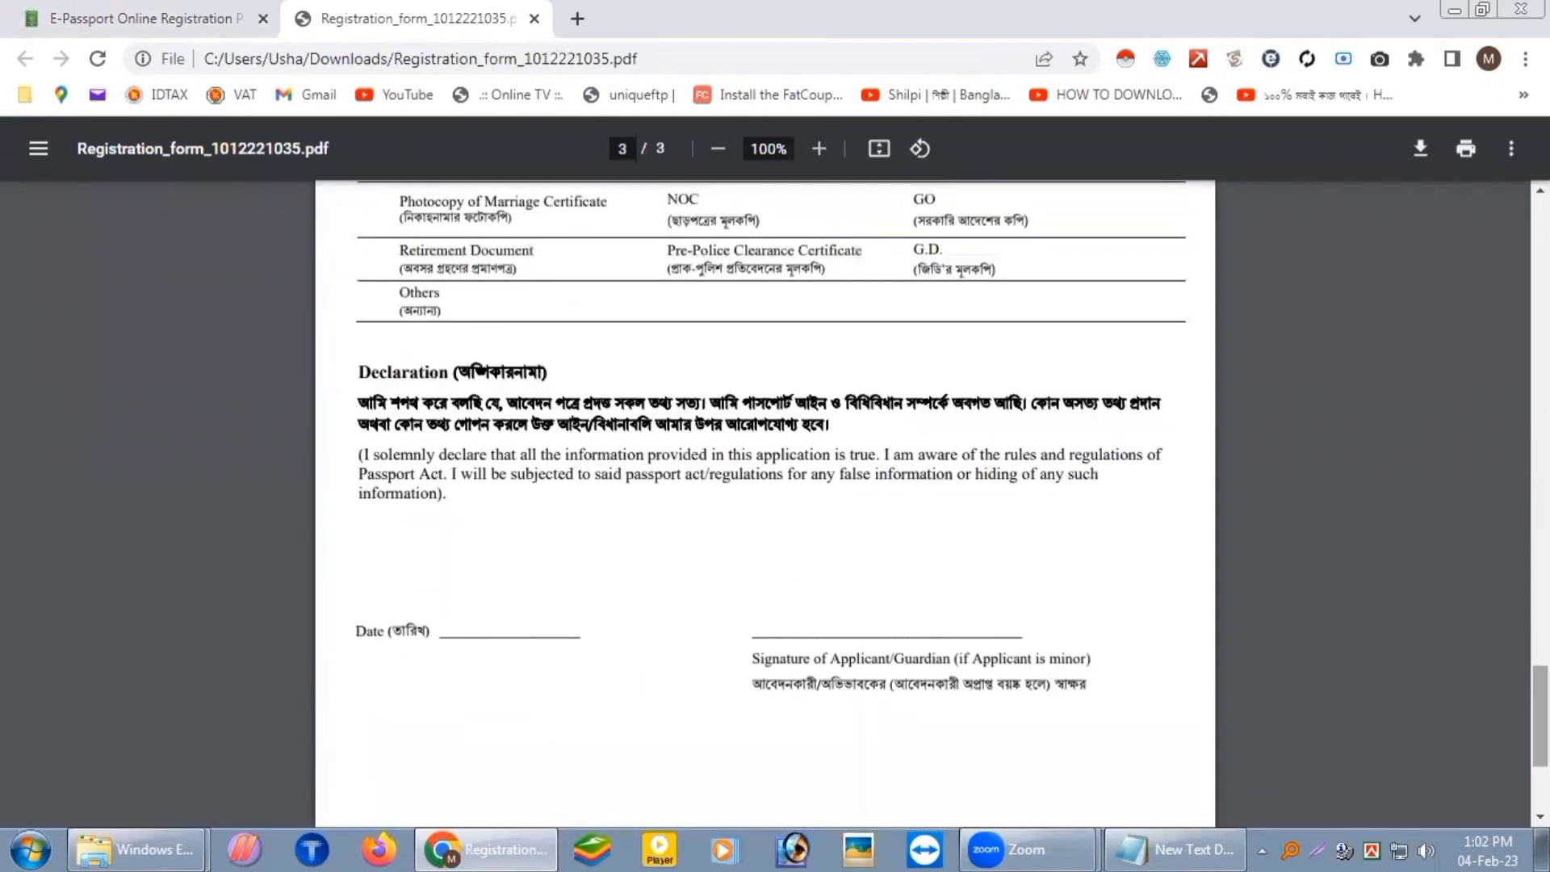
left_click(130, 18)
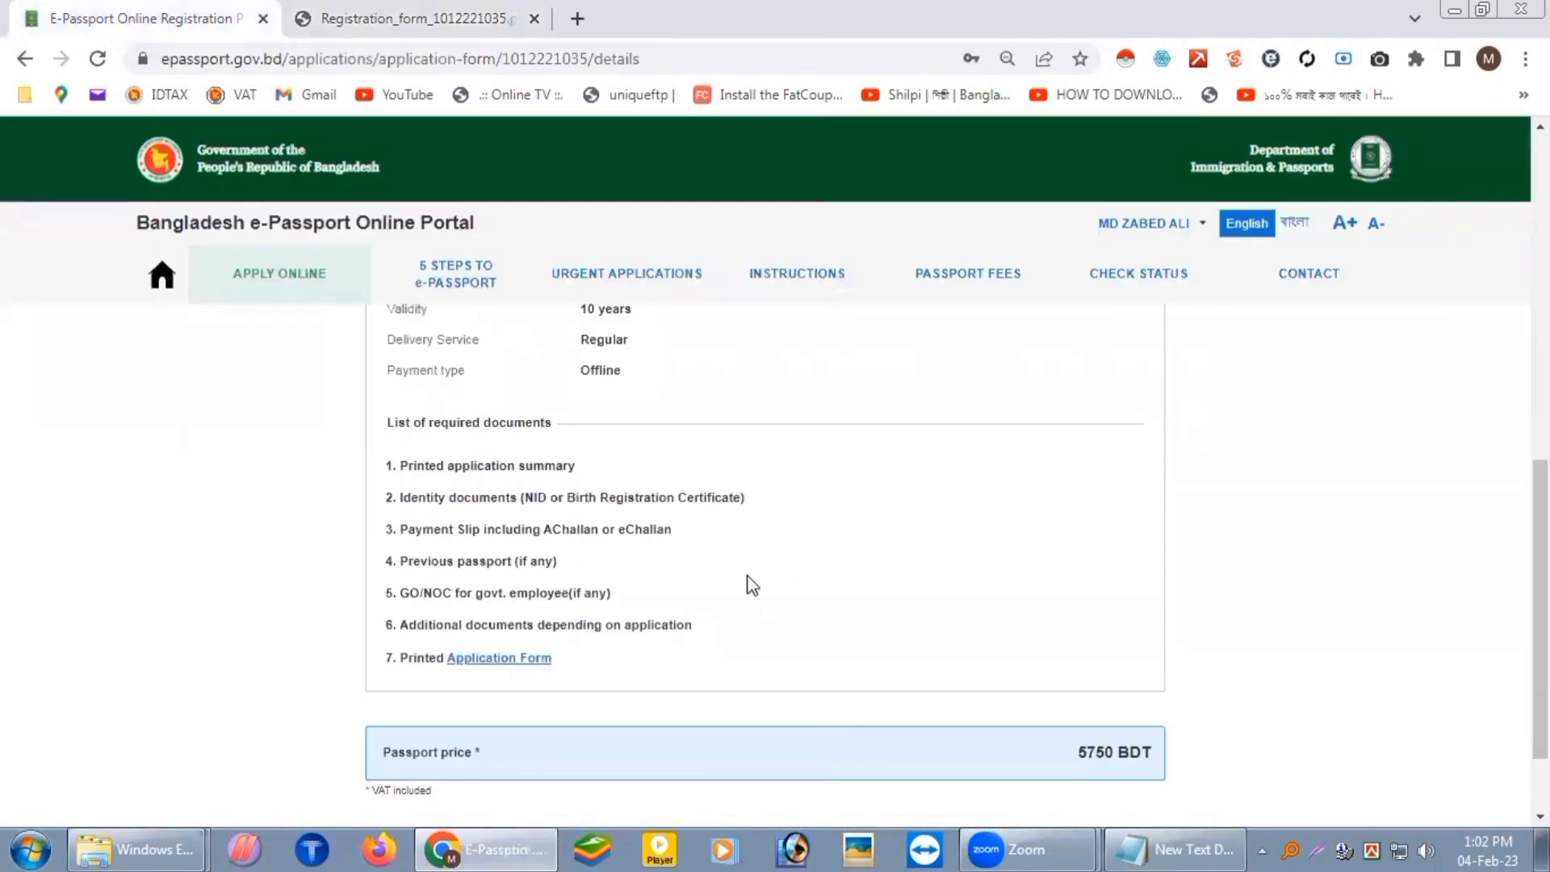
Step: Re-review the Registration_form PDF from page 1 through the page 3 attachments list and declaration
scroll(816, 573, "up", 6)
scroll(640, 505, "up", 1)
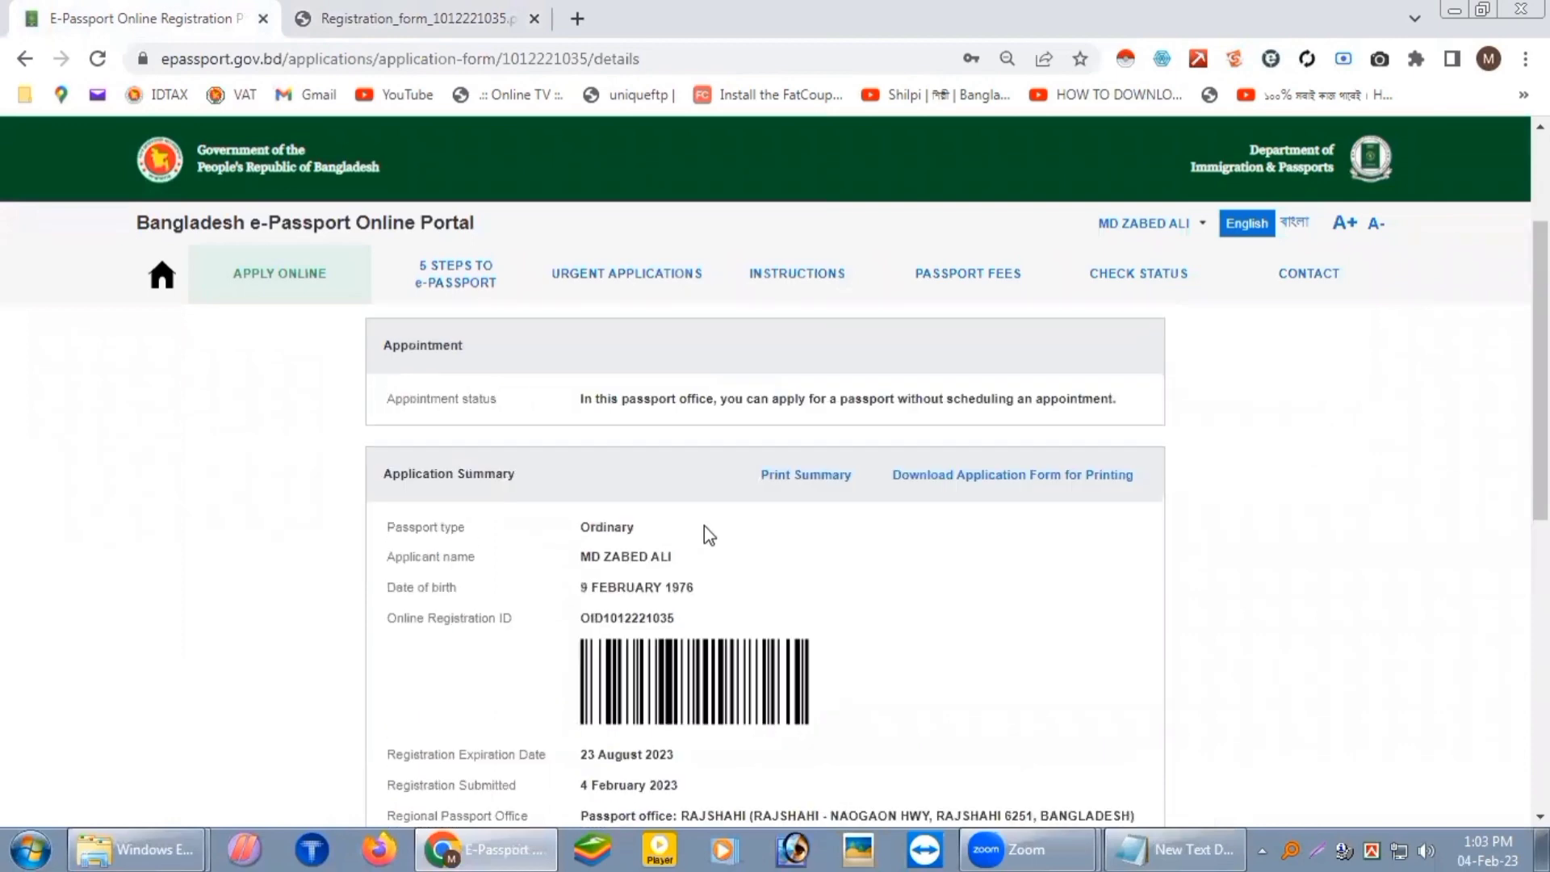
left_click(355, 17)
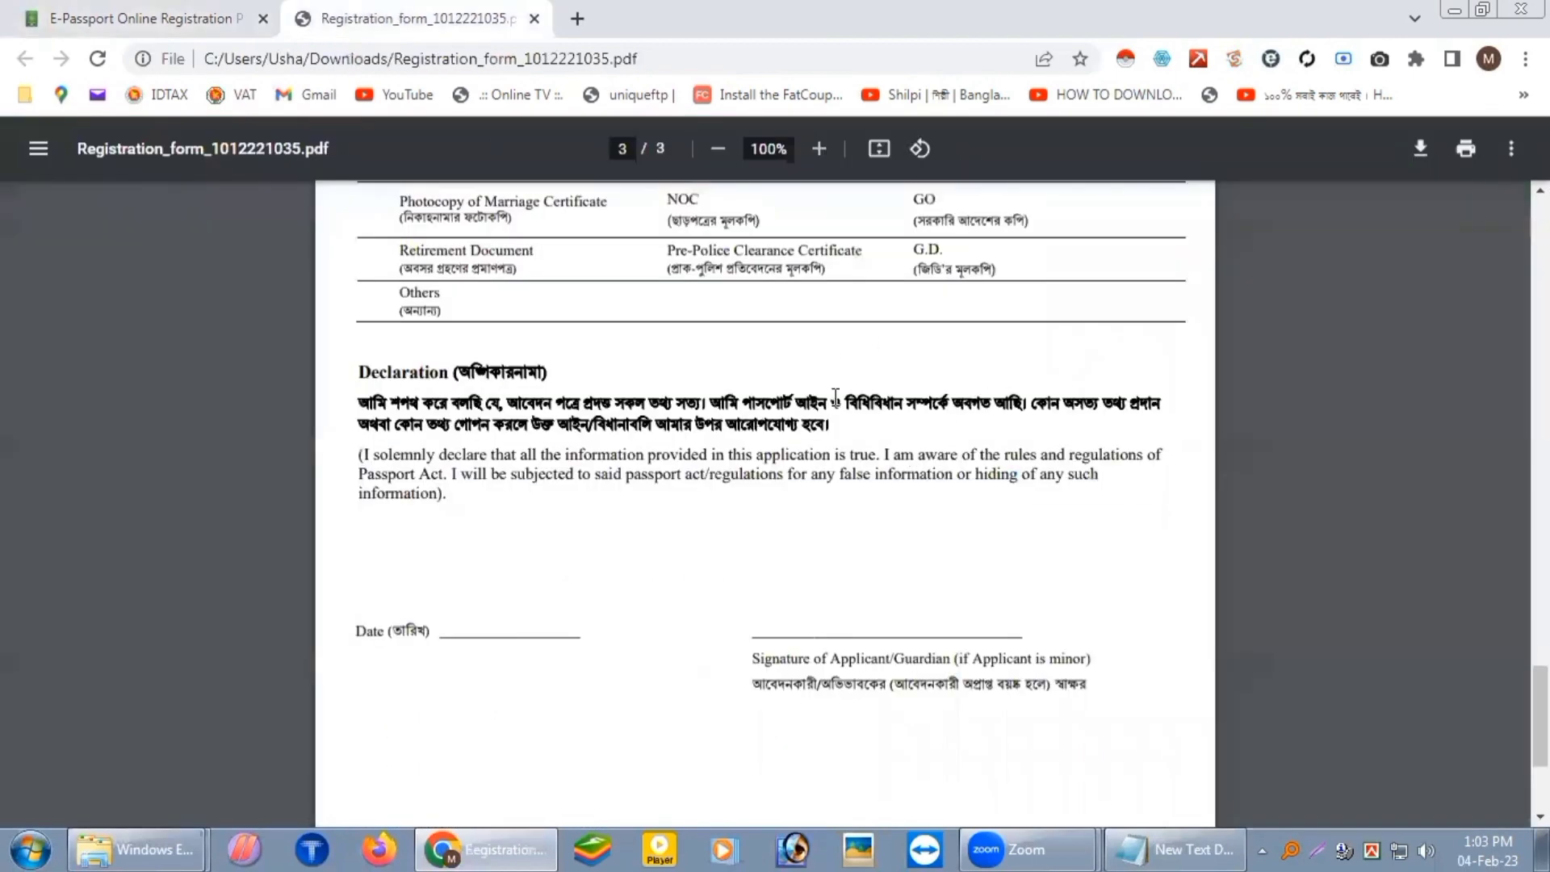
scroll(912, 475, "up", 7)
scroll(906, 497, "up", 15)
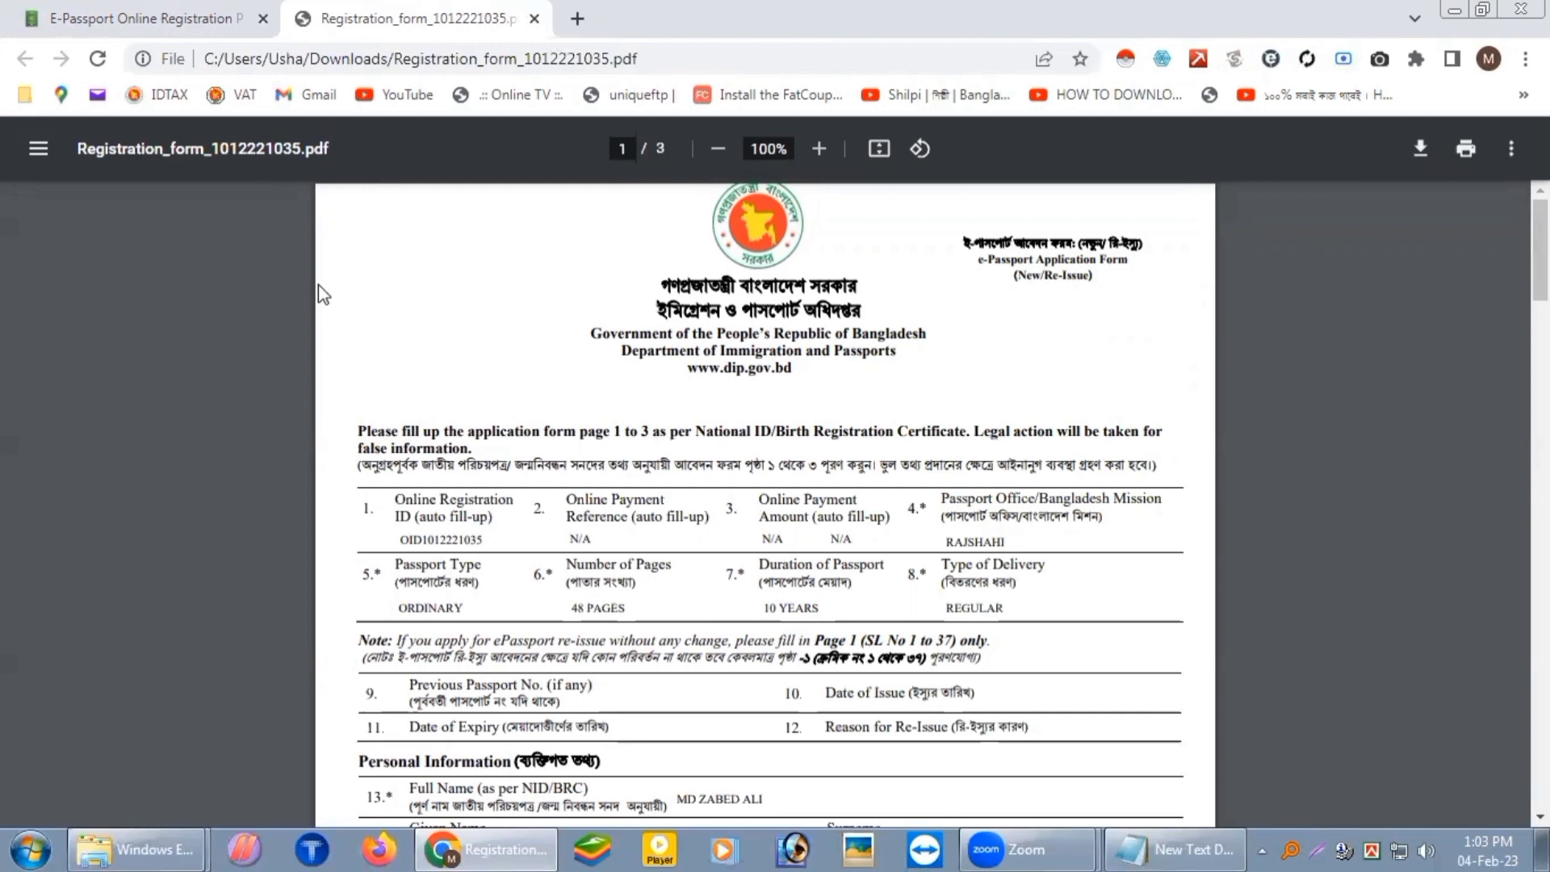
left_click(141, 16)
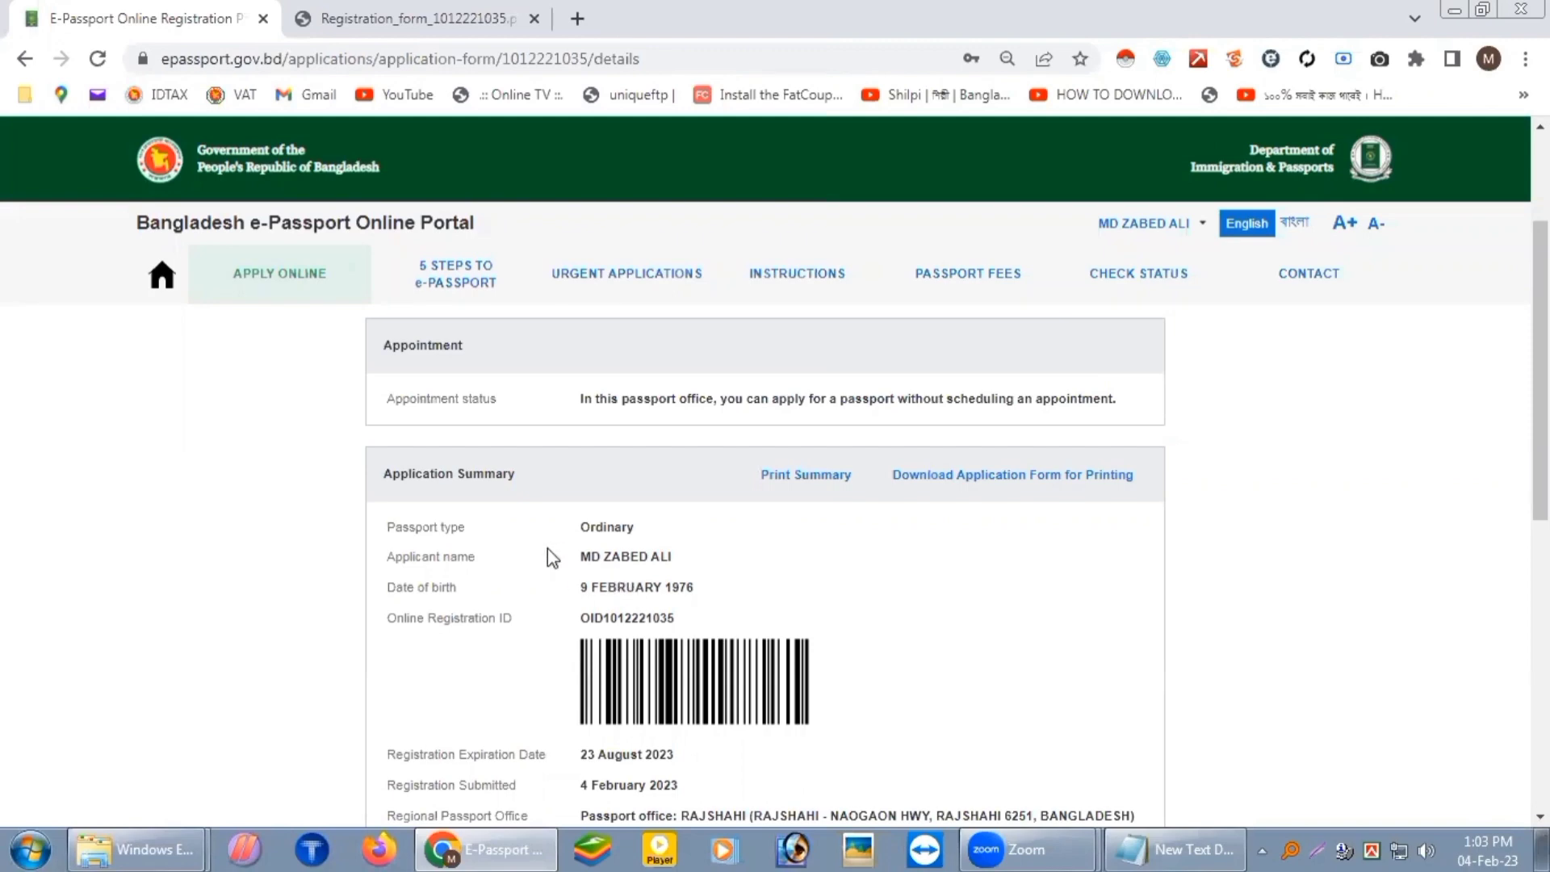
left_click(339, 16)
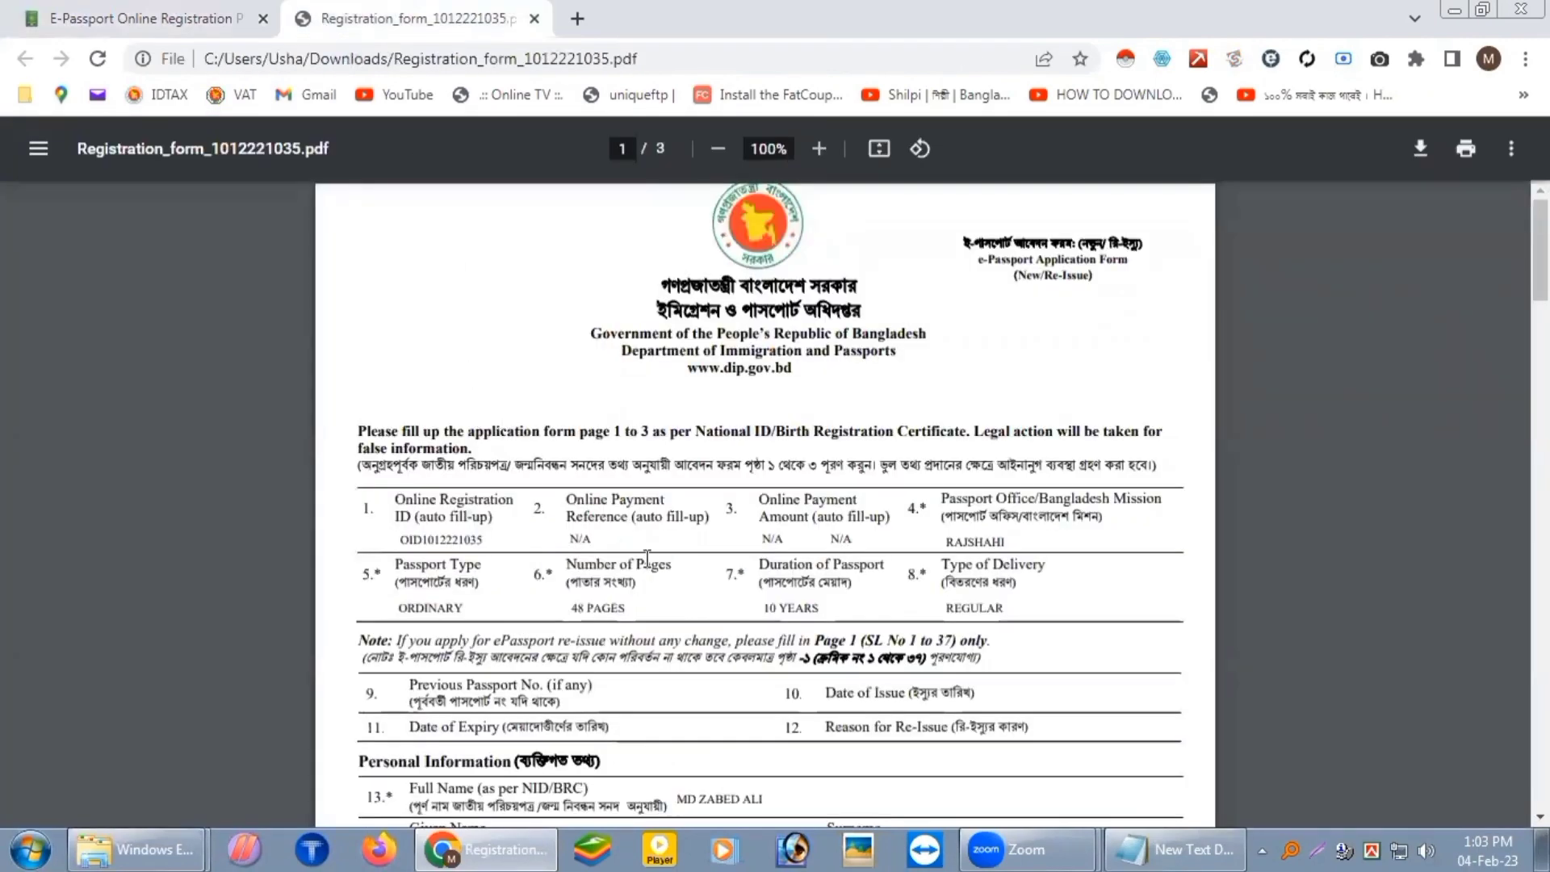
scroll(750, 529, "down", 15)
scroll(865, 529, "down", 20)
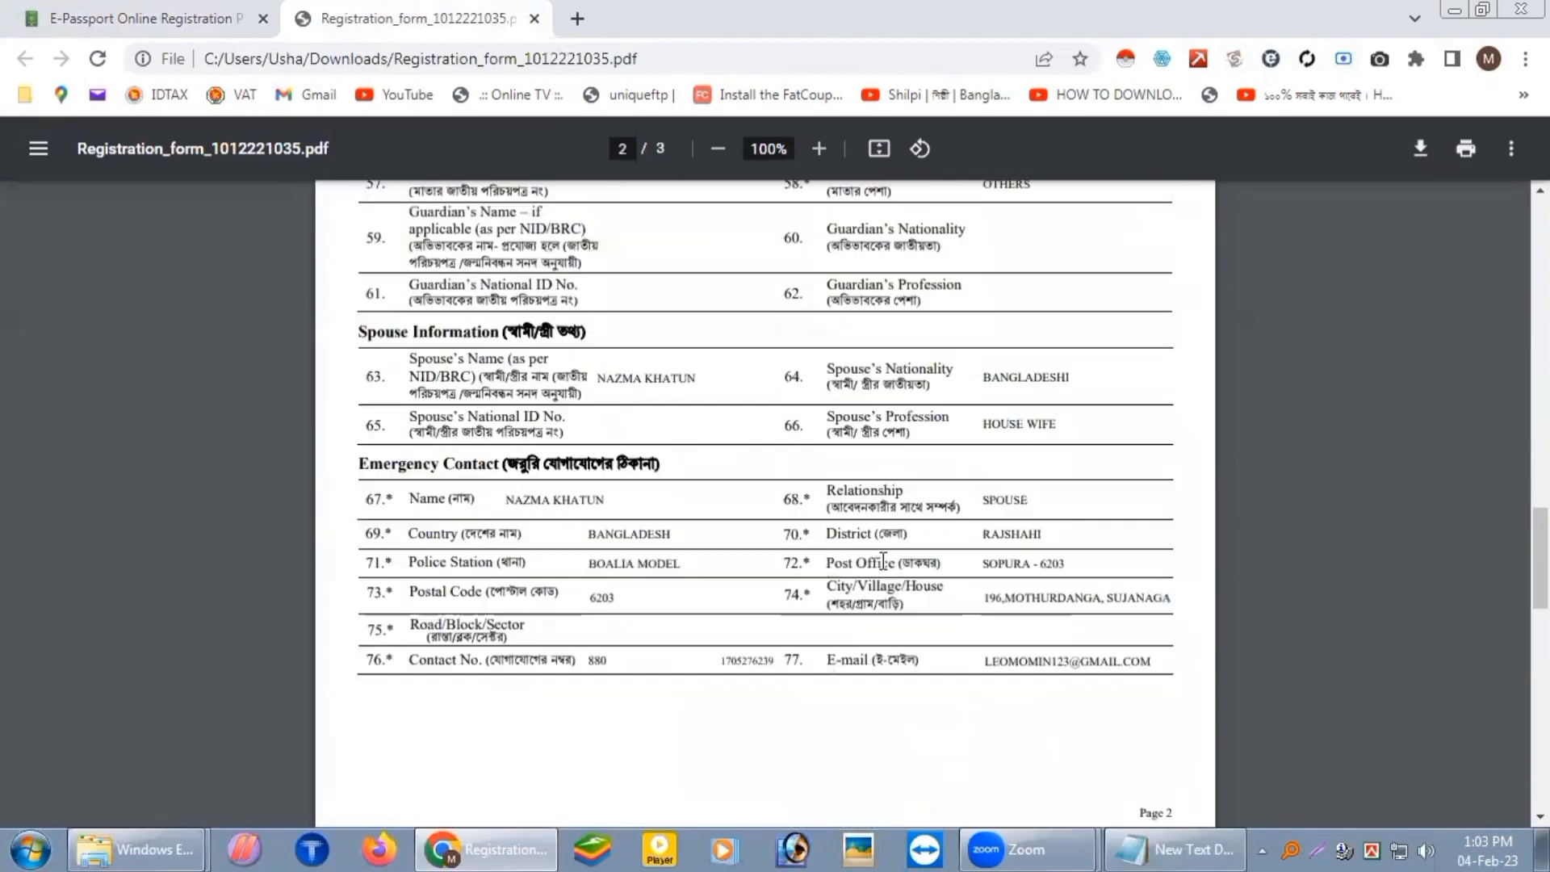
scroll(734, 547, "up", 3)
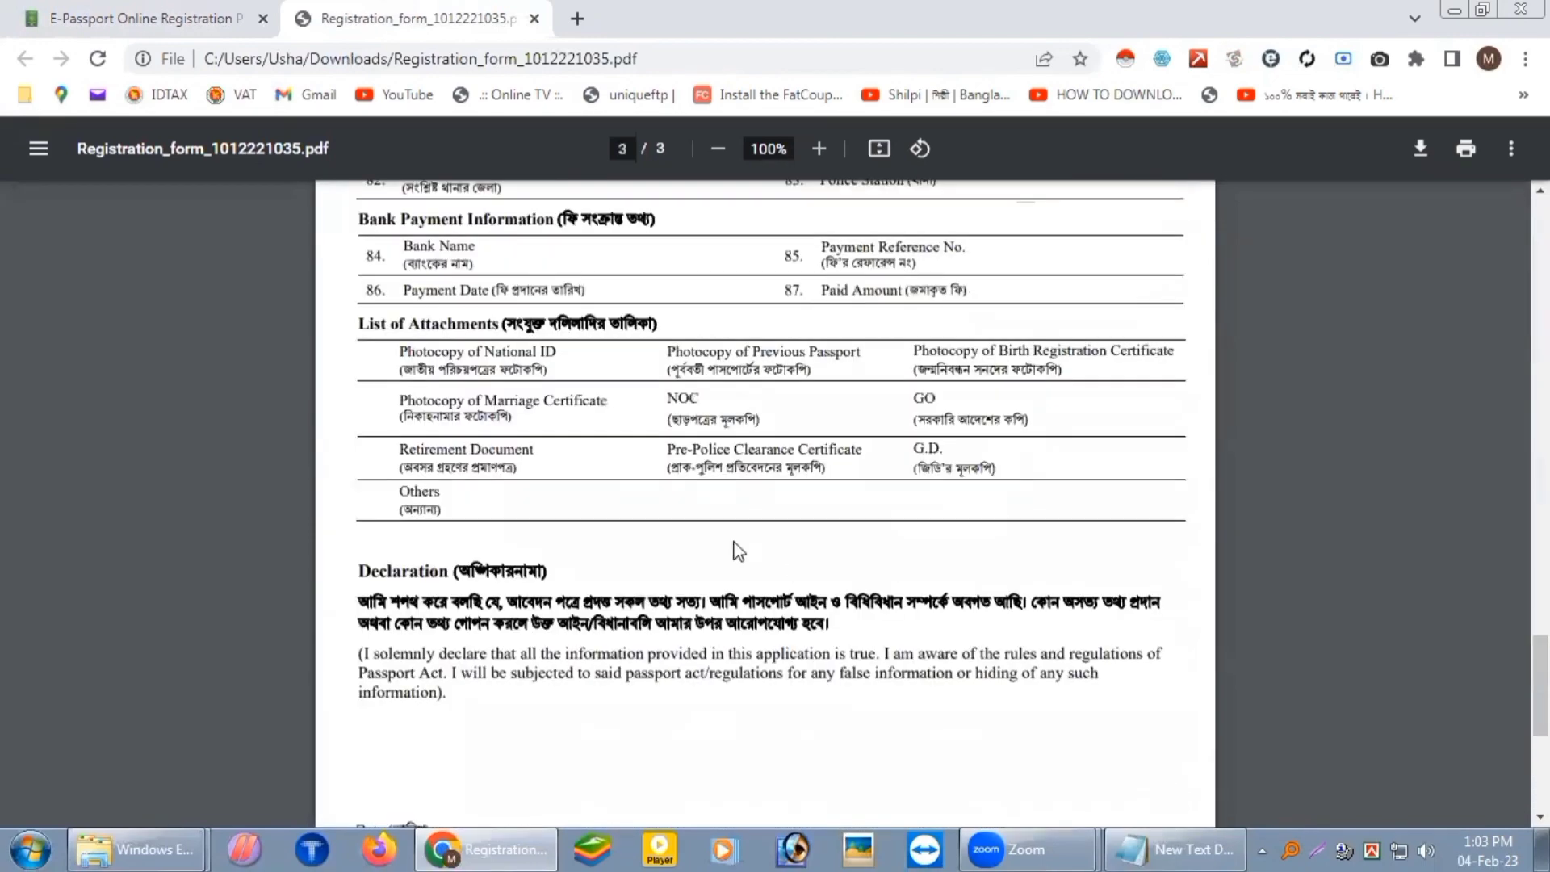